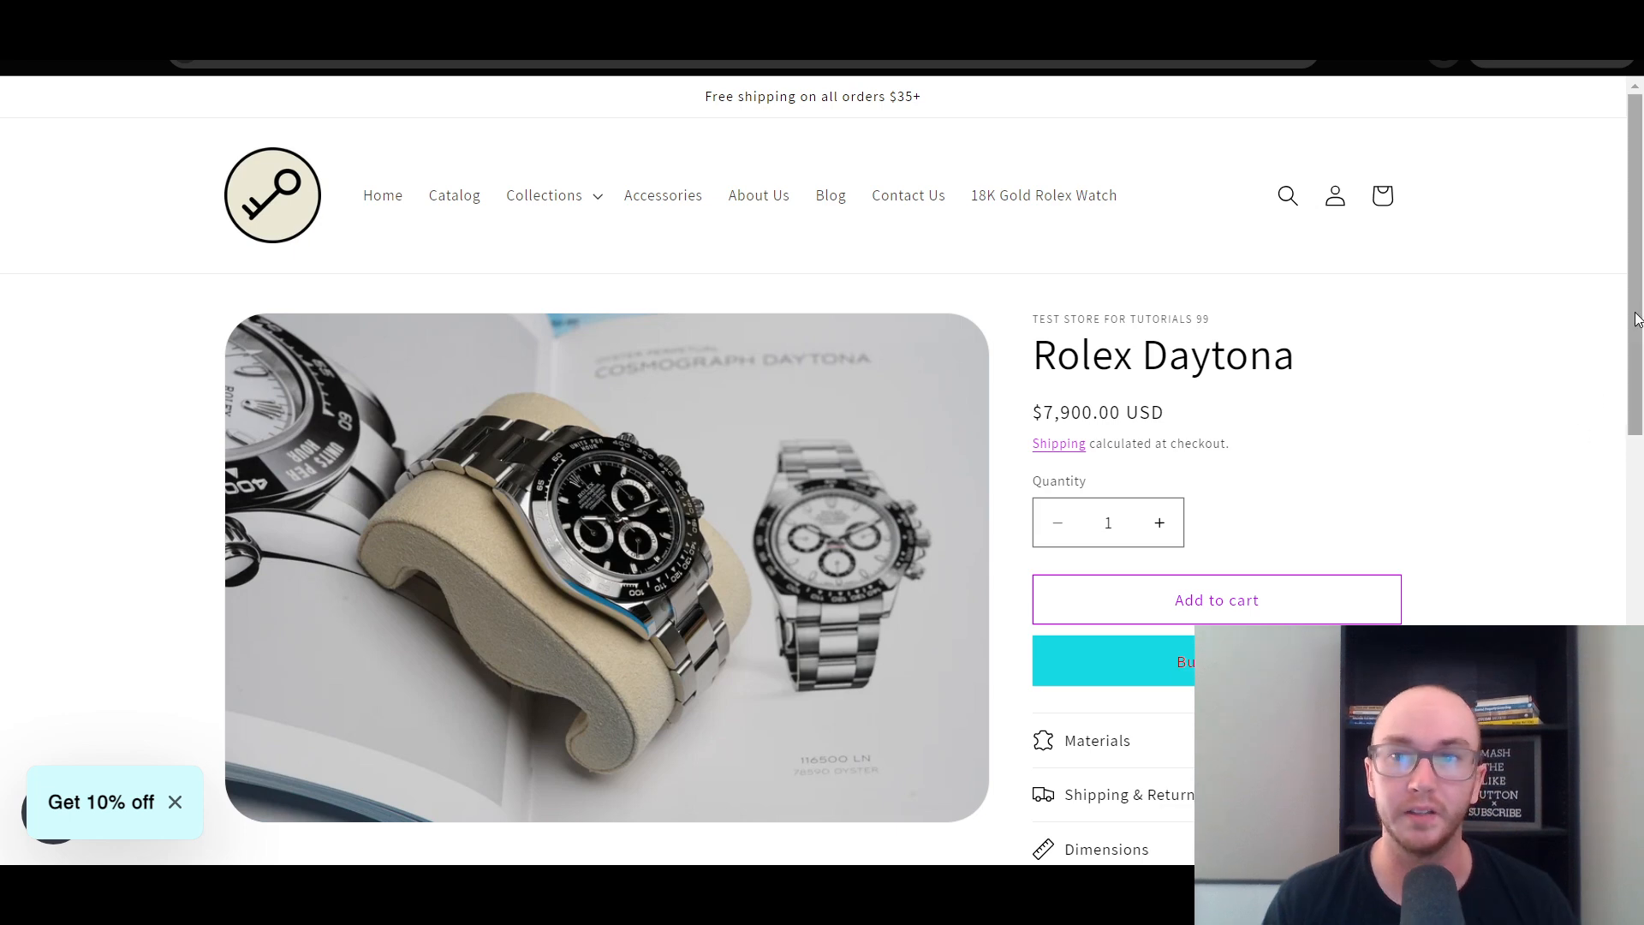
# Step: Examine the Rolex Daytona storefront page from its price and purchase options through the collapsible rows to the footer
pyautogui.moveTo(1632, 330); pyautogui.dragTo(1622, 668)
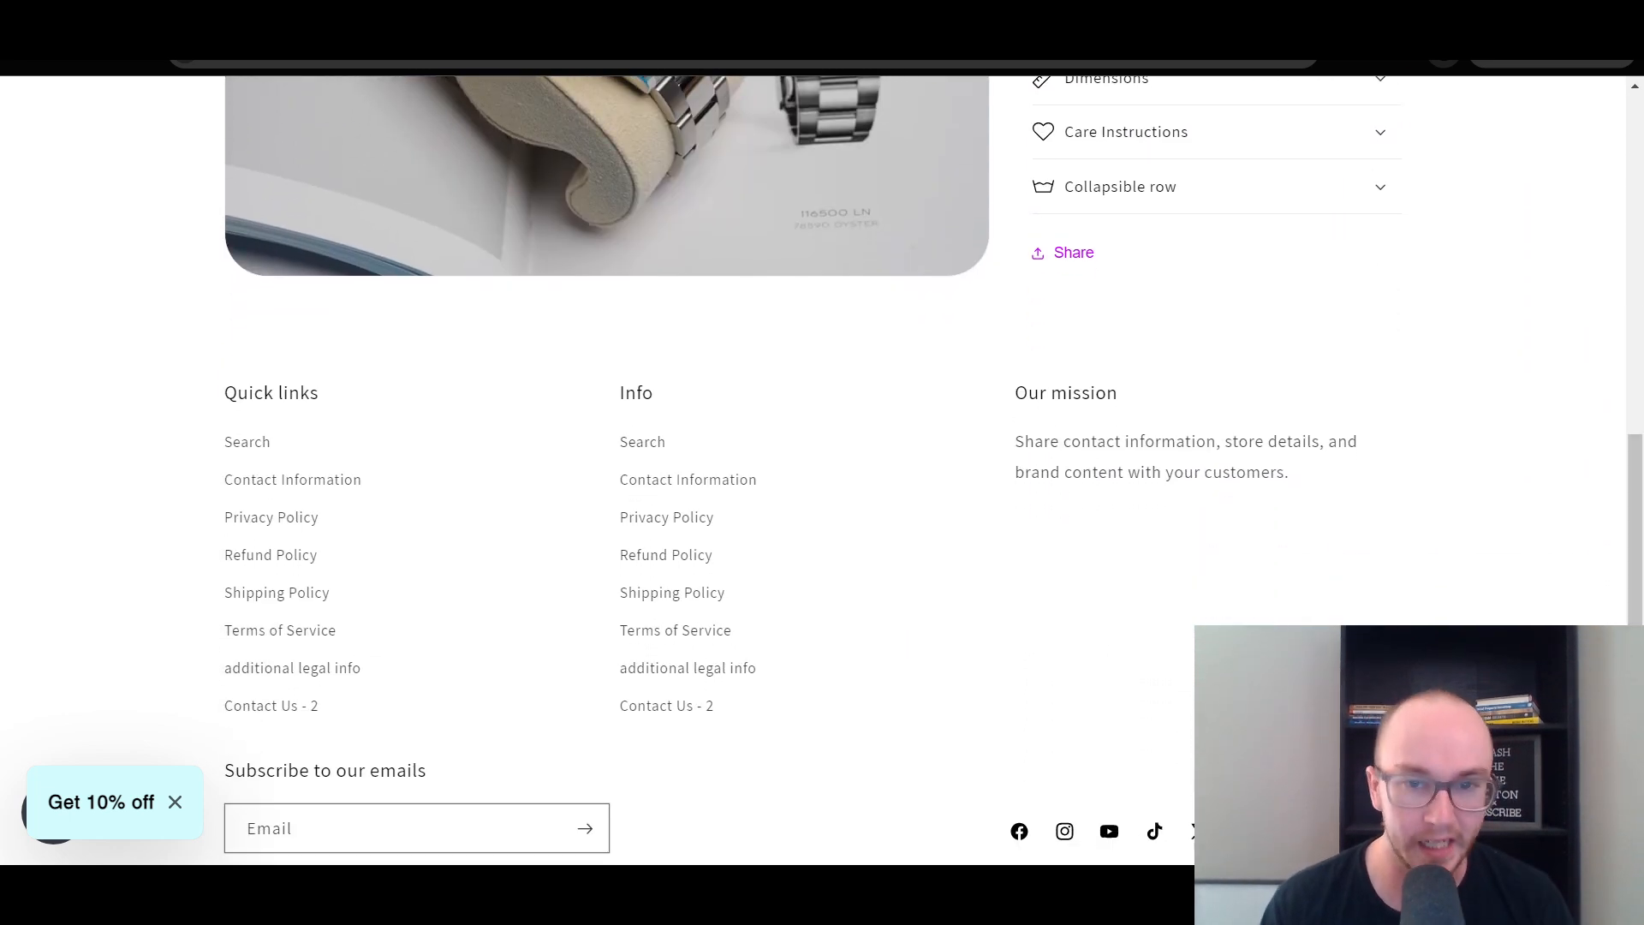
pyautogui.scroll(5, 899, 435)
pyautogui.scroll(3, 900, 438)
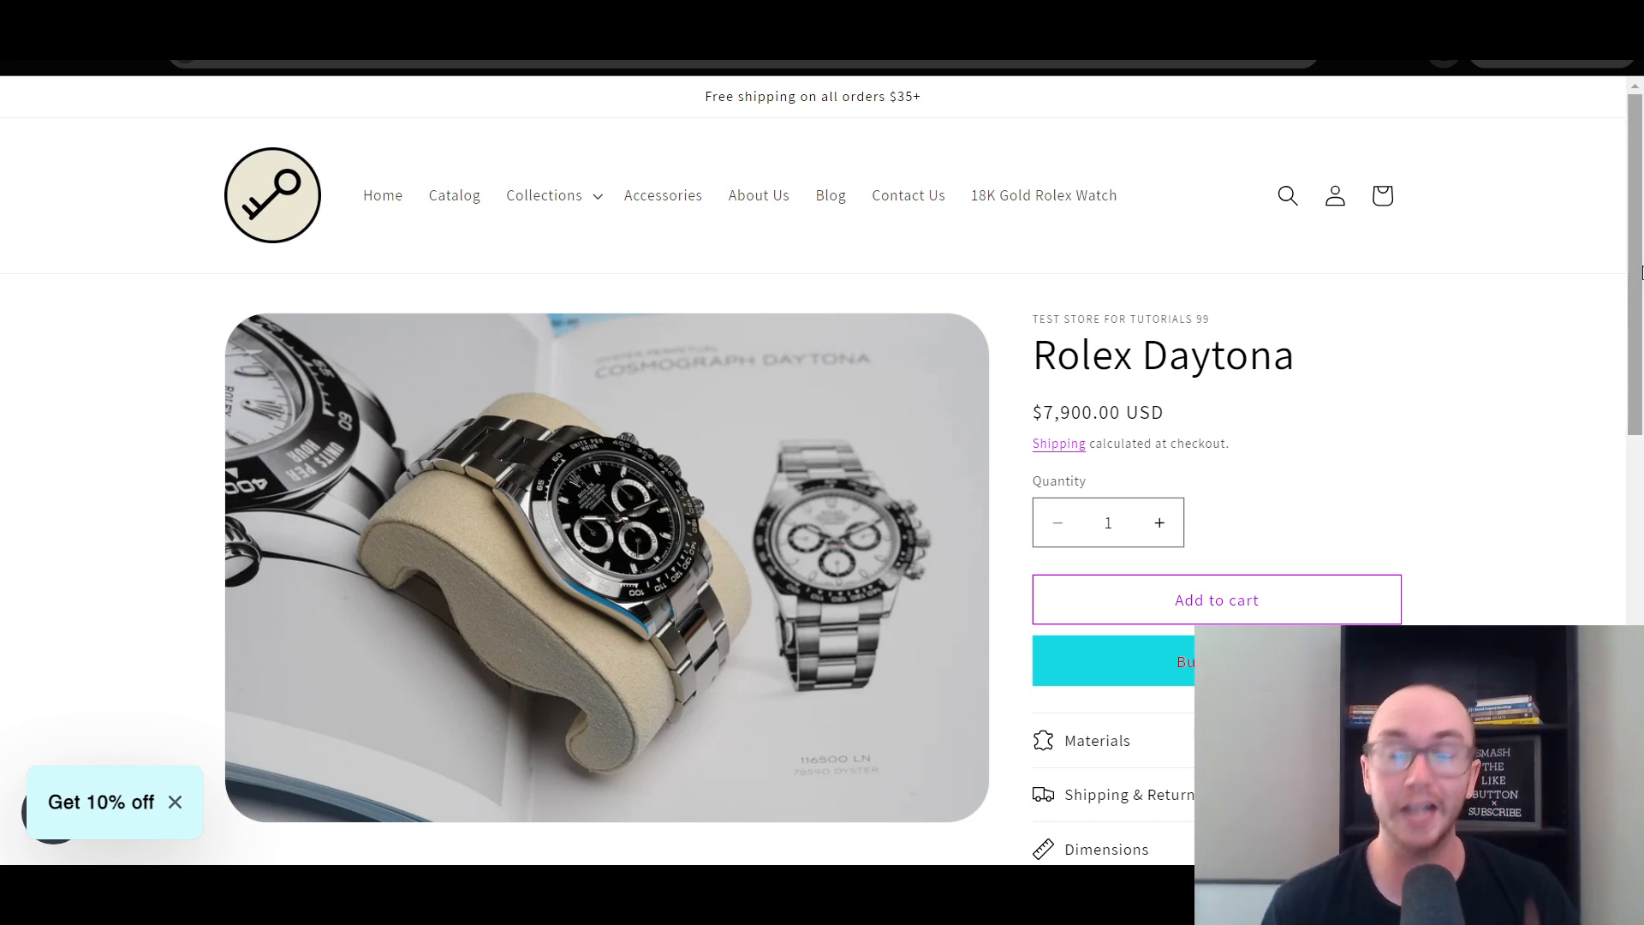
pyautogui.moveTo(1643, 268)
pyautogui.mouseDown()
pyautogui.moveTo(1640, 320)
pyautogui.moveTo(1643, 240)
pyautogui.mouseUp()
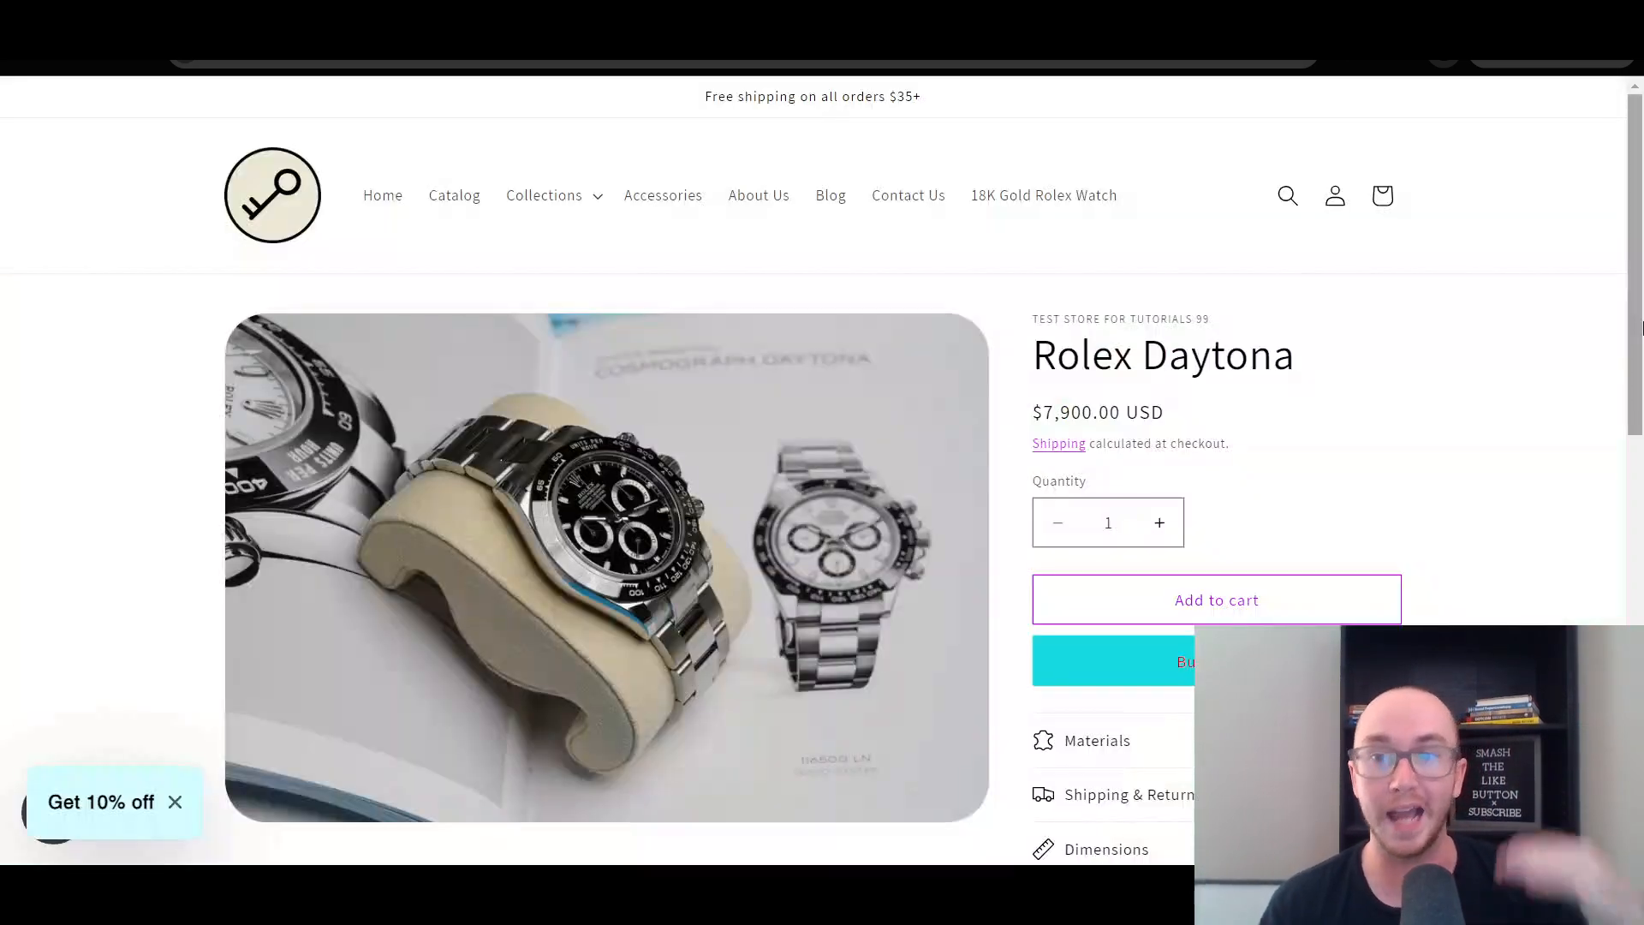
pyautogui.scroll(-5, 1616, 347)
pyautogui.scroll(5, 1615, 347)
pyautogui.scroll(2, 1616, 347)
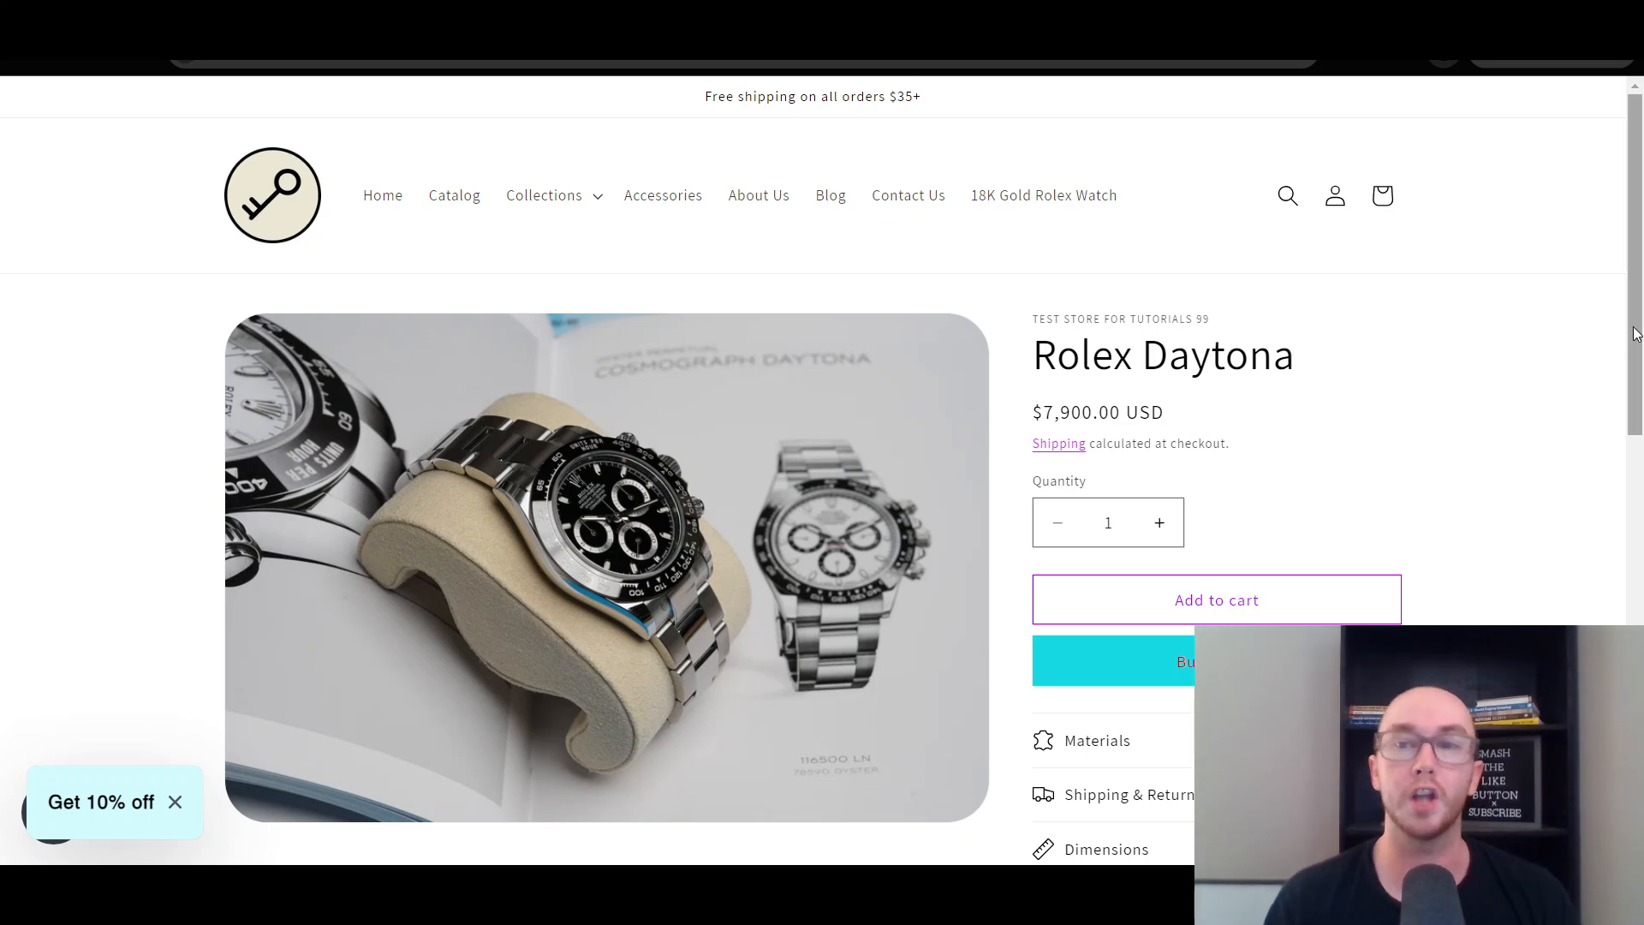
pyautogui.scroll(-1, 1616, 347)
pyautogui.scroll(1, 1475, 577)
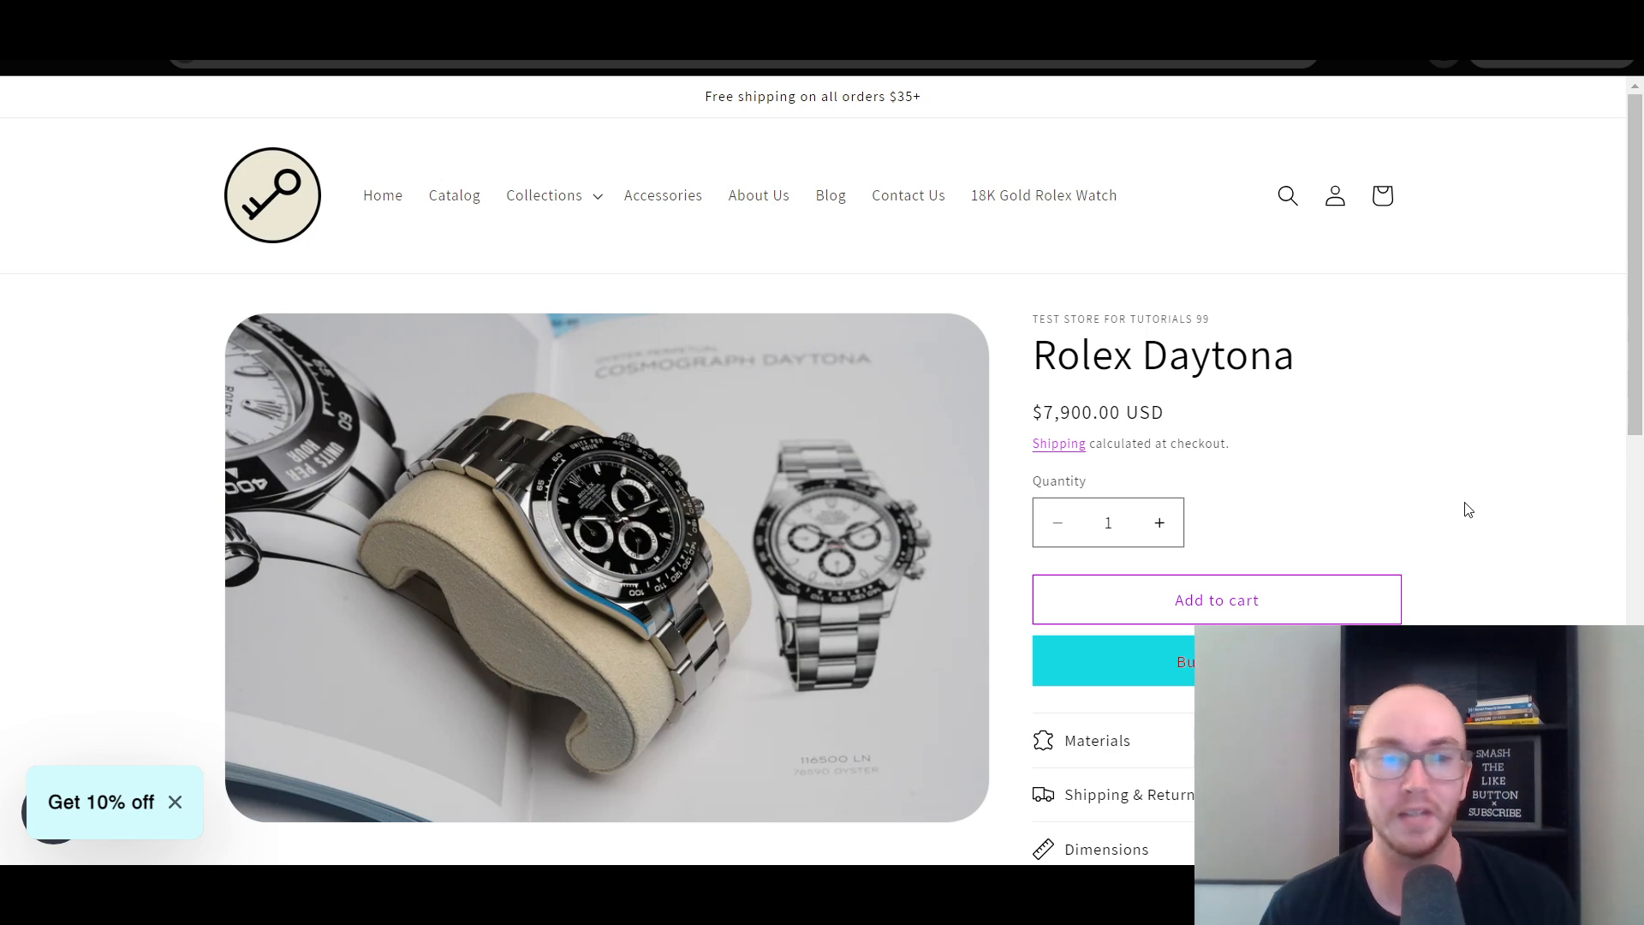
pyautogui.scroll(-4, 1600, 514)
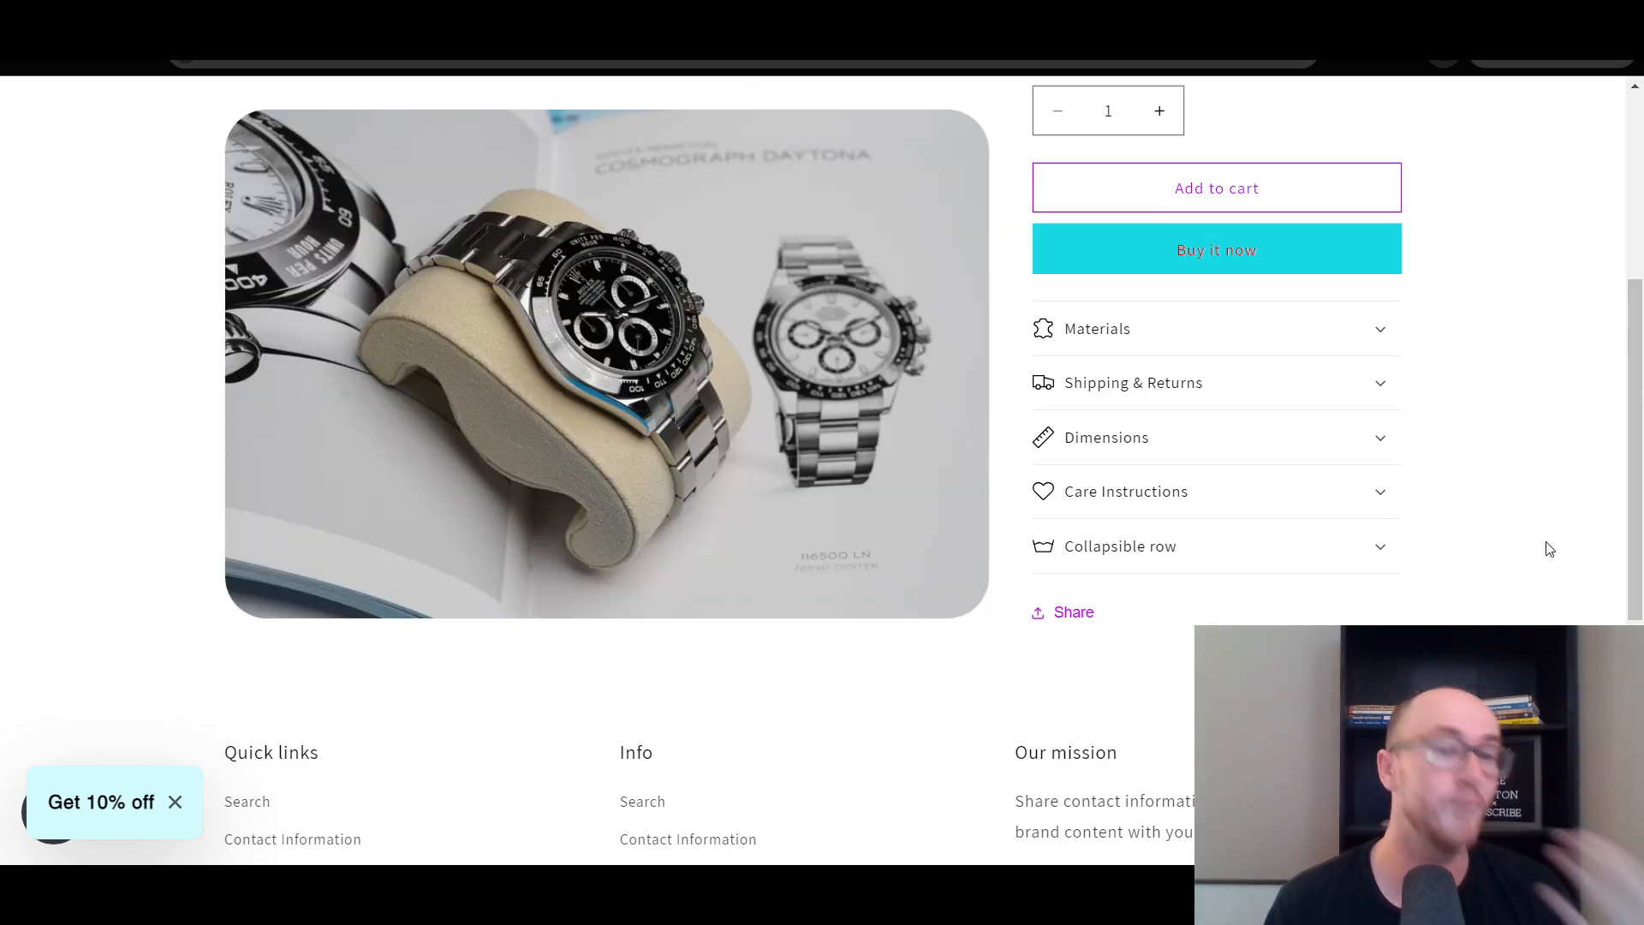
pyautogui.scroll(4, 1497, 576)
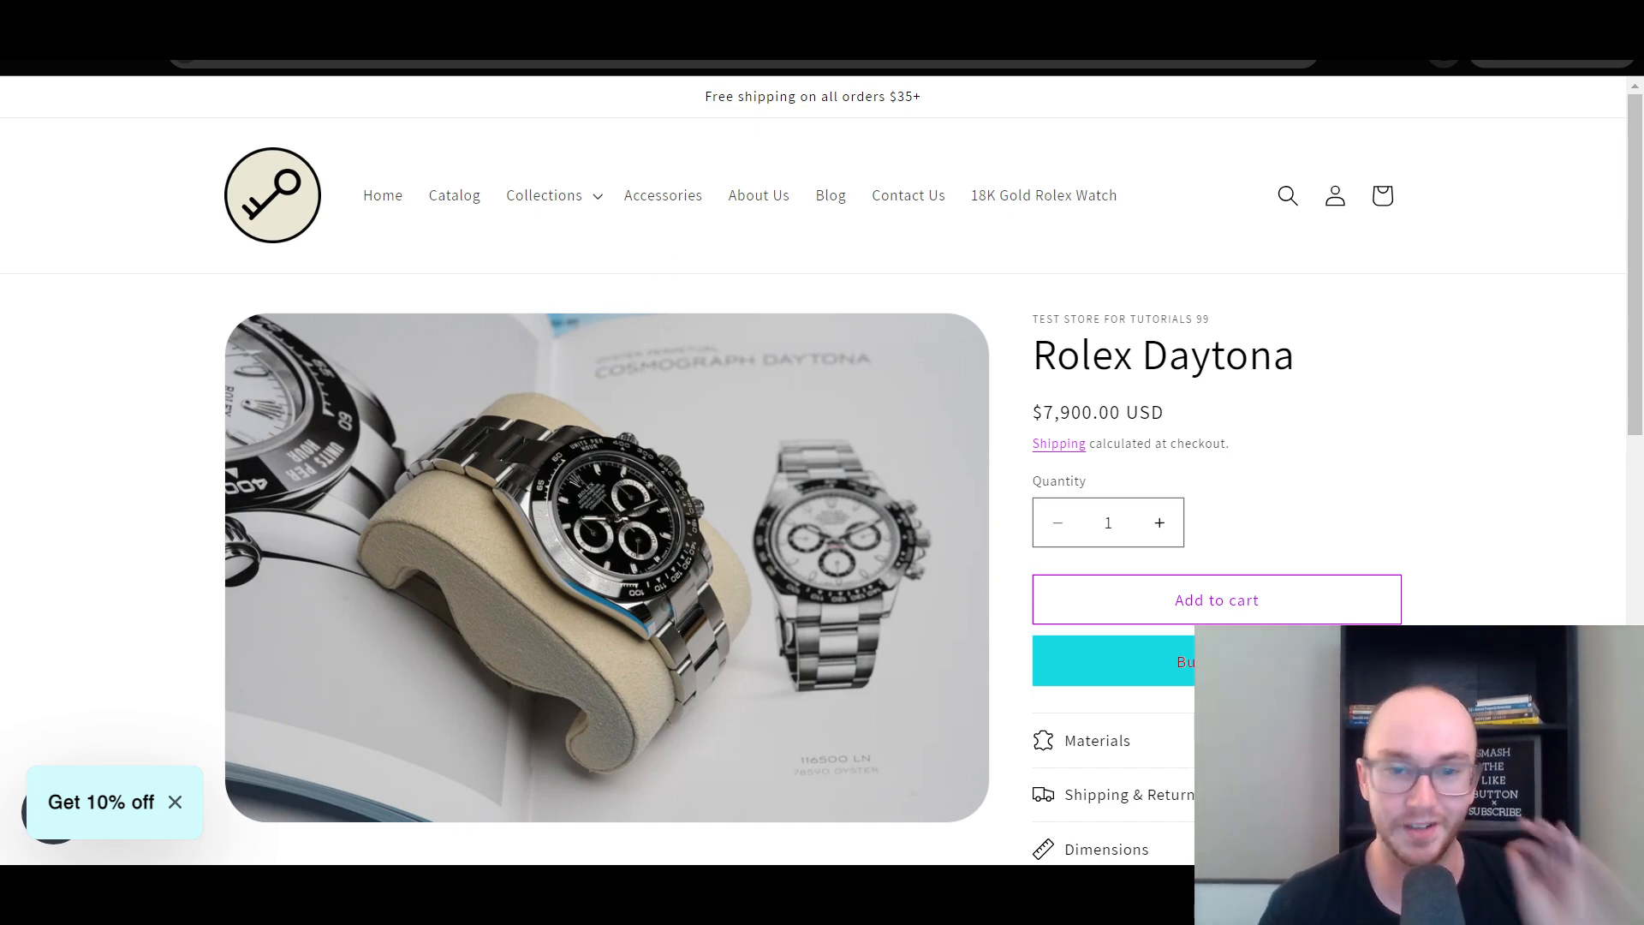
# Step: Switch to the Shopify admin and open the Rolex Daytona product from the product list
pyautogui.click(359, 19)
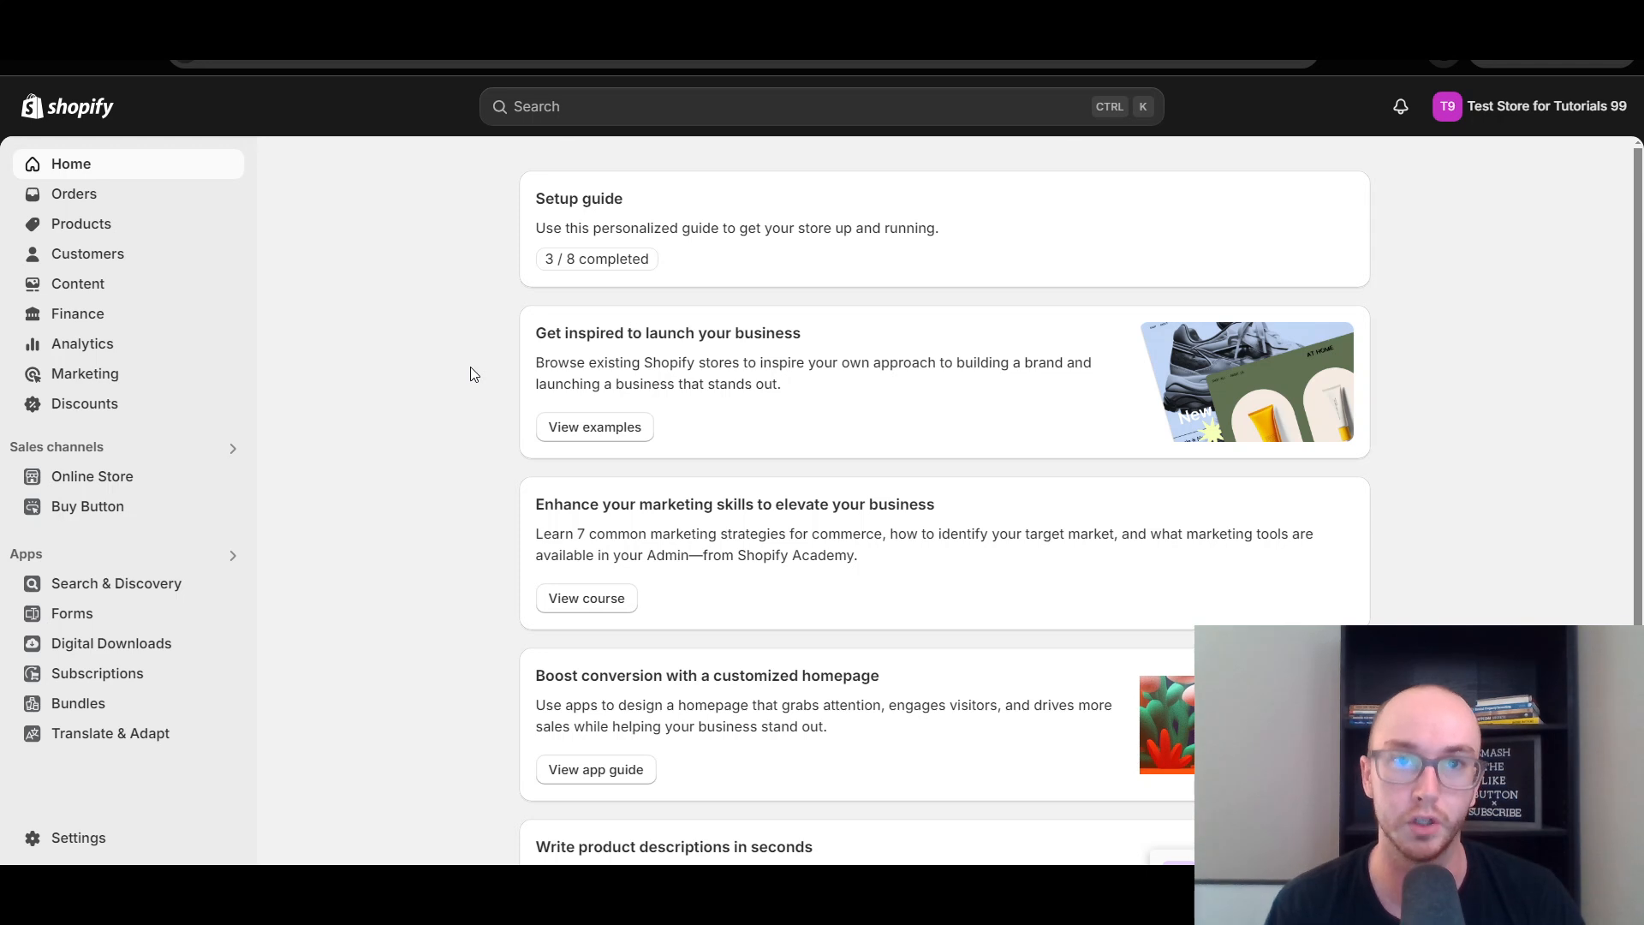
pyautogui.click(158, 224)
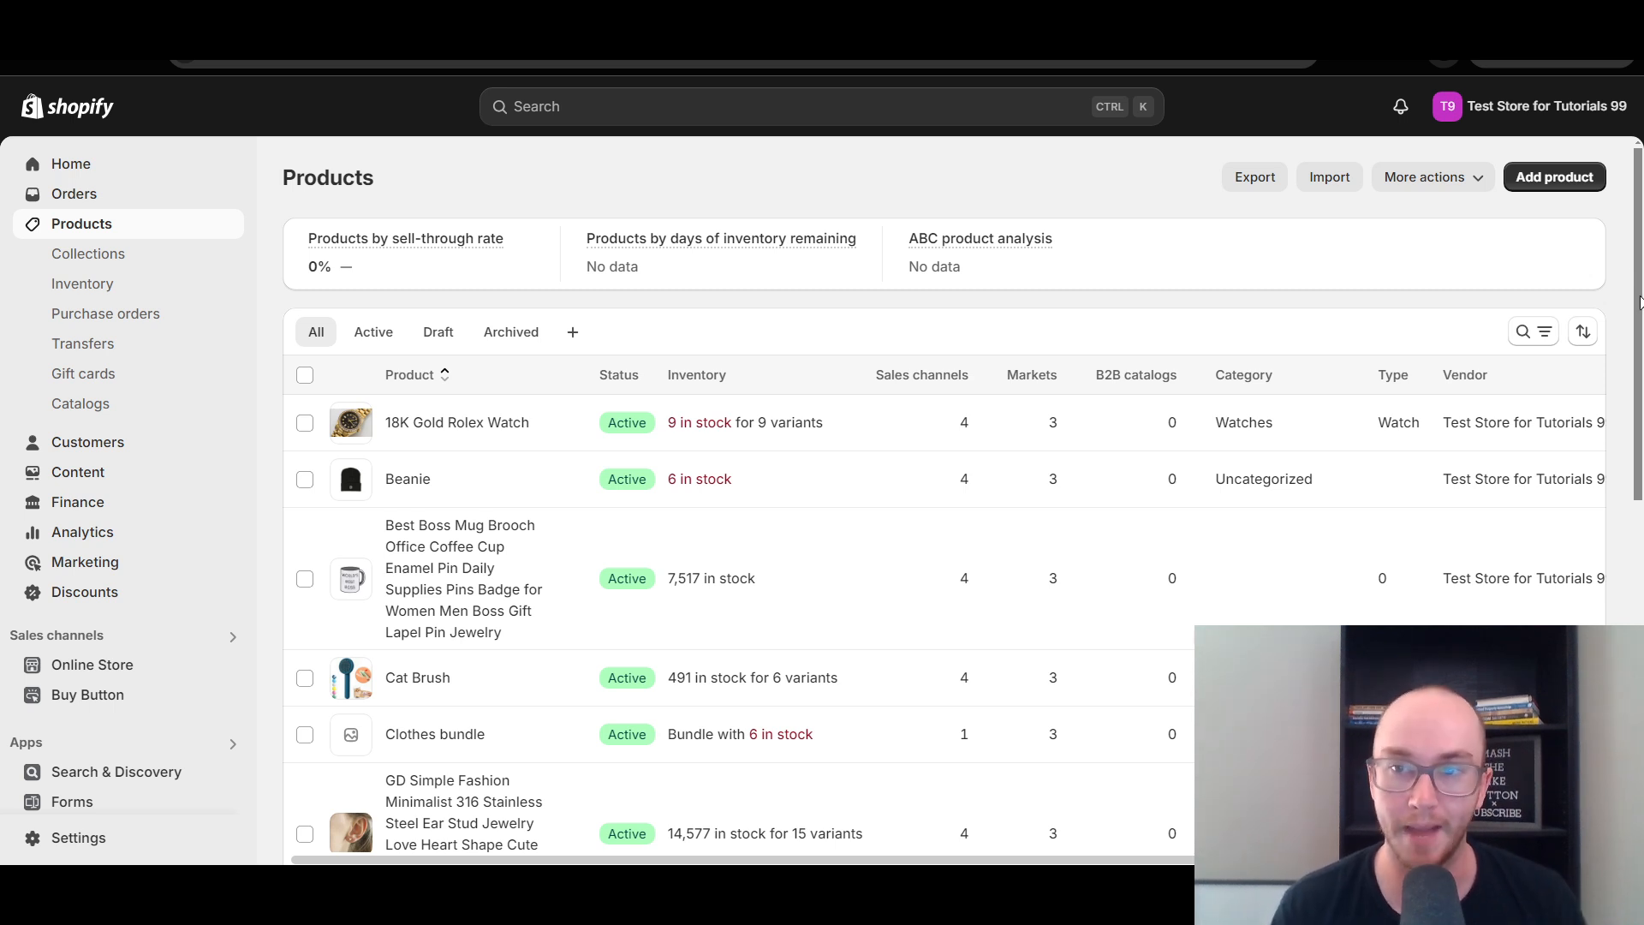
pyautogui.moveTo(1641, 299); pyautogui.dragTo(1617, 424)
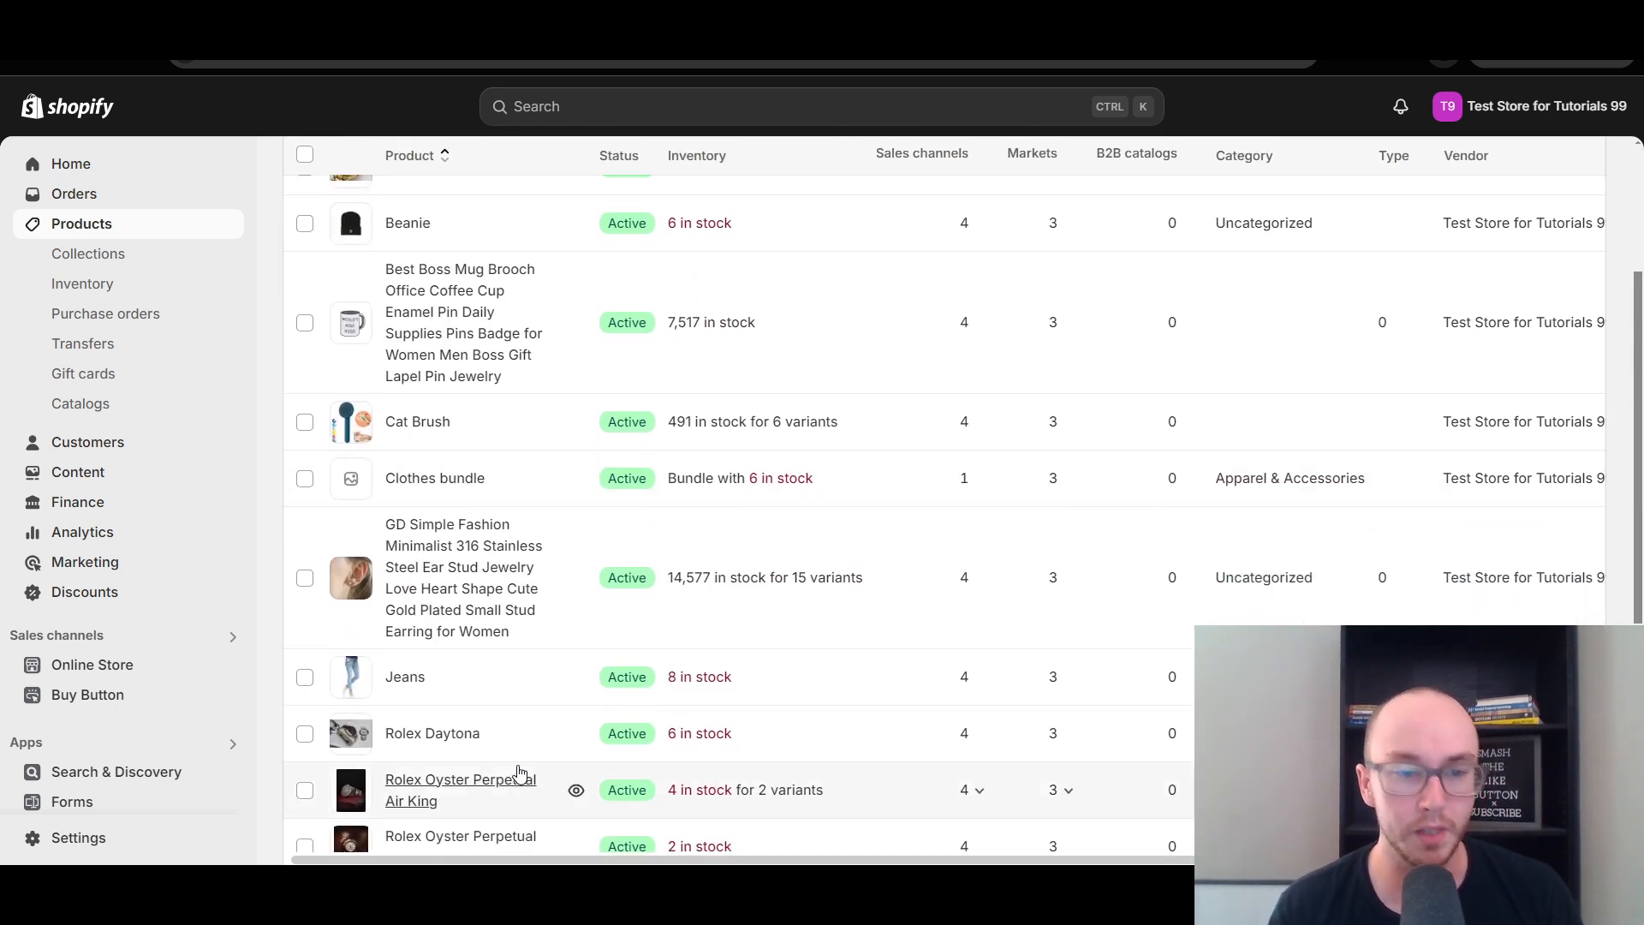
pyautogui.click(432, 734)
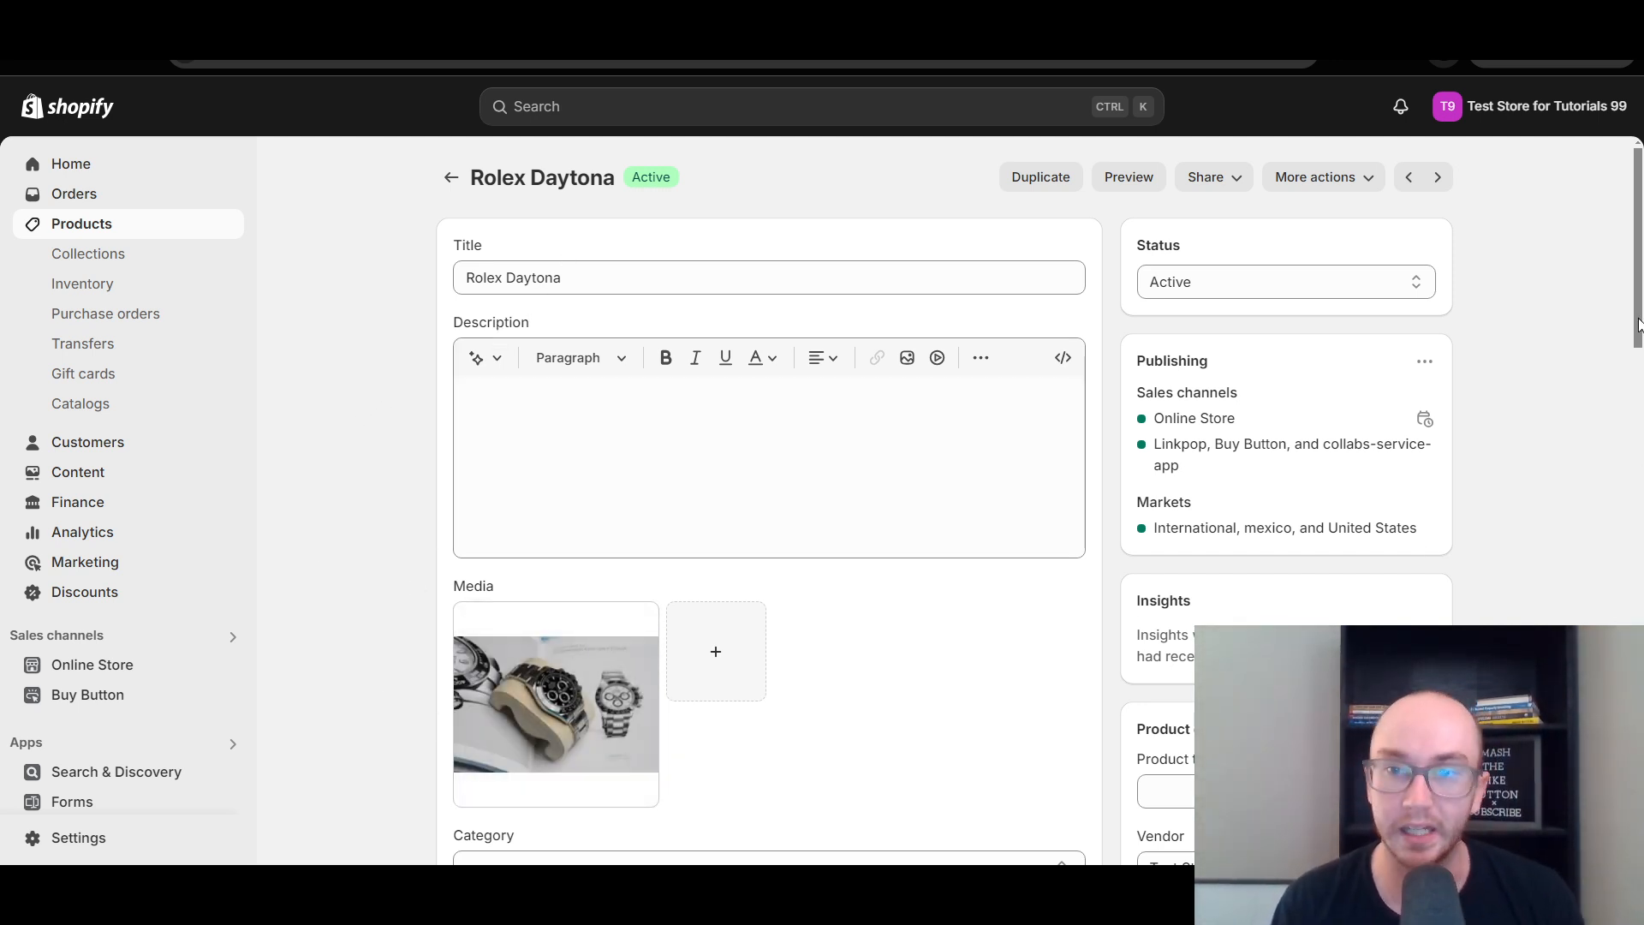
# Step: Enter "this is test text" as the Rolex Daytona product description and save the product
pyautogui.moveTo(1639, 323)
pyautogui.mouseDown()
pyautogui.moveTo(1635, 363)
pyautogui.moveTo(1632, 298)
pyautogui.mouseUp()
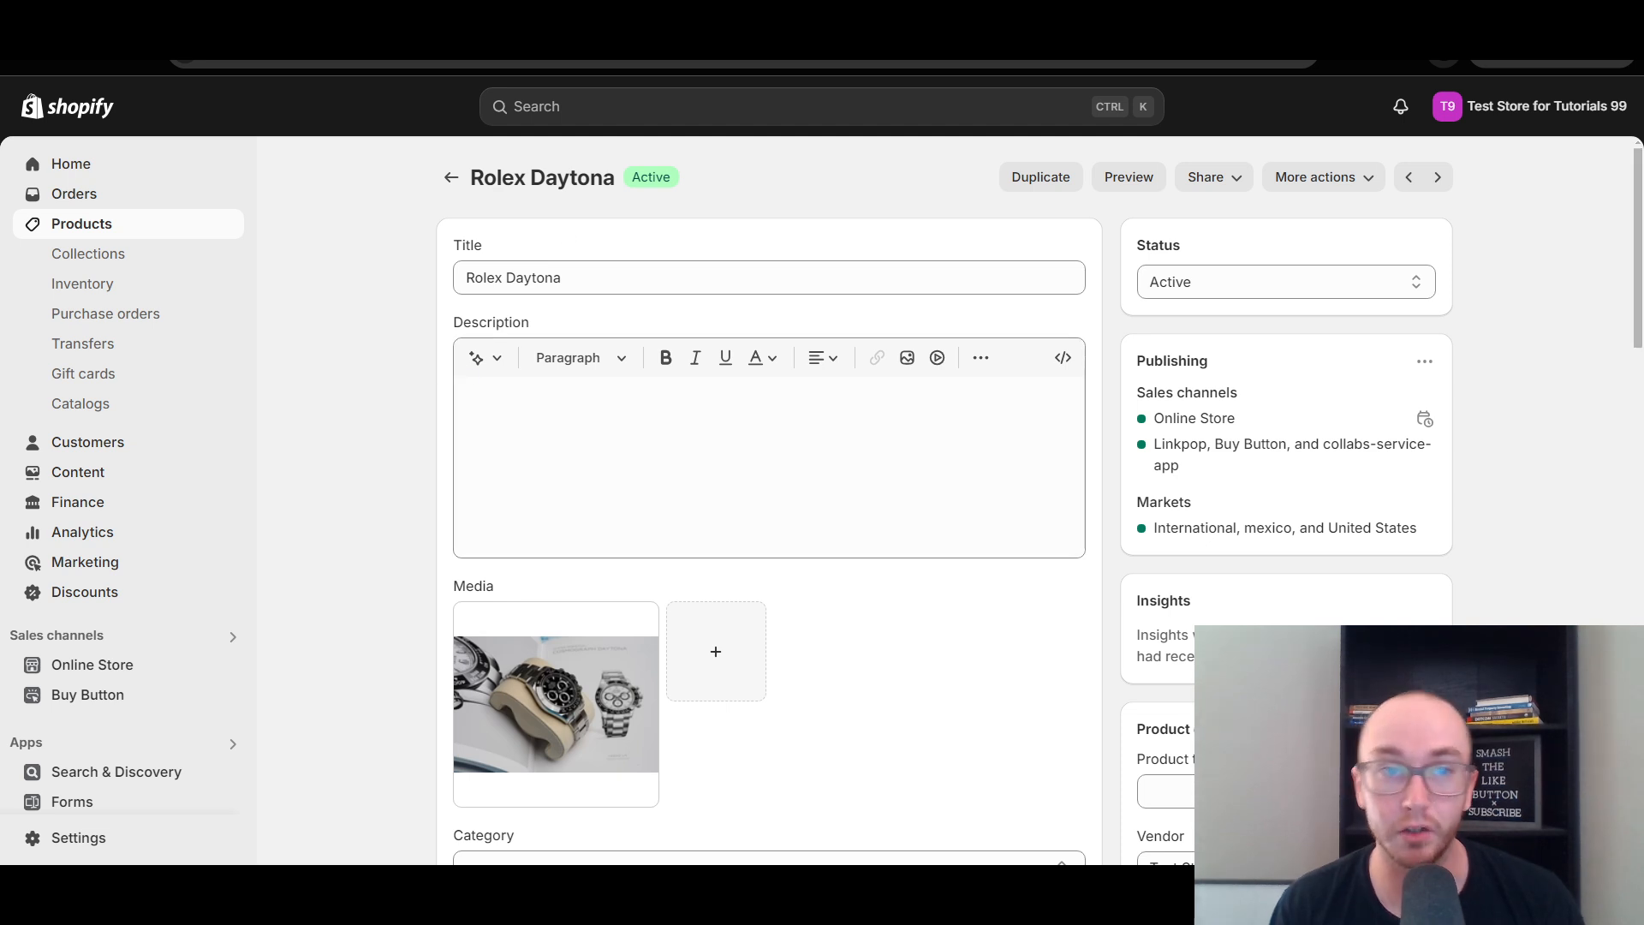
pyautogui.scroll(-1, 616, 455)
pyautogui.click(650, 368)
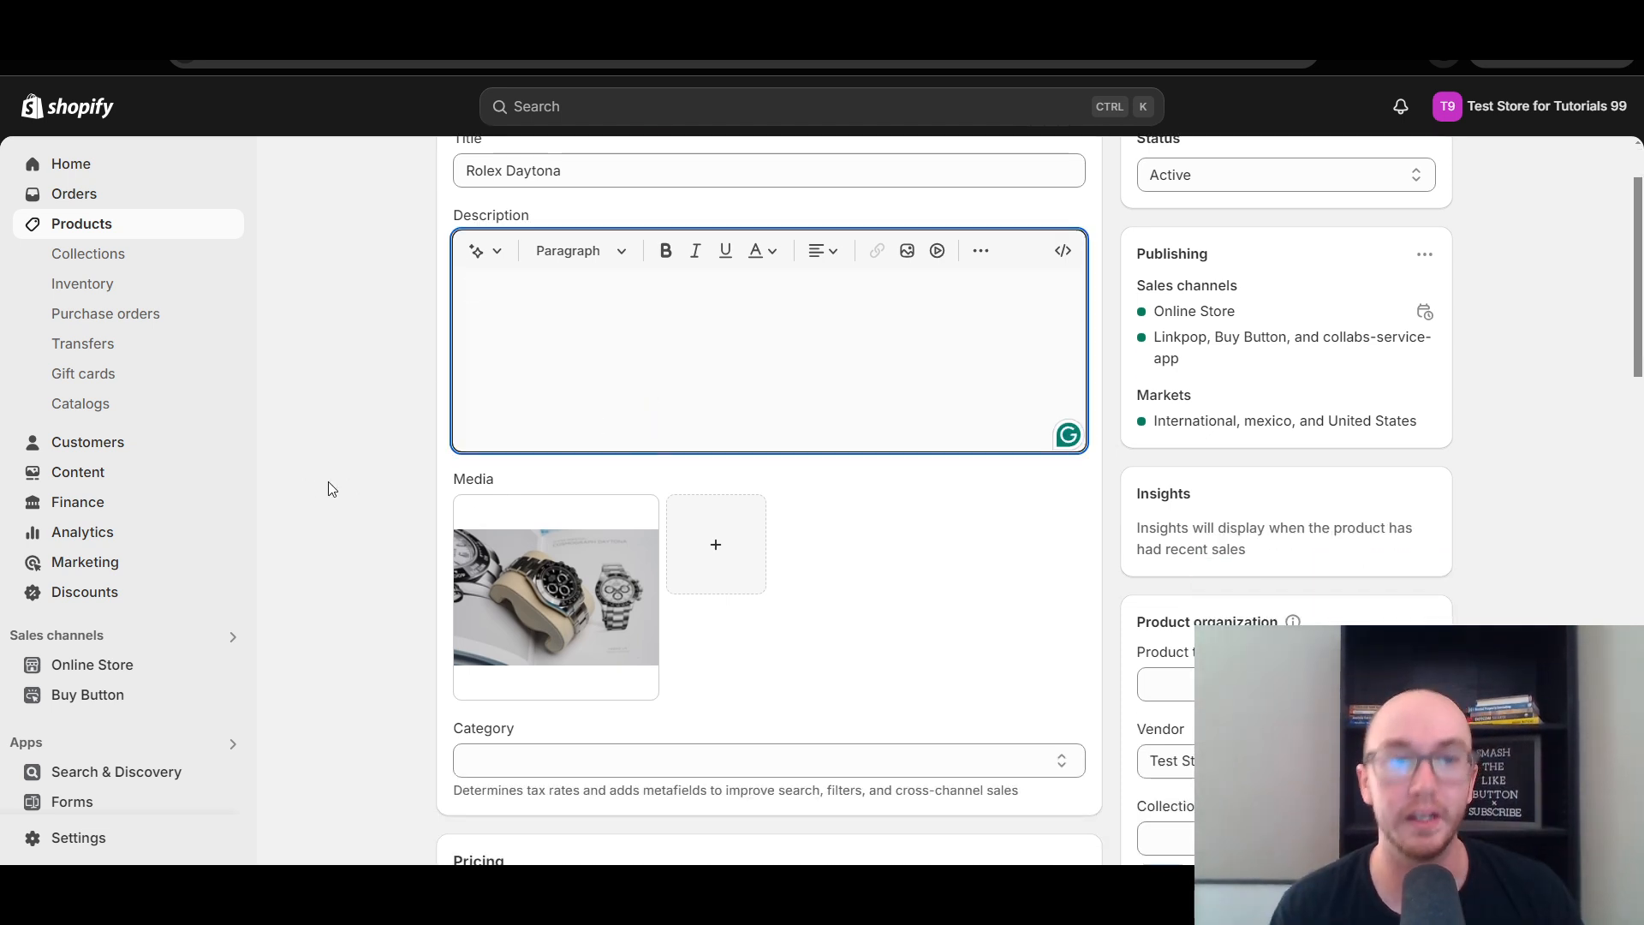
pyautogui.scroll(1, 327, 492)
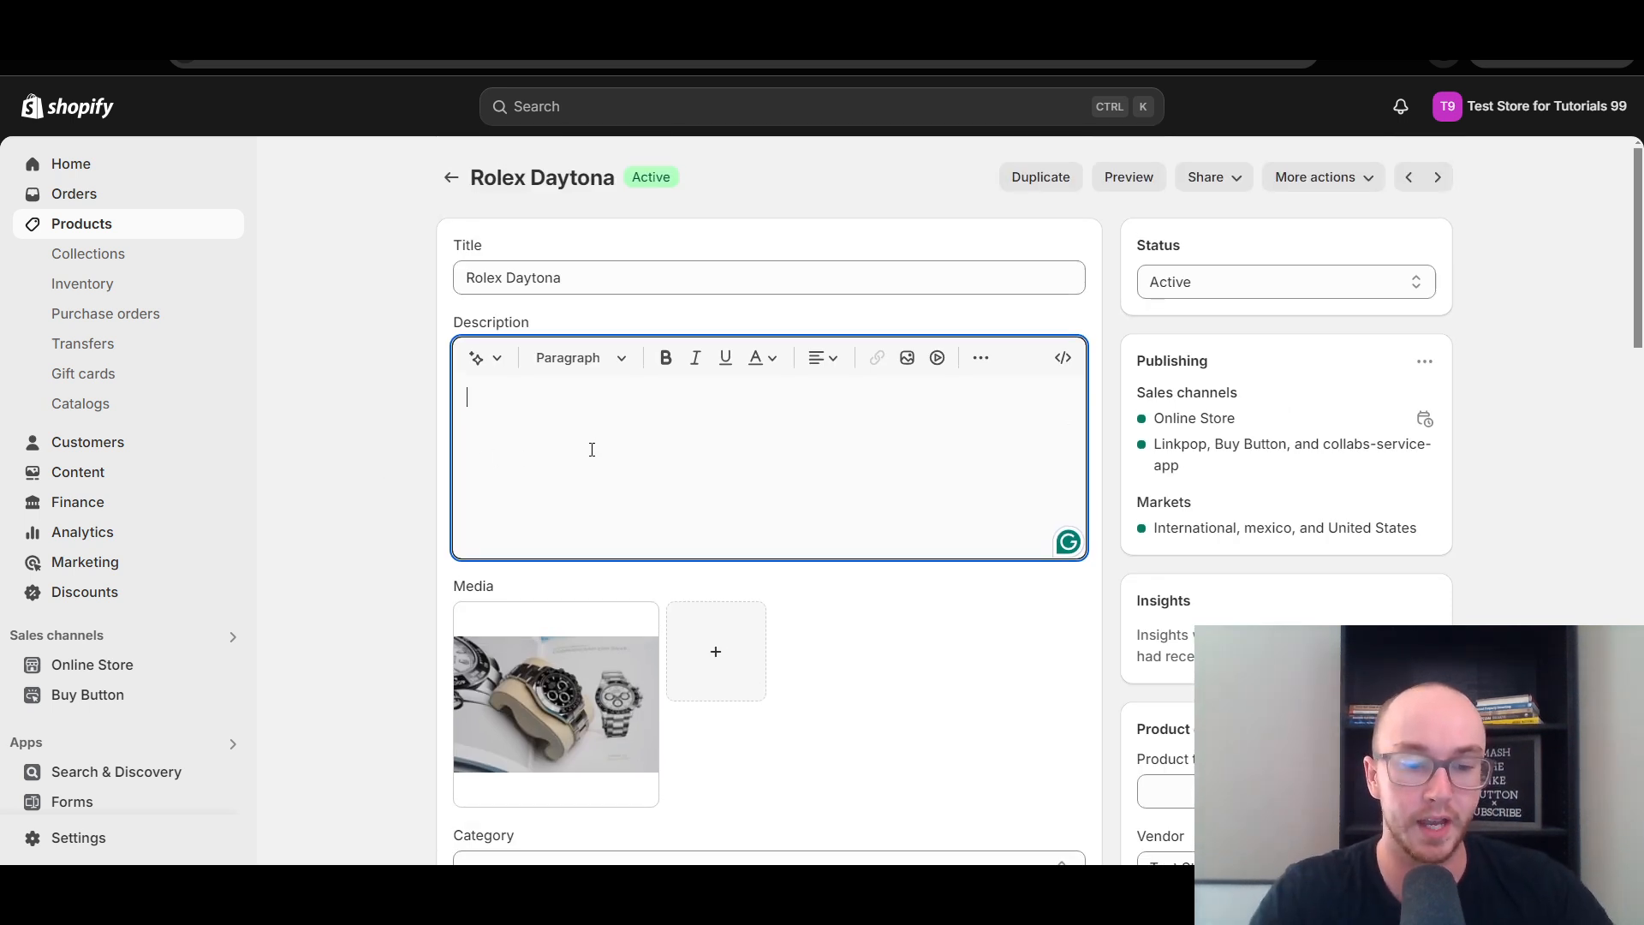
pyautogui.write('this is tes')
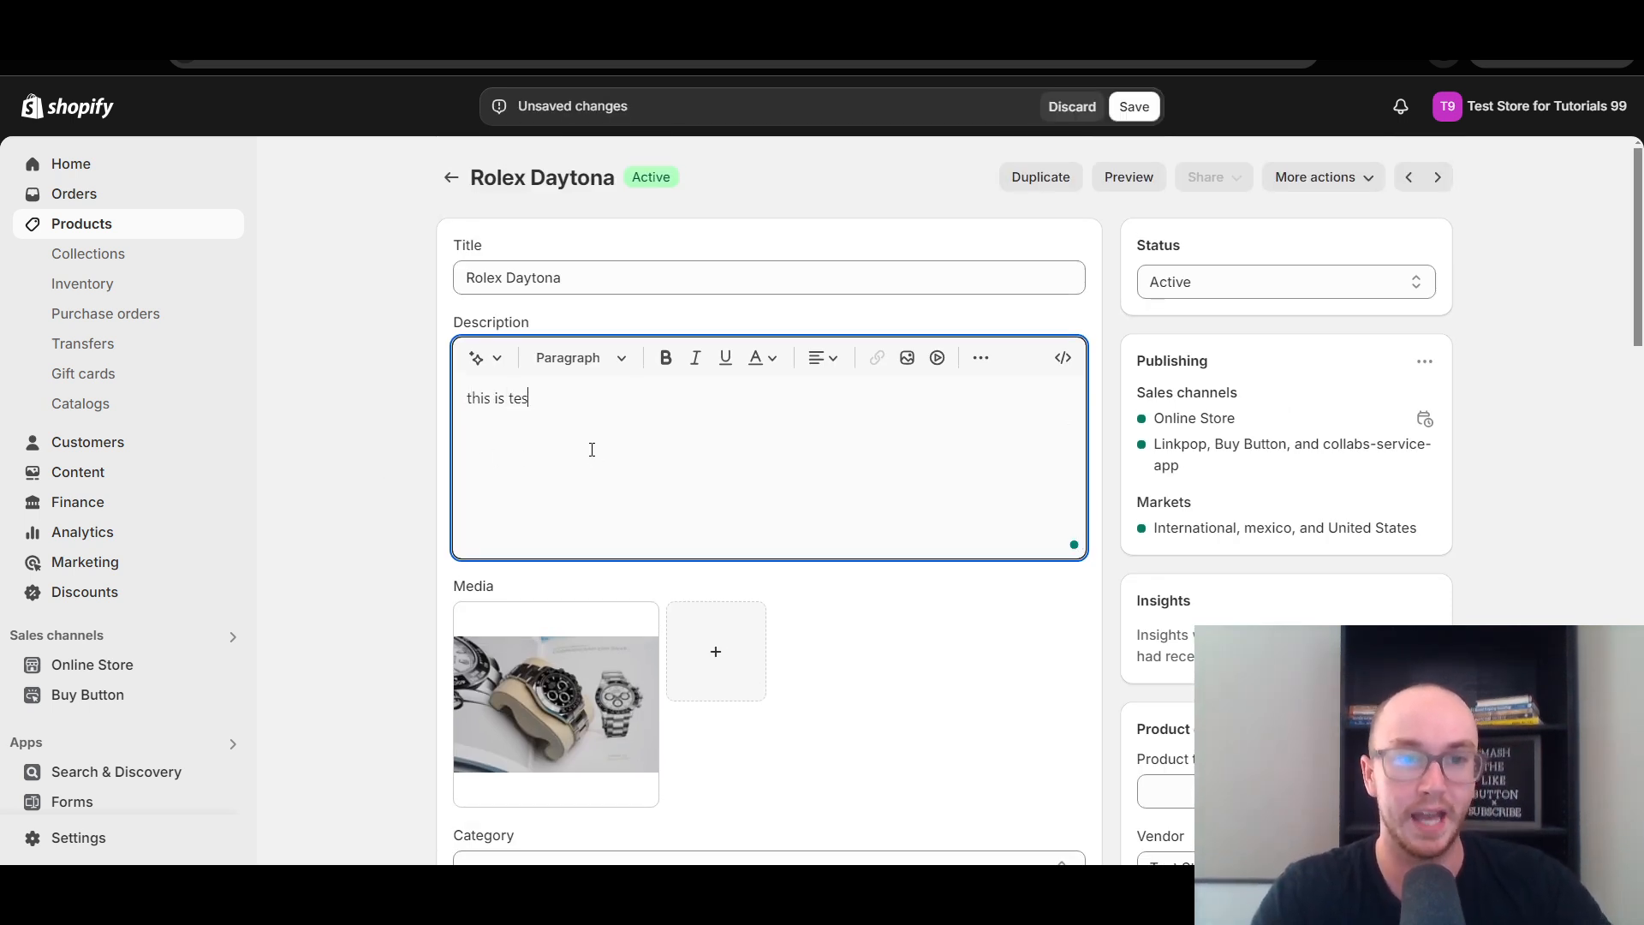
pyautogui.write('t text')
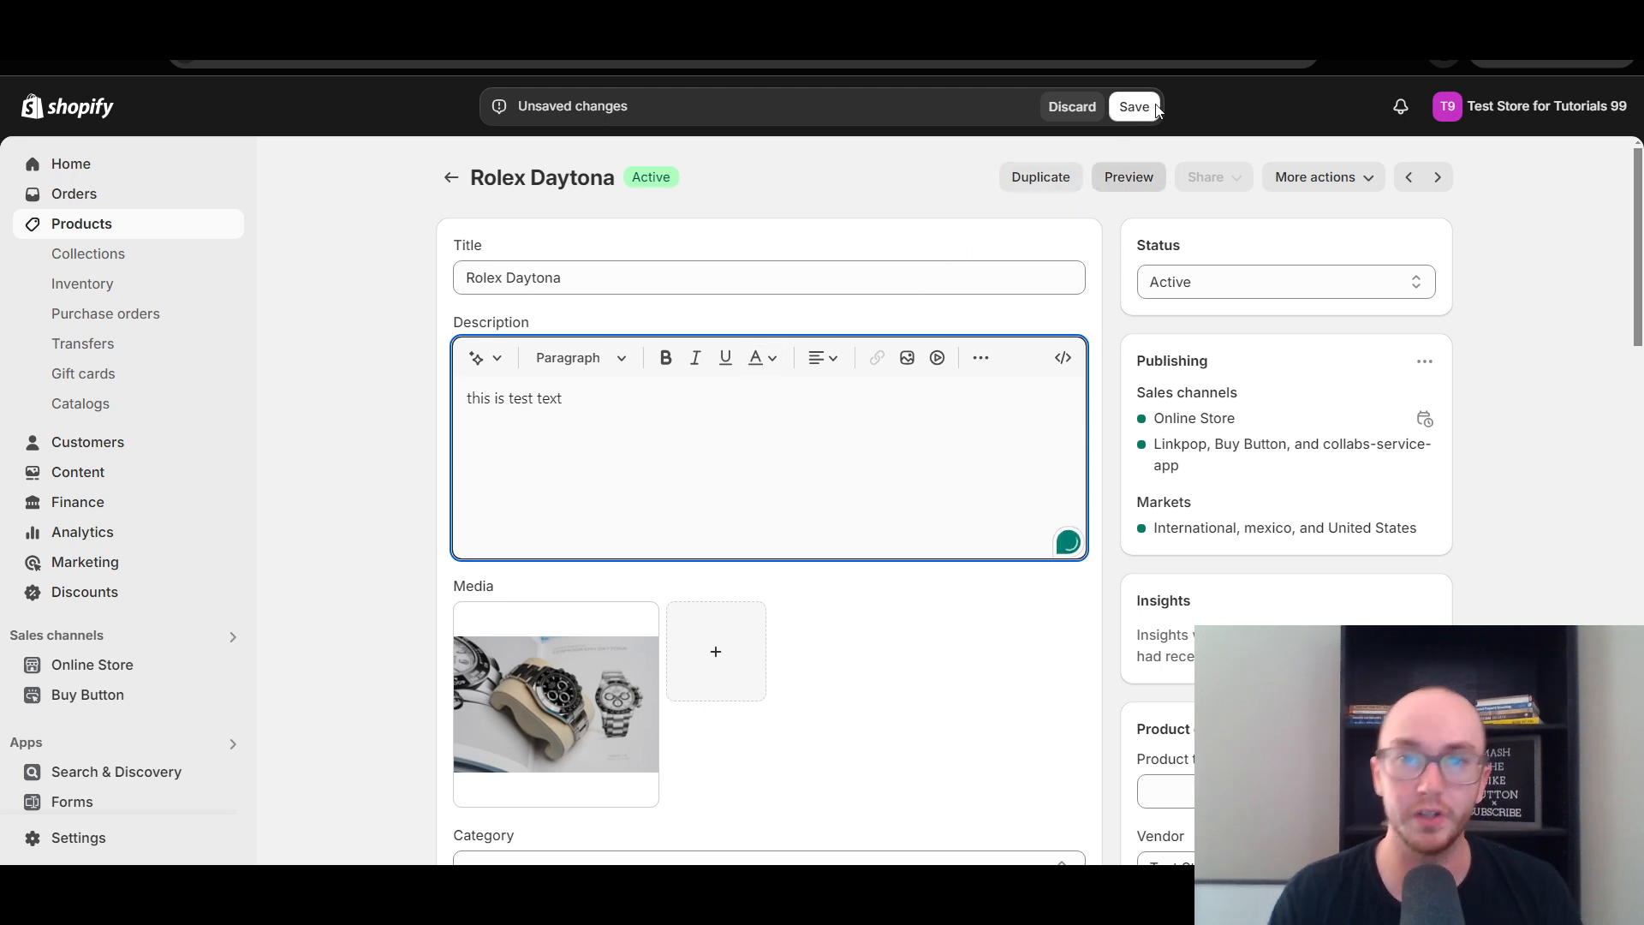
pyautogui.click(1134, 107)
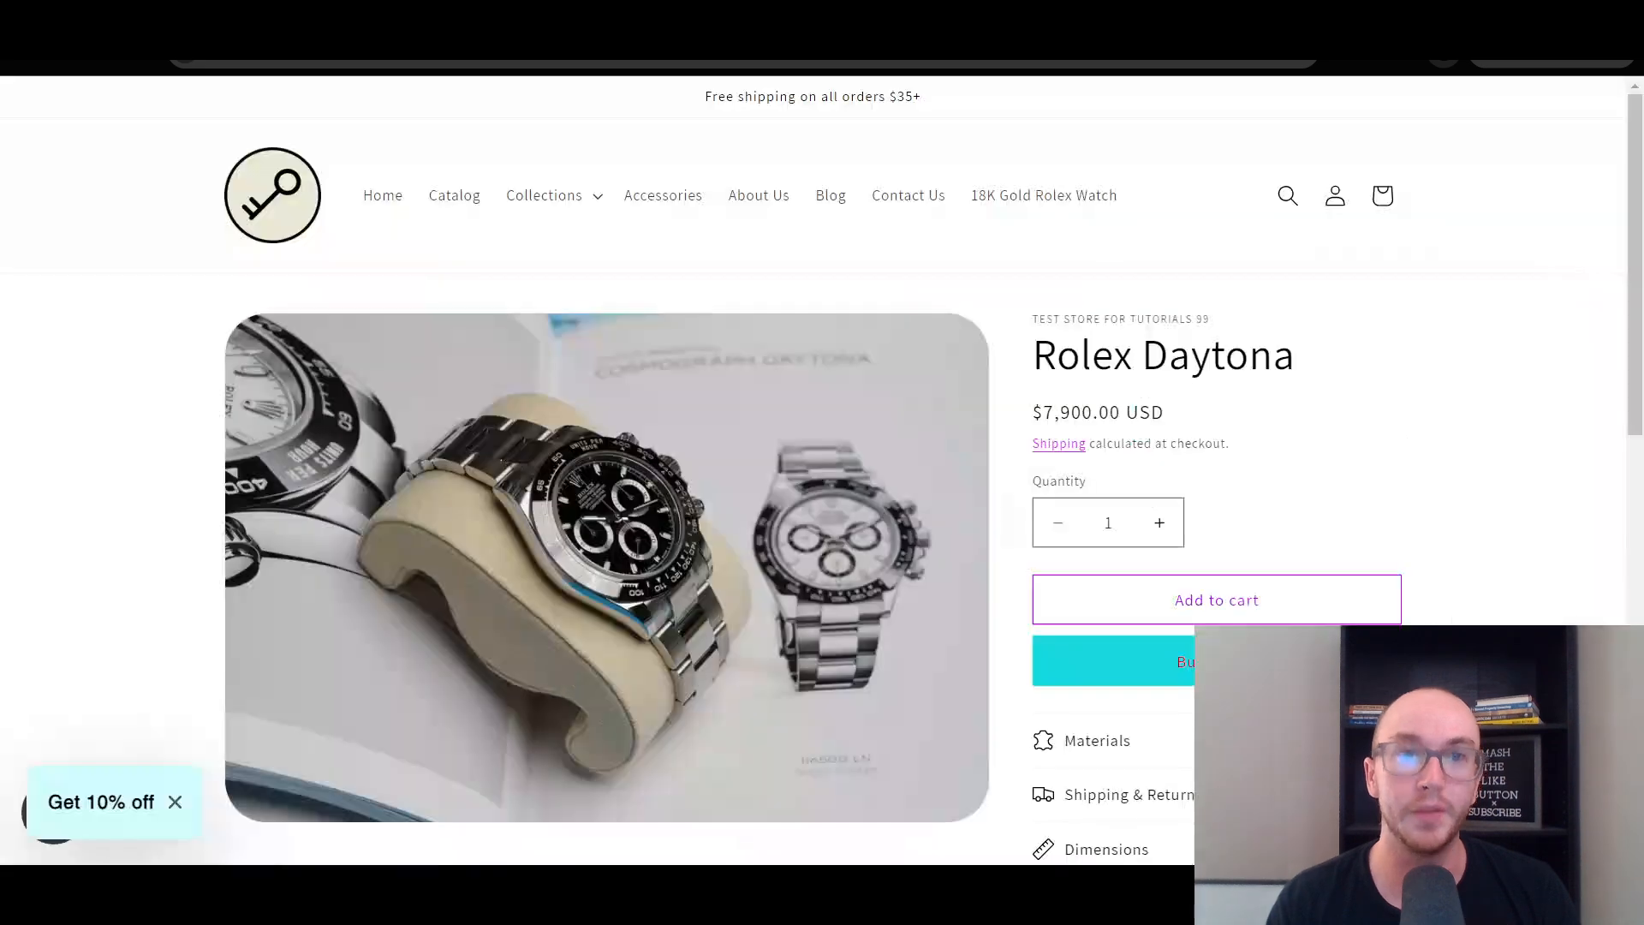
# Step: Reload the Rolex Daytona storefront page and check its product information for the description
pyautogui.click(93, 65)
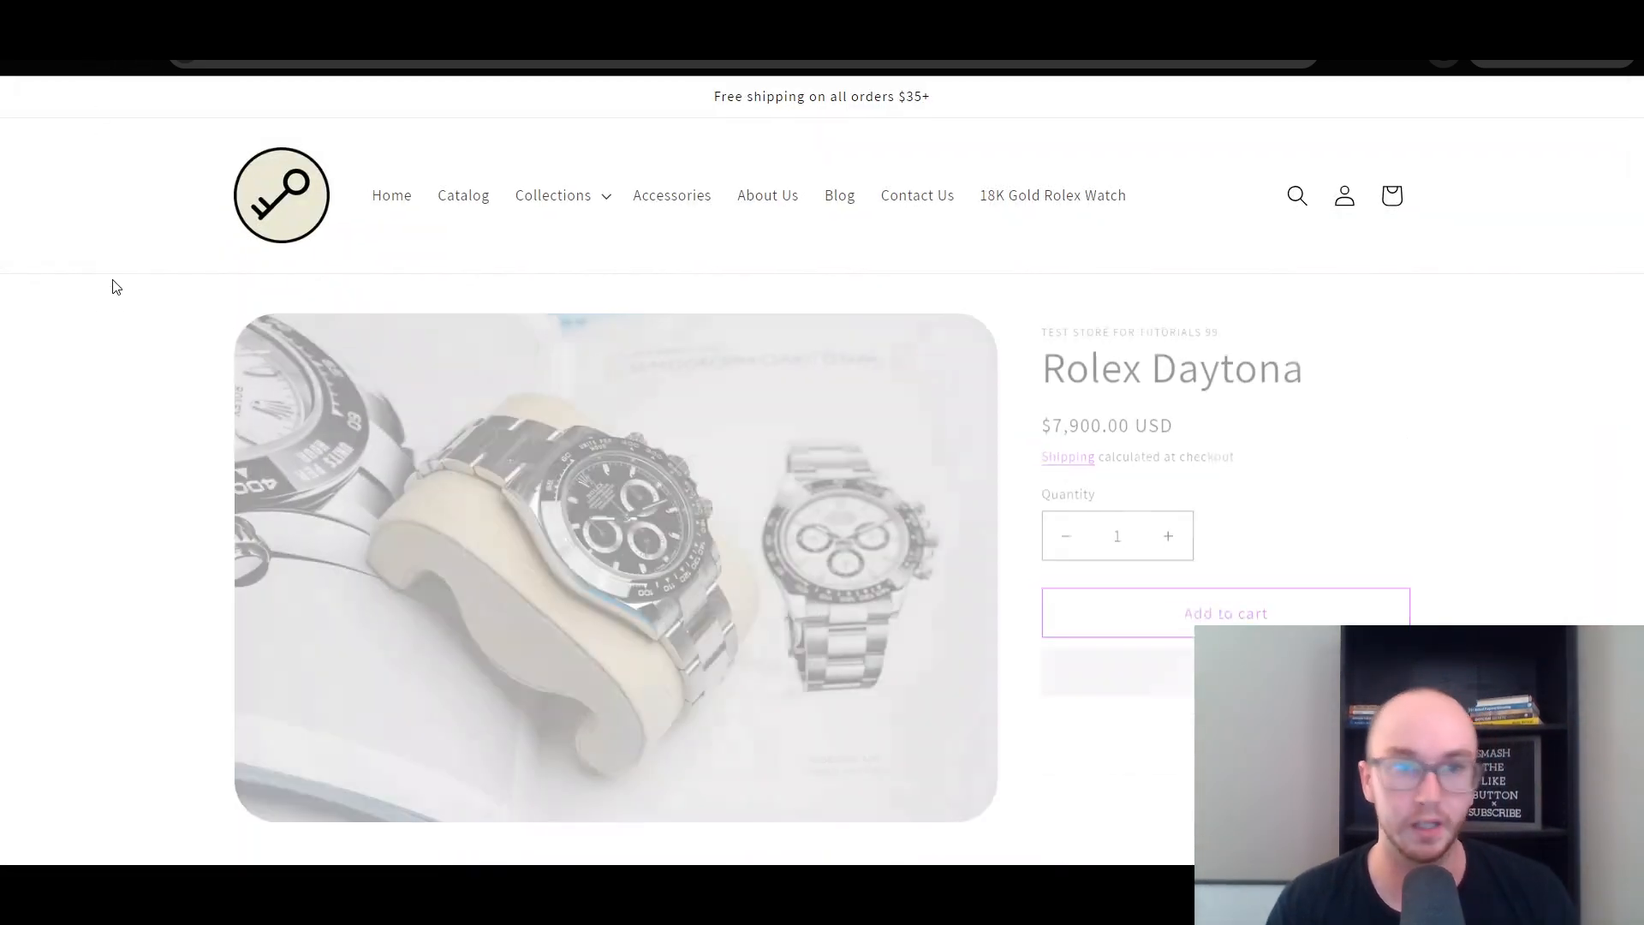
pyautogui.scroll(-5, 1447, 479)
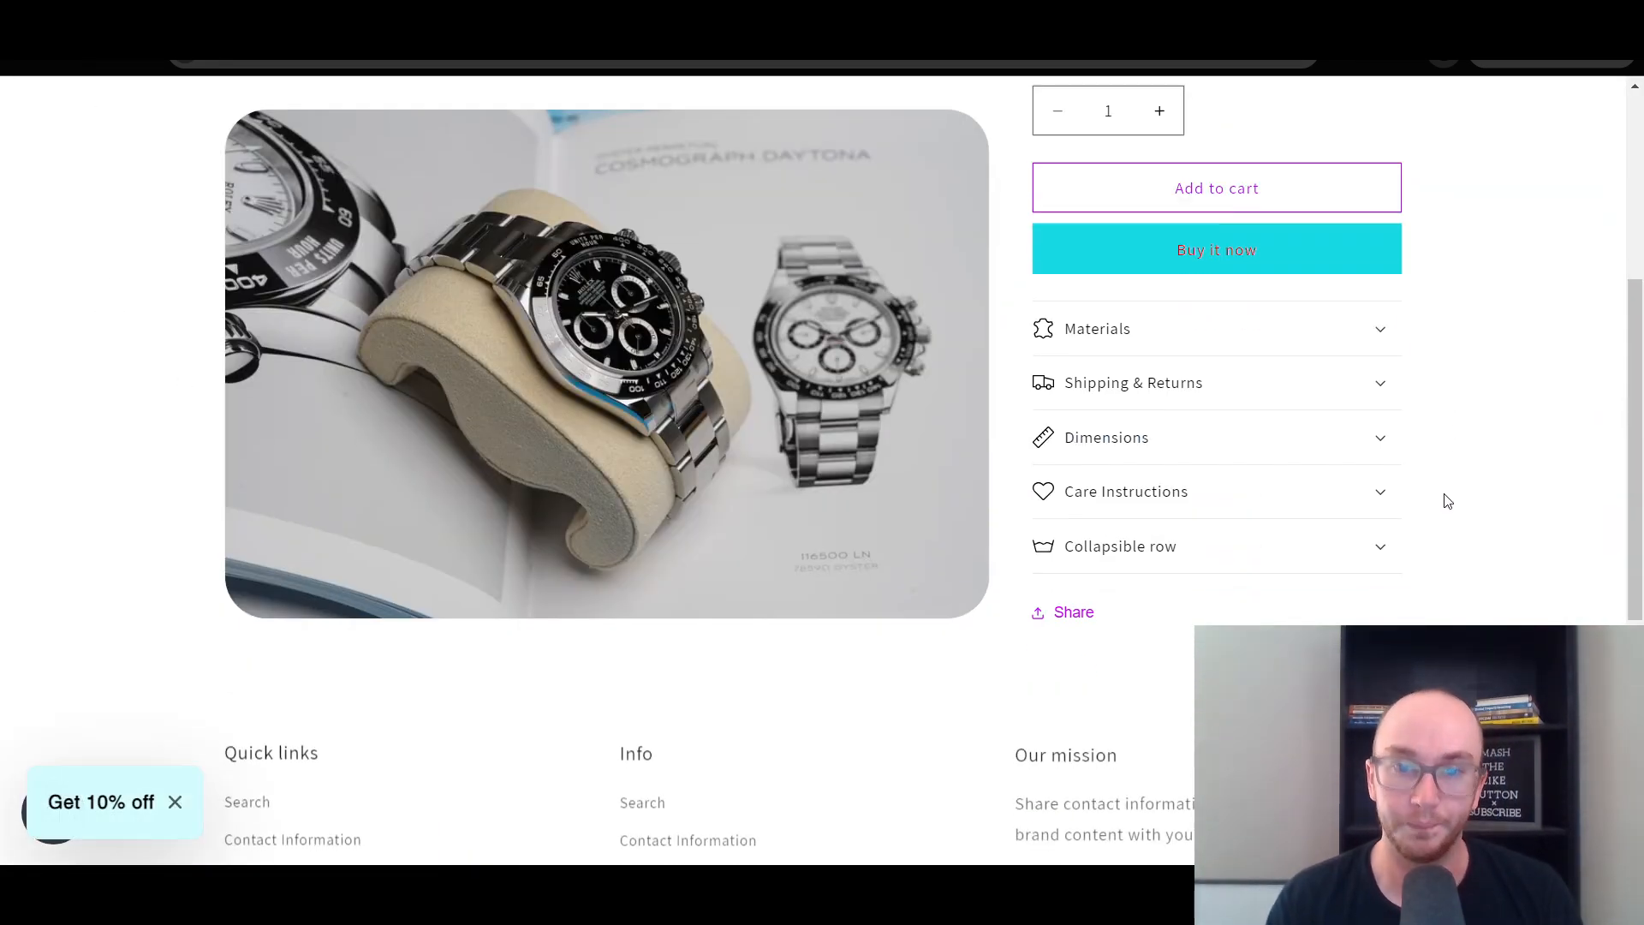
pyautogui.scroll(5, 1443, 499)
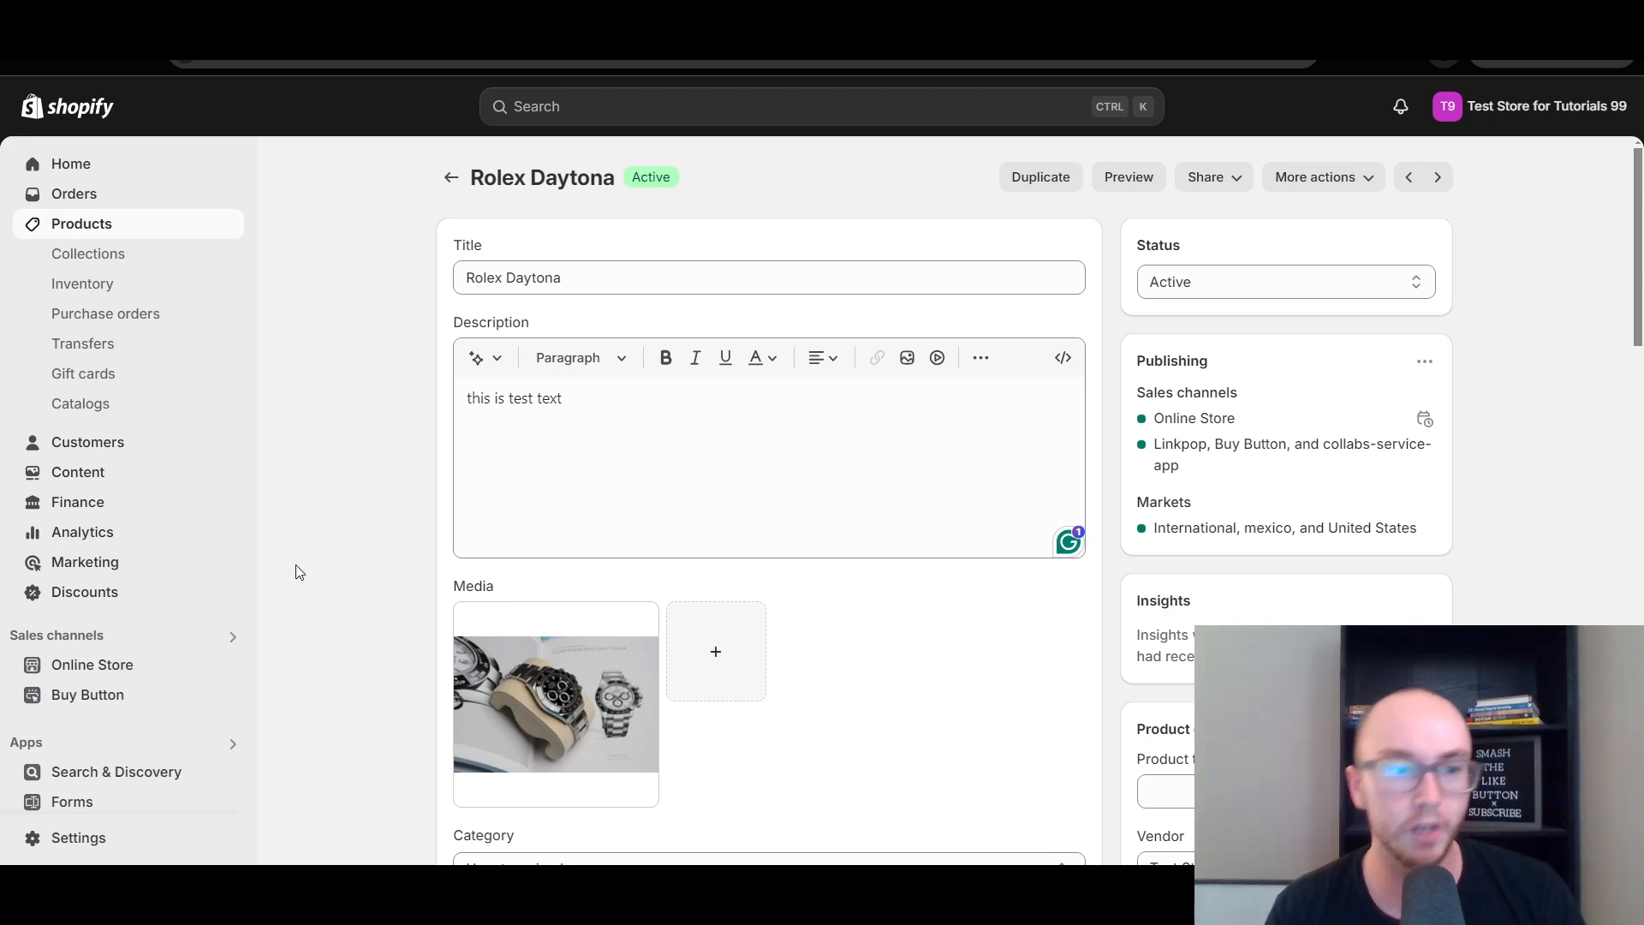
# Step: Go to the online store themes in the Shopify admin and open the current Dawn theme for customization
pyautogui.scroll(-3, 397, 580)
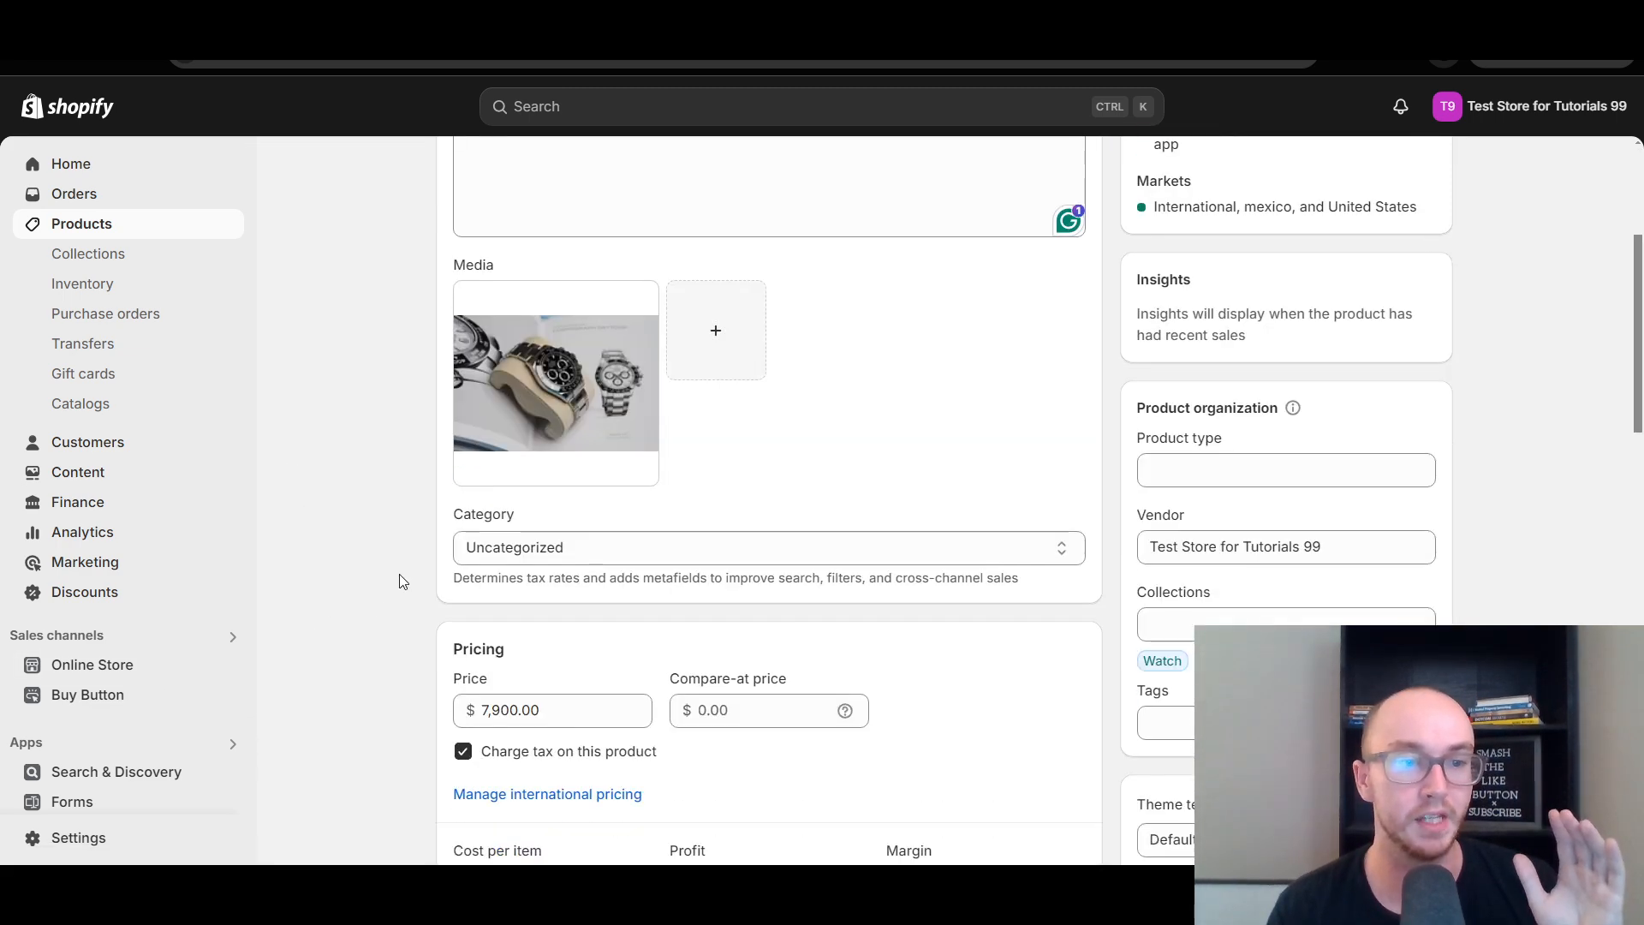
pyautogui.scroll(3, 396, 580)
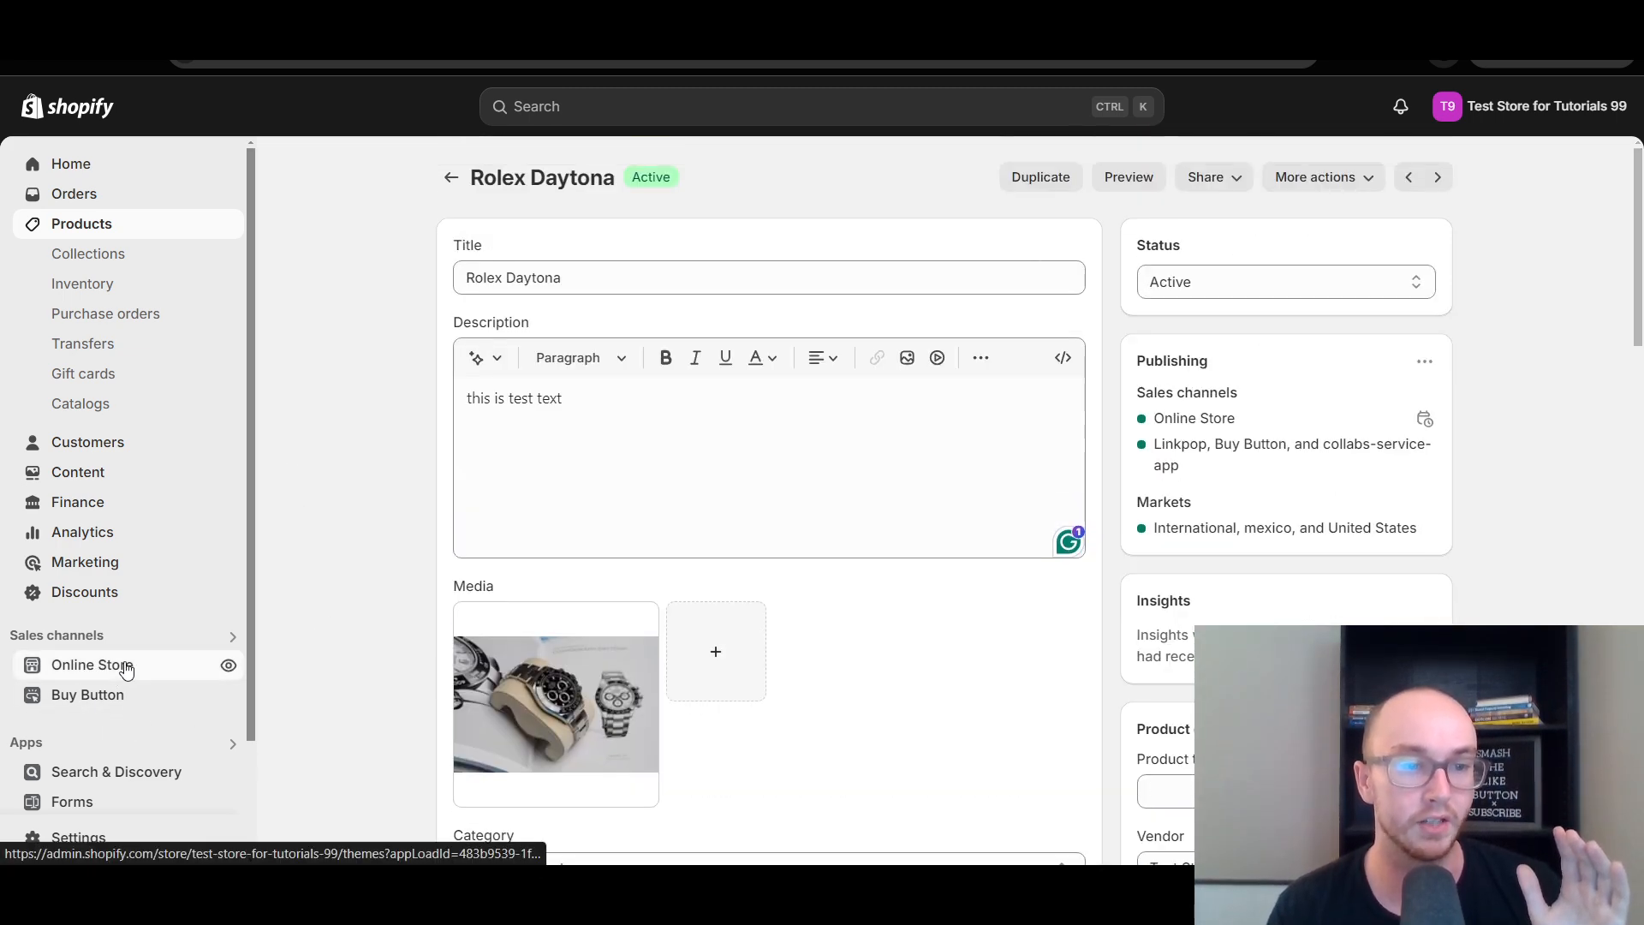
pyautogui.click(77, 667)
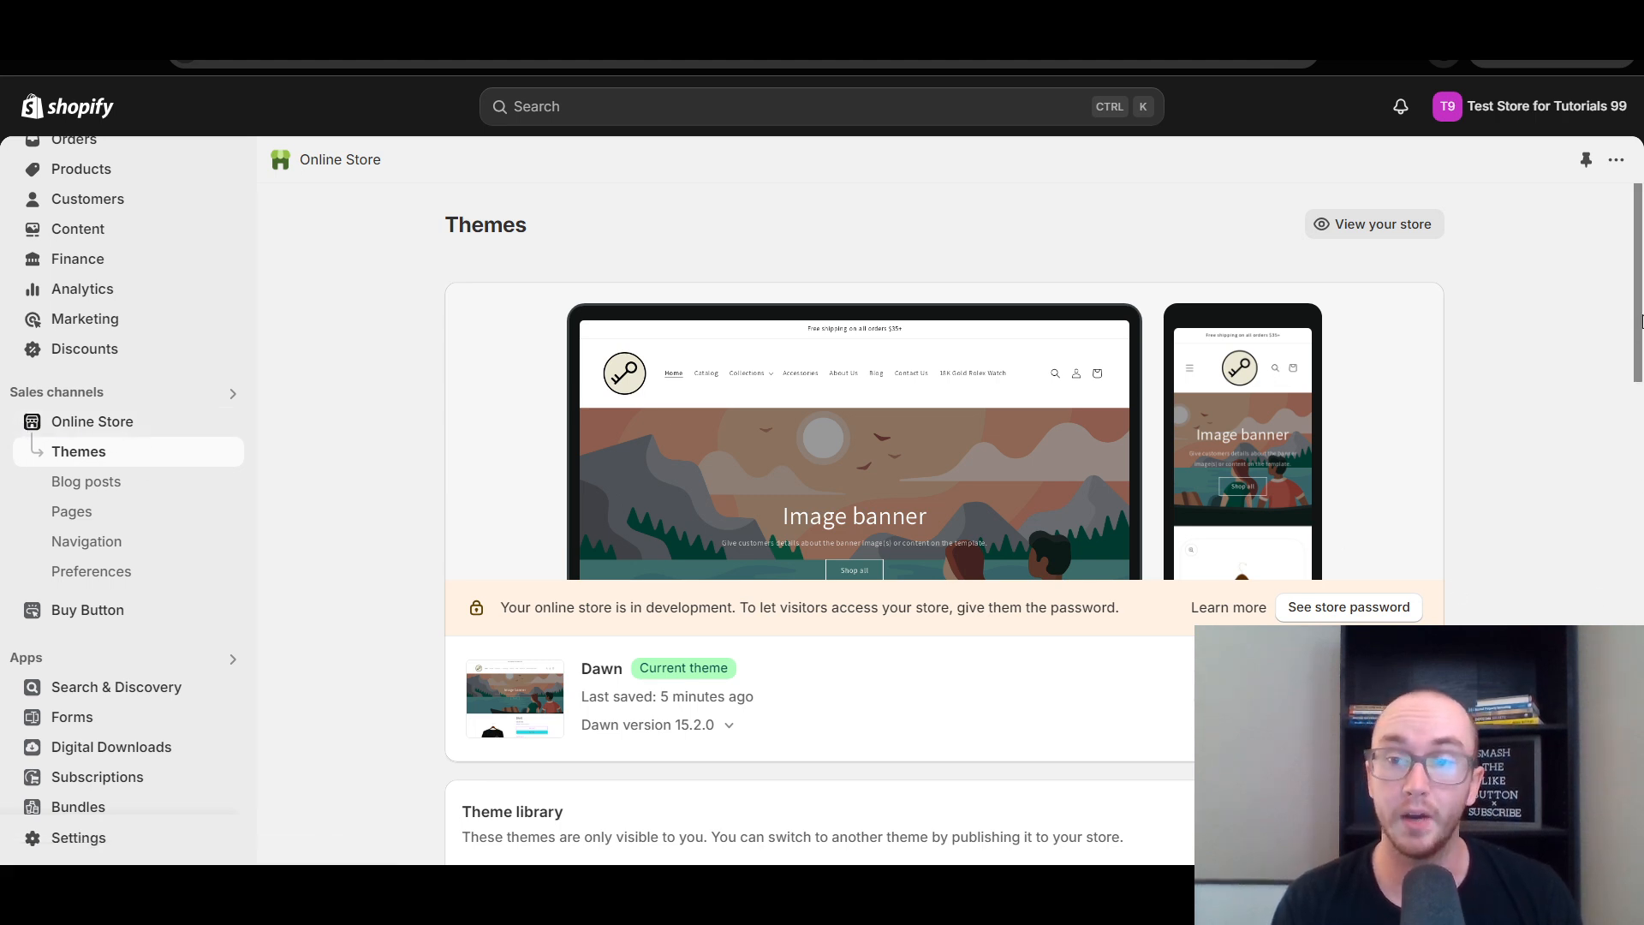
pyautogui.moveTo(1637, 328); pyautogui.dragTo(1641, 437)
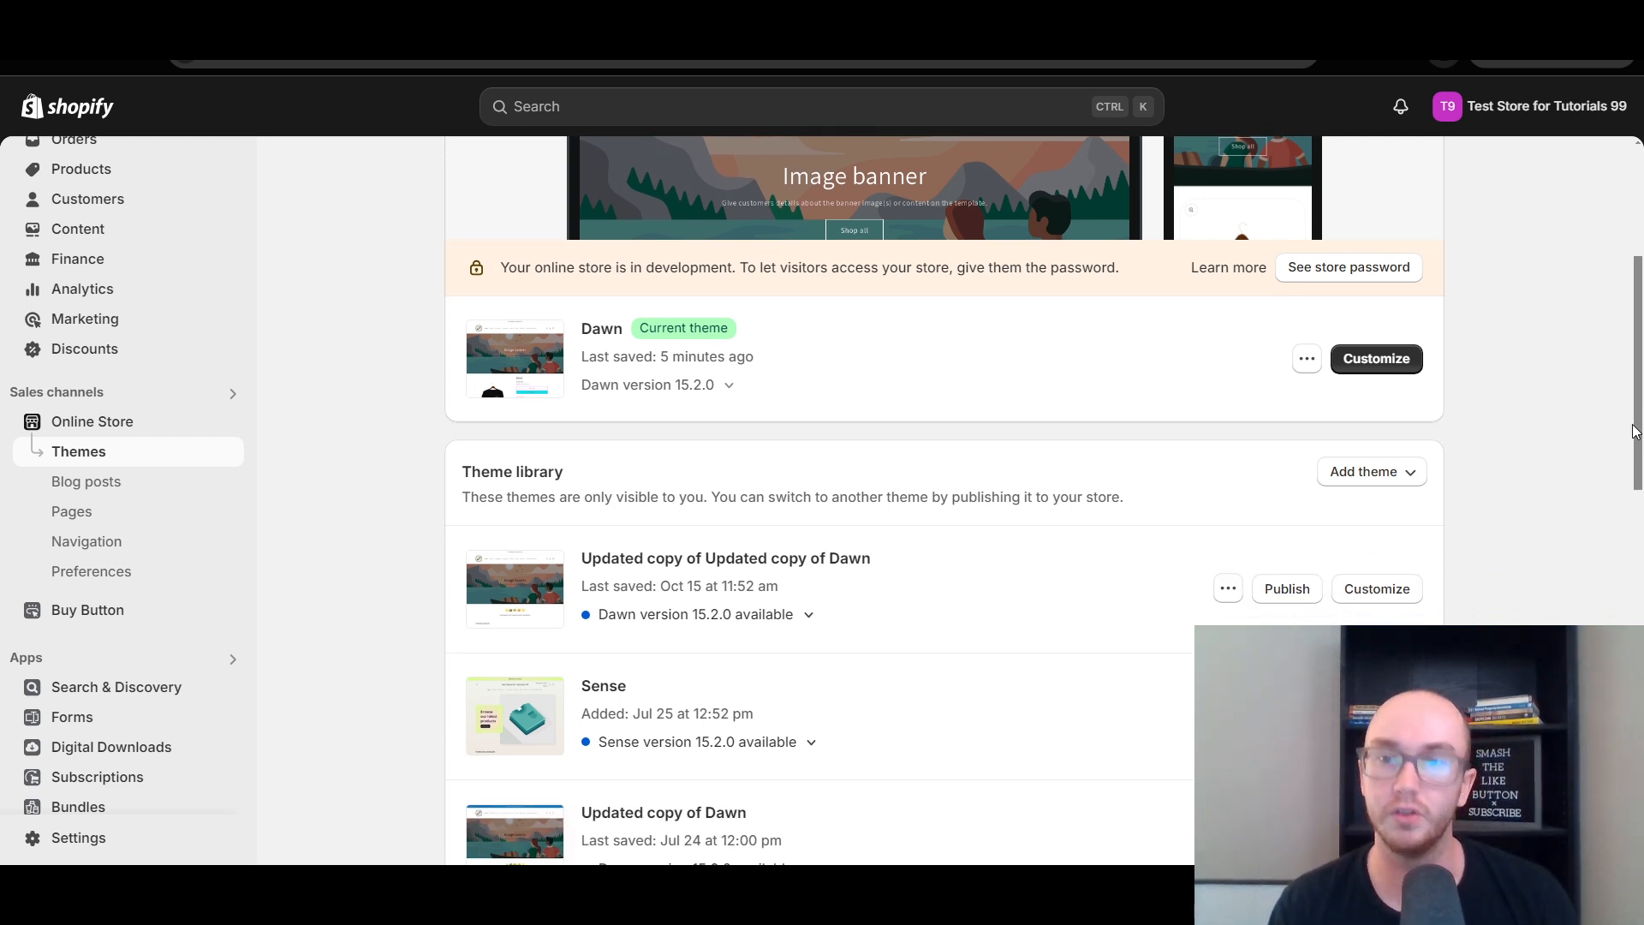
pyautogui.moveTo(1642, 326); pyautogui.dragTo(1640, 344)
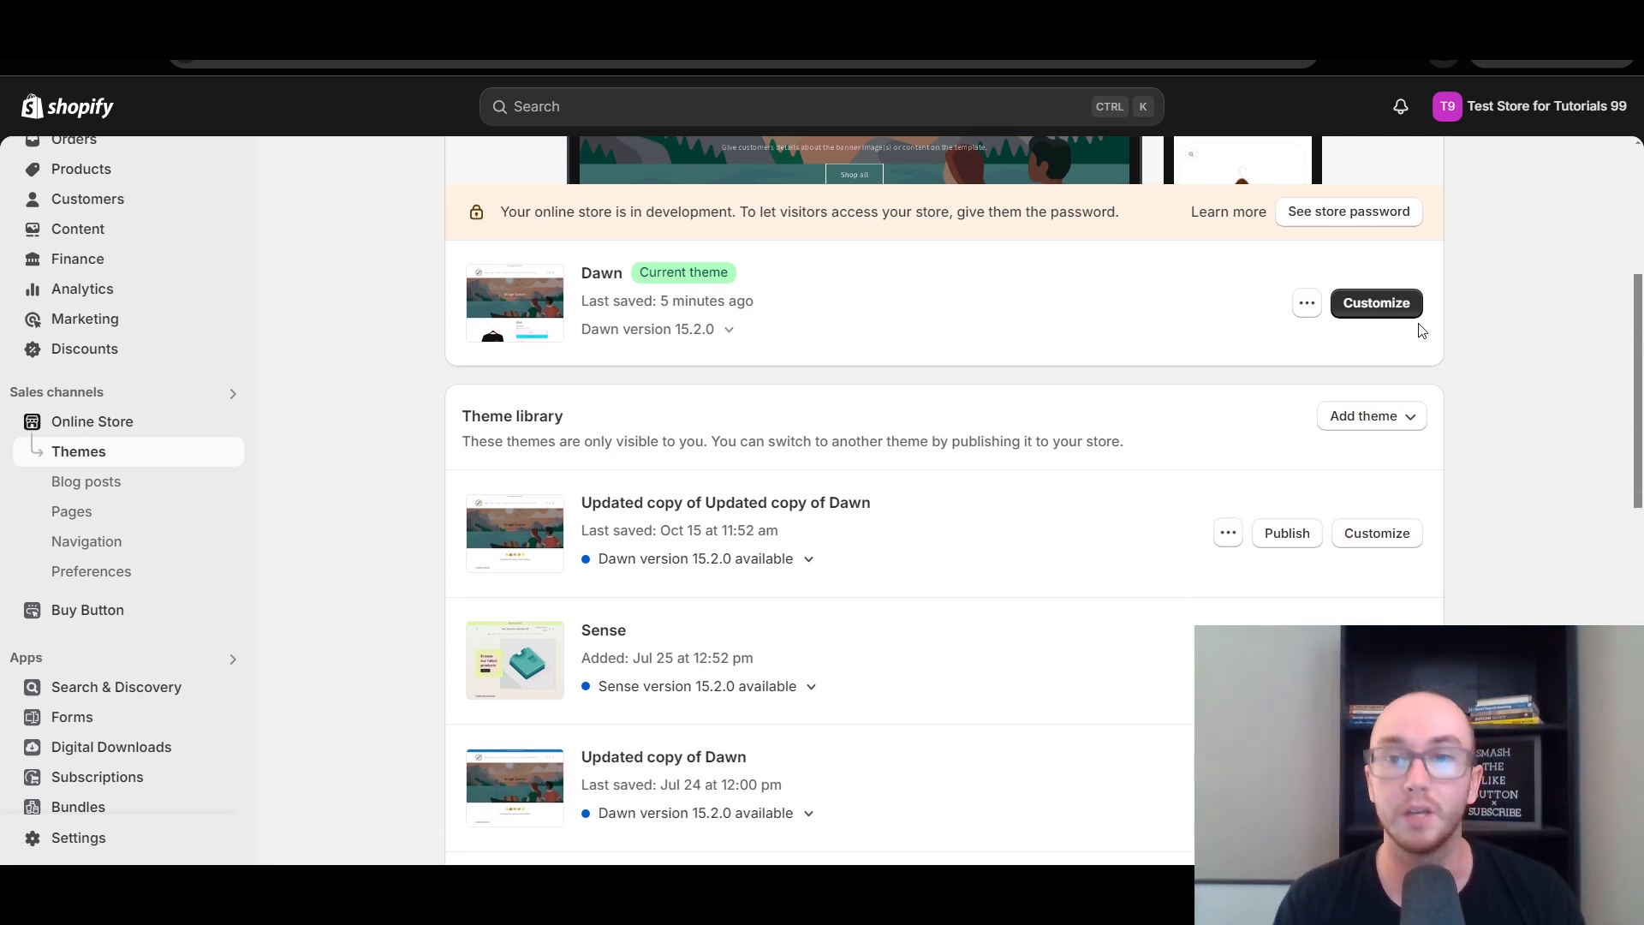
pyautogui.click(1377, 304)
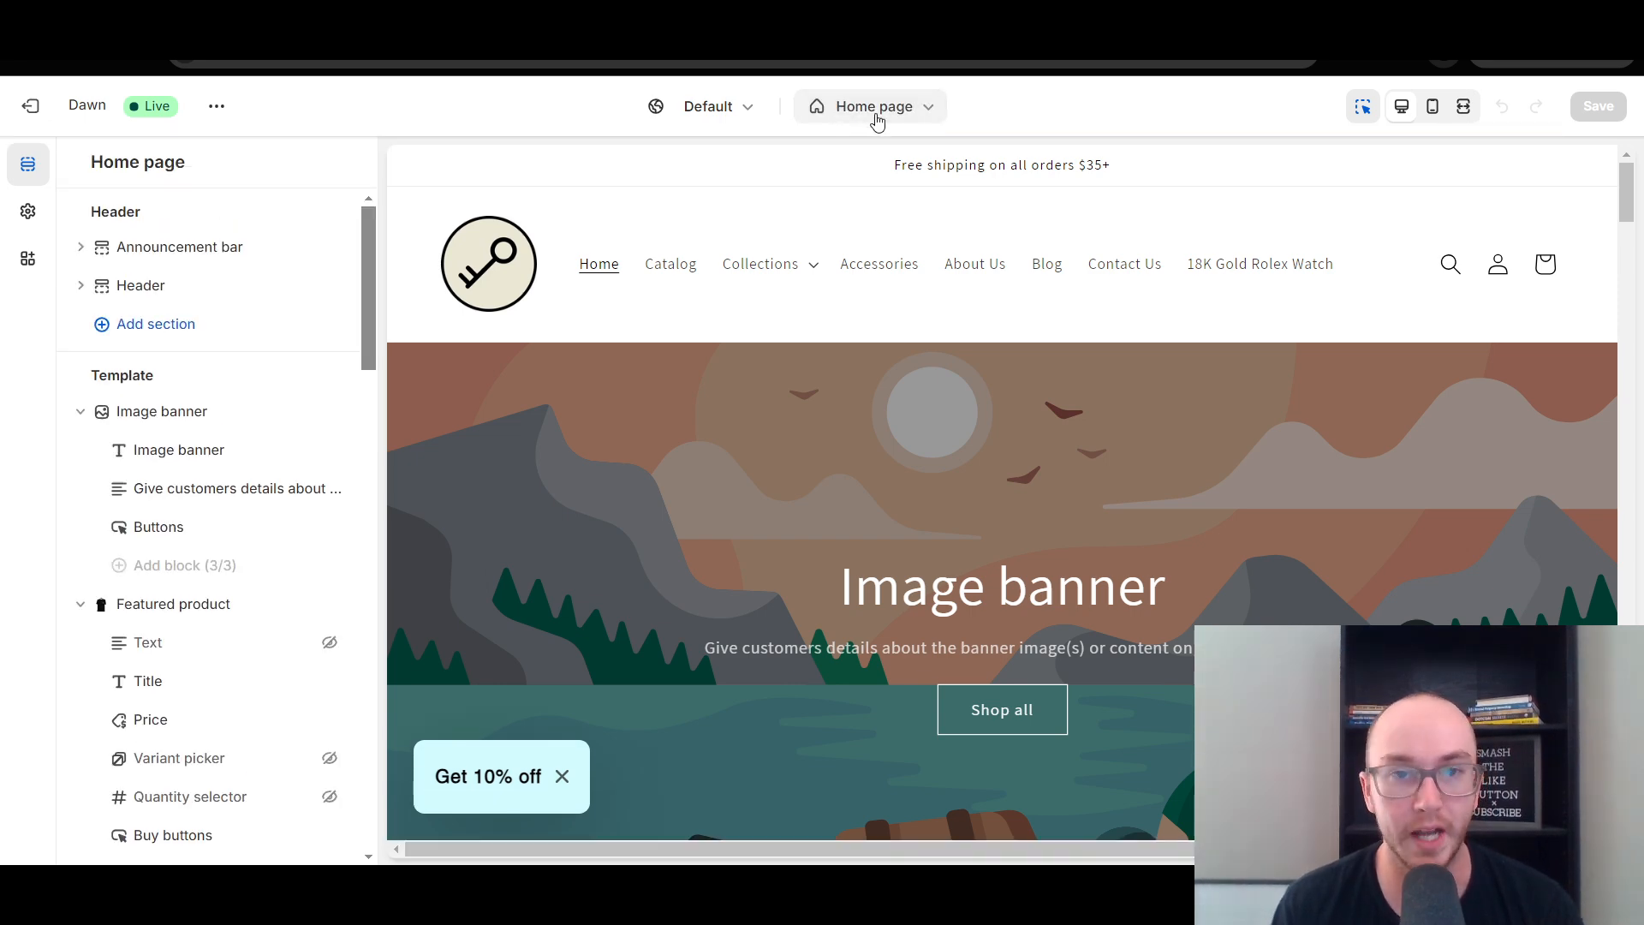
# Step: Open the Default product template in the theme editor and look over its product information preview
pyautogui.click(878, 119)
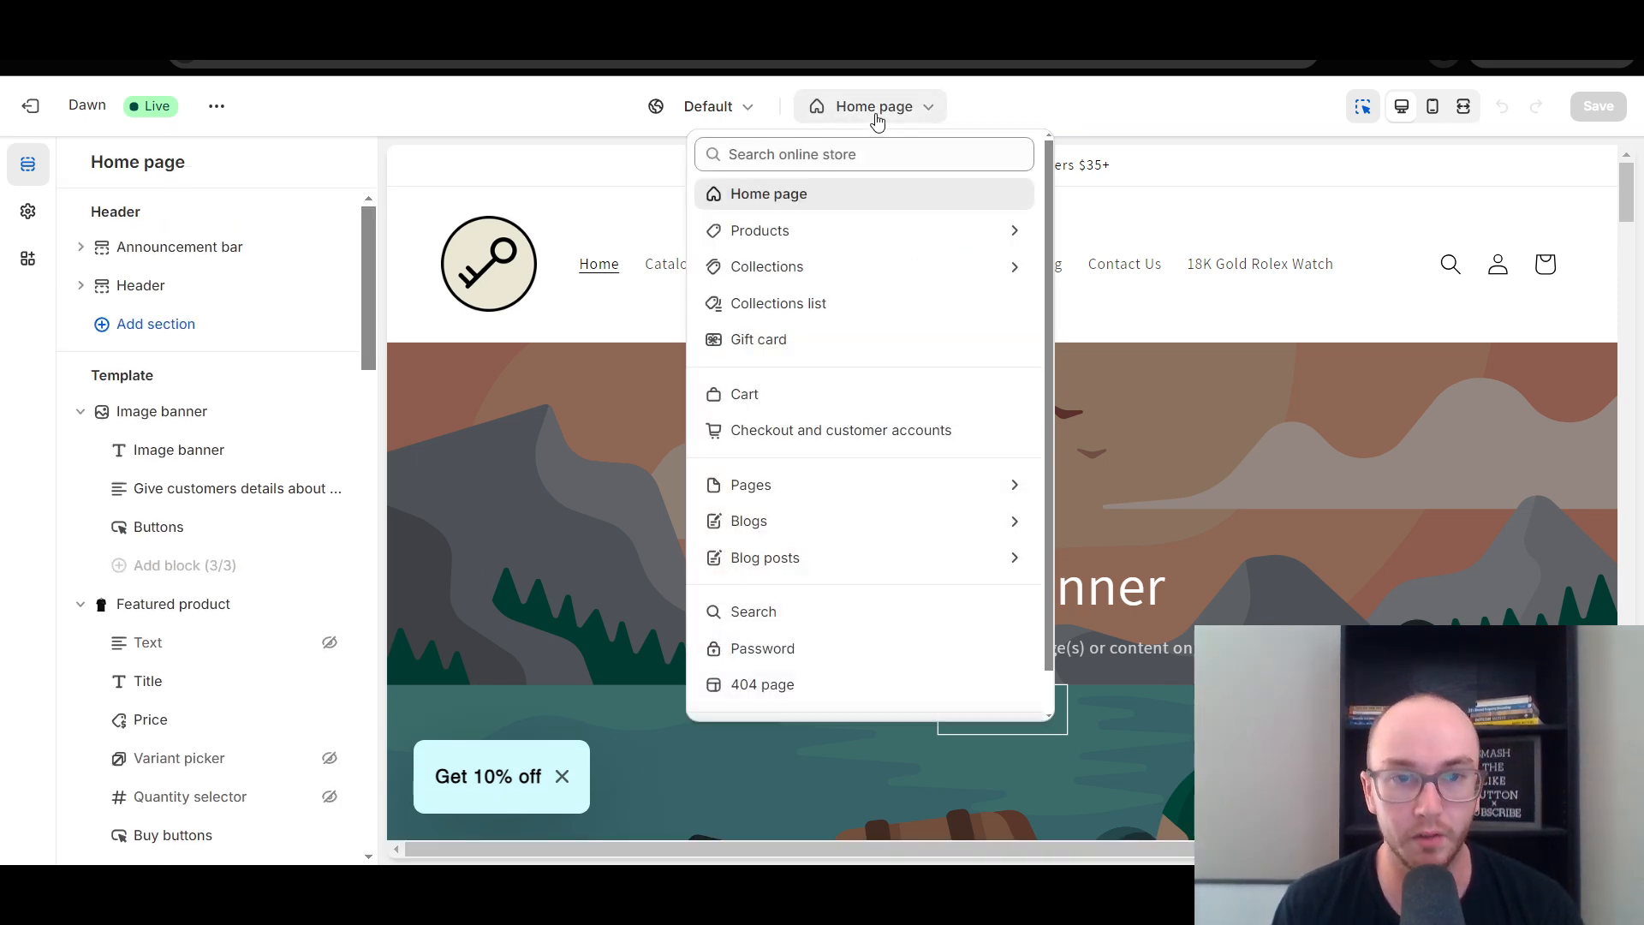
pyautogui.click(835, 232)
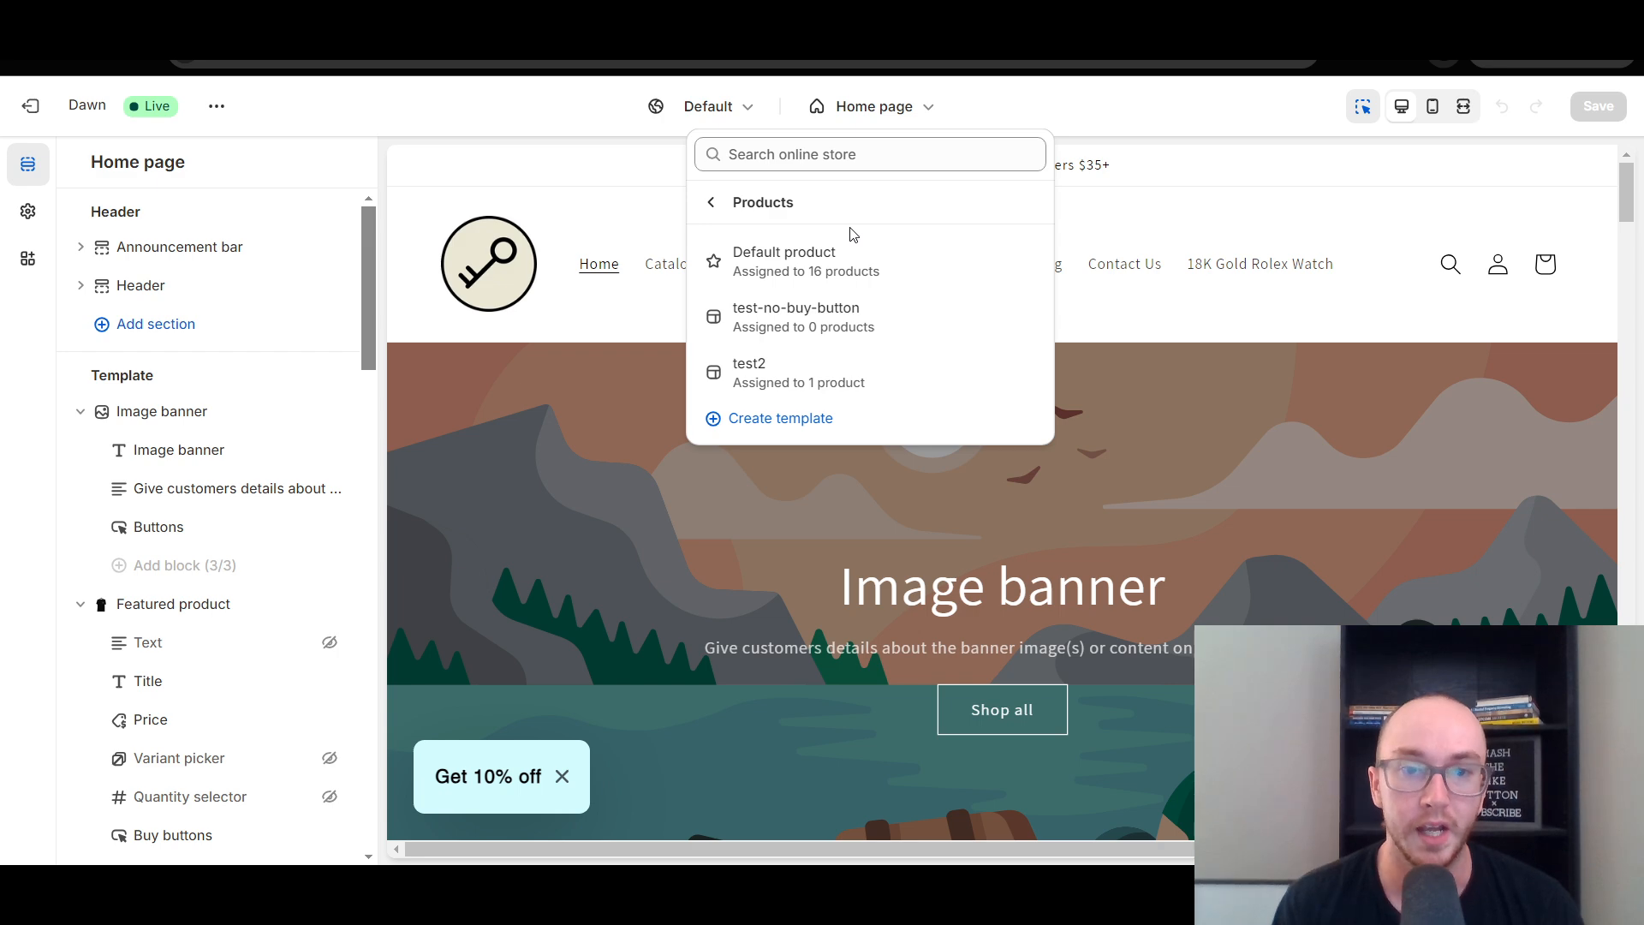
pyautogui.click(792, 261)
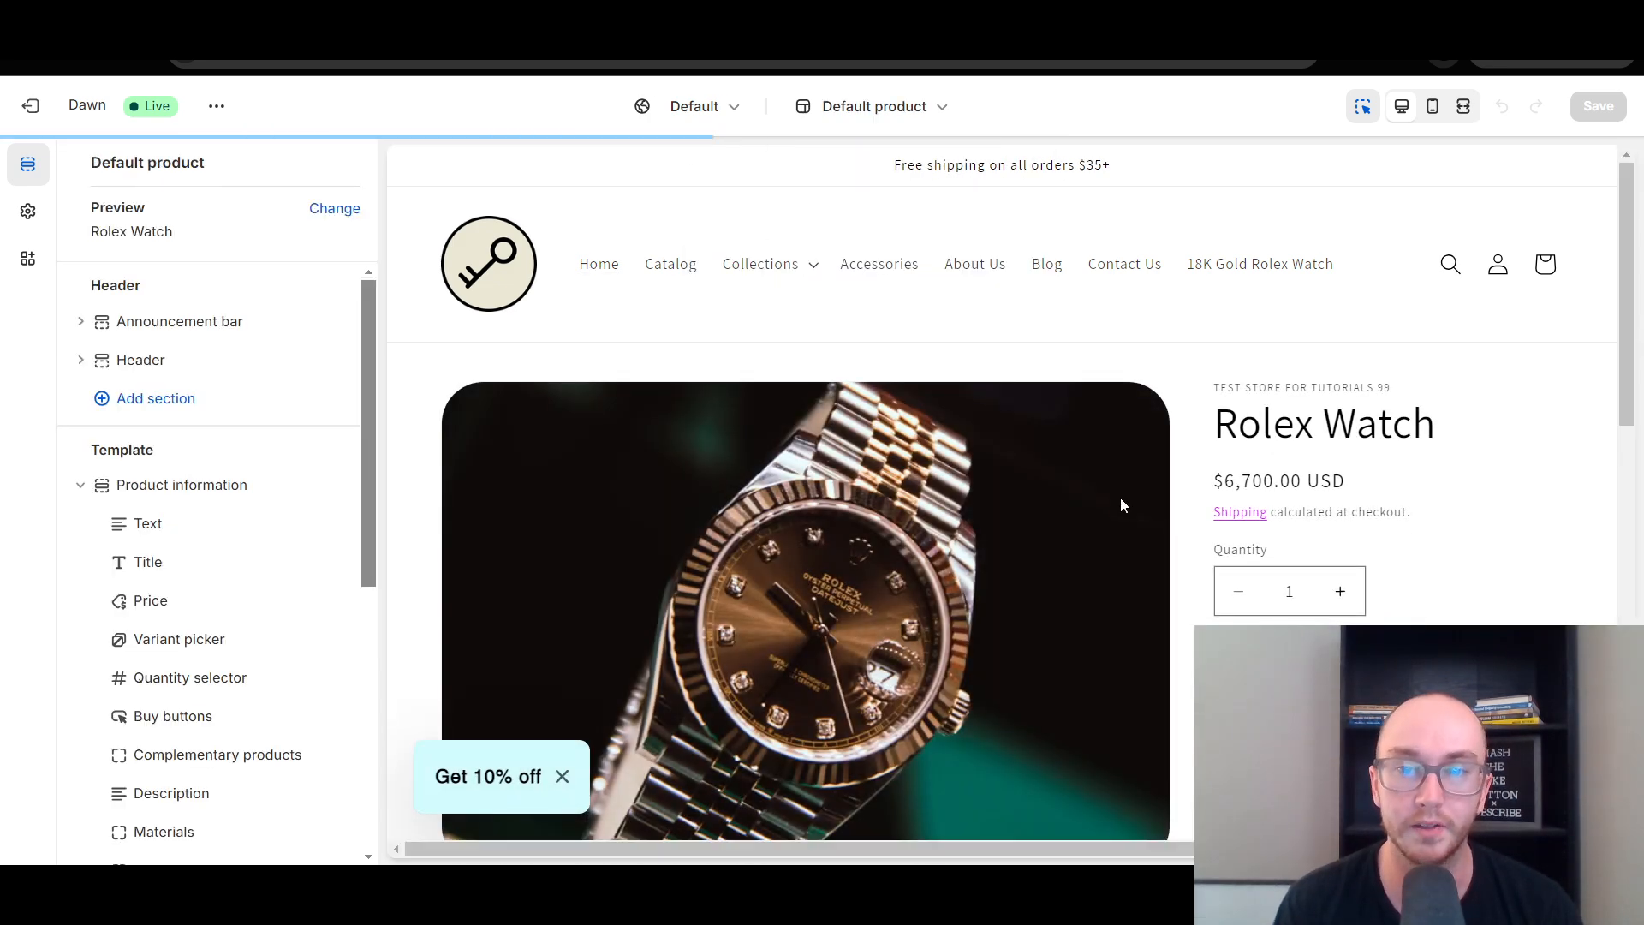
pyautogui.scroll(-3, 1171, 704)
pyautogui.scroll(-5, 1171, 704)
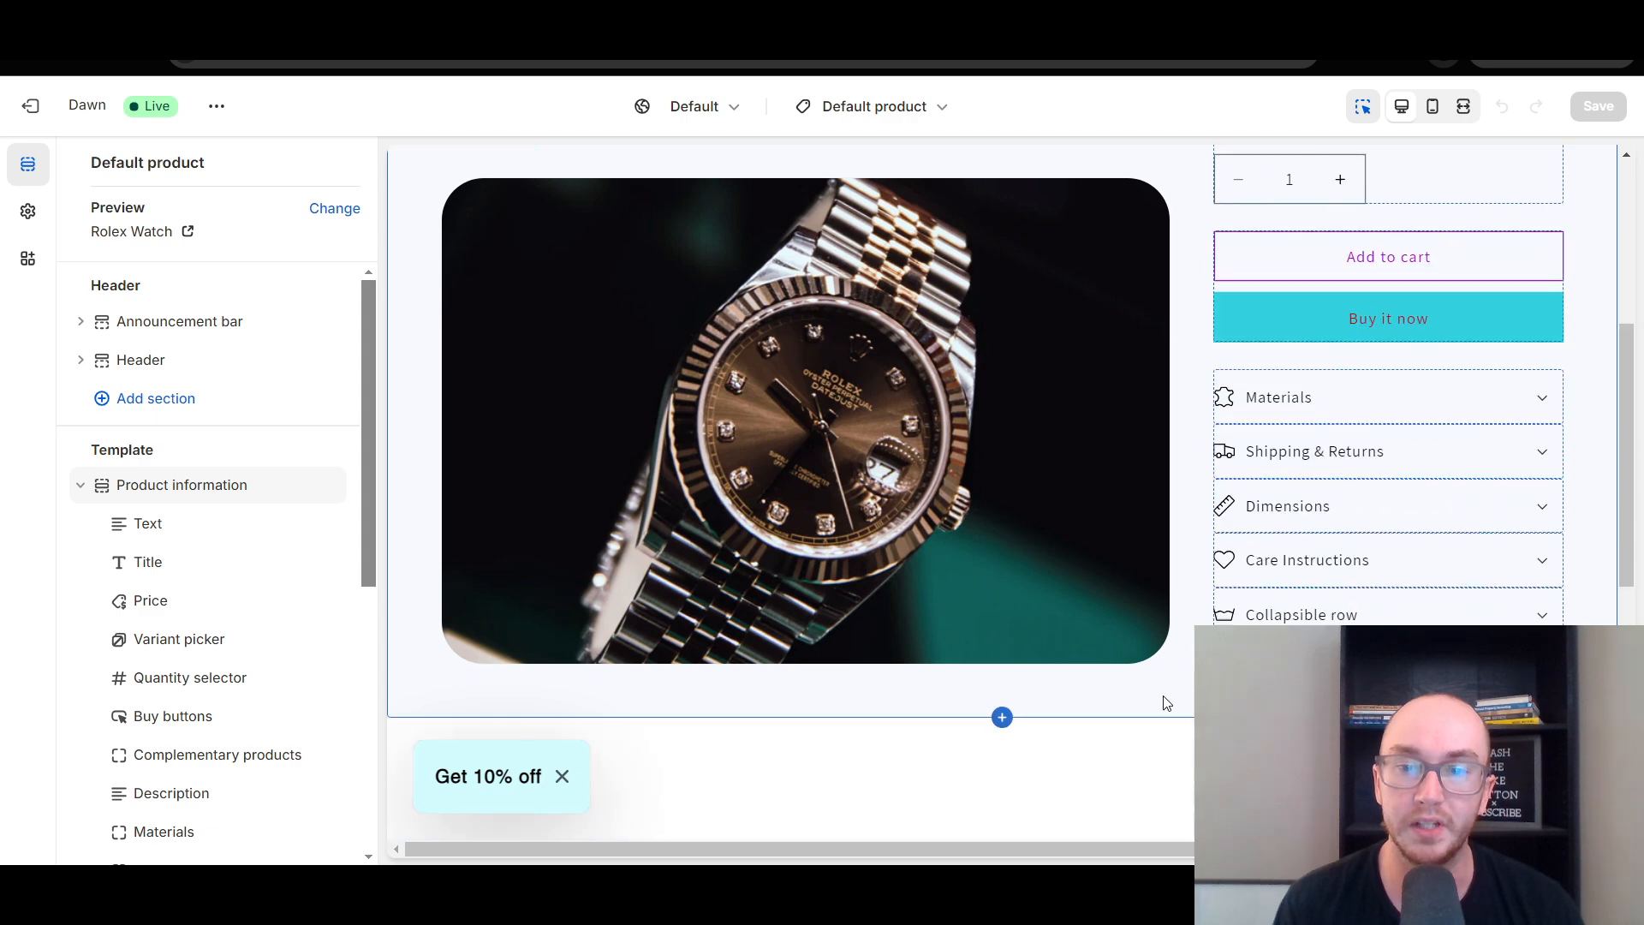
pyautogui.scroll(3, 1169, 703)
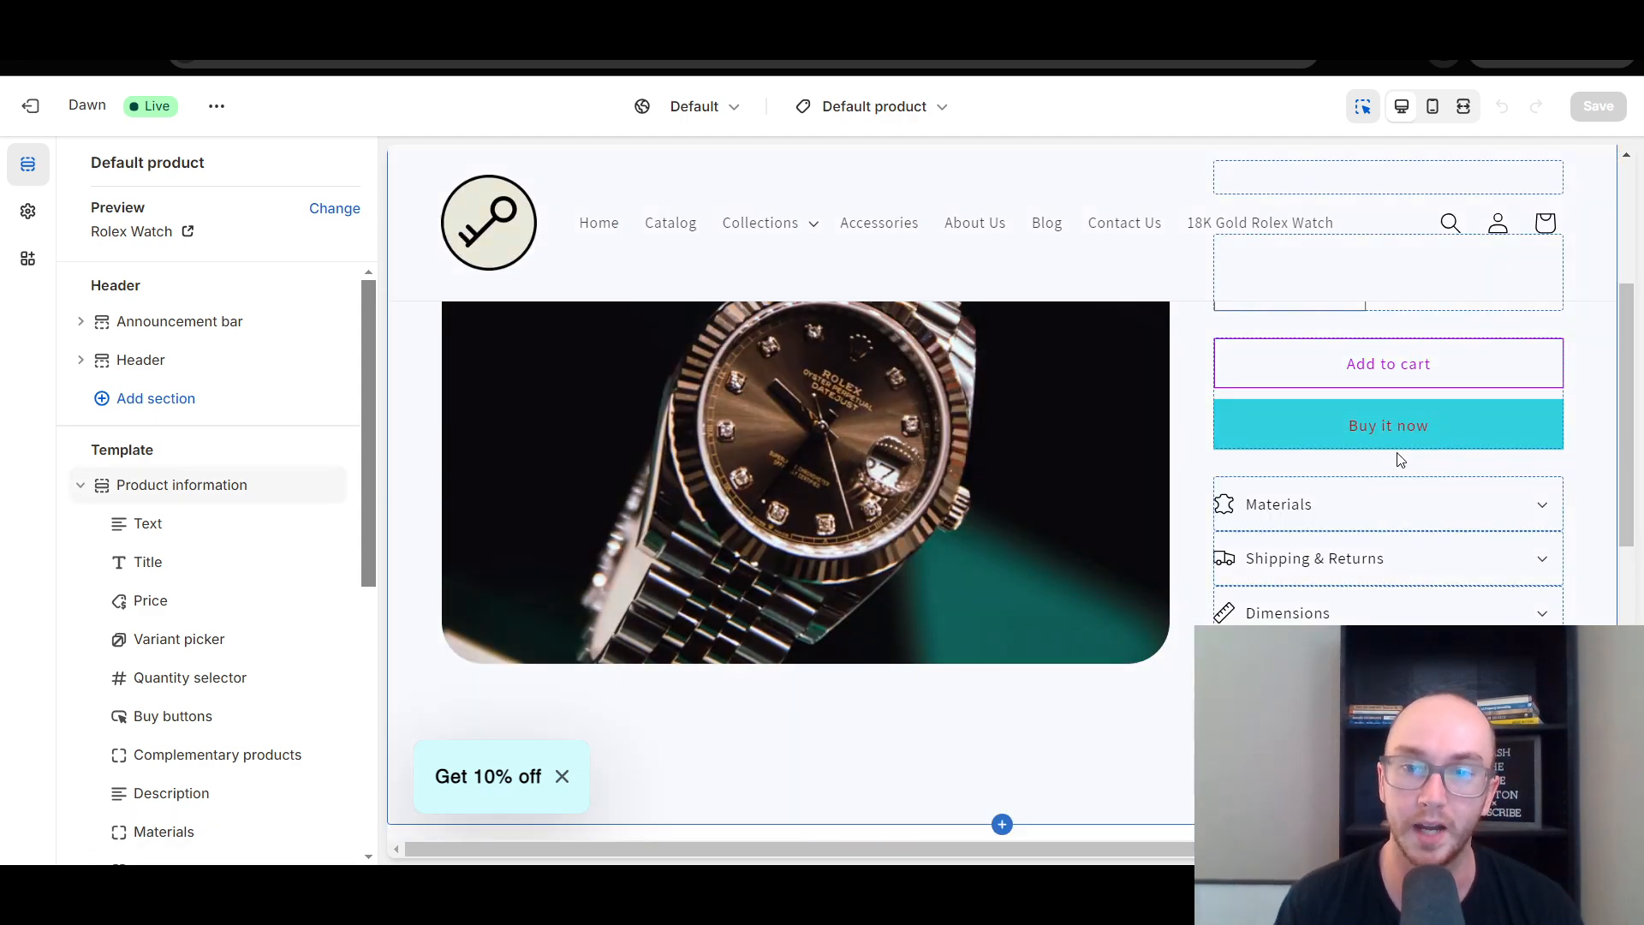
pyautogui.scroll(3, 1092, 567)
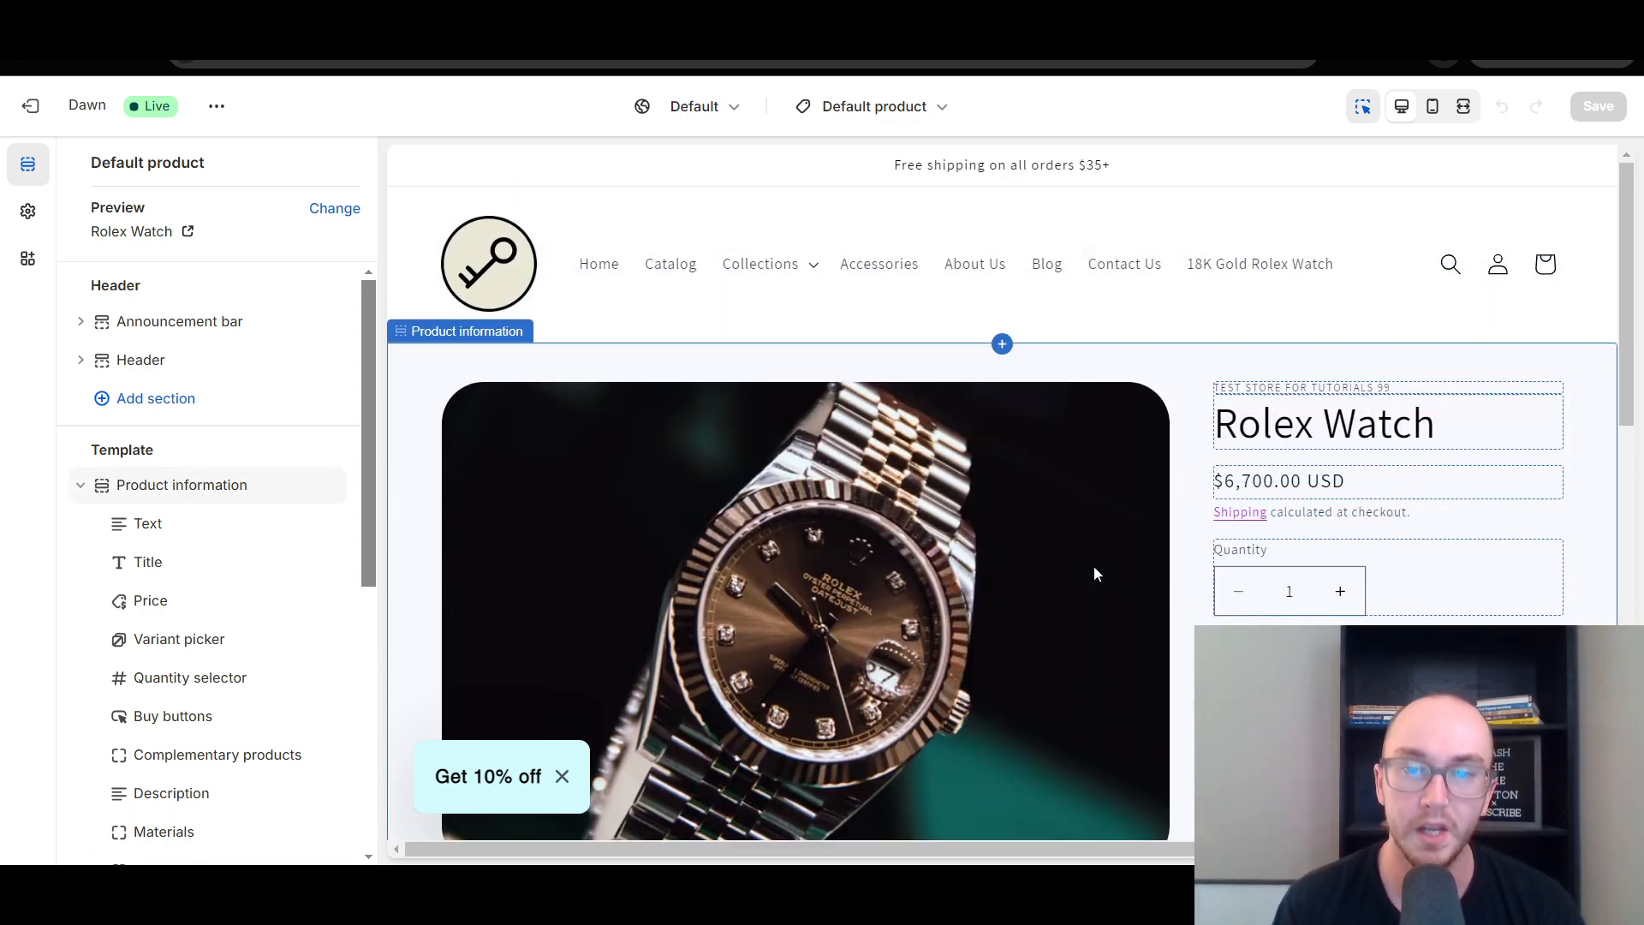
# Step: Create a new product template named "Rolex Daytona" based on the Default product template
pyautogui.click(925, 112)
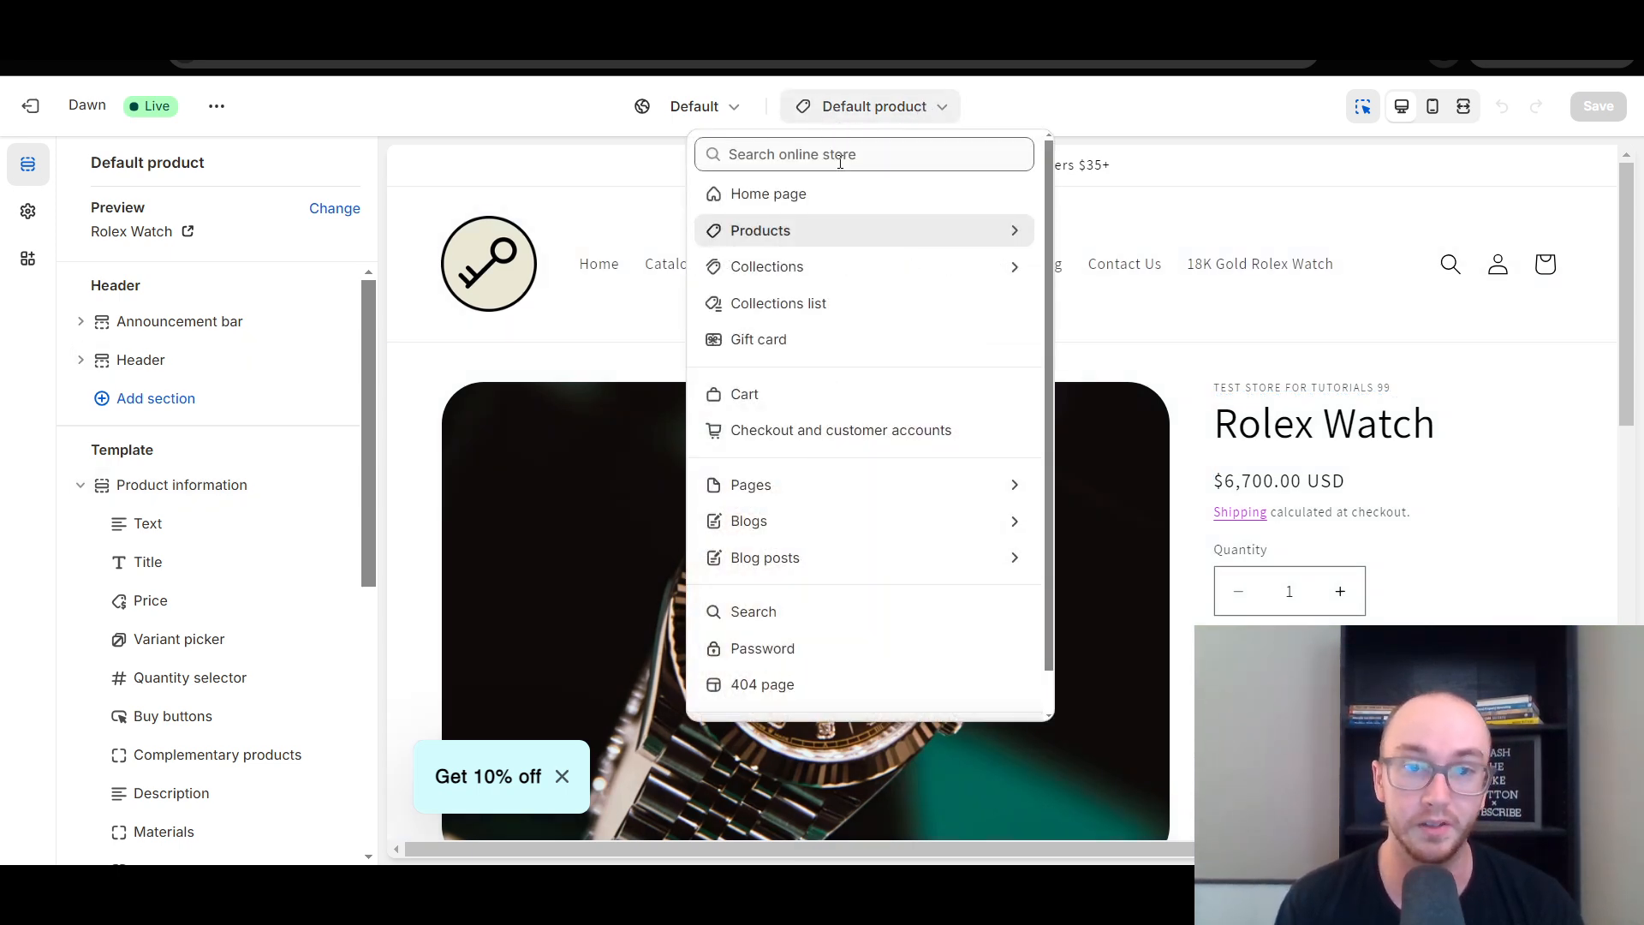
pyautogui.click(861, 233)
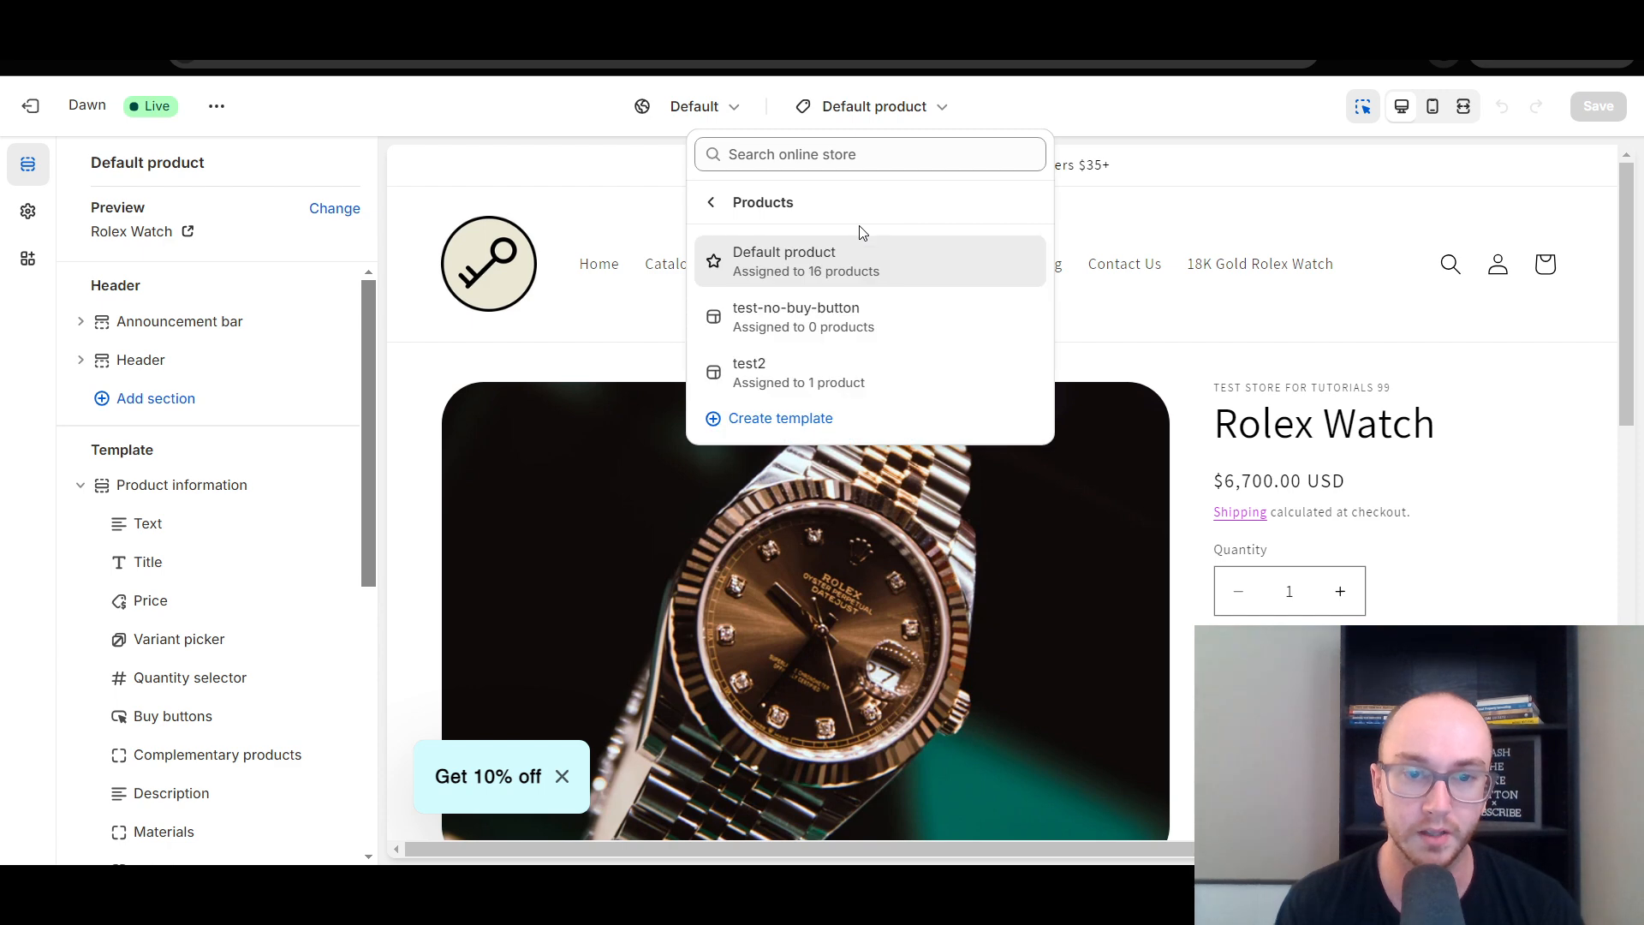
pyautogui.click(831, 419)
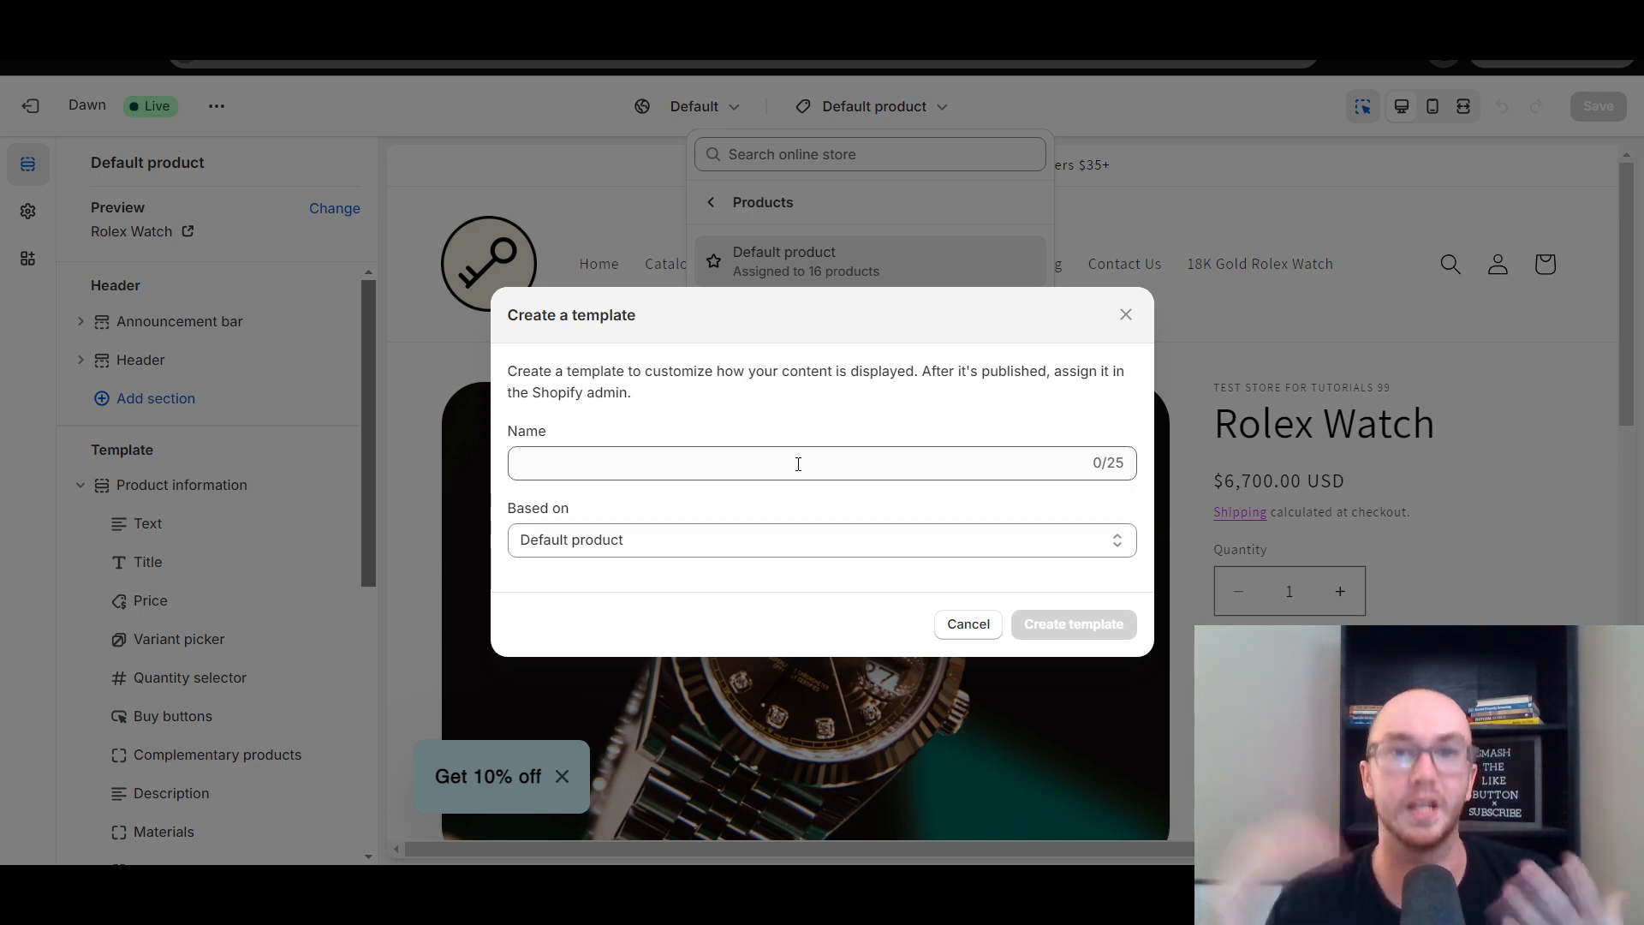
pyautogui.click(798, 464)
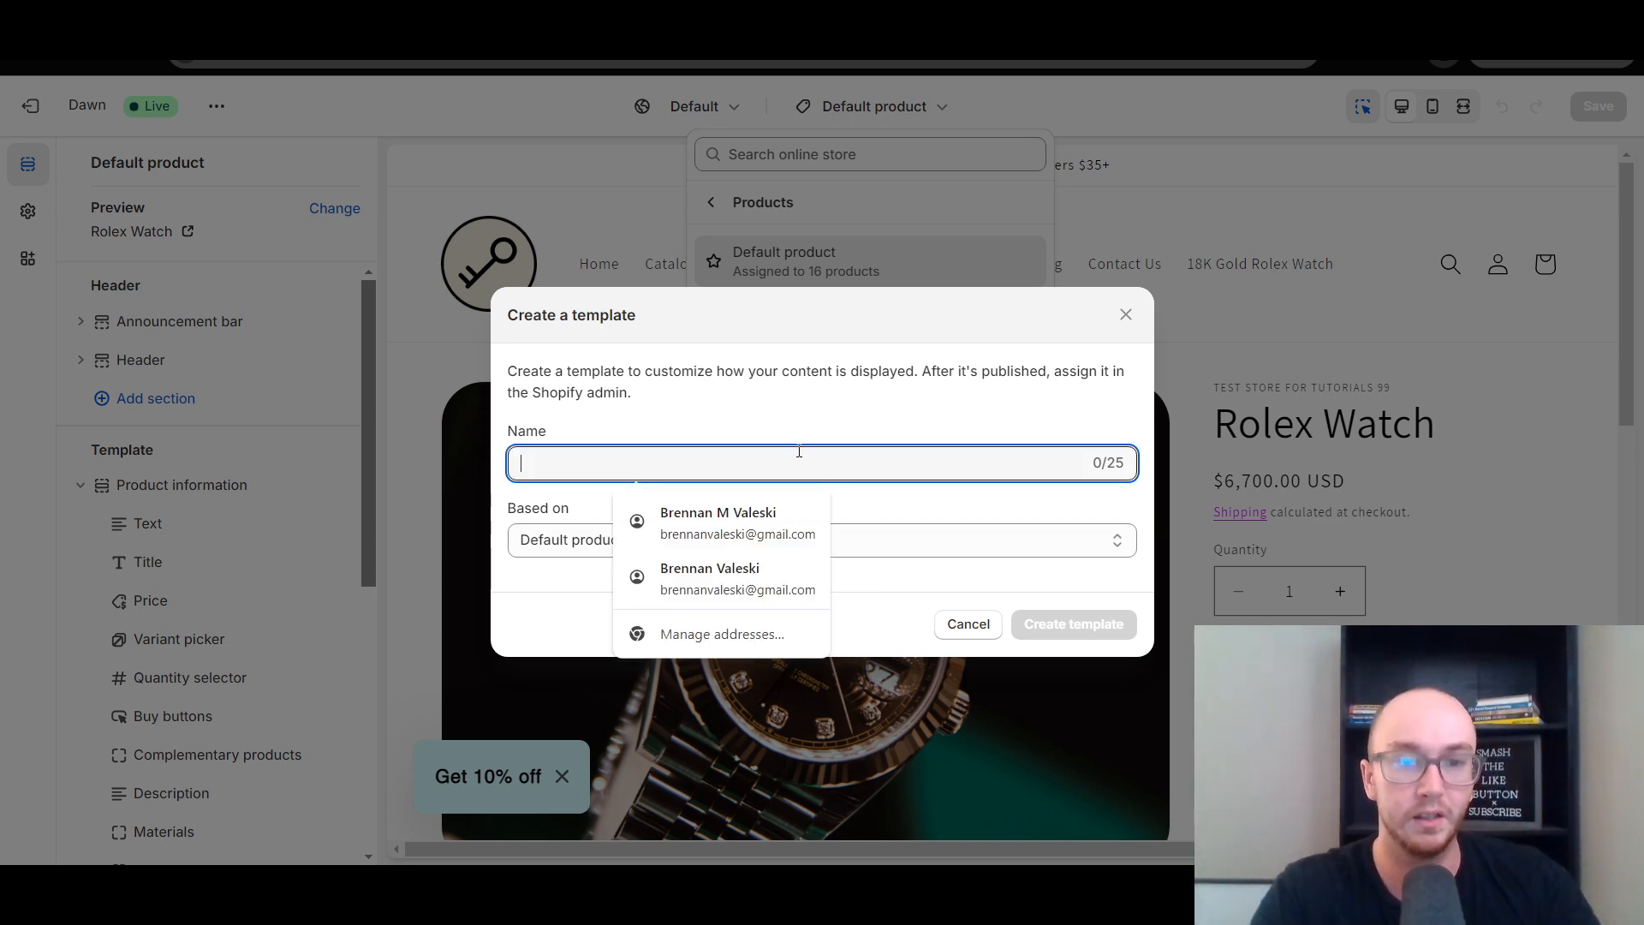
pyautogui.write('Ro')
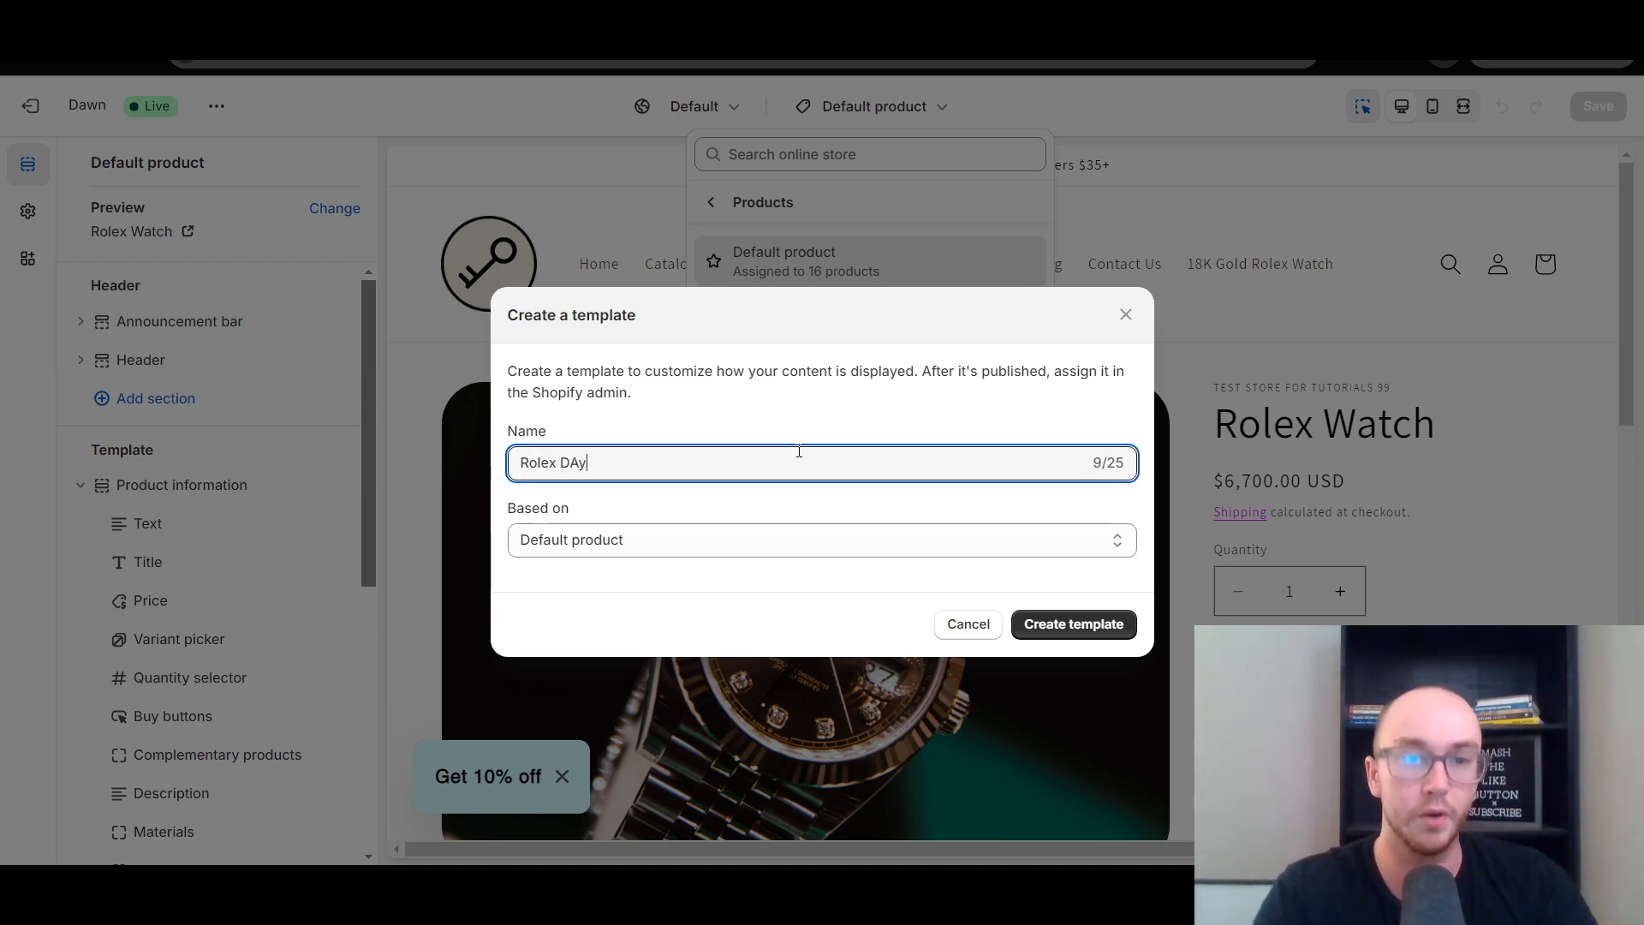
pyautogui.write('lex Daytona')
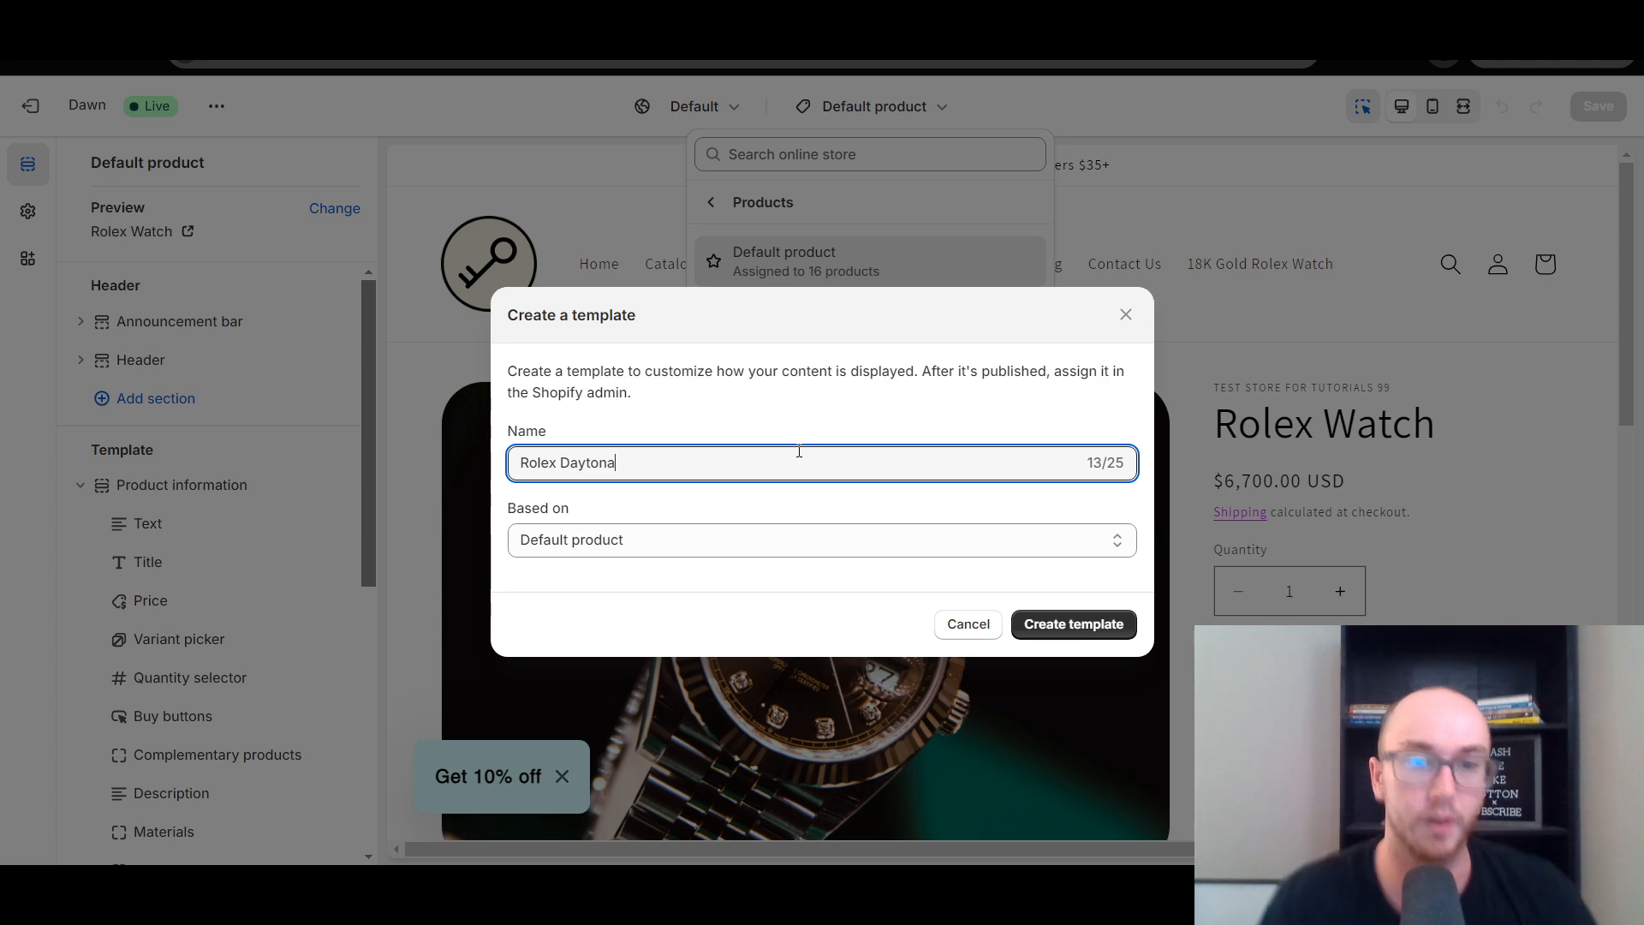
pyautogui.click(570, 540)
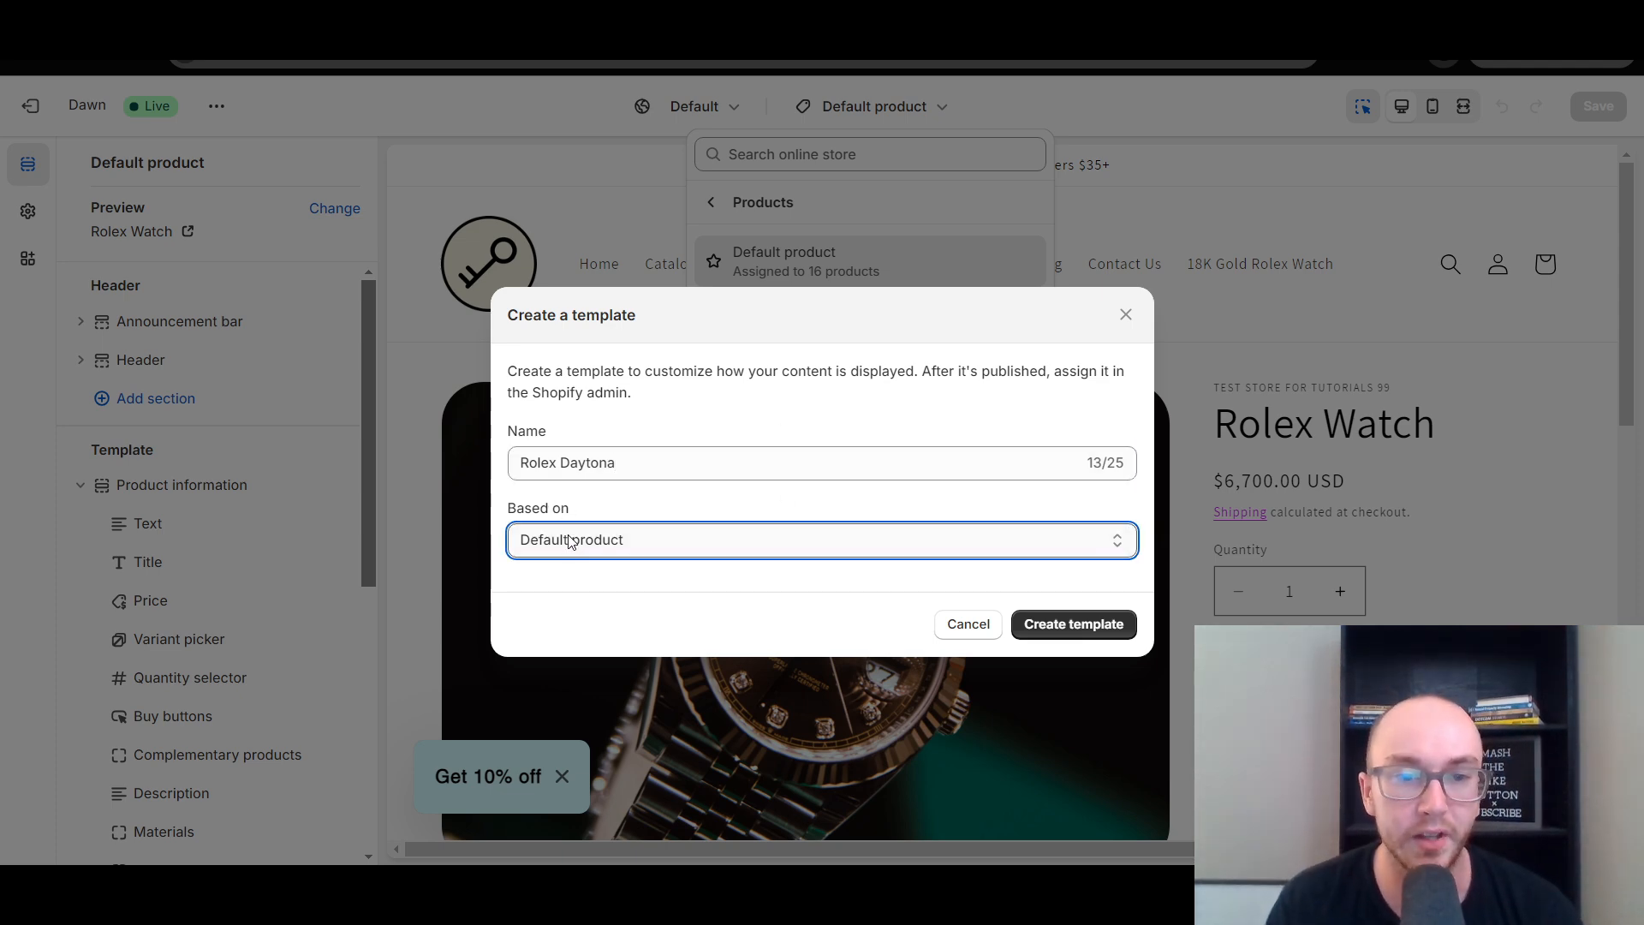
pyautogui.click(569, 537)
pyautogui.click(569, 538)
pyautogui.click(638, 506)
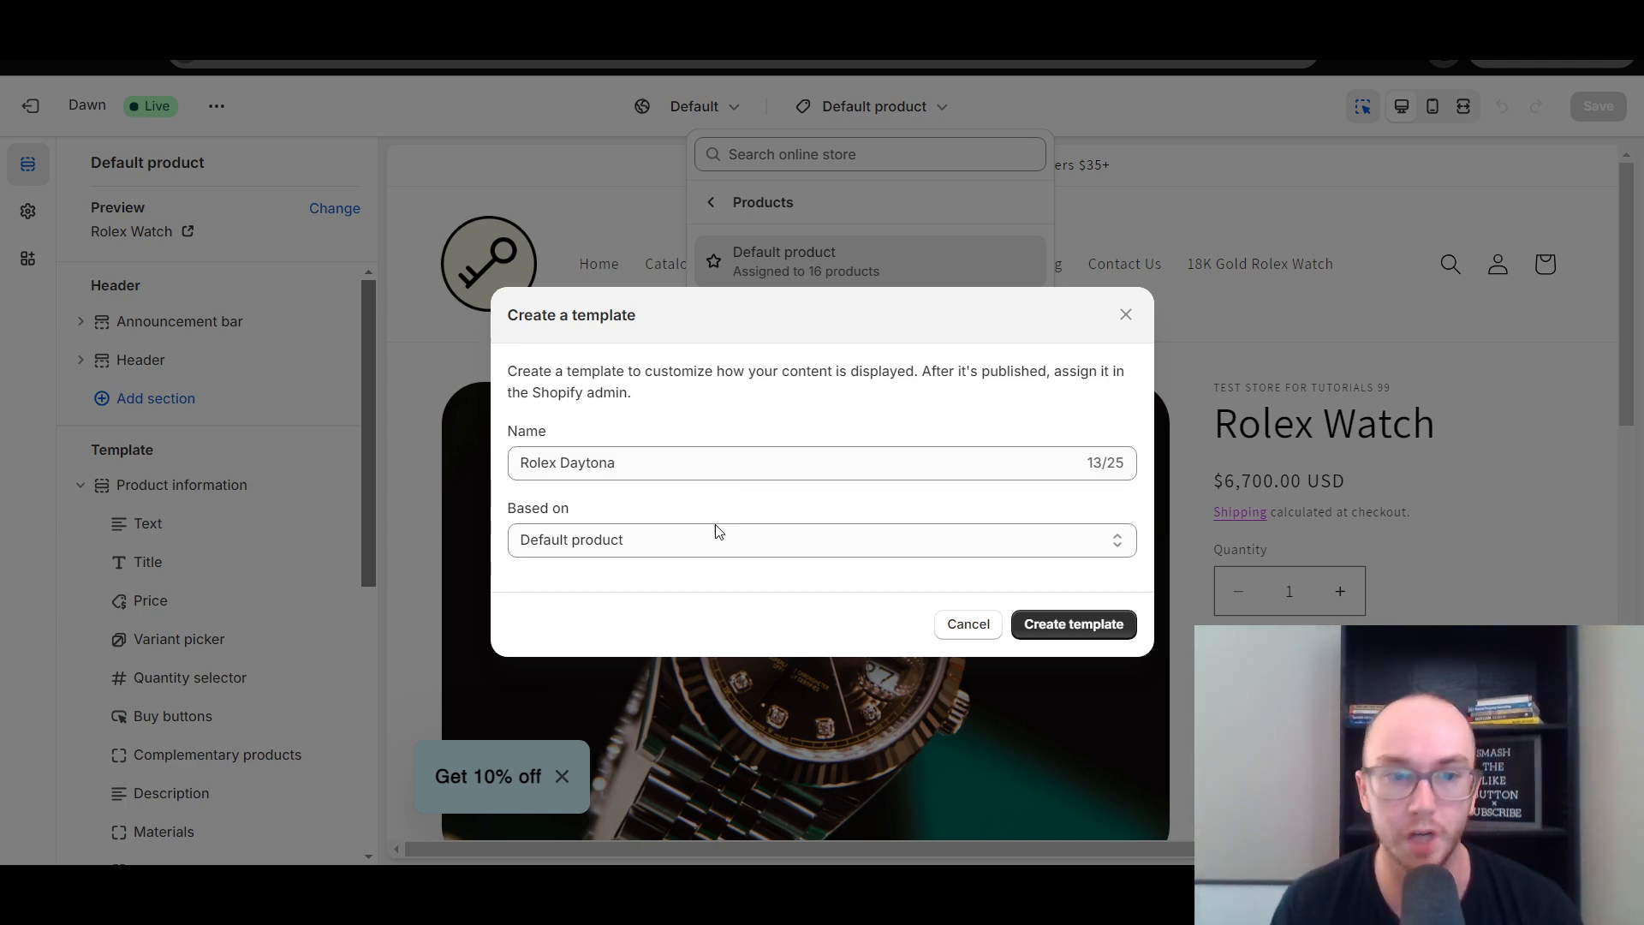
pyautogui.click(1124, 624)
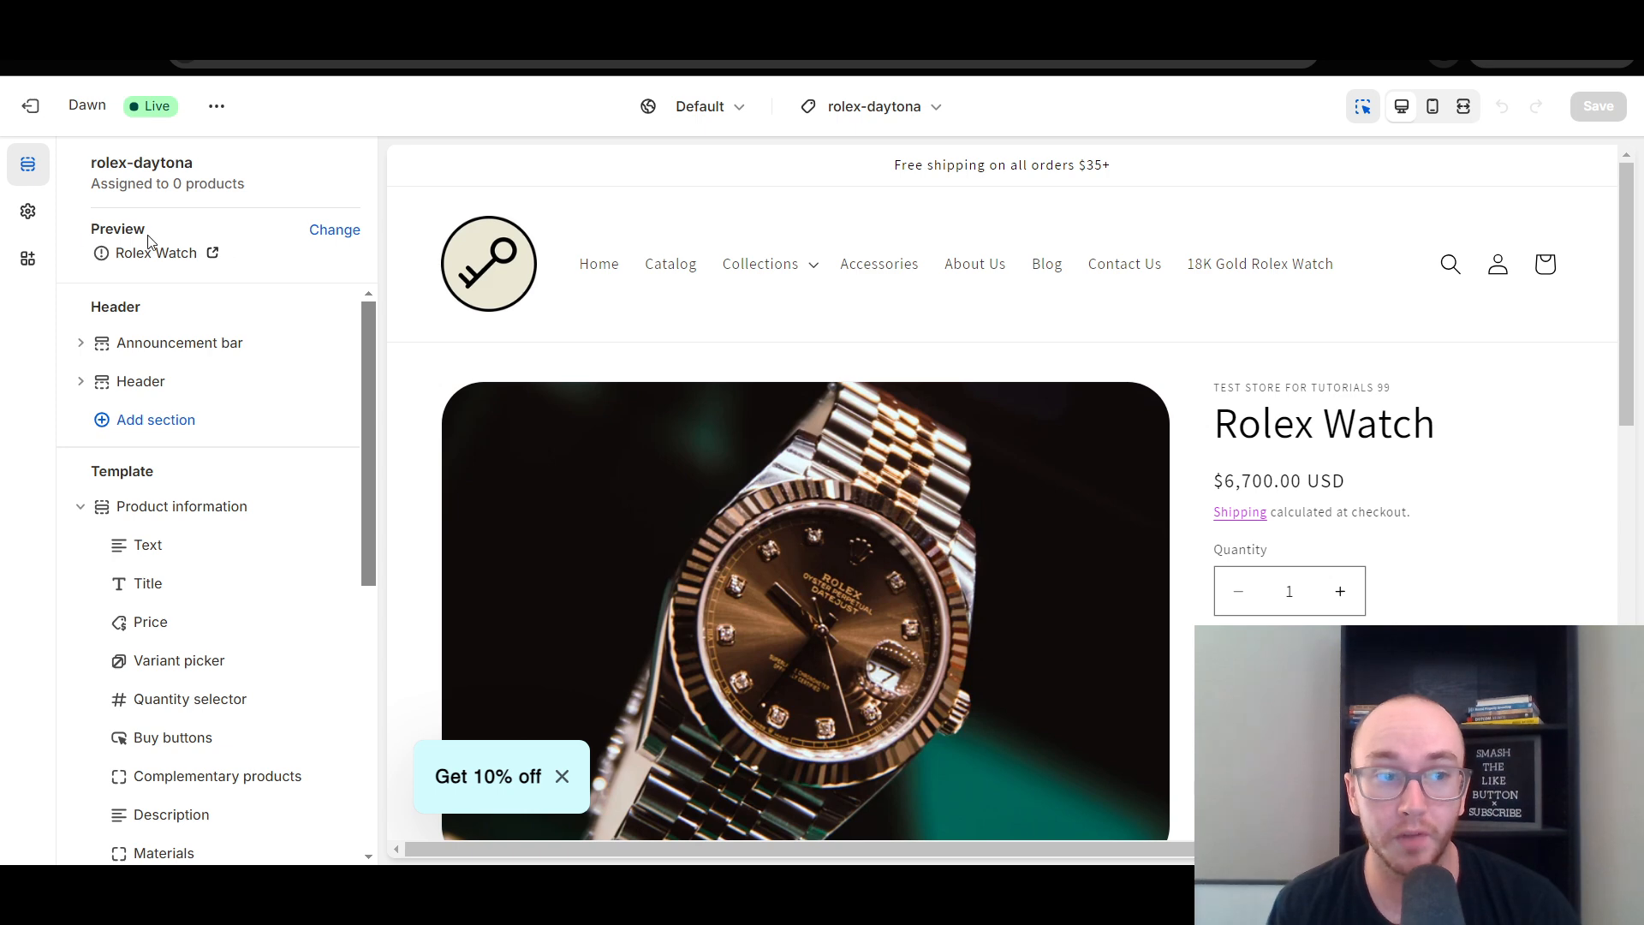
# Step: Change the template's preview product to Rolex Daytona
pyautogui.click(335, 230)
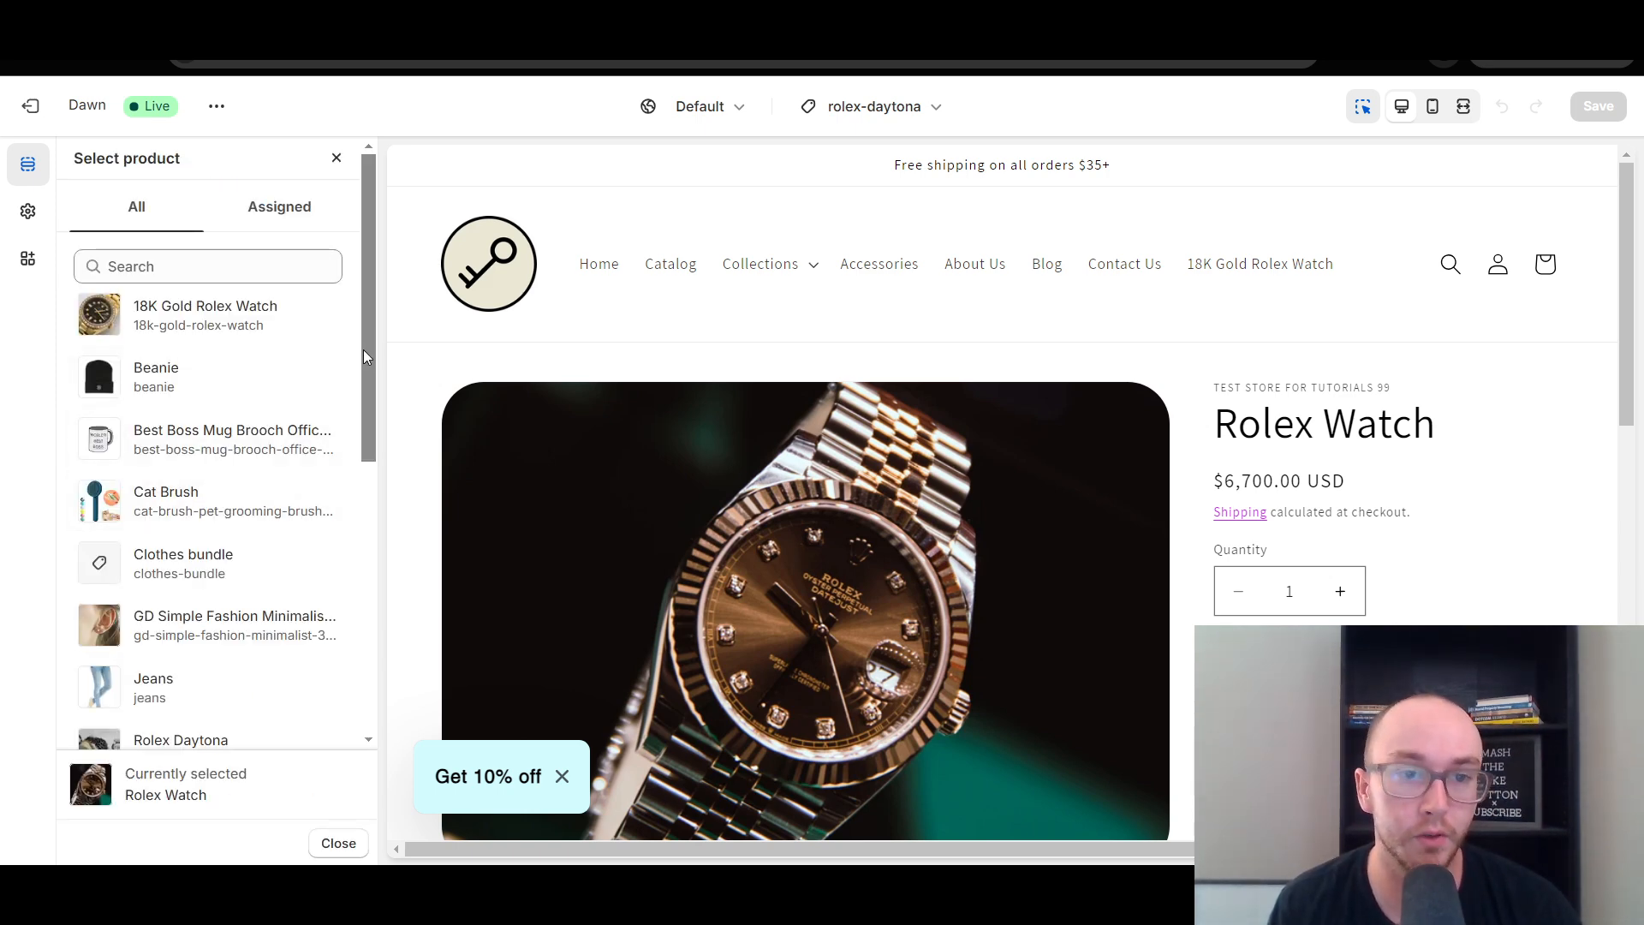
pyautogui.moveTo(363, 349); pyautogui.dragTo(383, 486)
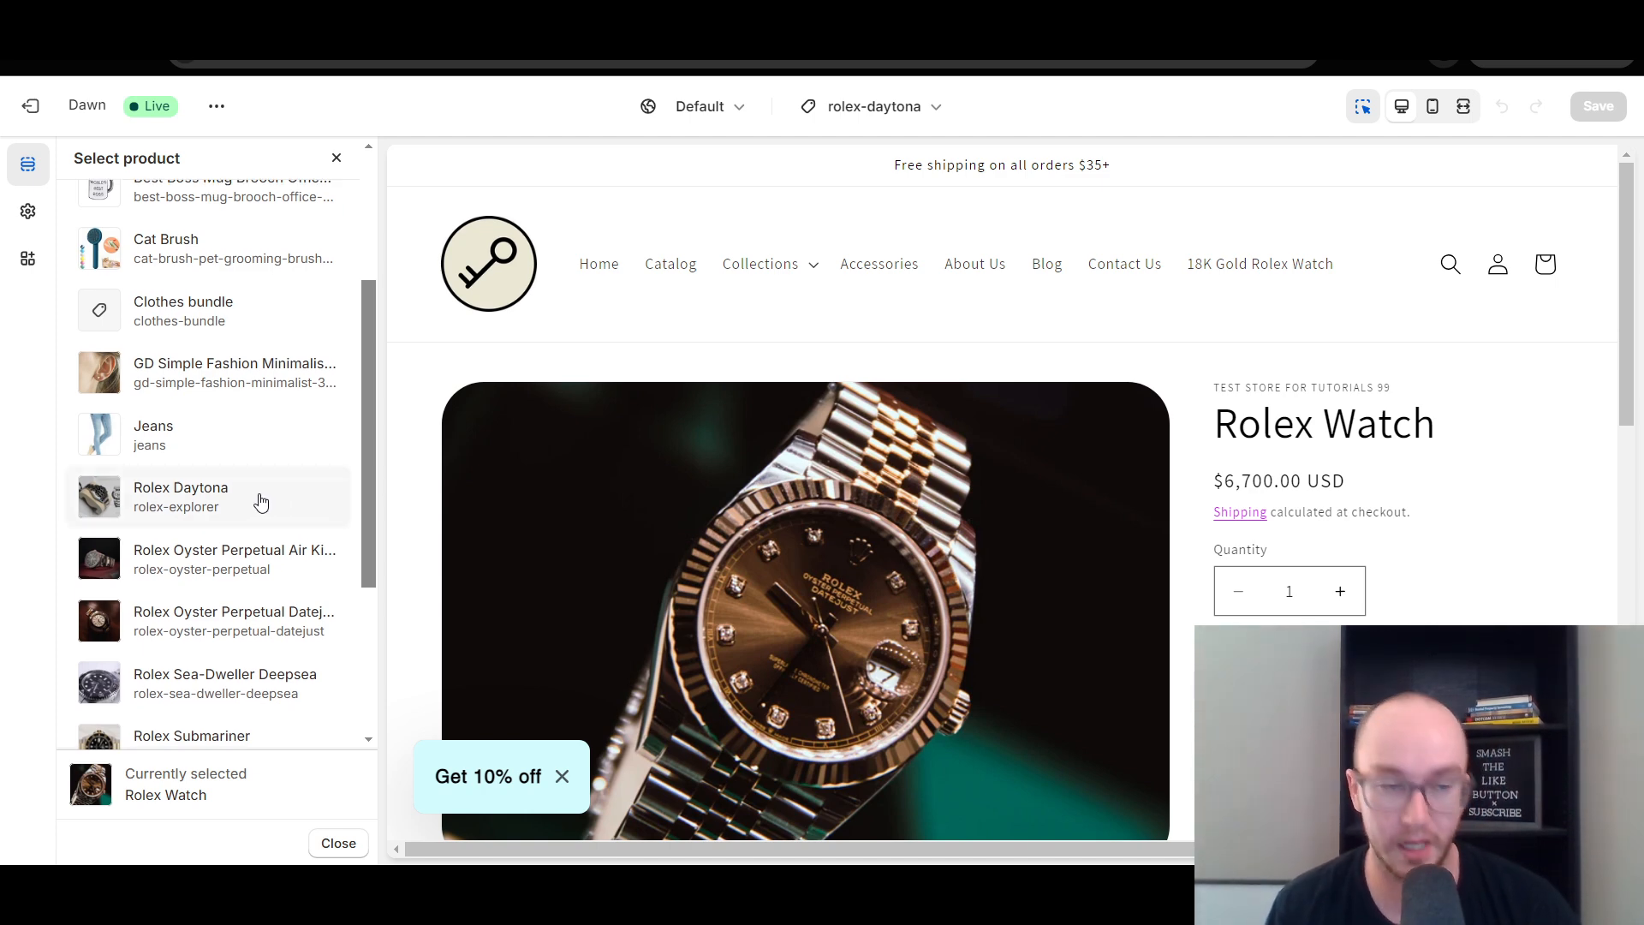
pyautogui.click(262, 501)
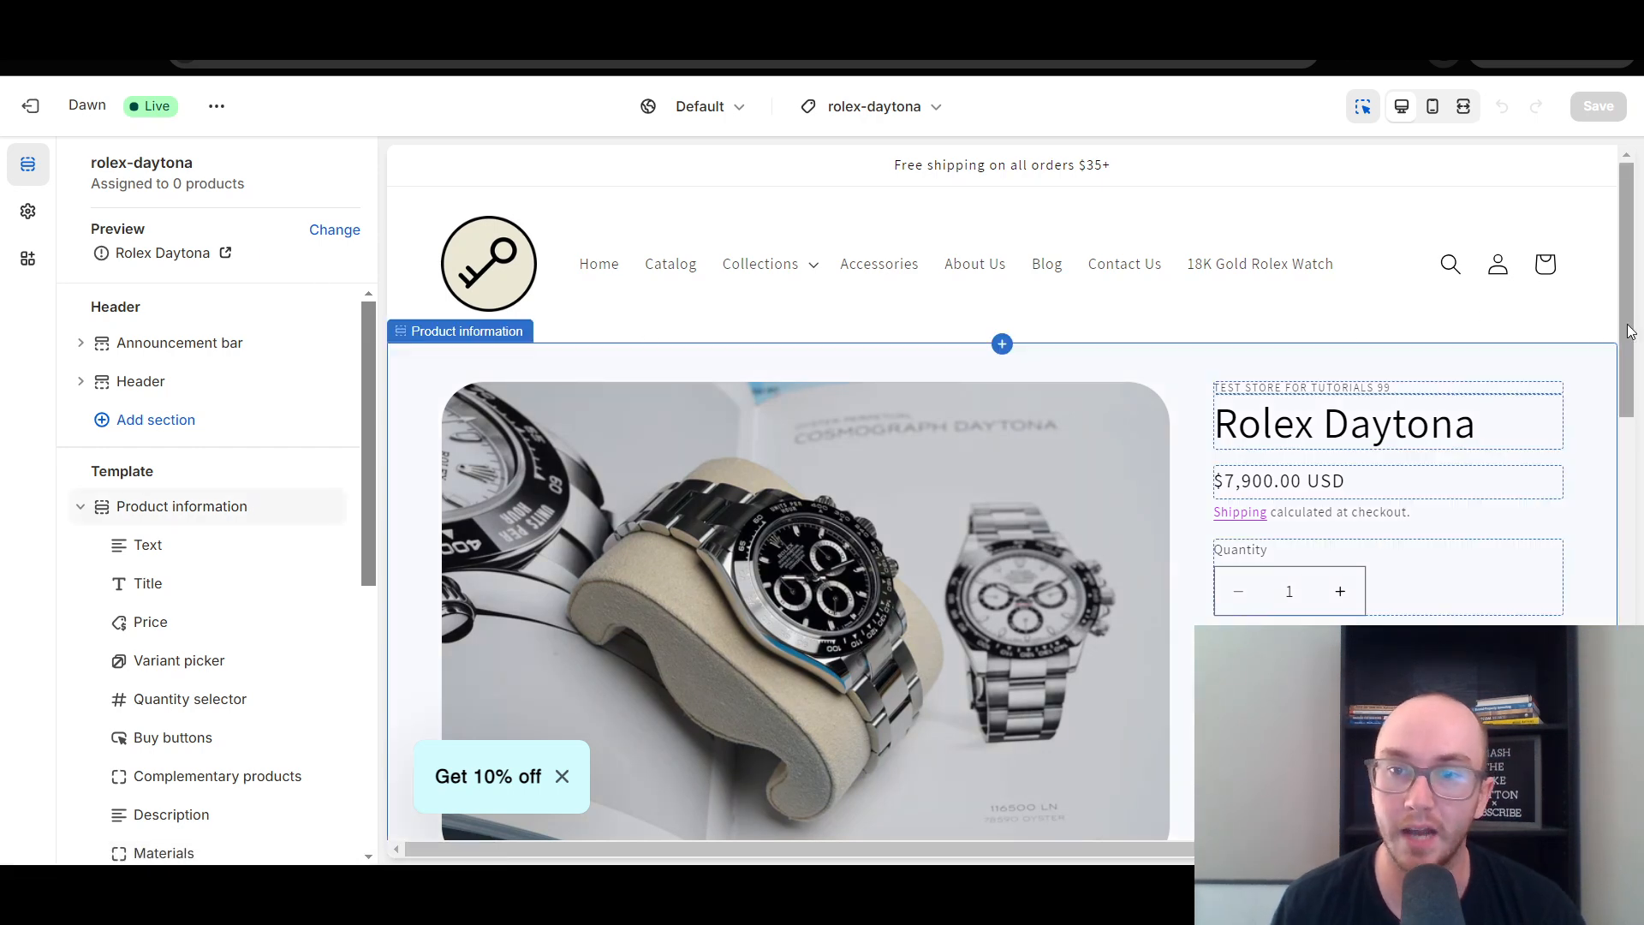
# Step: Look over the Rolex Daytona page preview, including its description and collapsible rows, and the matching blocks in the template
pyautogui.scroll(-2, 1632, 334)
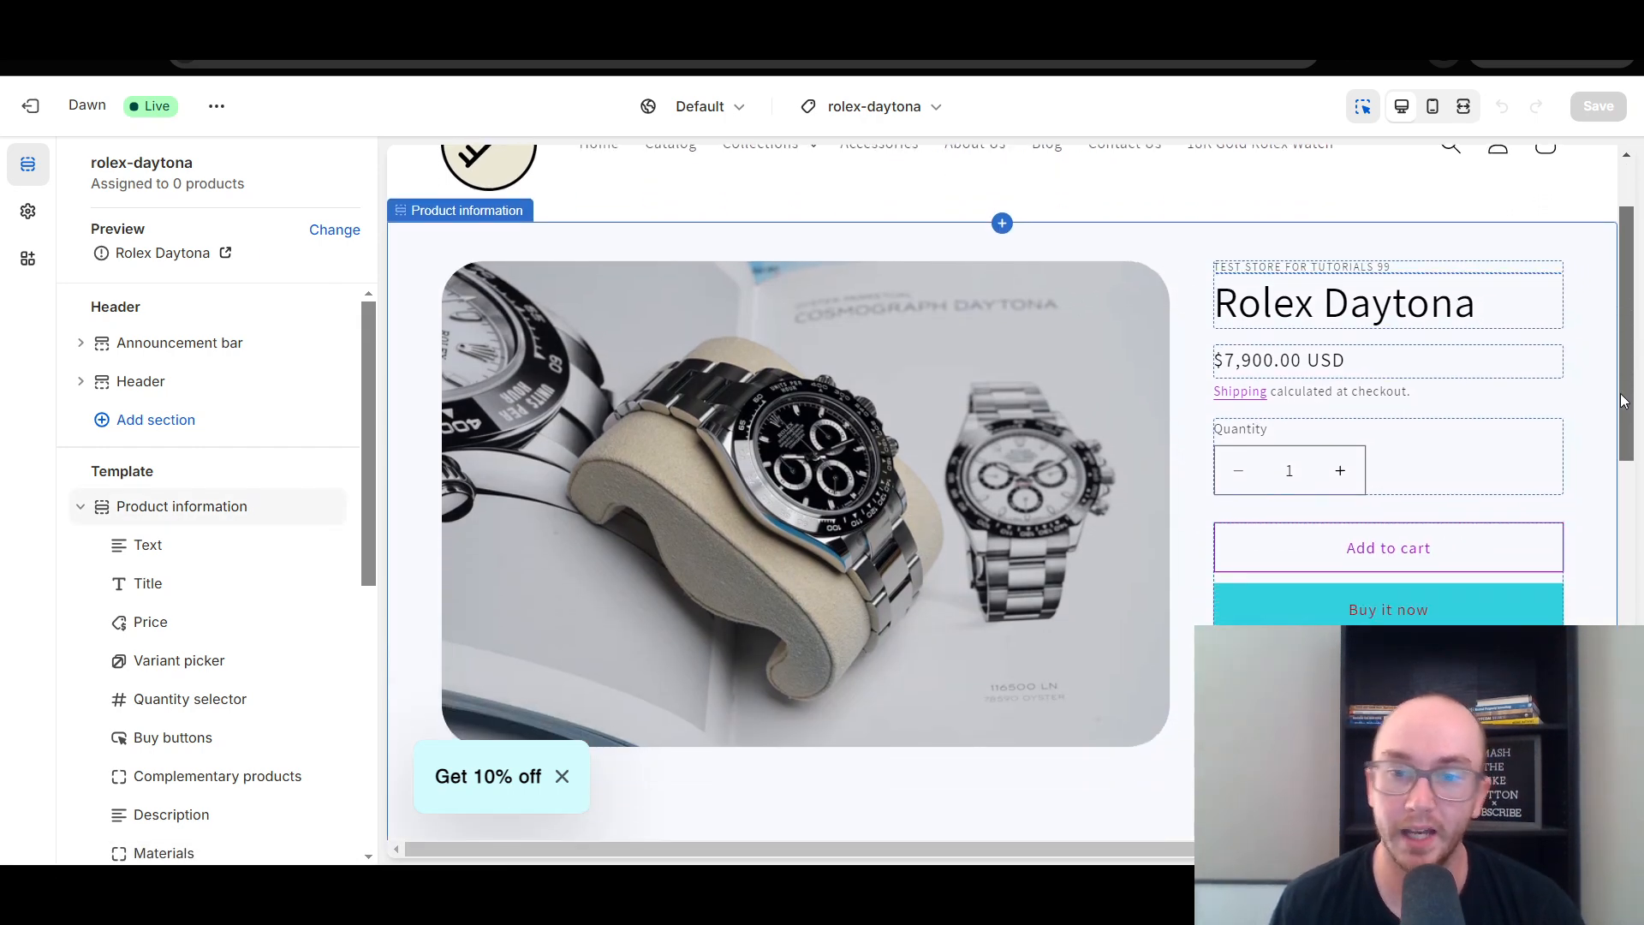
pyautogui.scroll(-3, 1306, 563)
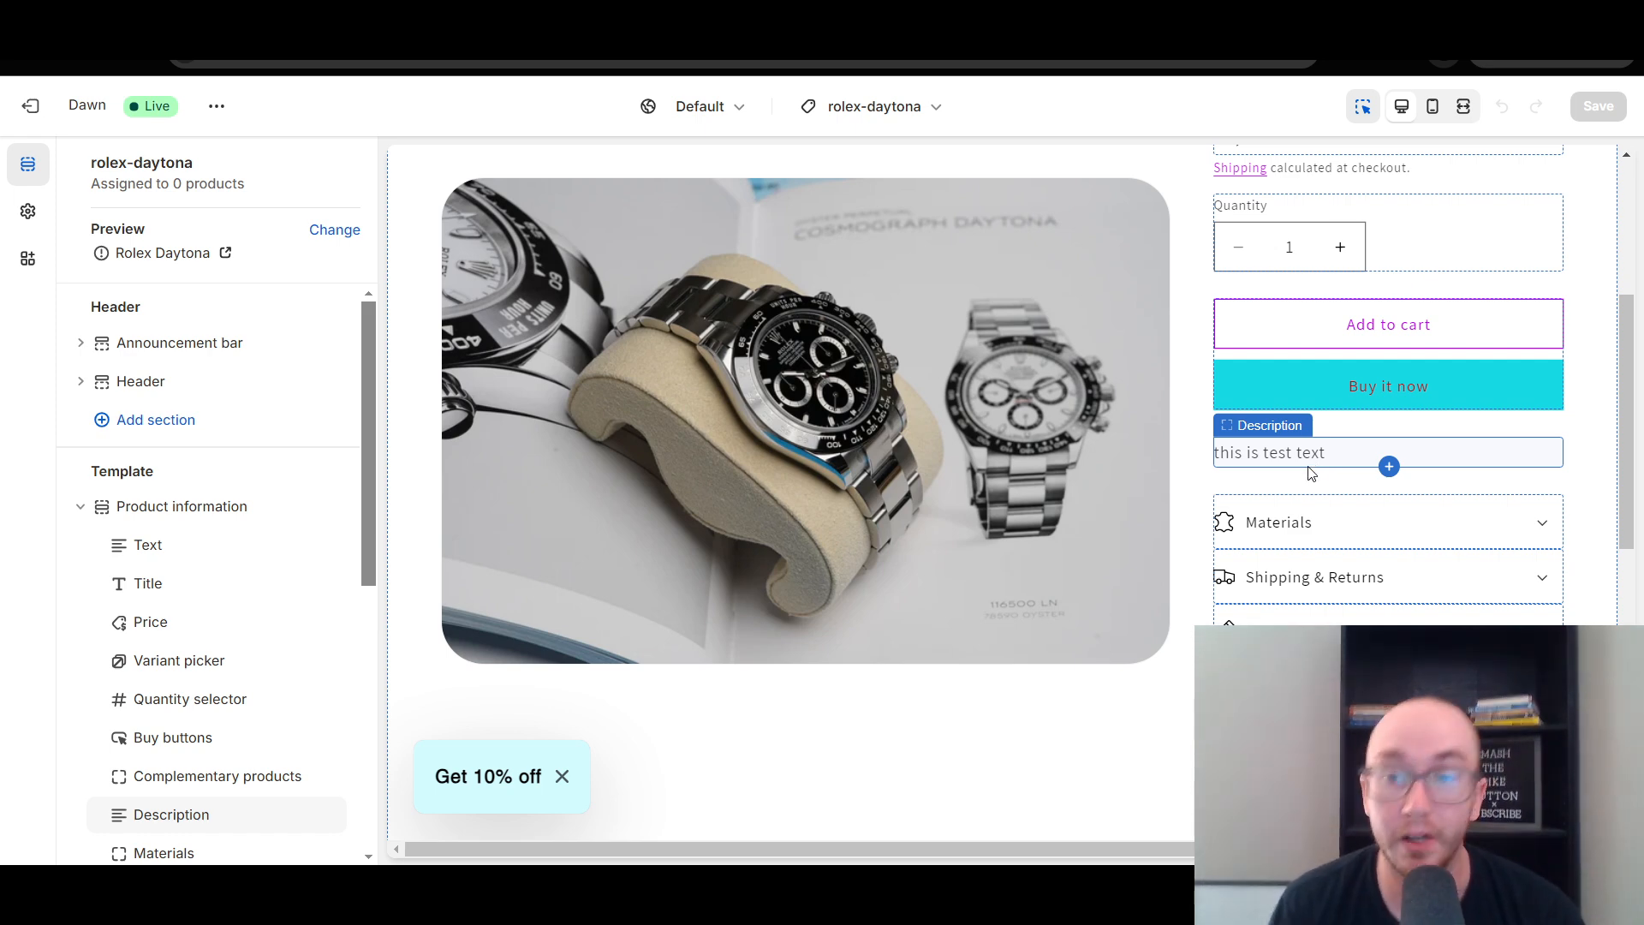
pyautogui.moveTo(1625, 413); pyautogui.dragTo(1600, 466)
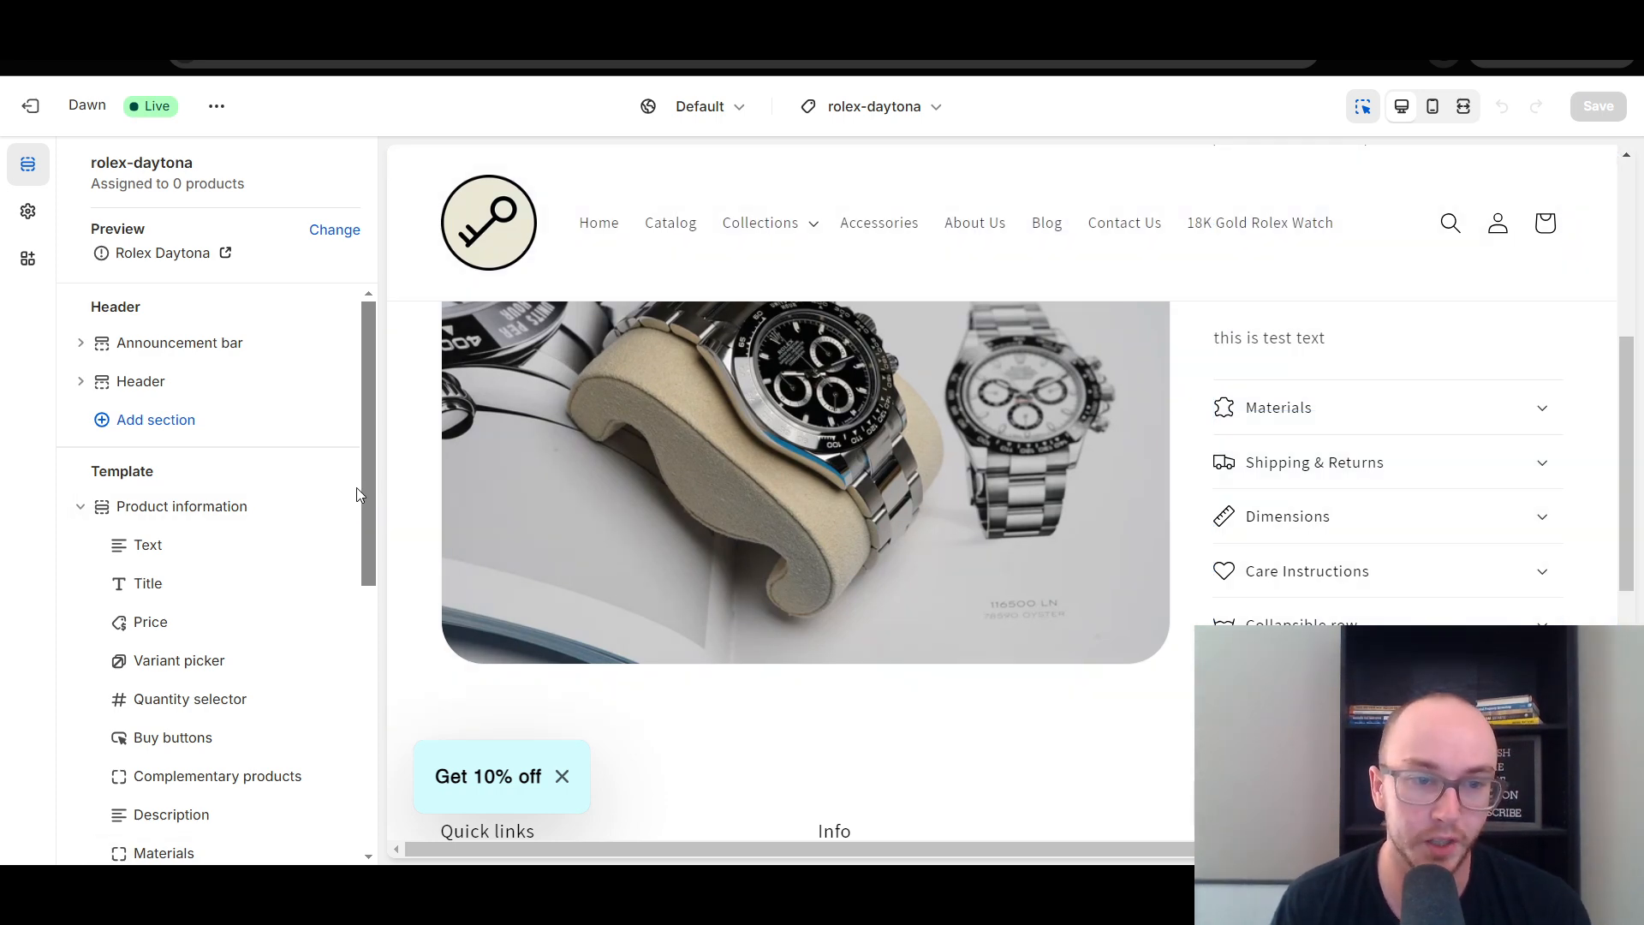
pyautogui.moveTo(368, 496); pyautogui.dragTo(361, 610)
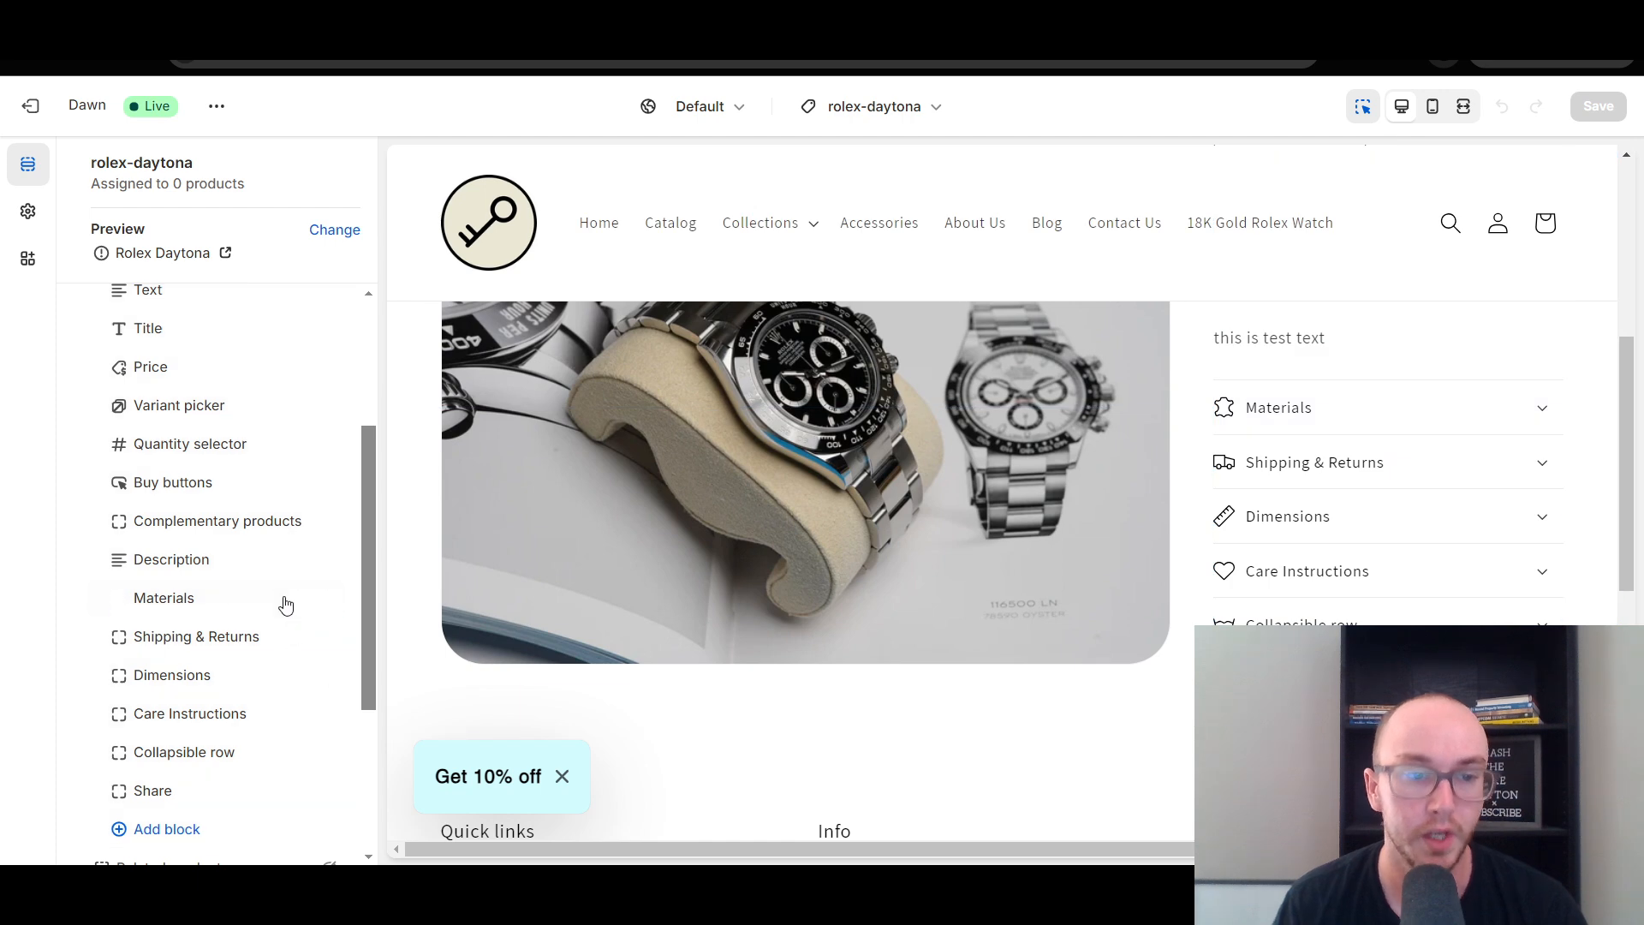
pyautogui.scroll(1, 1628, 484)
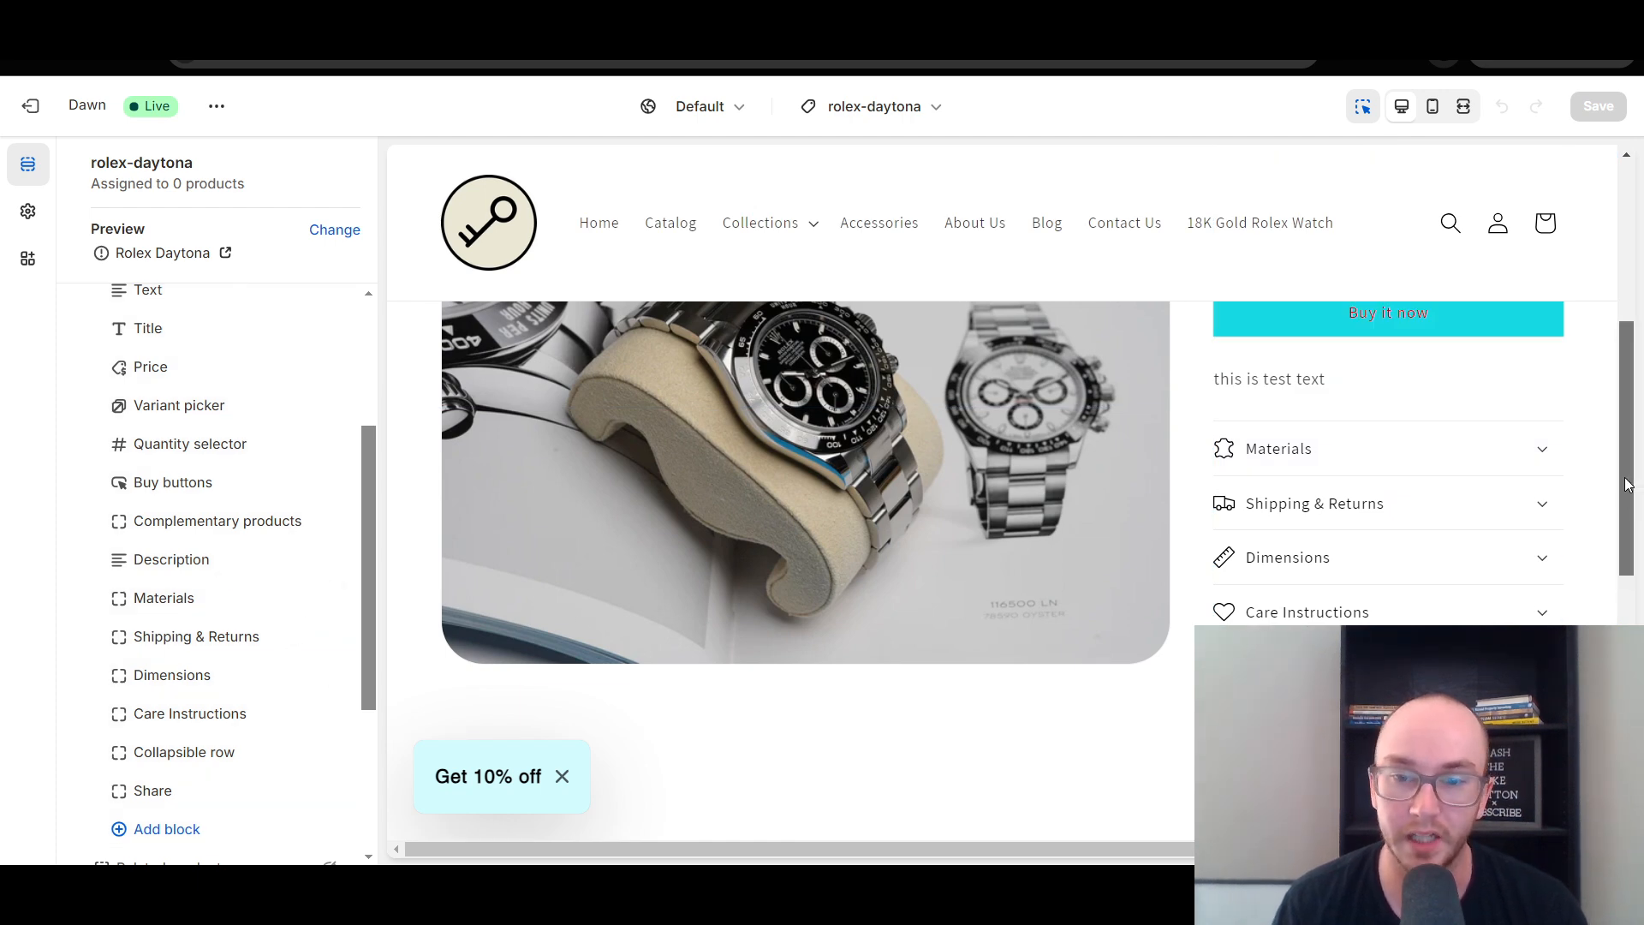
pyautogui.moveTo(1627, 484); pyautogui.dragTo(1630, 323)
pyautogui.scroll(-2, 1614, 334)
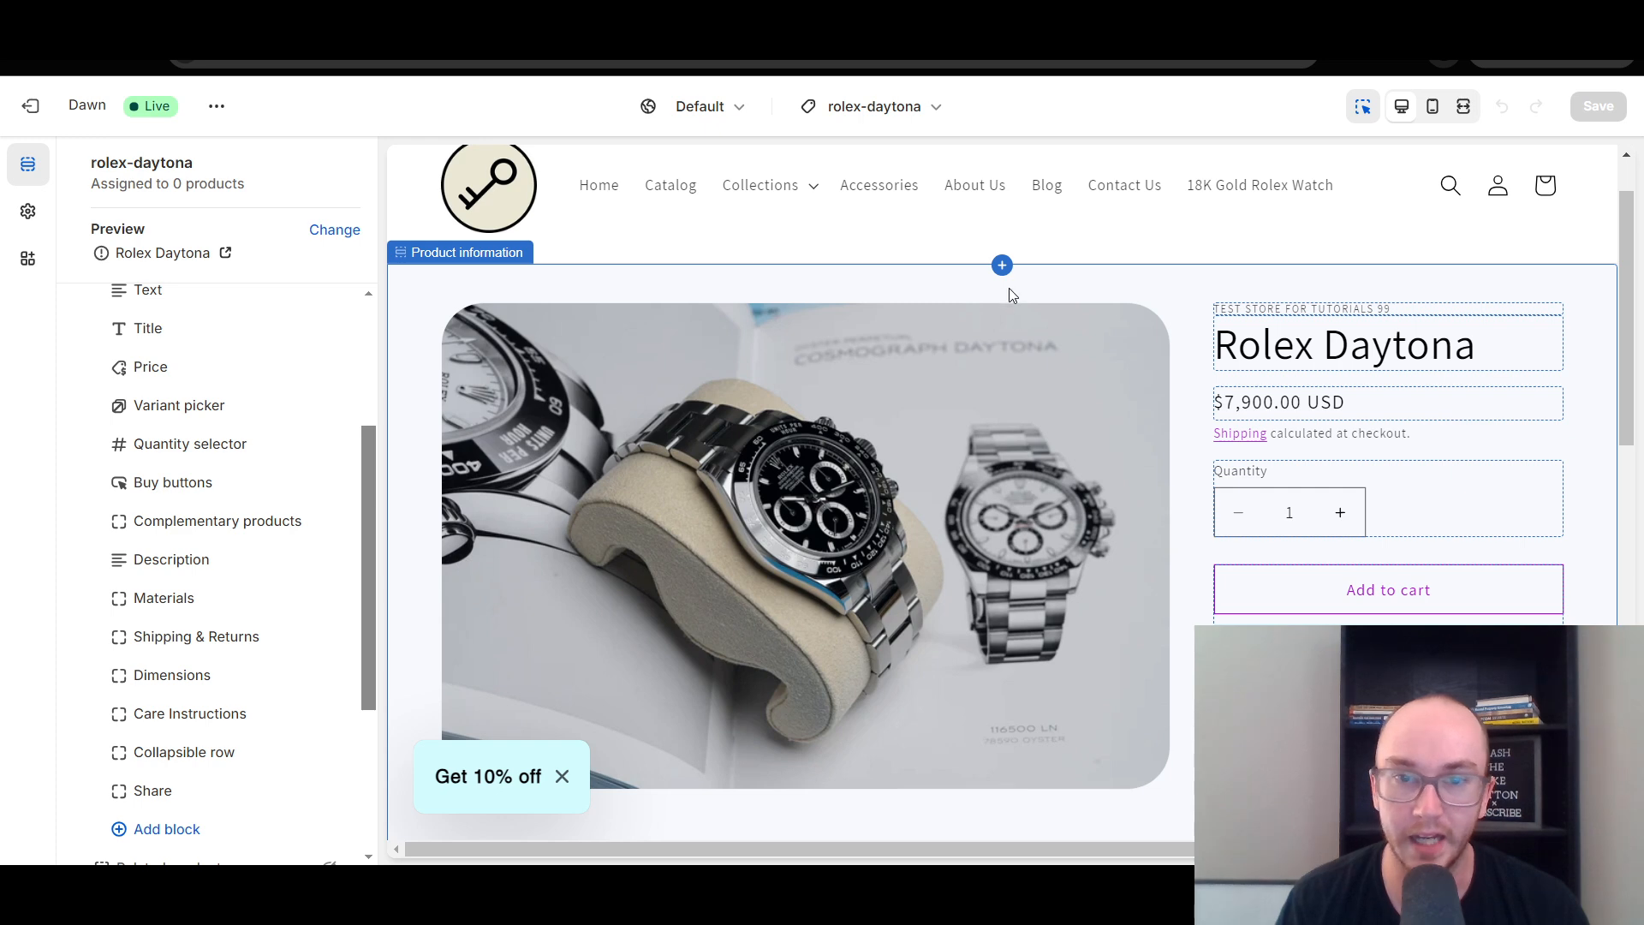
# Step: Try the Medium and Small desktop media widths in the product information section, return to Large, and check the page preview
pyautogui.click(1075, 284)
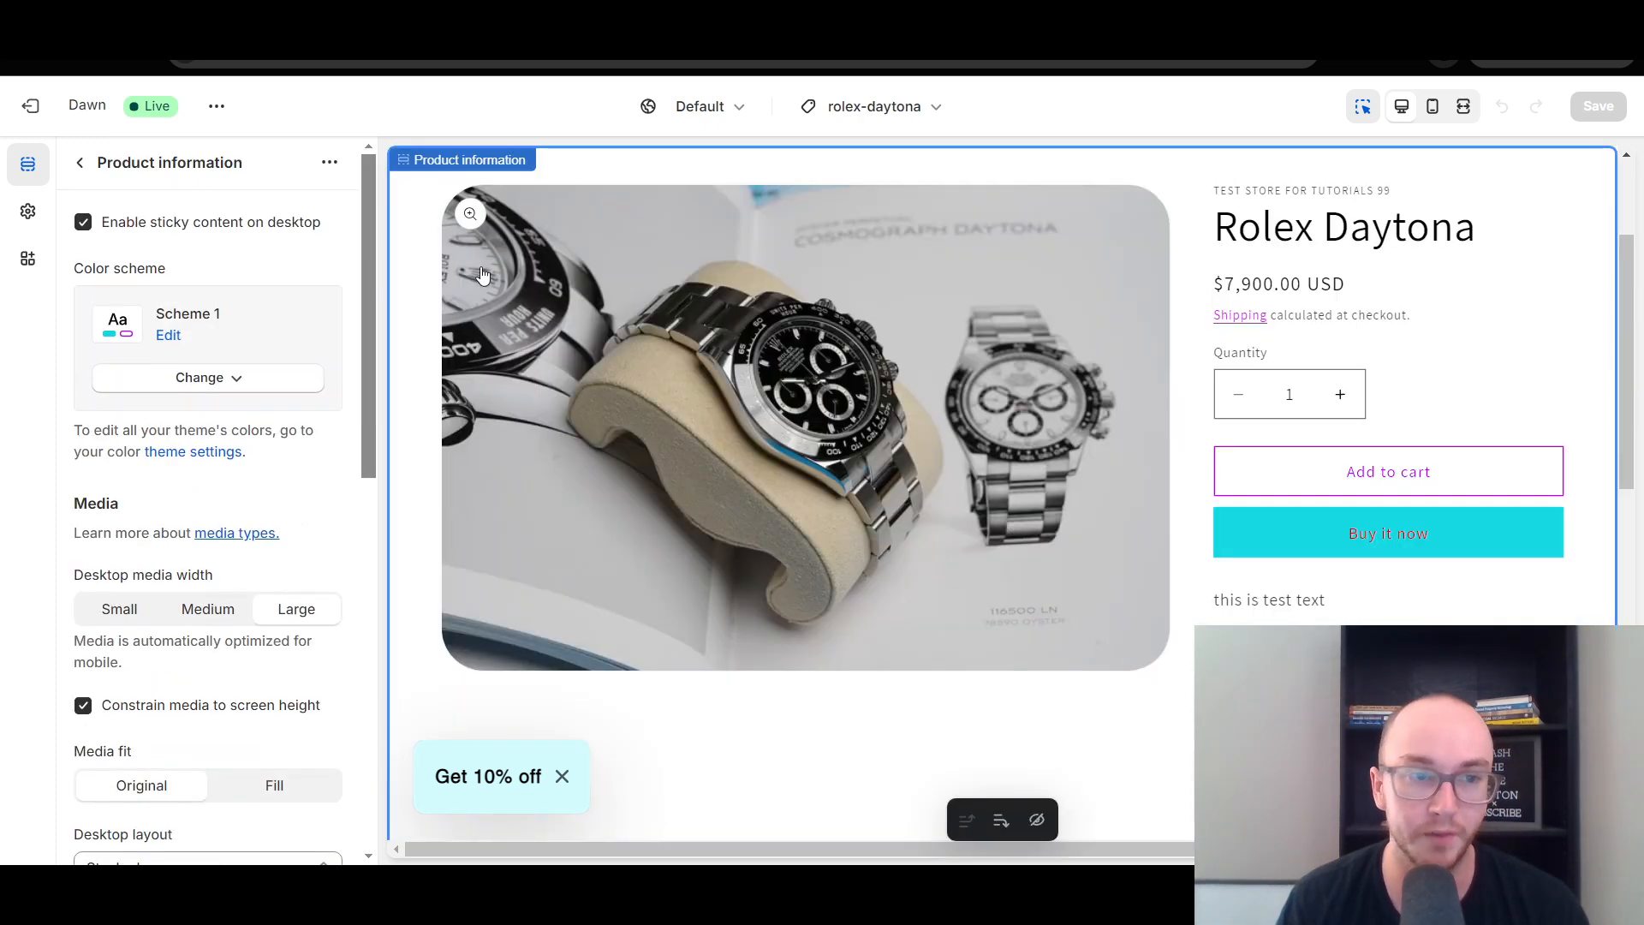
pyautogui.click(231, 611)
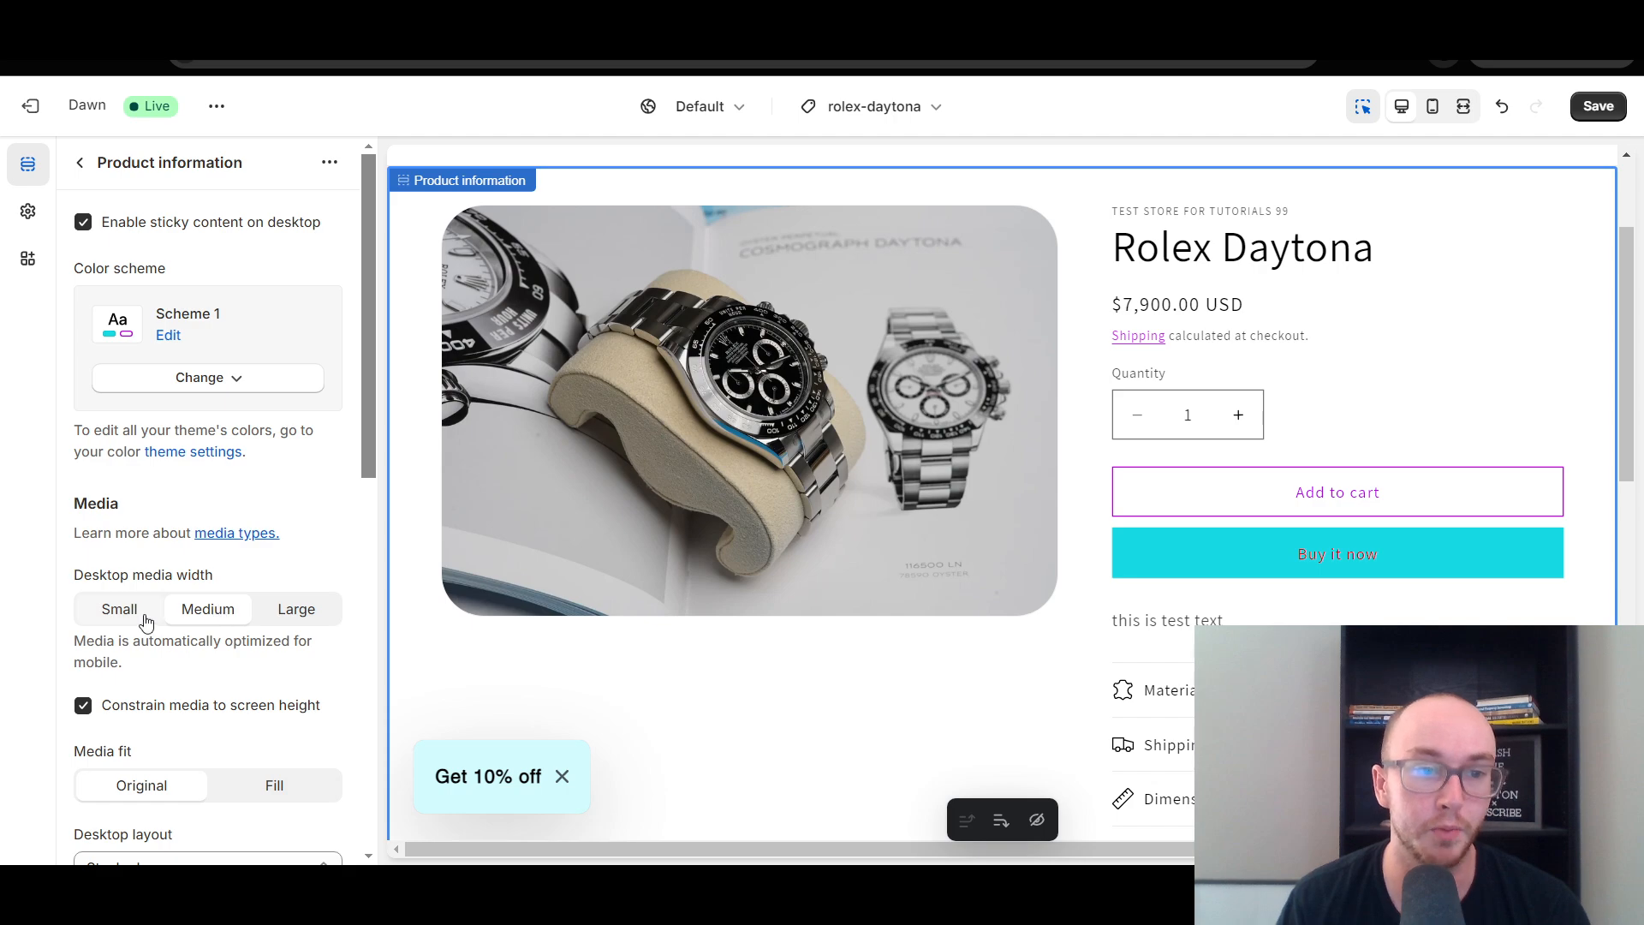
pyautogui.click(144, 619)
pyautogui.scroll(2, 923, 588)
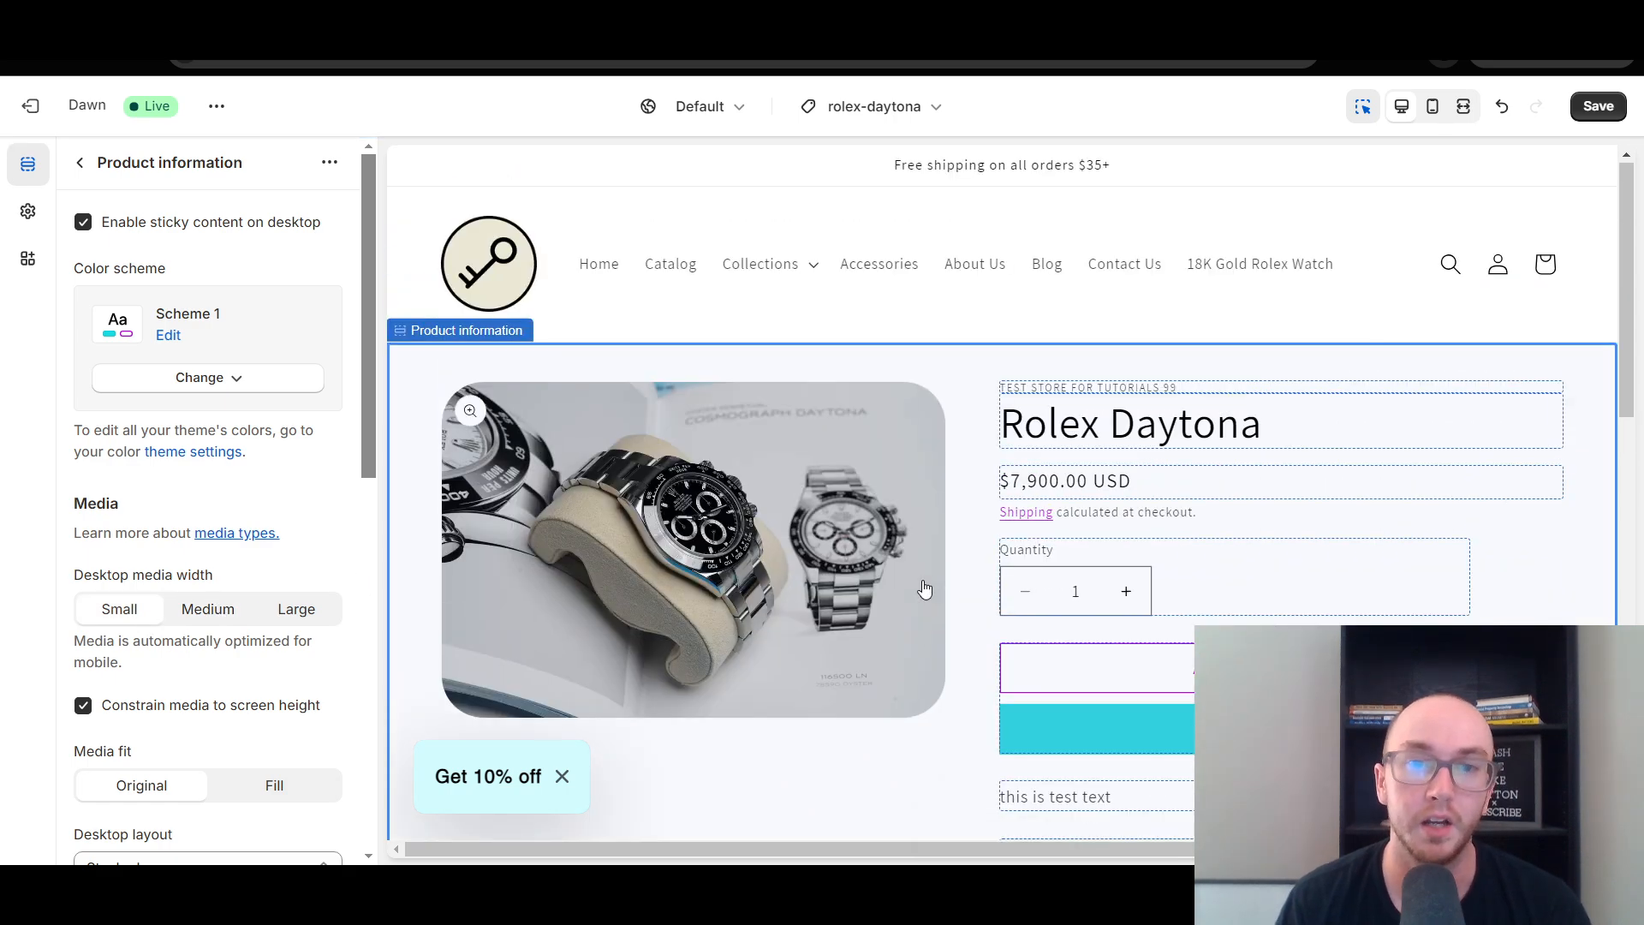
pyautogui.scroll(-4, 925, 588)
pyautogui.scroll(4, 954, 608)
pyautogui.click(244, 614)
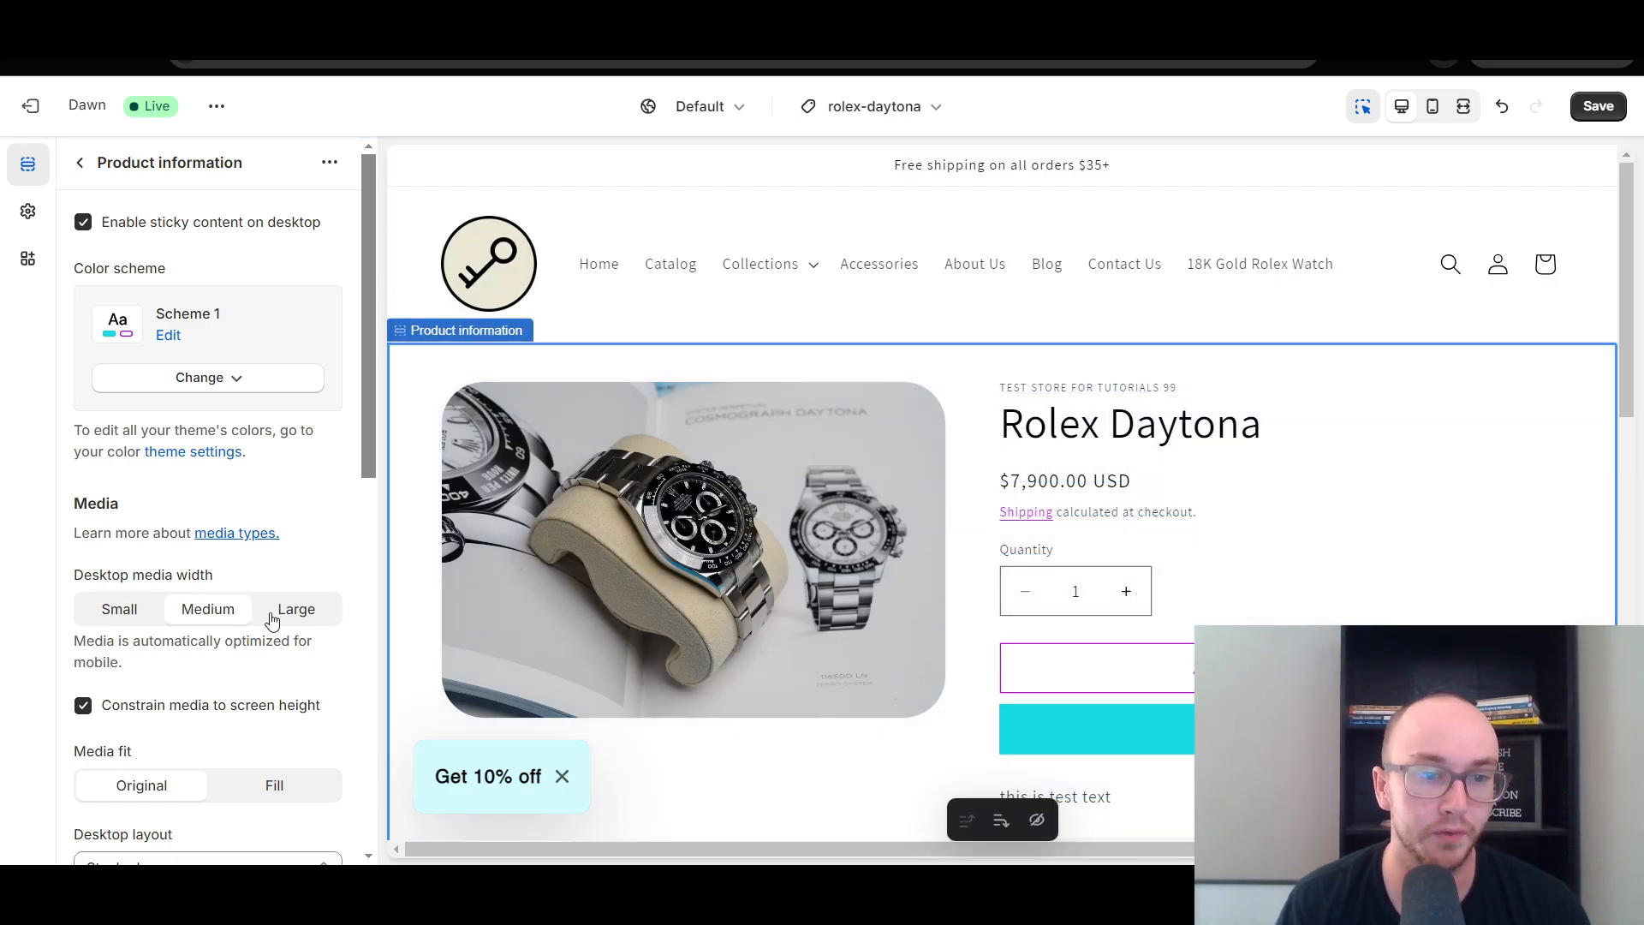
pyautogui.click(272, 617)
pyautogui.scroll(-2, 707, 477)
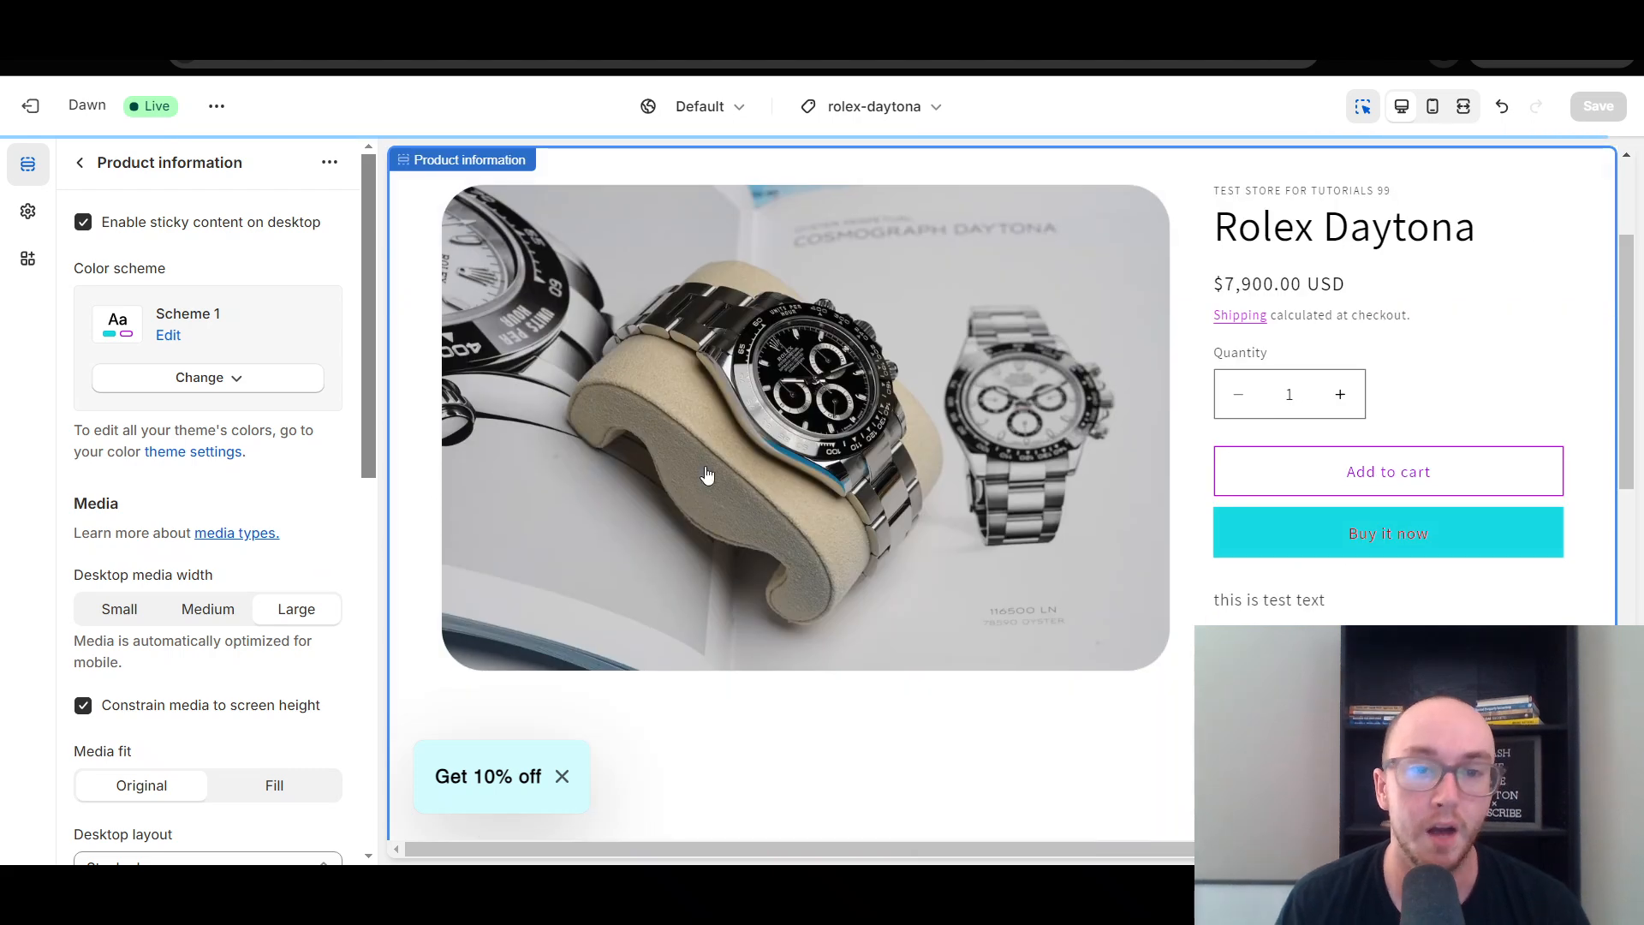
pyautogui.click(232, 613)
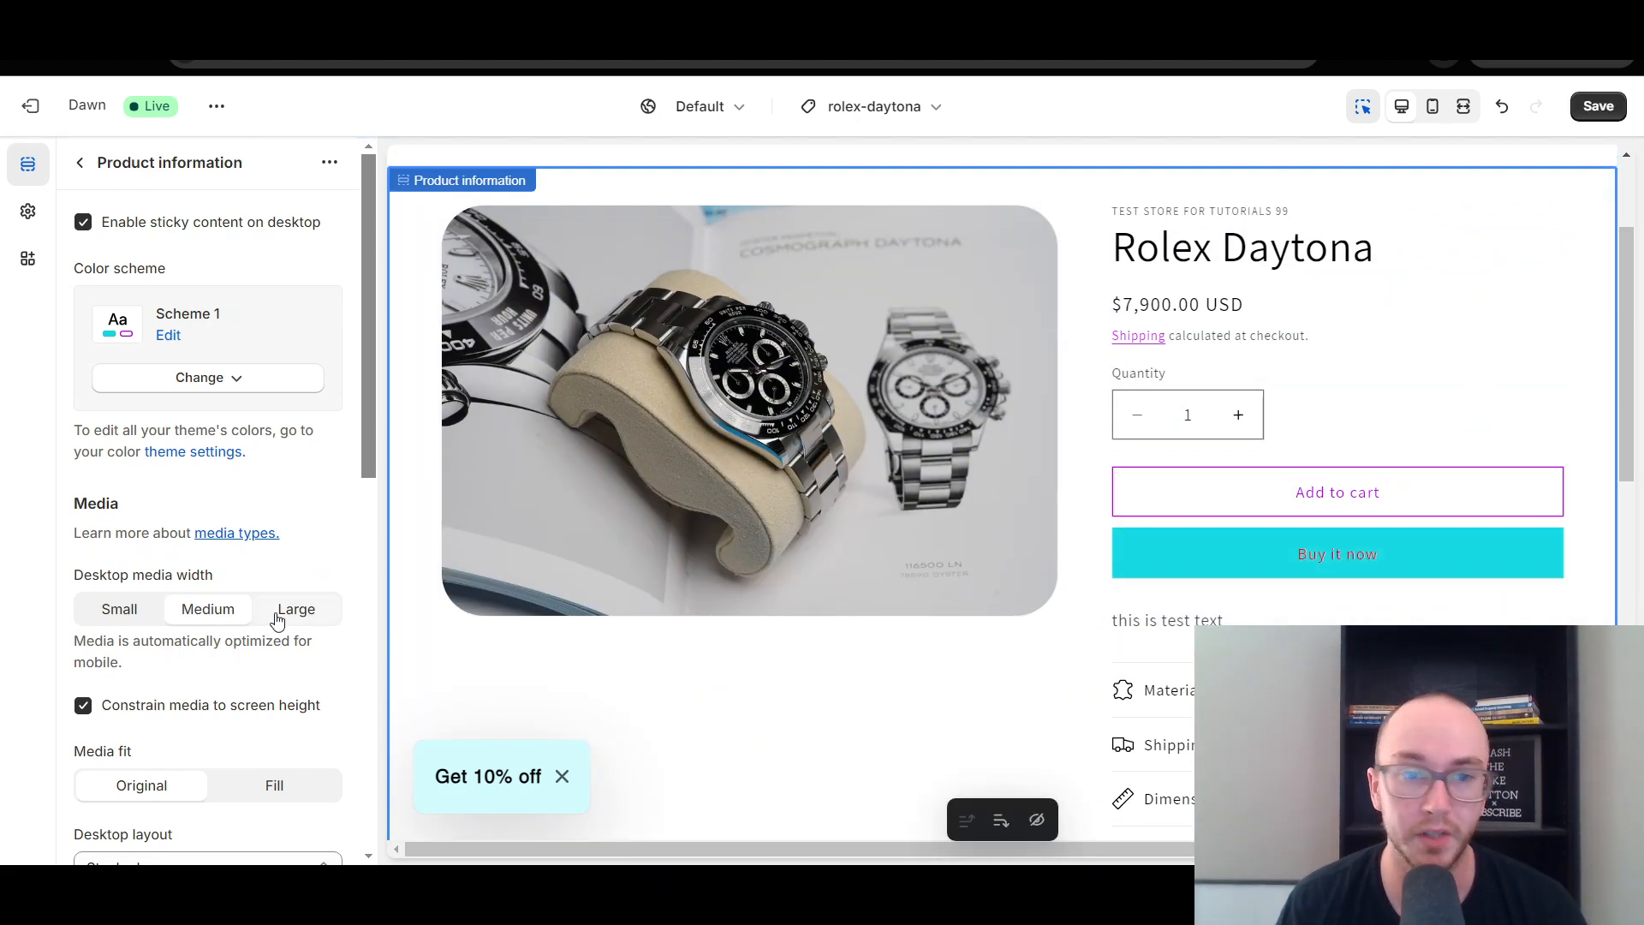
pyautogui.click(286, 610)
pyautogui.scroll(-5, 987, 545)
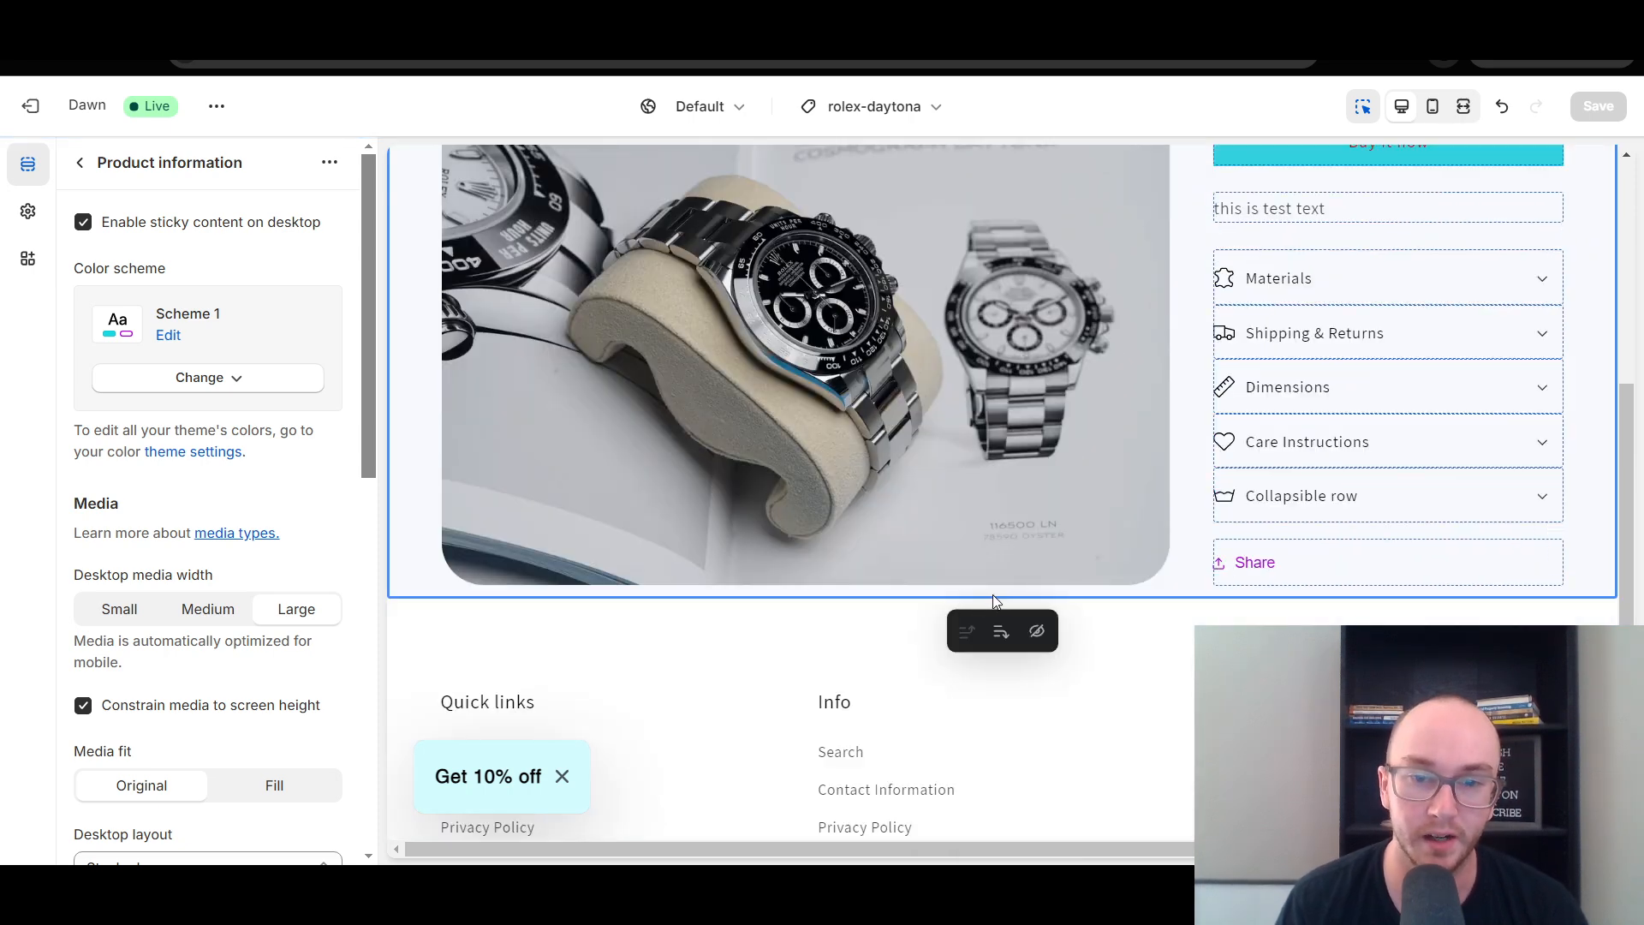
pyautogui.moveTo(1636, 566); pyautogui.dragTo(1613, 379)
pyautogui.scroll(-5, 1268, 557)
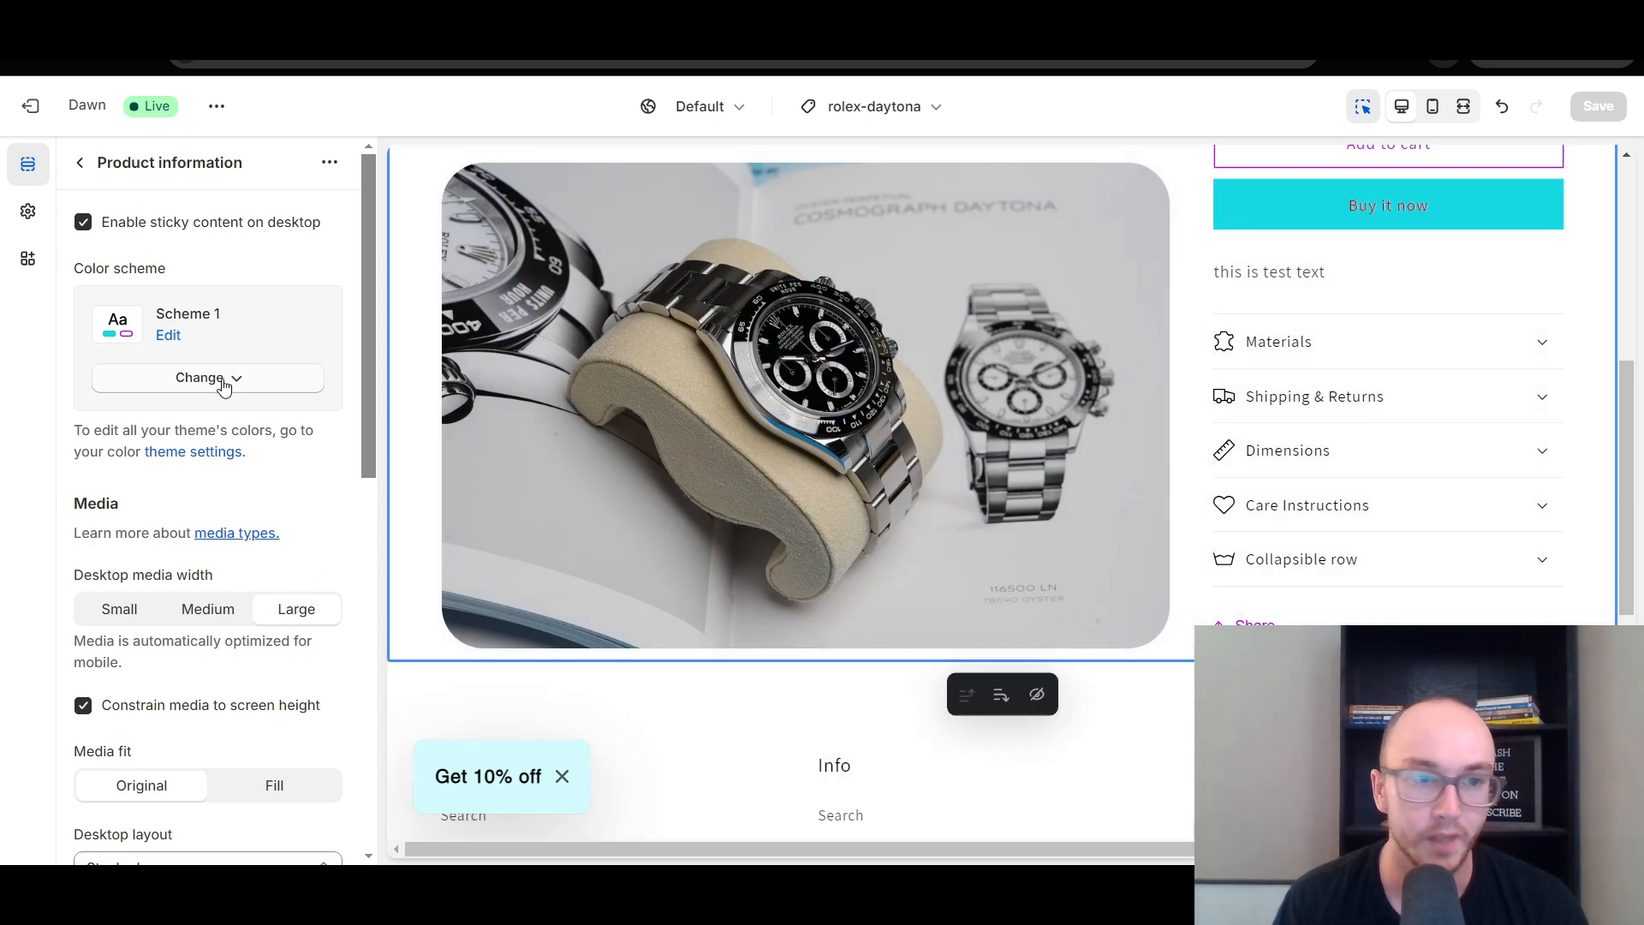
# Step: Add a Multirow section between the product information and related products sections and check its first row in the preview
pyautogui.click(78, 163)
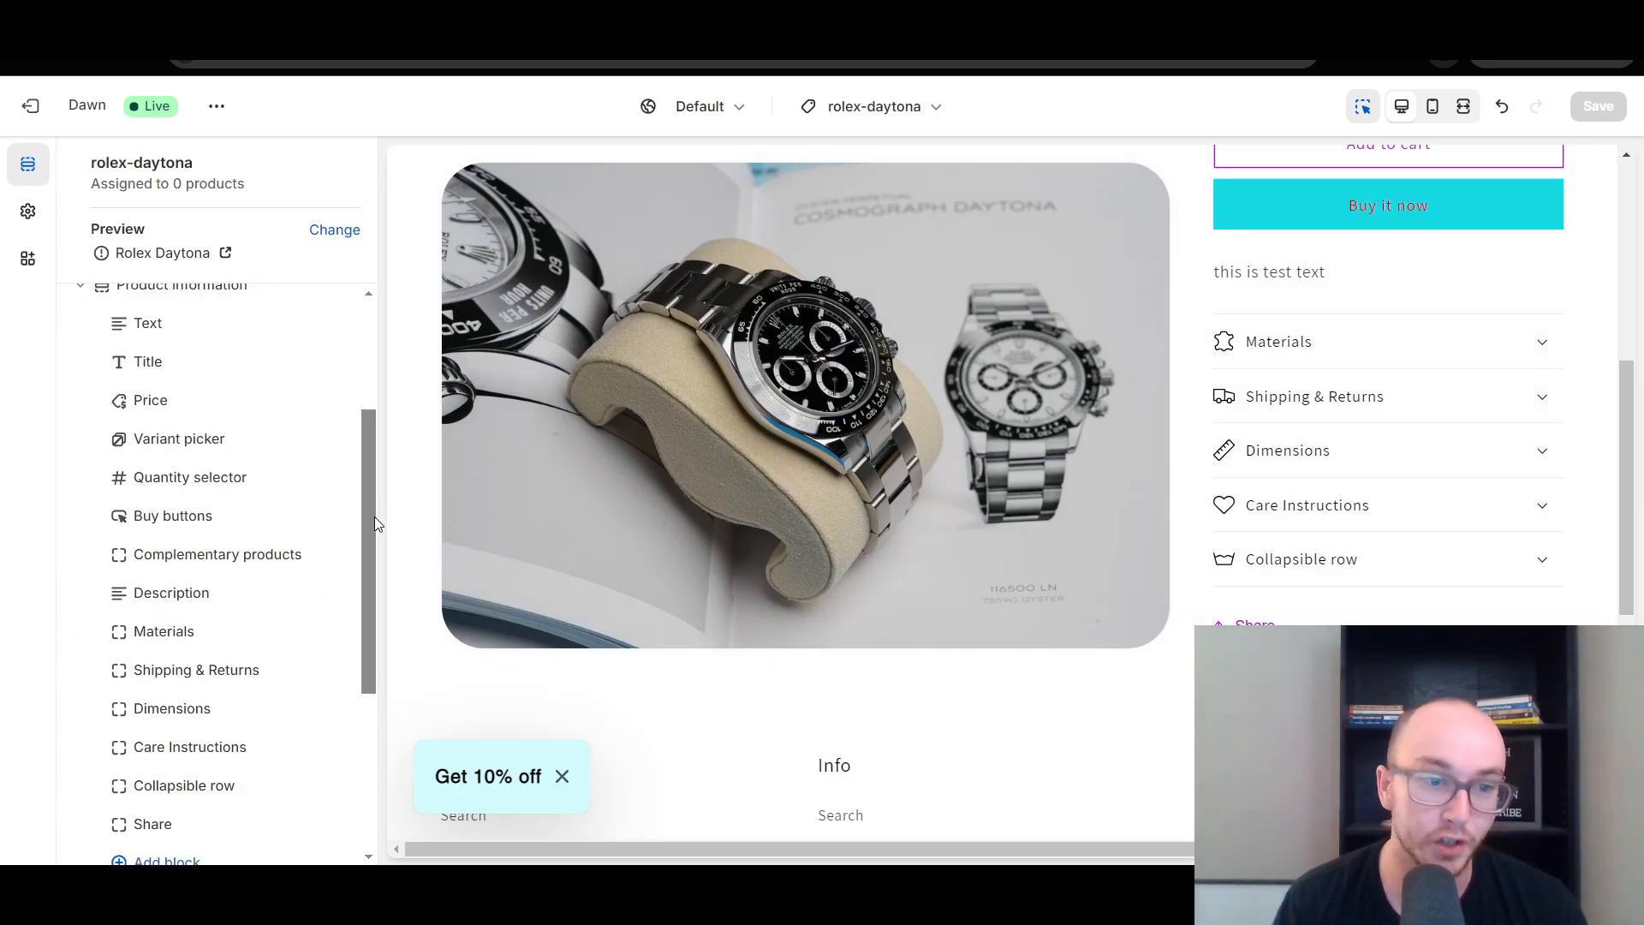
pyautogui.moveTo(374, 517); pyautogui.dragTo(362, 640)
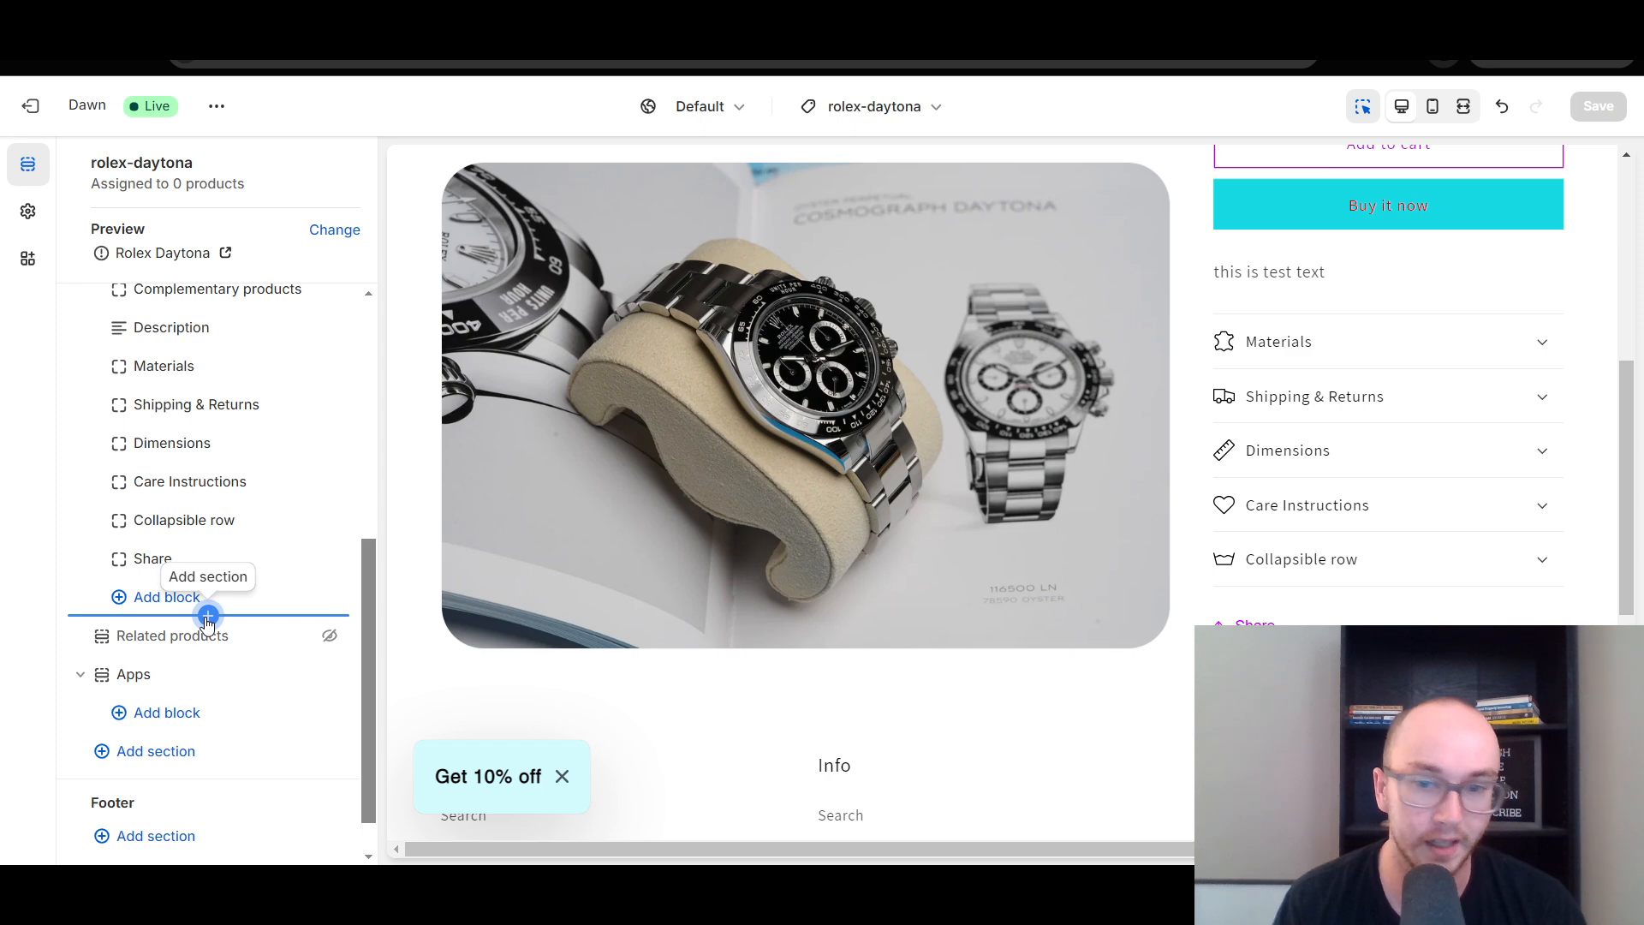
pyautogui.click(209, 616)
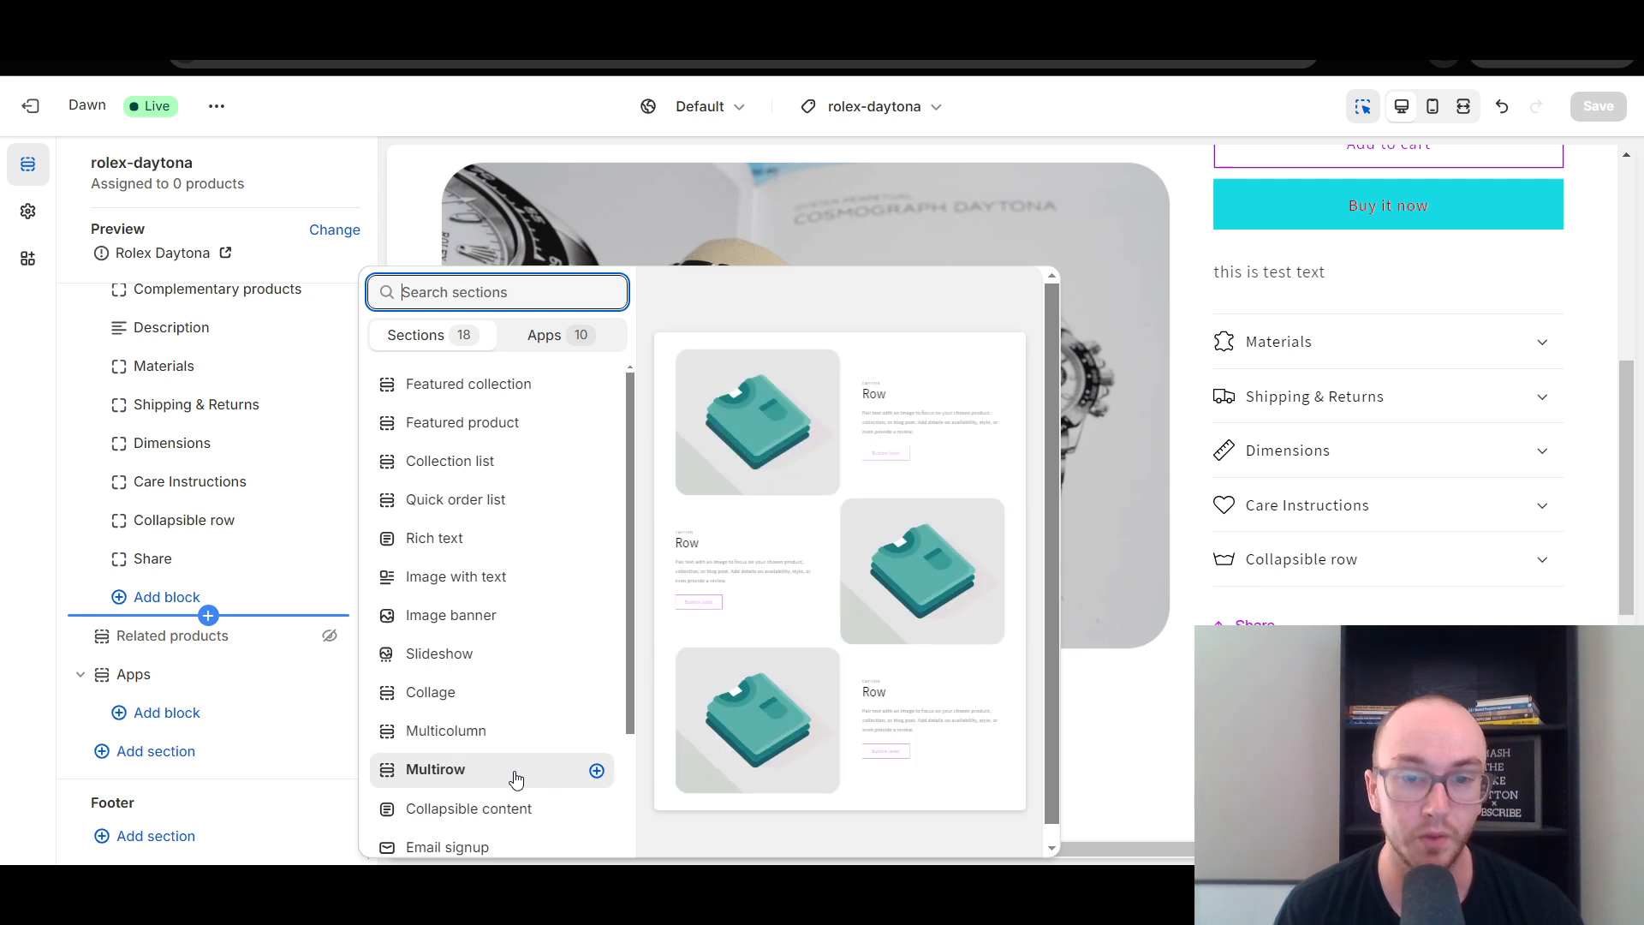
pyautogui.scroll(-1, 514, 778)
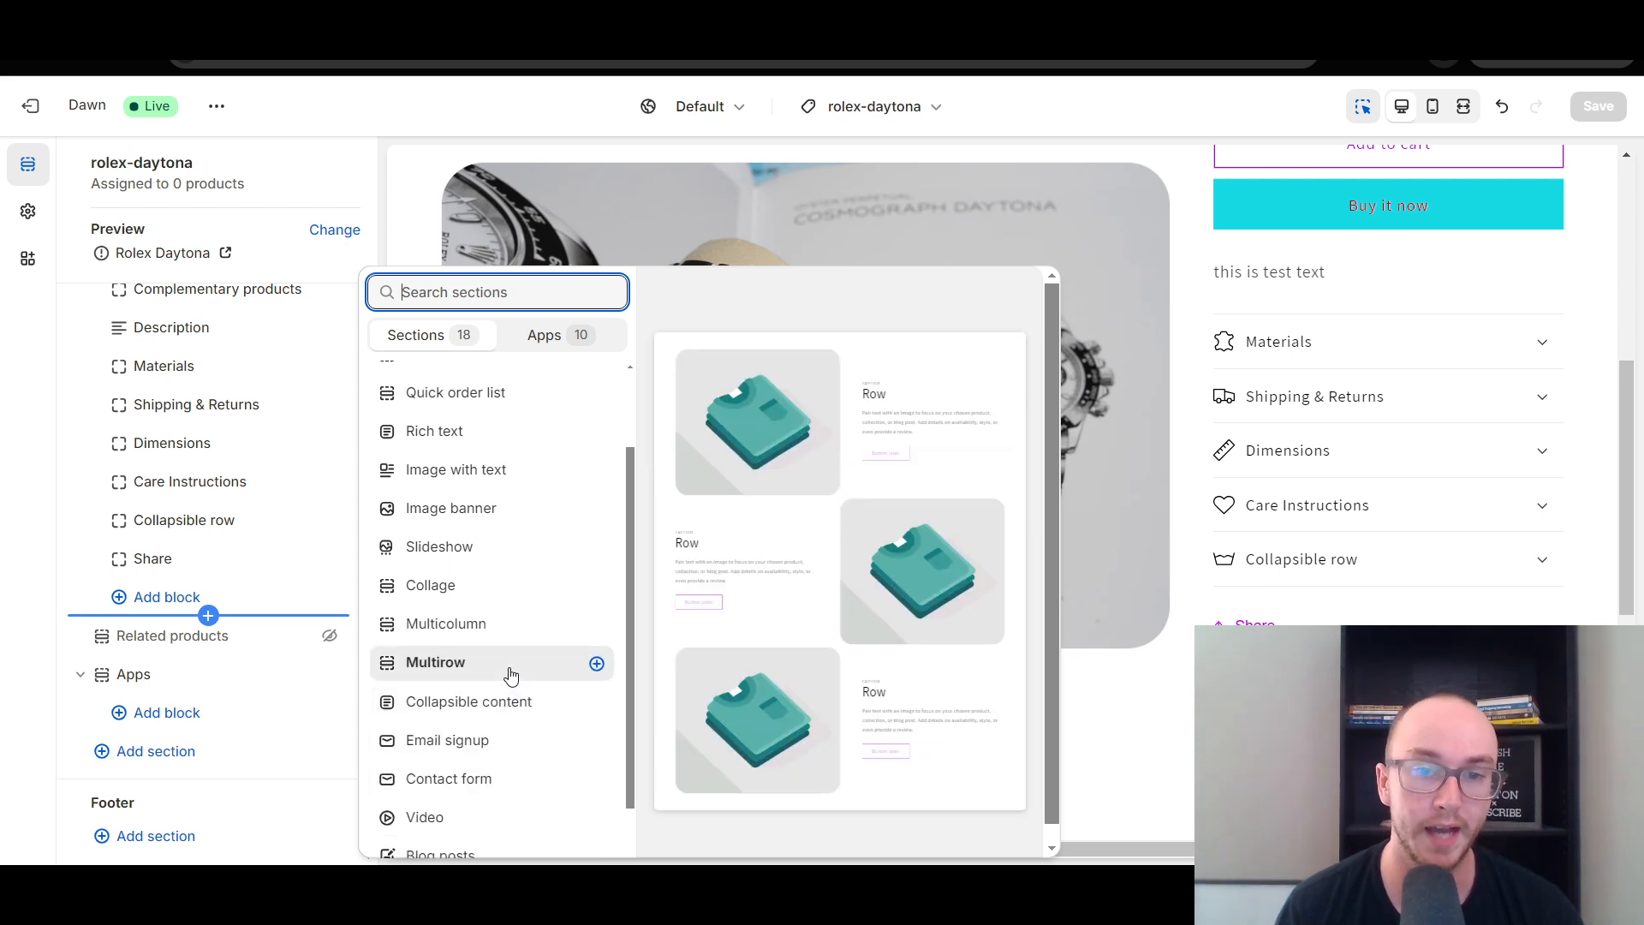
pyautogui.scroll(-1, 514, 677)
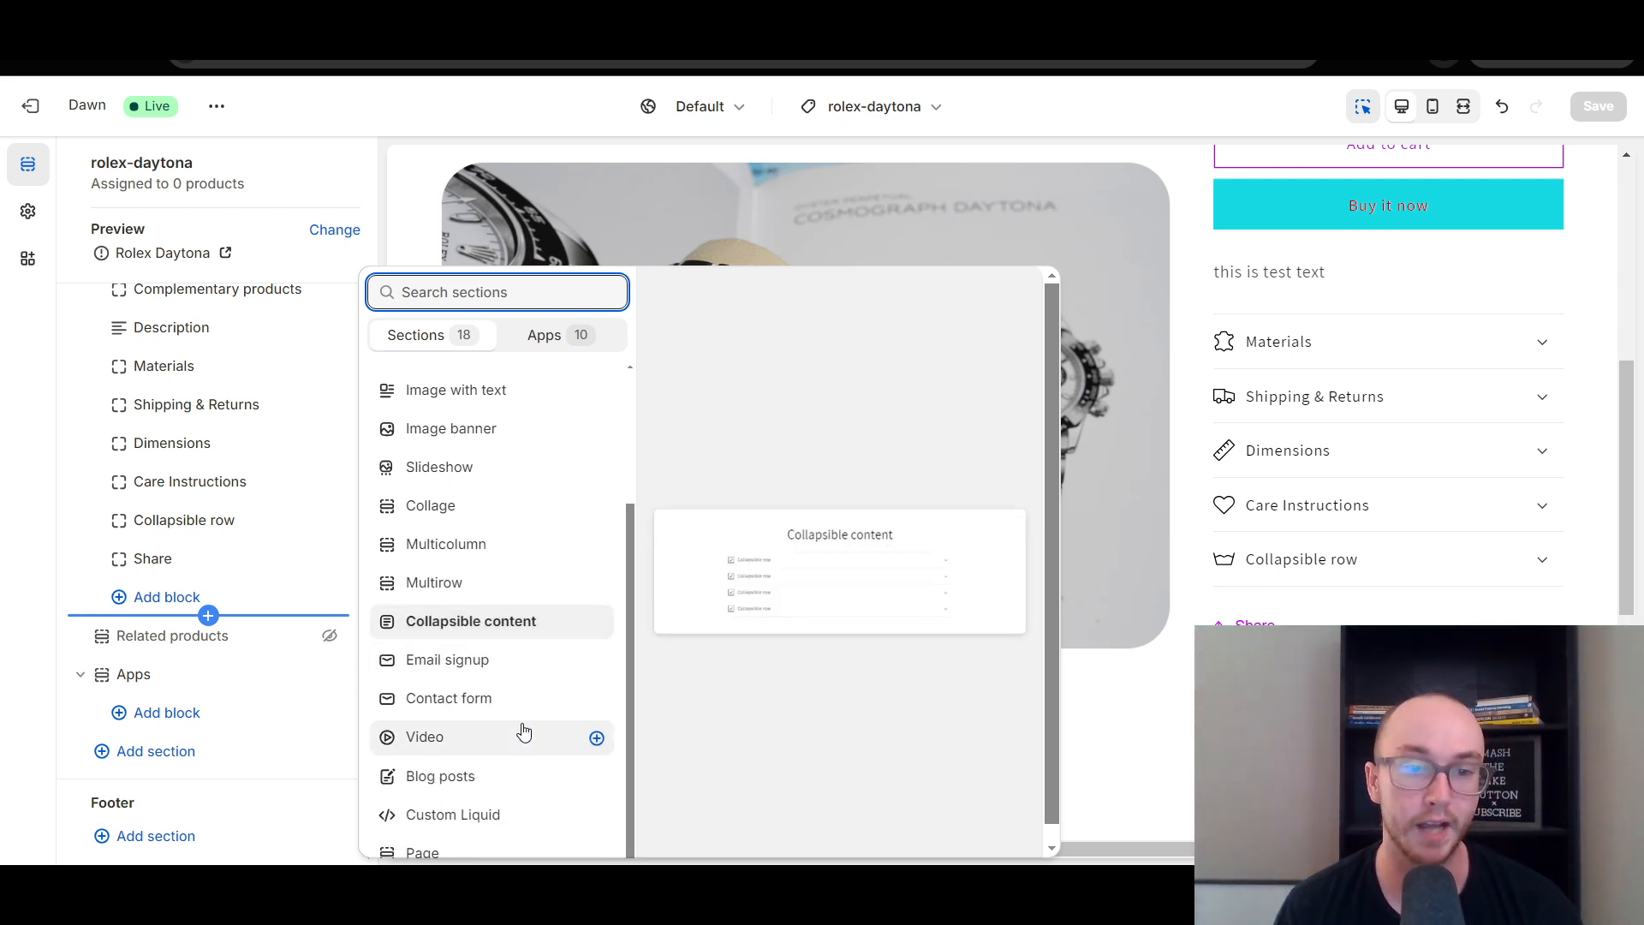
pyautogui.scroll(-1, 514, 733)
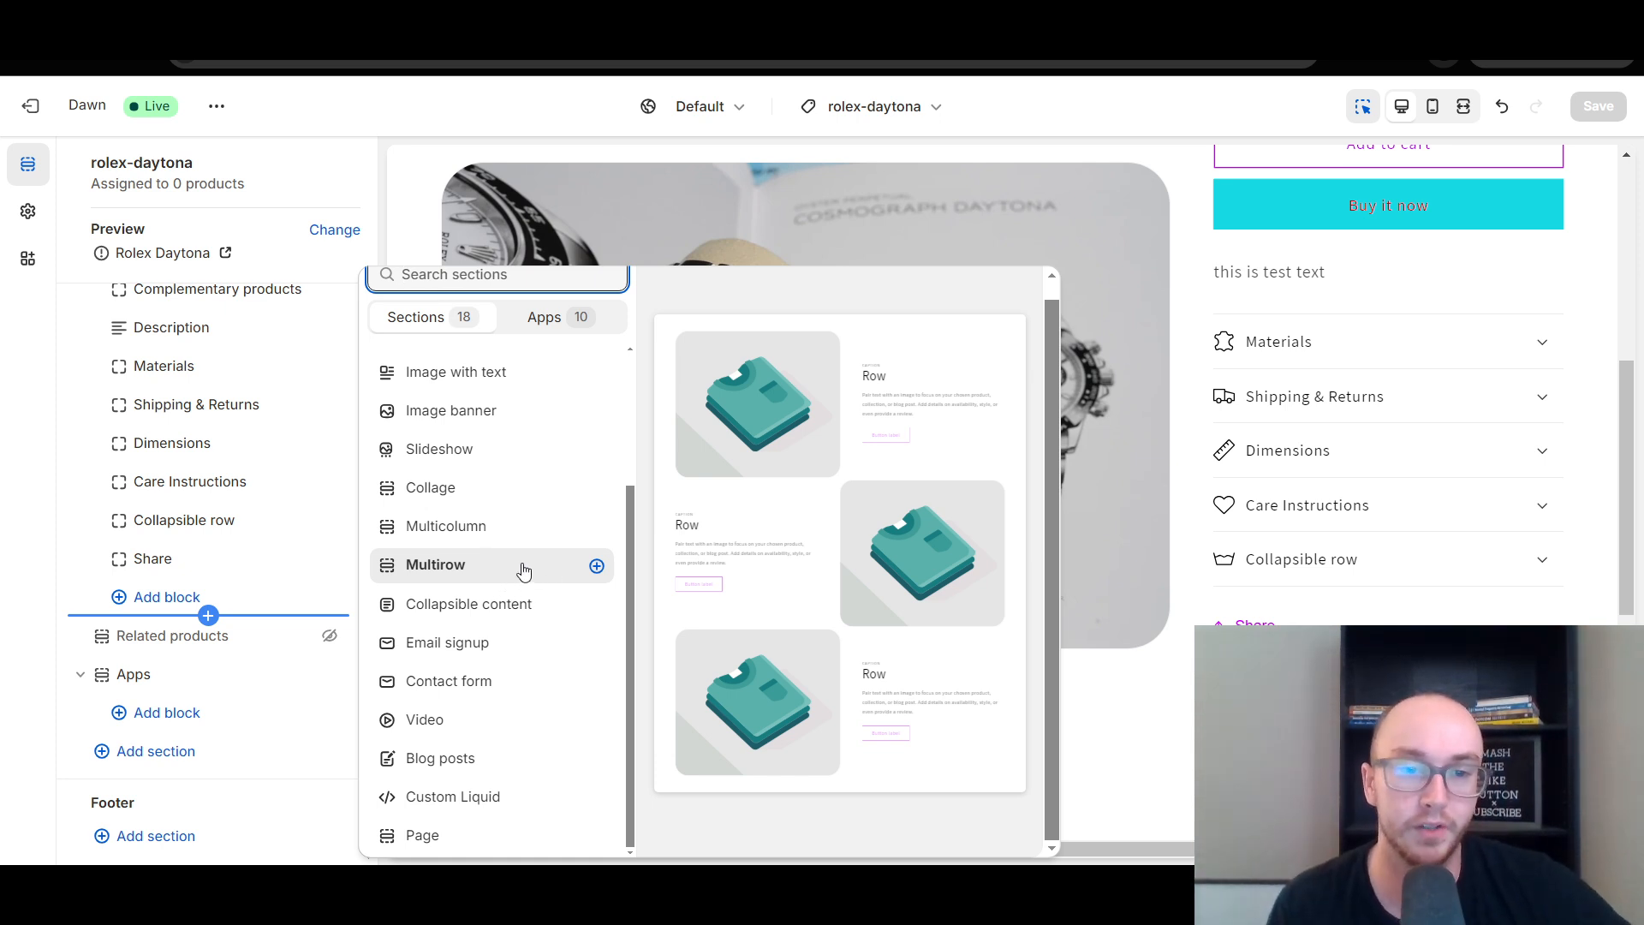
pyautogui.click(480, 572)
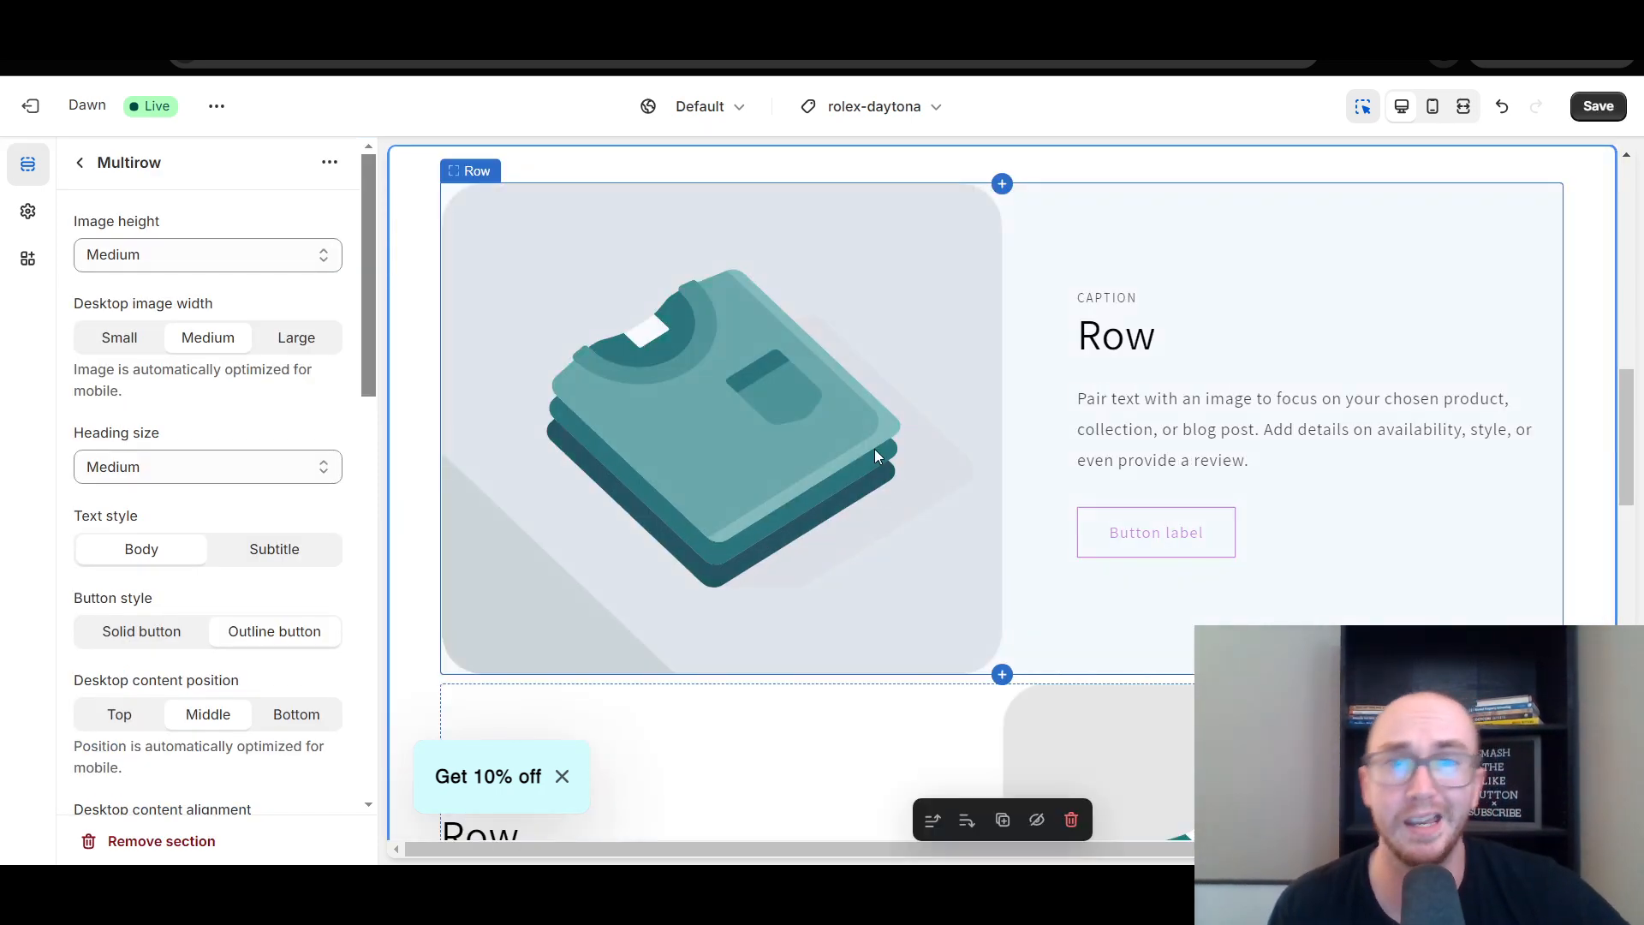
pyautogui.moveTo(1631, 435)
pyautogui.mouseDown()
pyautogui.moveTo(1627, 233)
pyautogui.moveTo(1629, 459)
pyautogui.moveTo(1628, 424)
pyautogui.mouseUp()
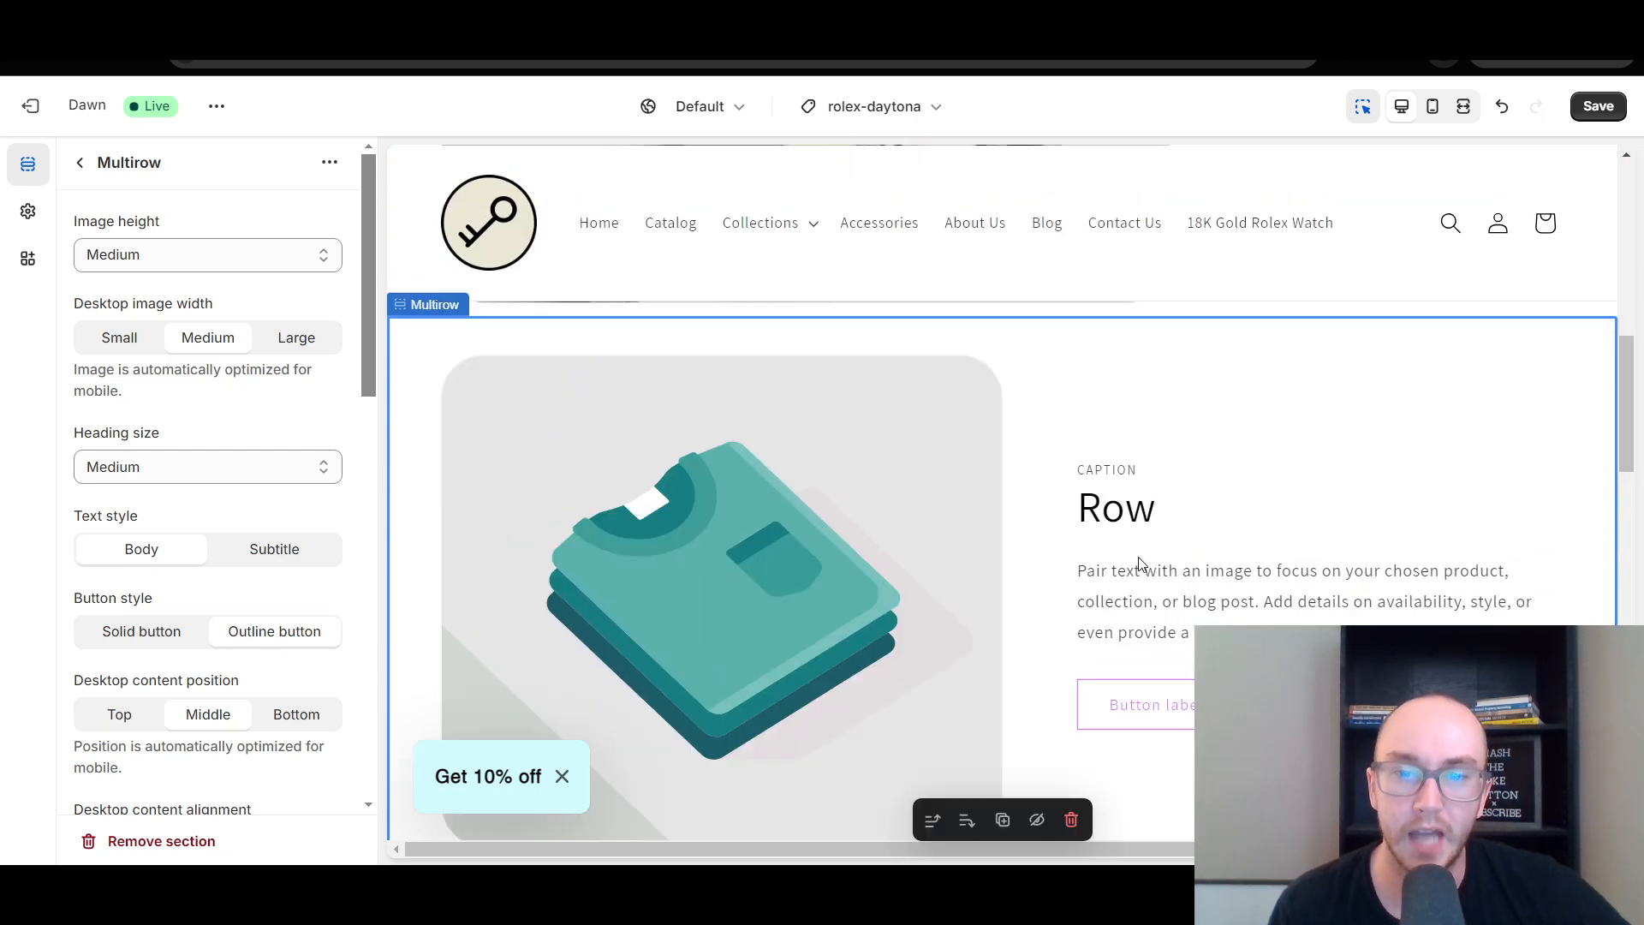
pyautogui.scroll(-1, 1203, 603)
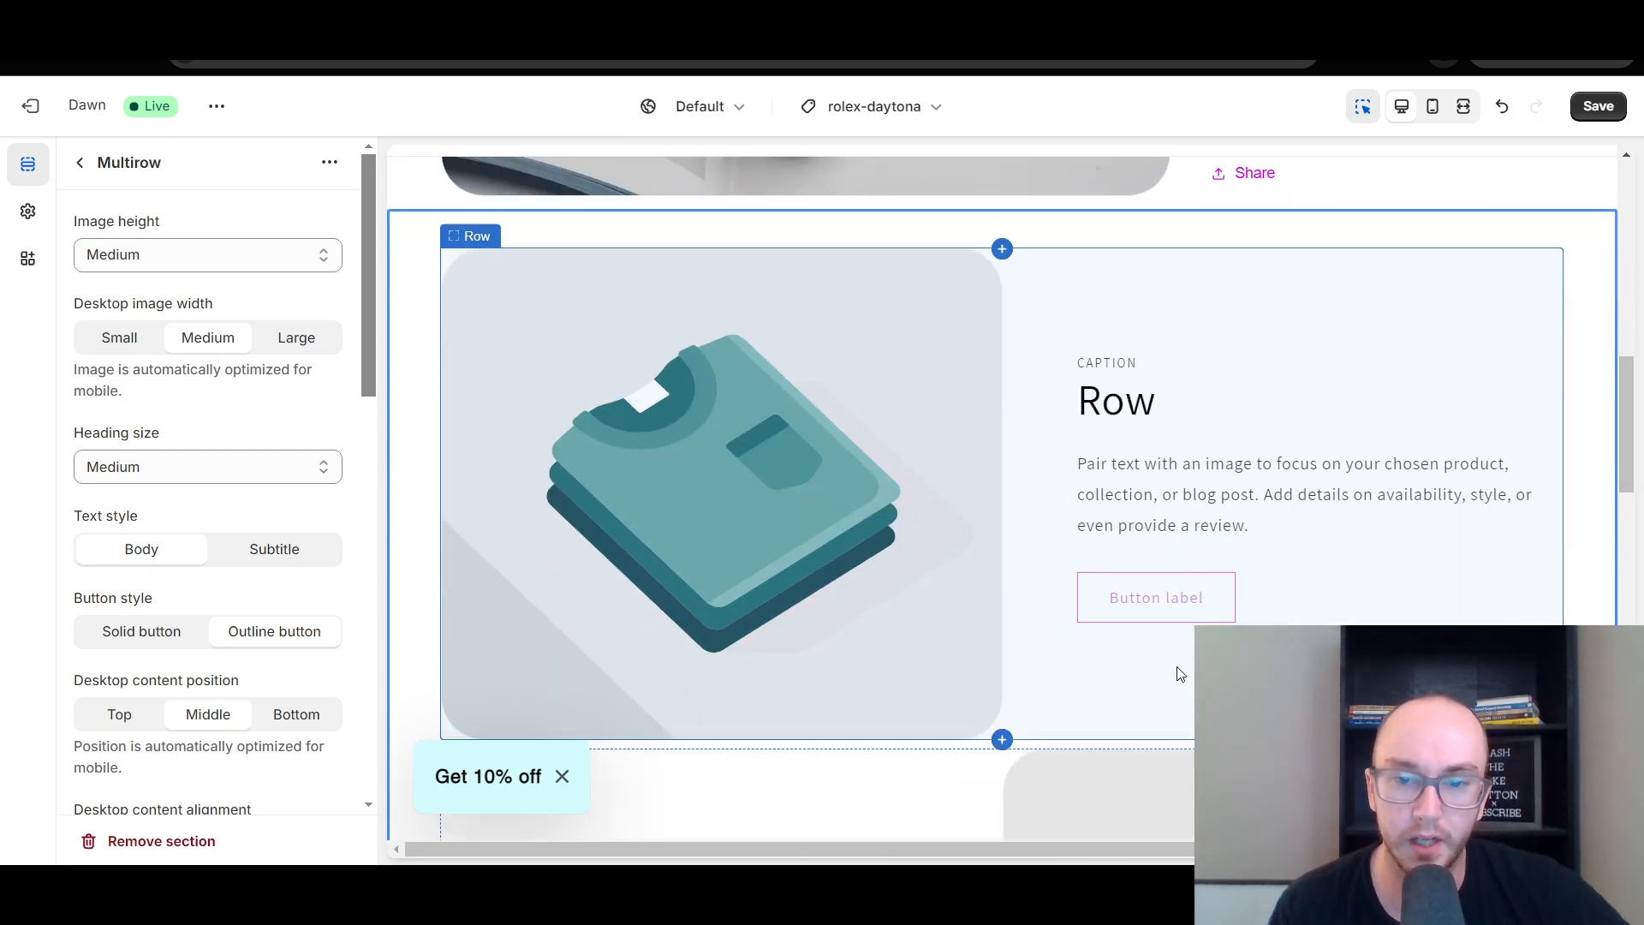
# Step: Set the image of the first Multirow row to the existing close-up photo of a black-dial steel watch and check it in the preview
pyautogui.click(860, 475)
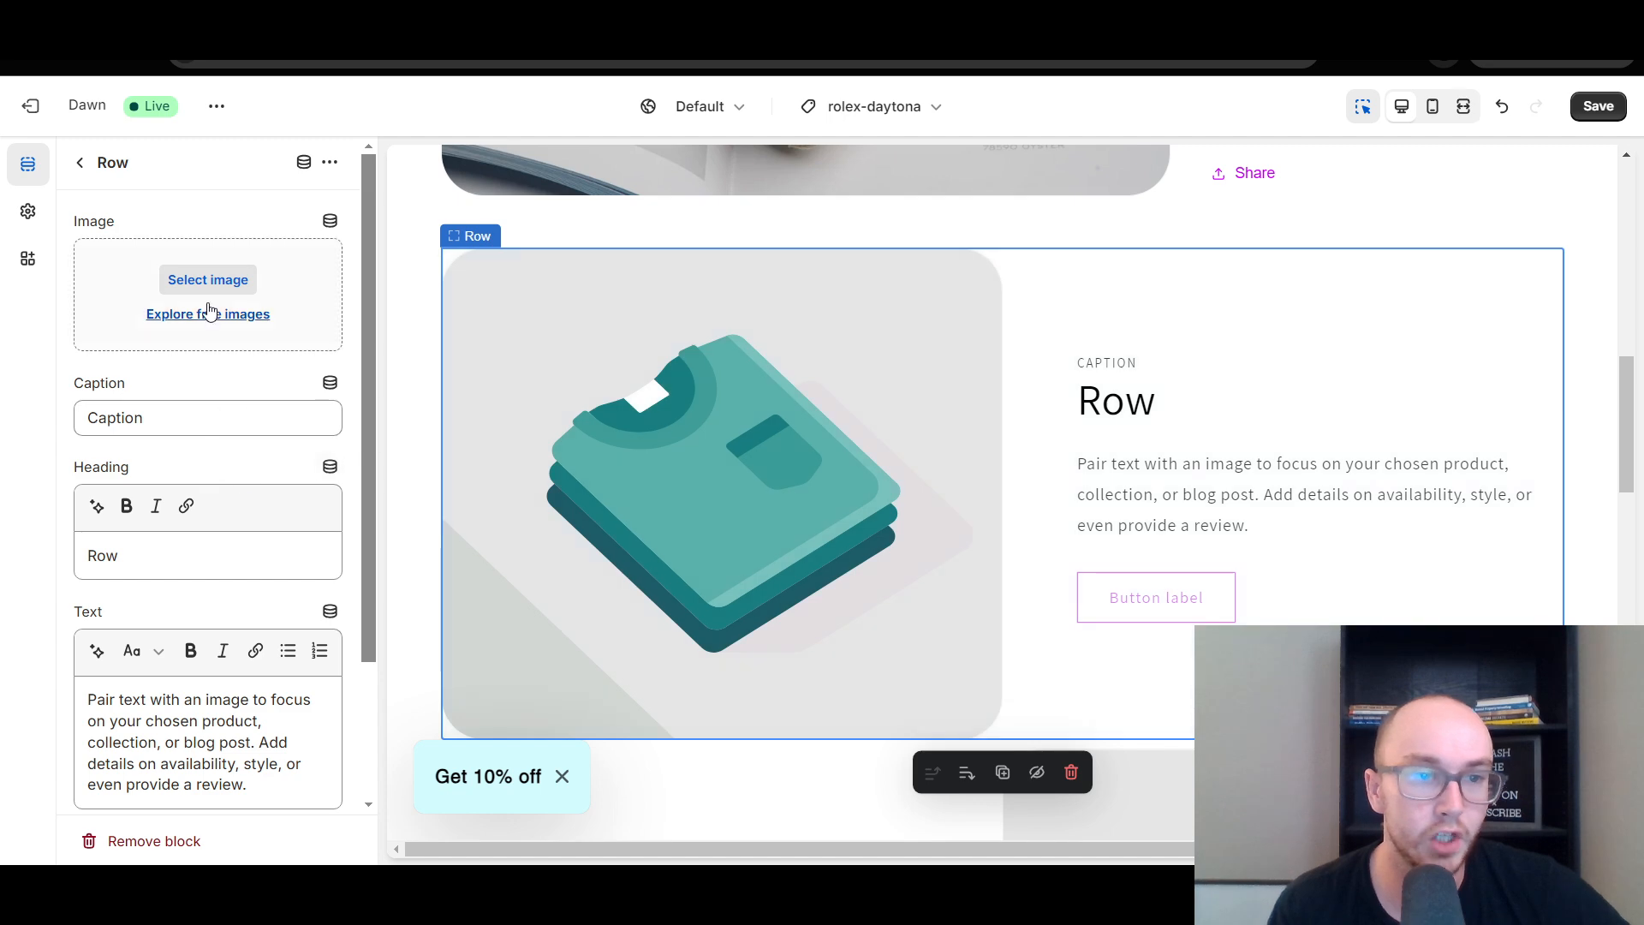
pyautogui.click(242, 286)
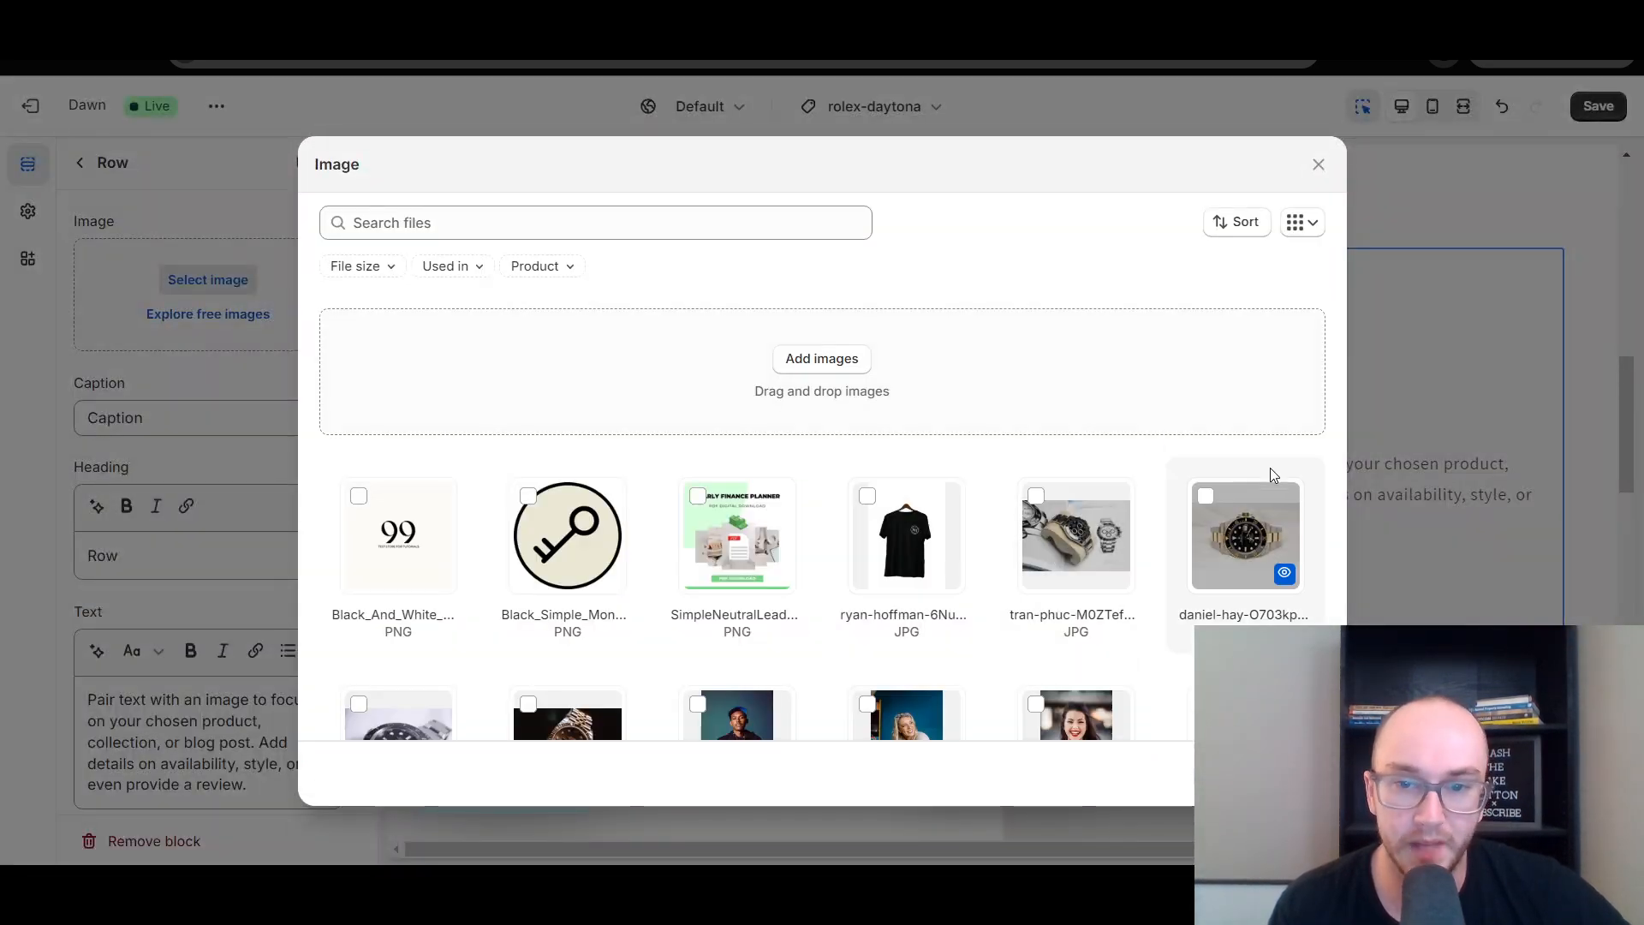
pyautogui.scroll(-5, 1212, 497)
pyautogui.scroll(-1, 891, 569)
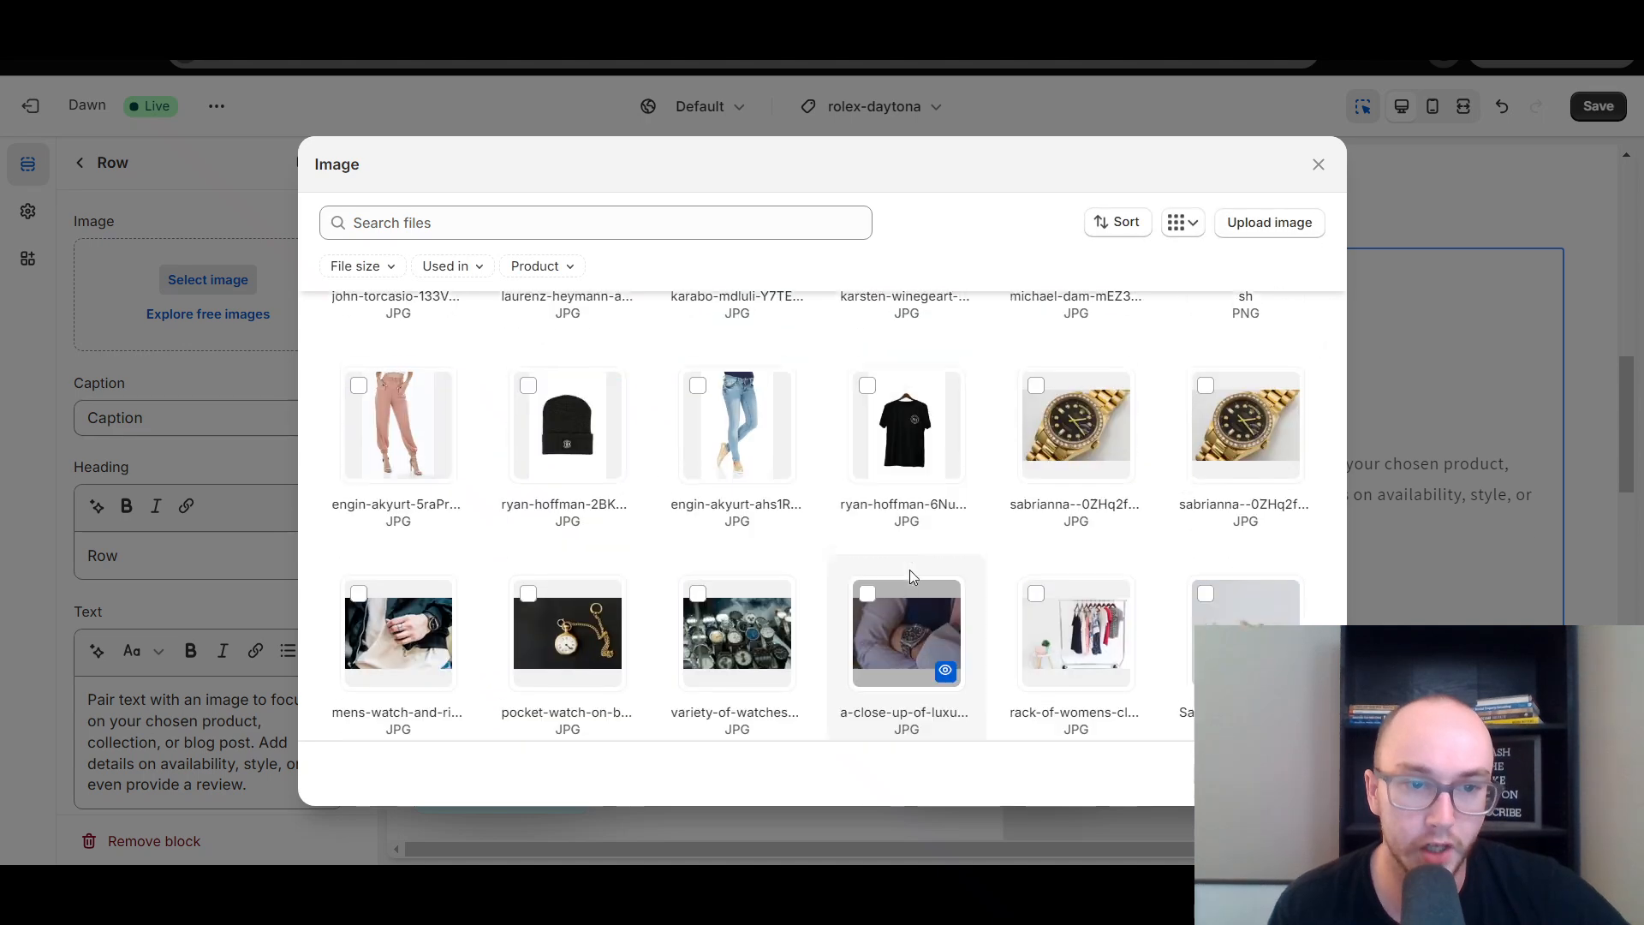
pyautogui.scroll(1, 771, 548)
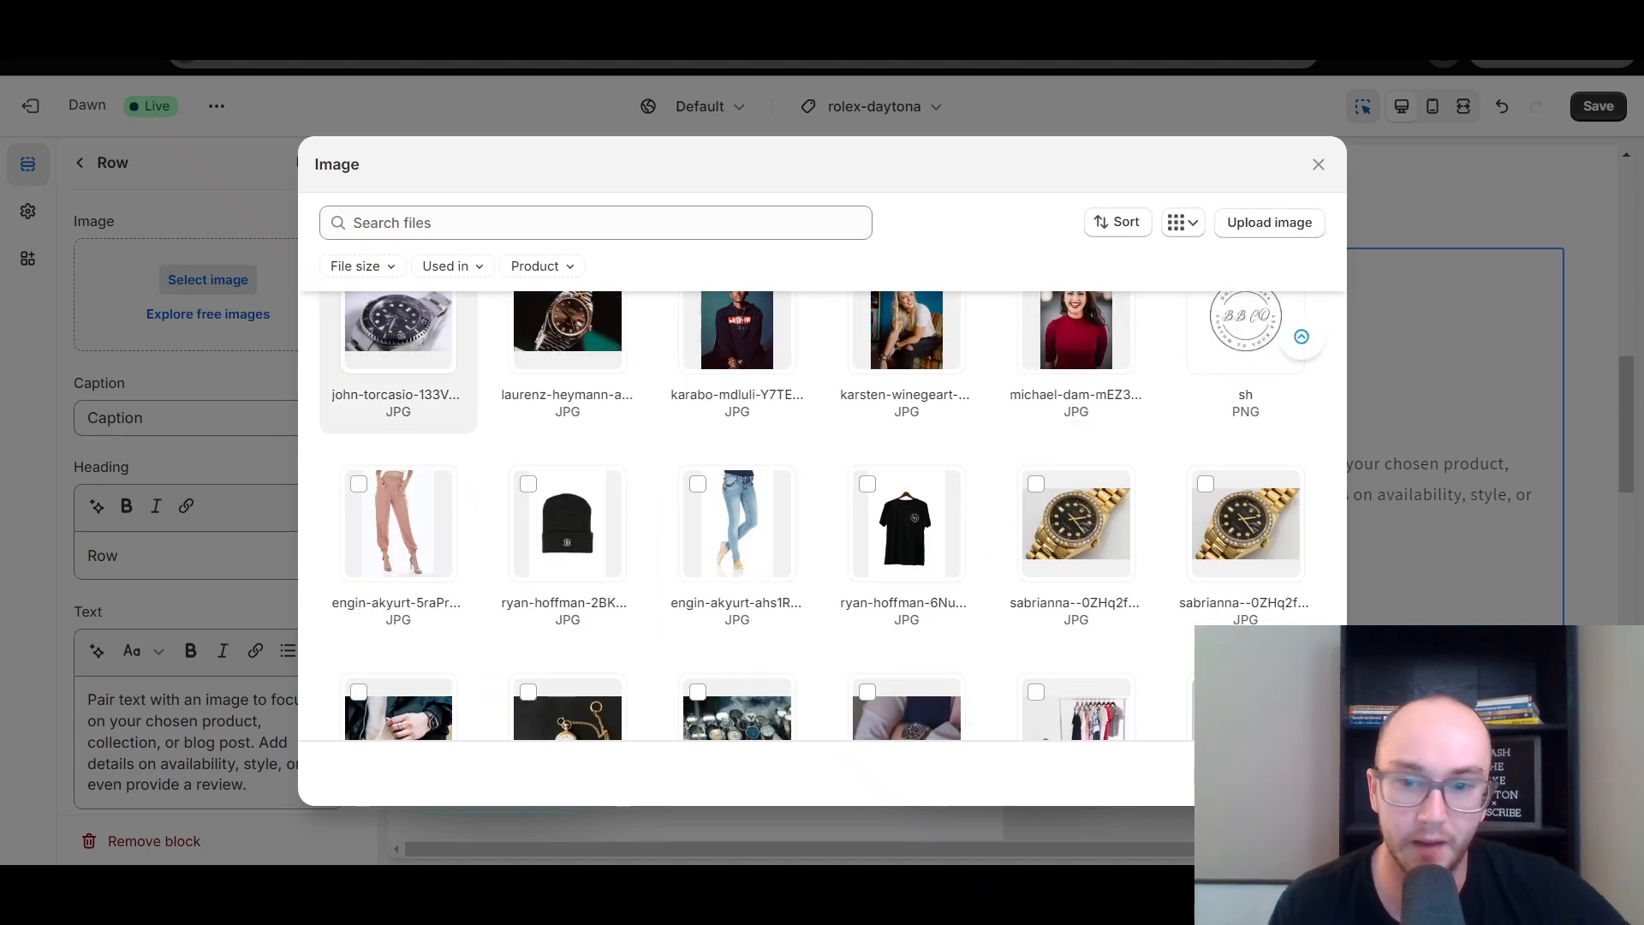
pyautogui.click(1298, 773)
pyautogui.scroll(4, 989, 634)
pyautogui.scroll(2, 988, 634)
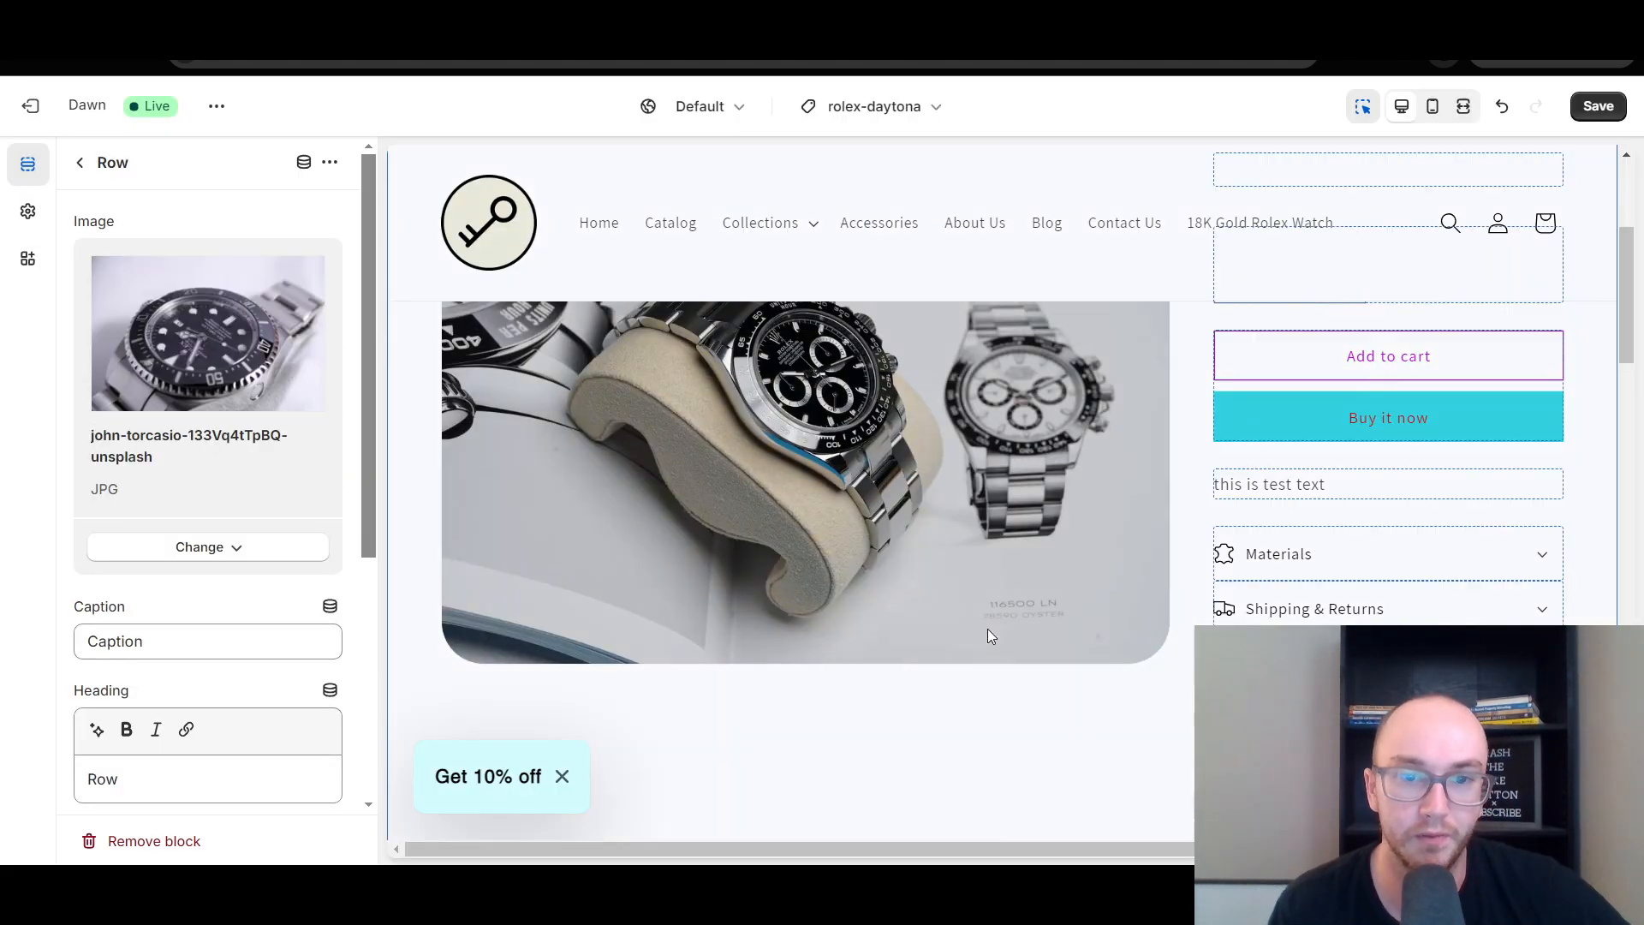
pyautogui.scroll(-3, 983, 615)
pyautogui.scroll(-3, 848, 520)
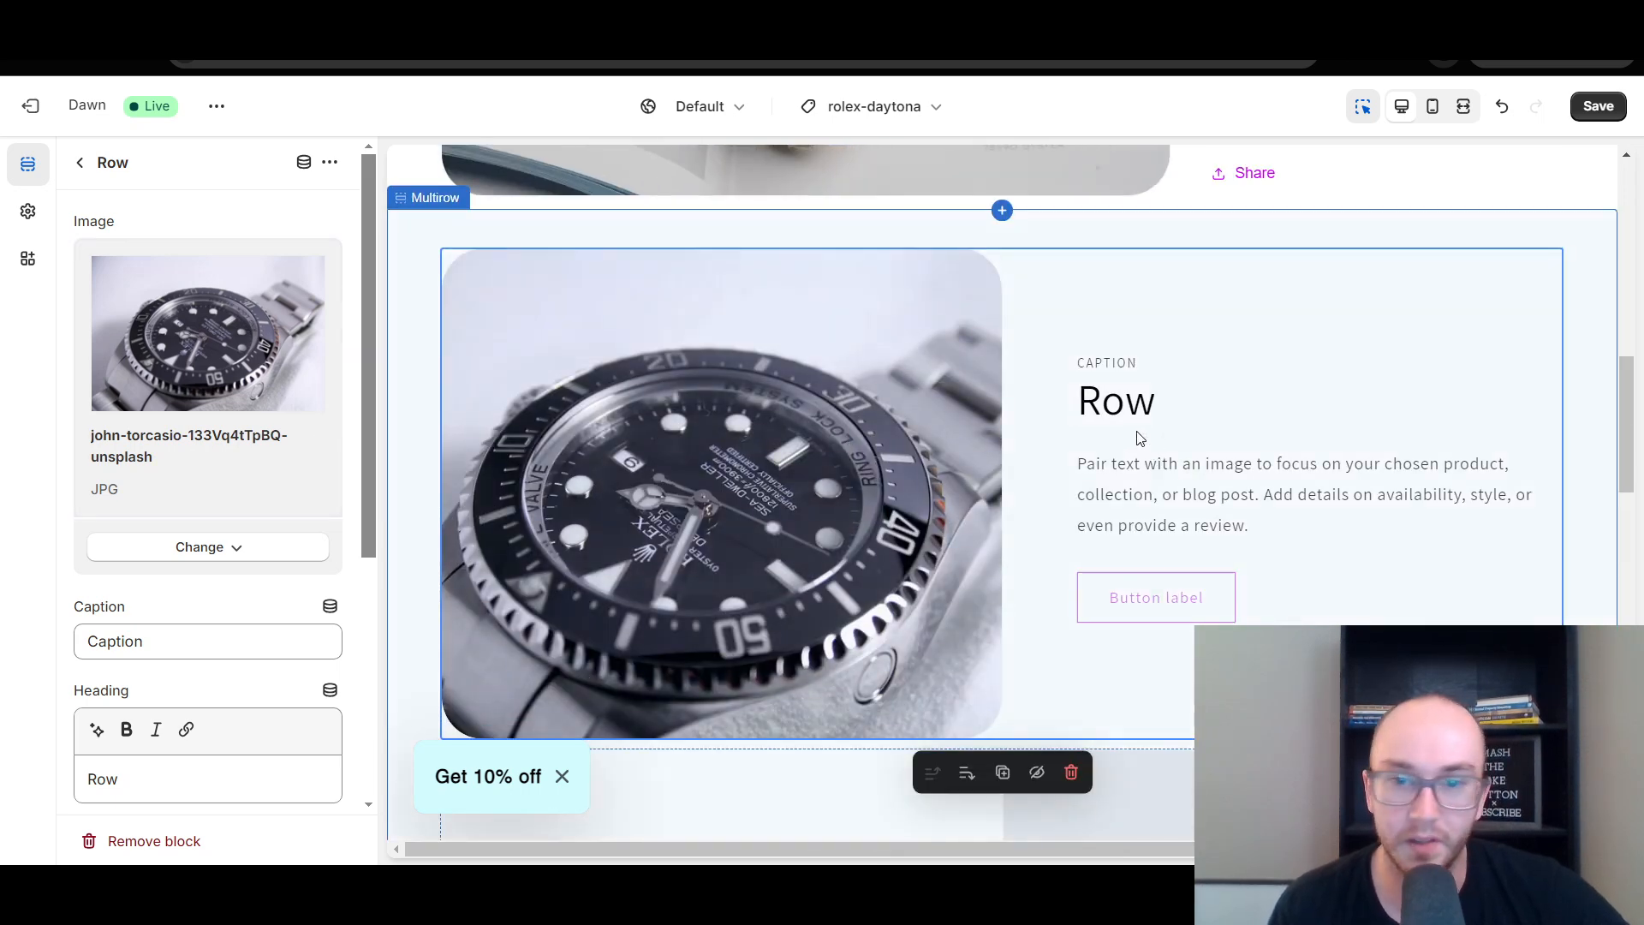
# Step: Set the first row's heading to "Premium watch face" and its caption to "this is our best timekeeper", and check them in the page preview
pyautogui.scroll(-1, 137, 685)
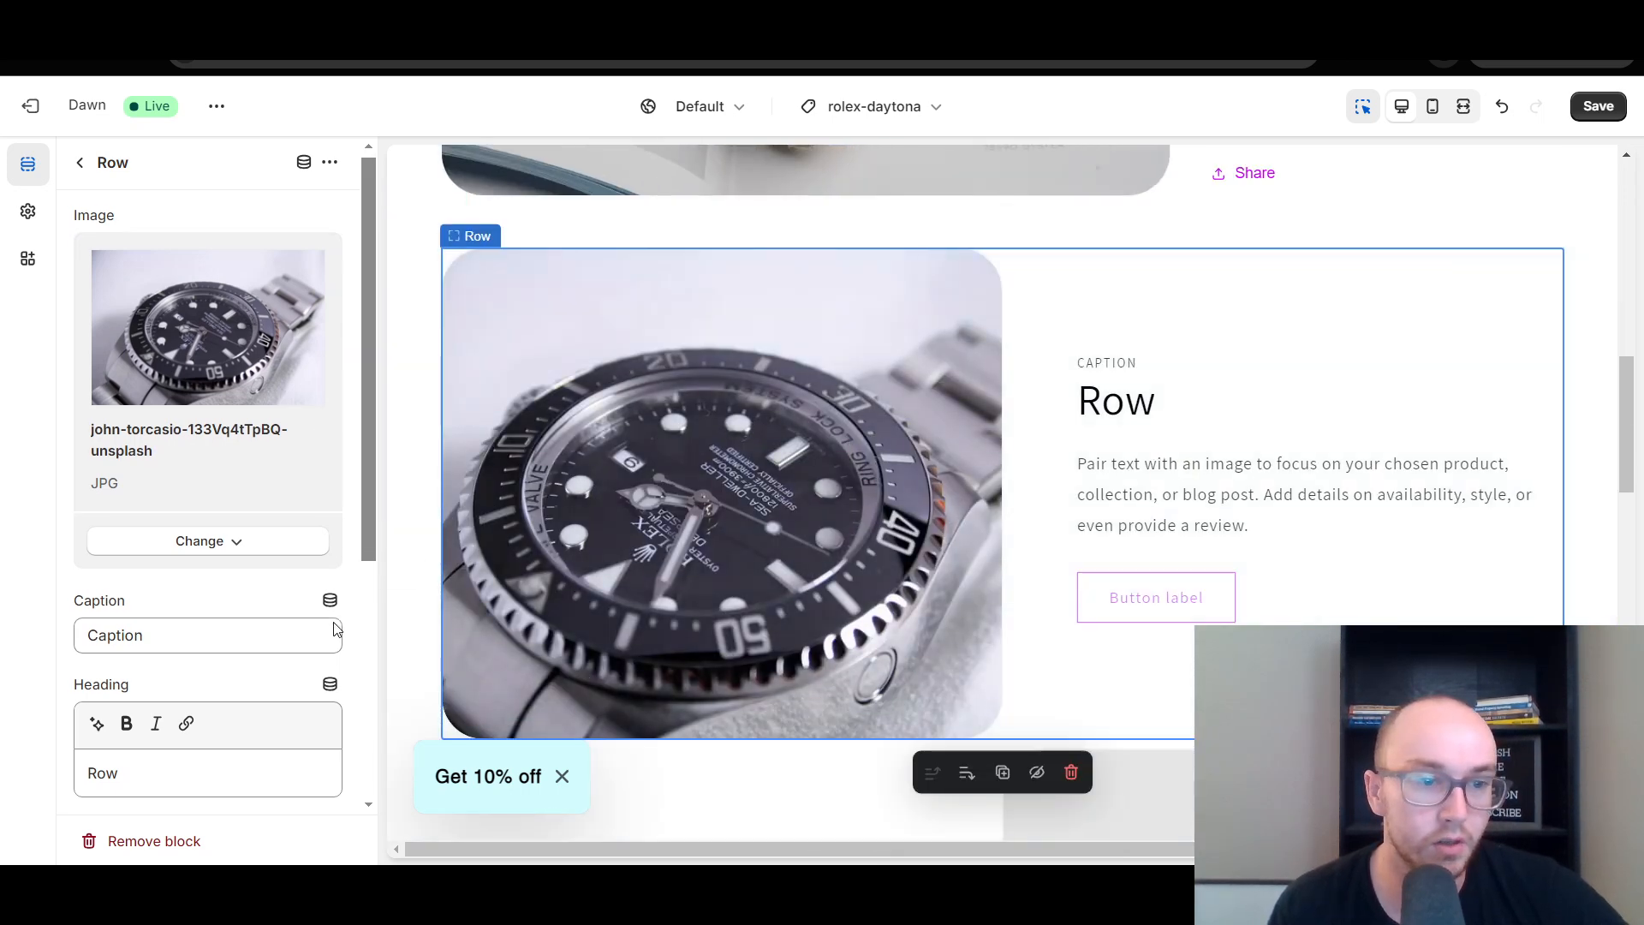
pyautogui.click(142, 682)
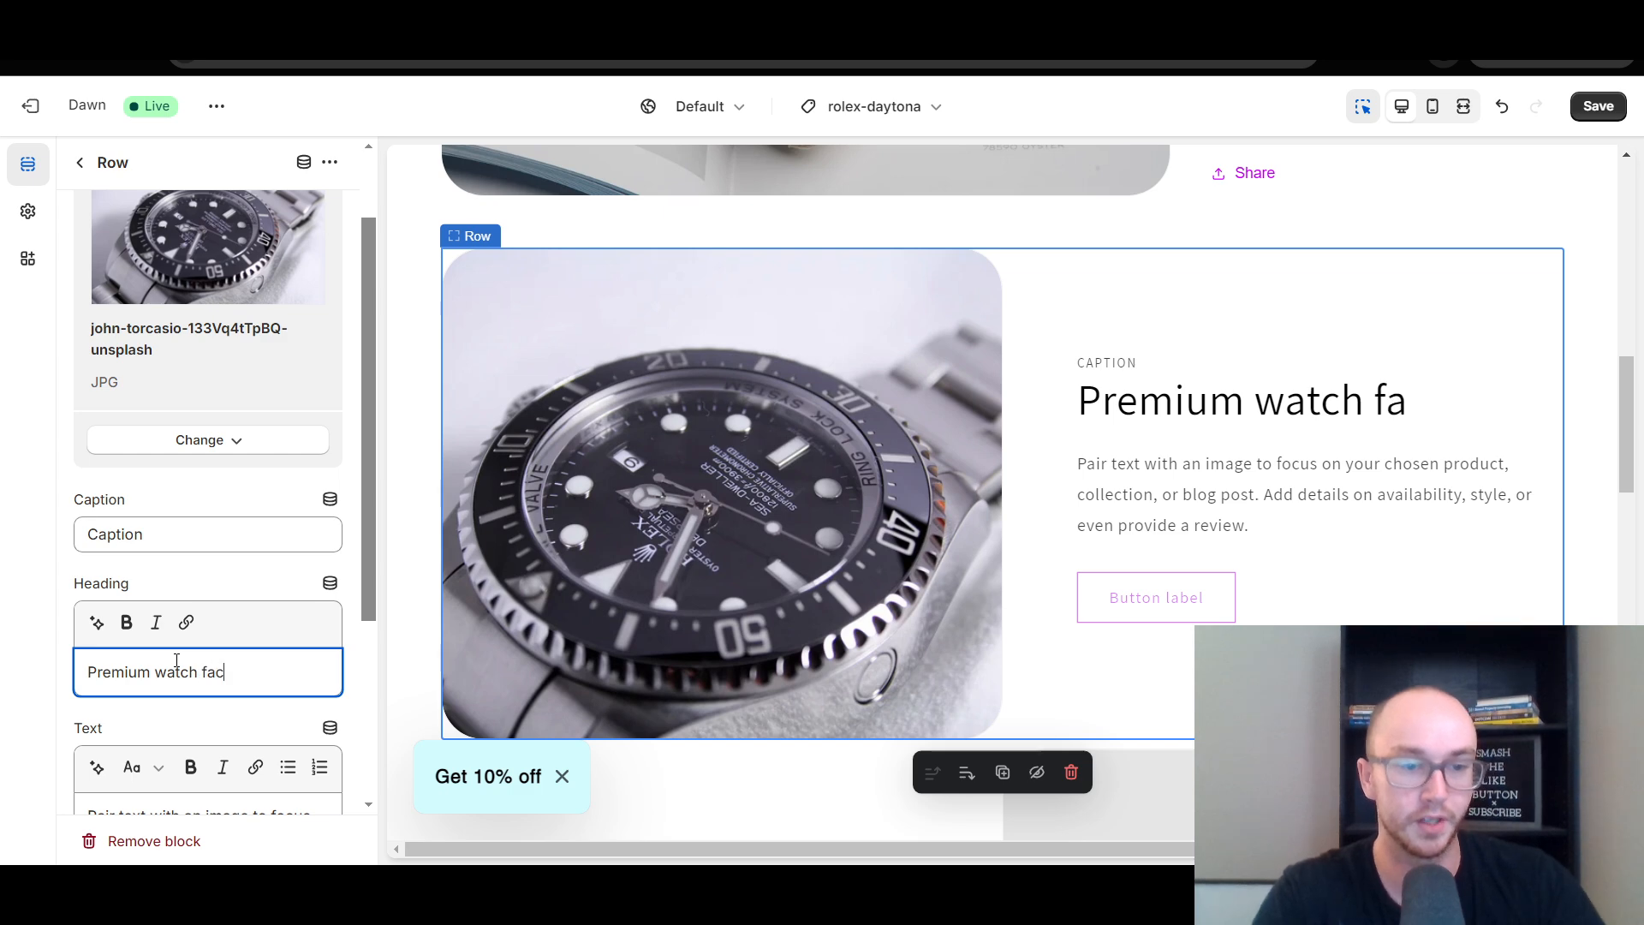
pyautogui.tripleClick(238, 533)
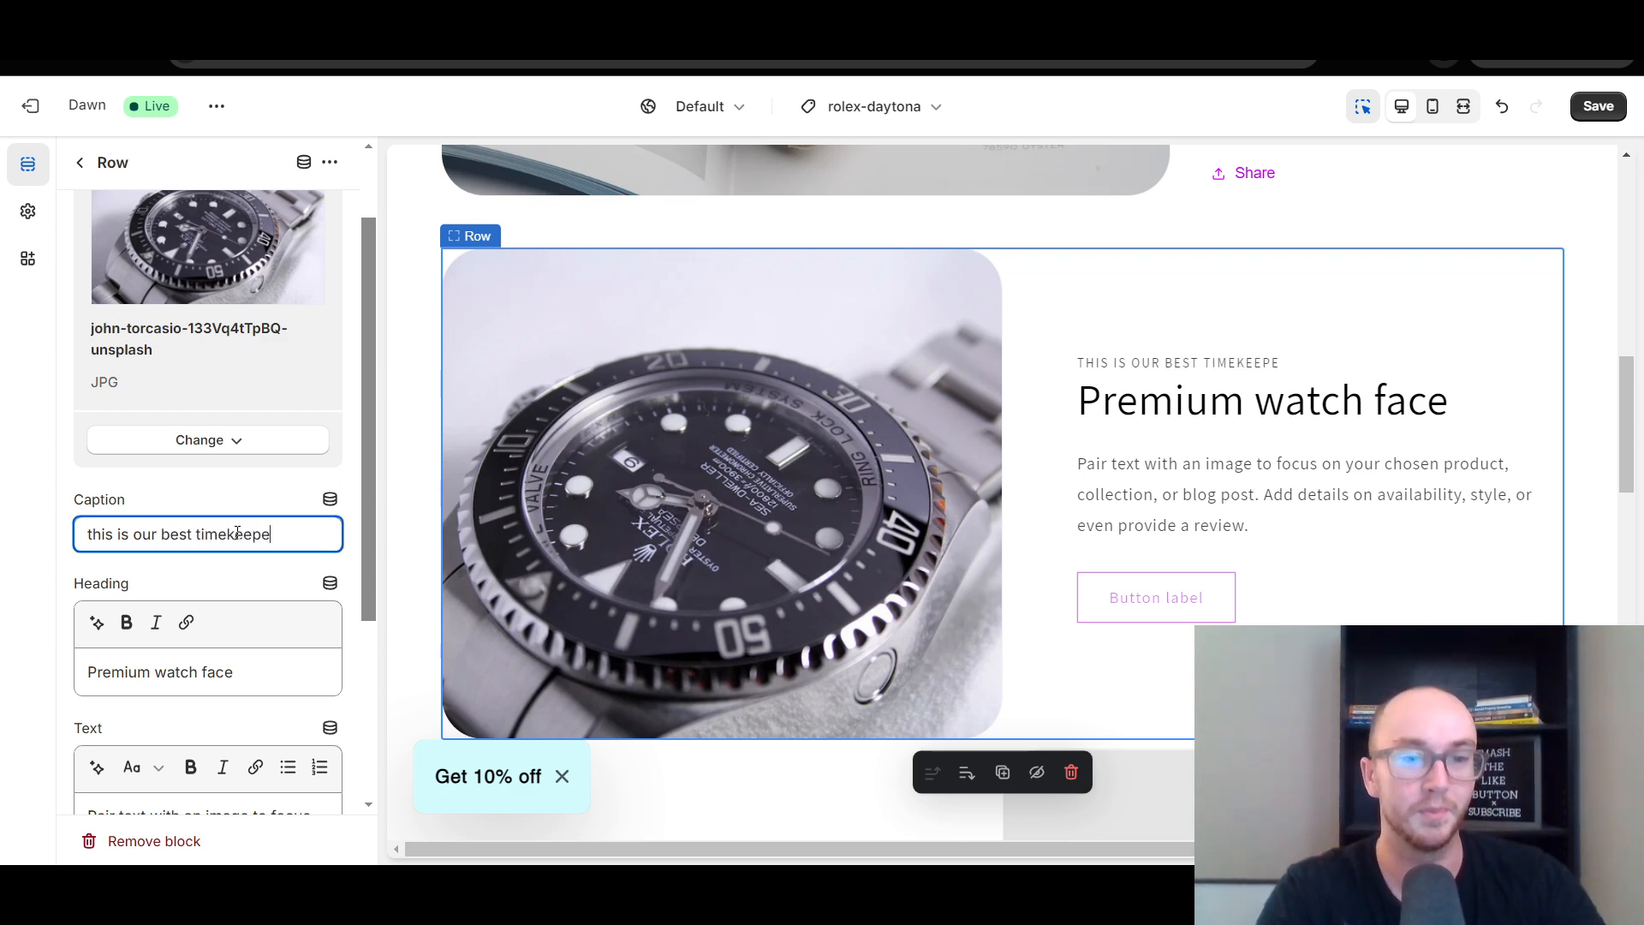
pyautogui.scroll(10, 1250, 360)
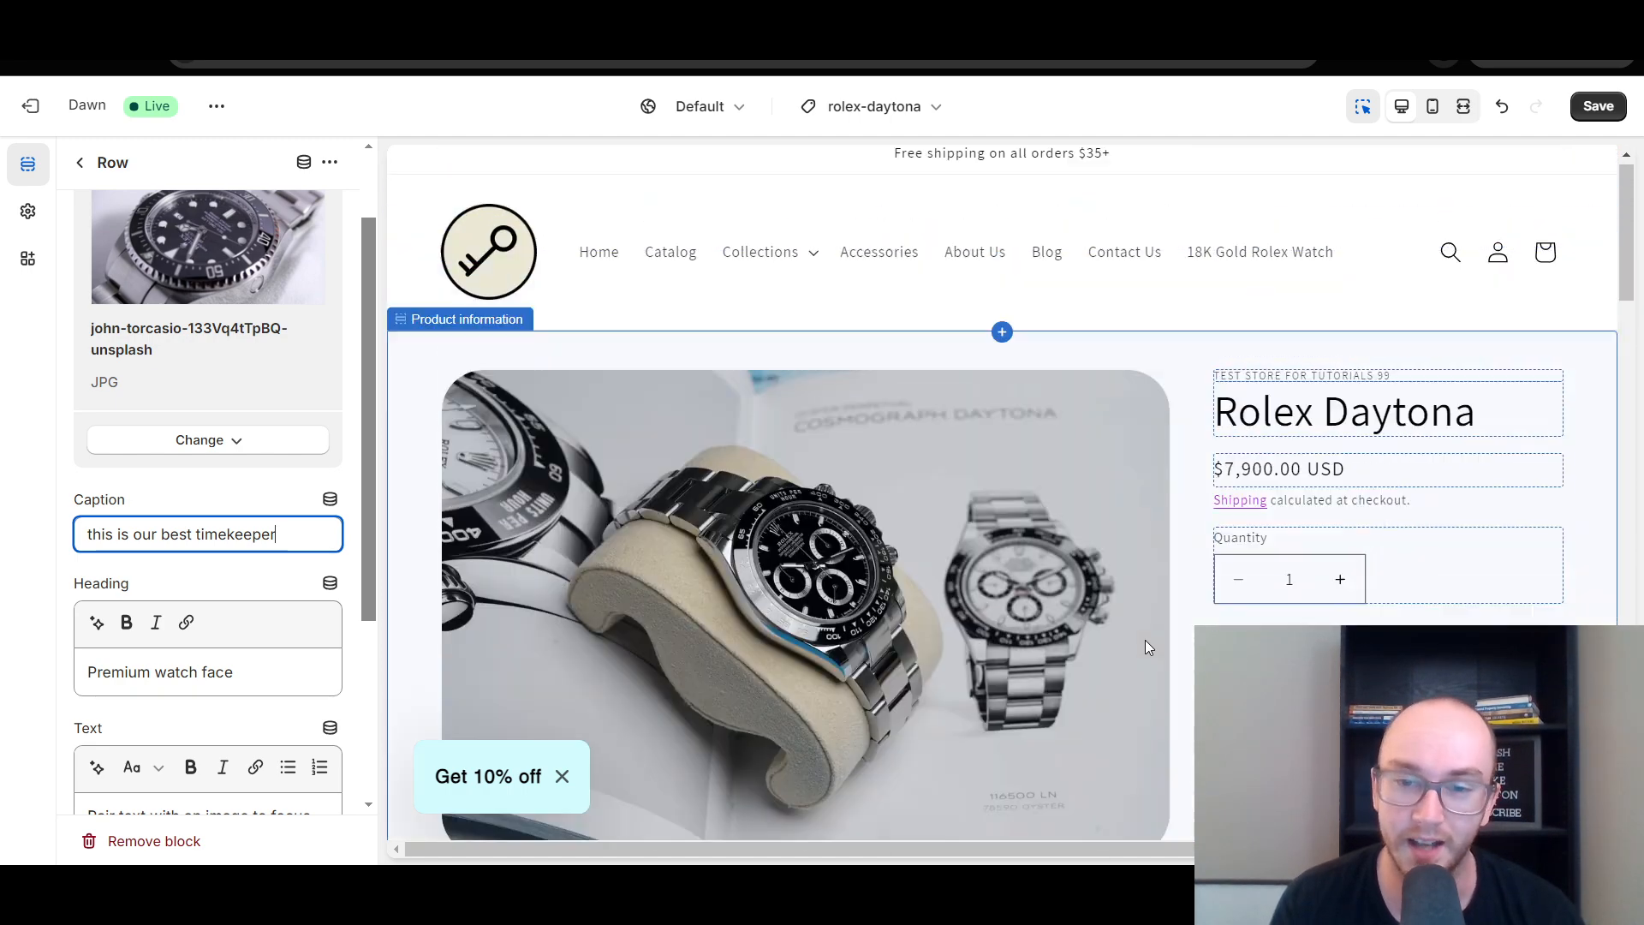
pyautogui.scroll(-10, 1199, 514)
pyautogui.scroll(3, 1158, 611)
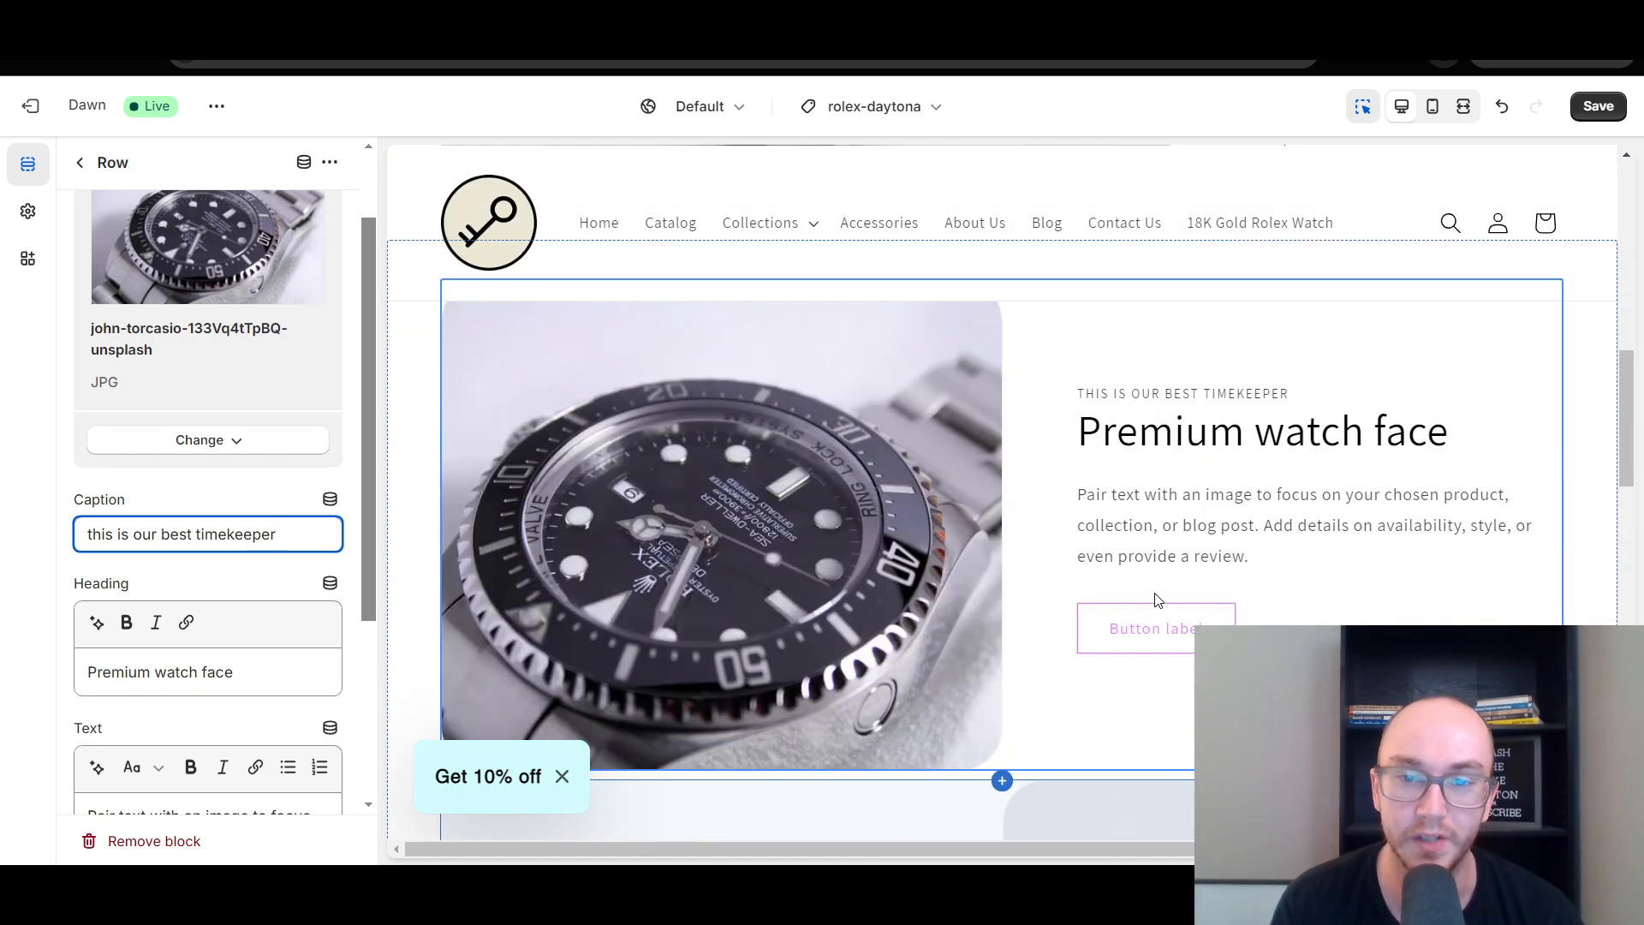
# Step: Clear the first row's button label so the row has no button
pyautogui.scroll(-4, 269, 622)
pyautogui.click(197, 697)
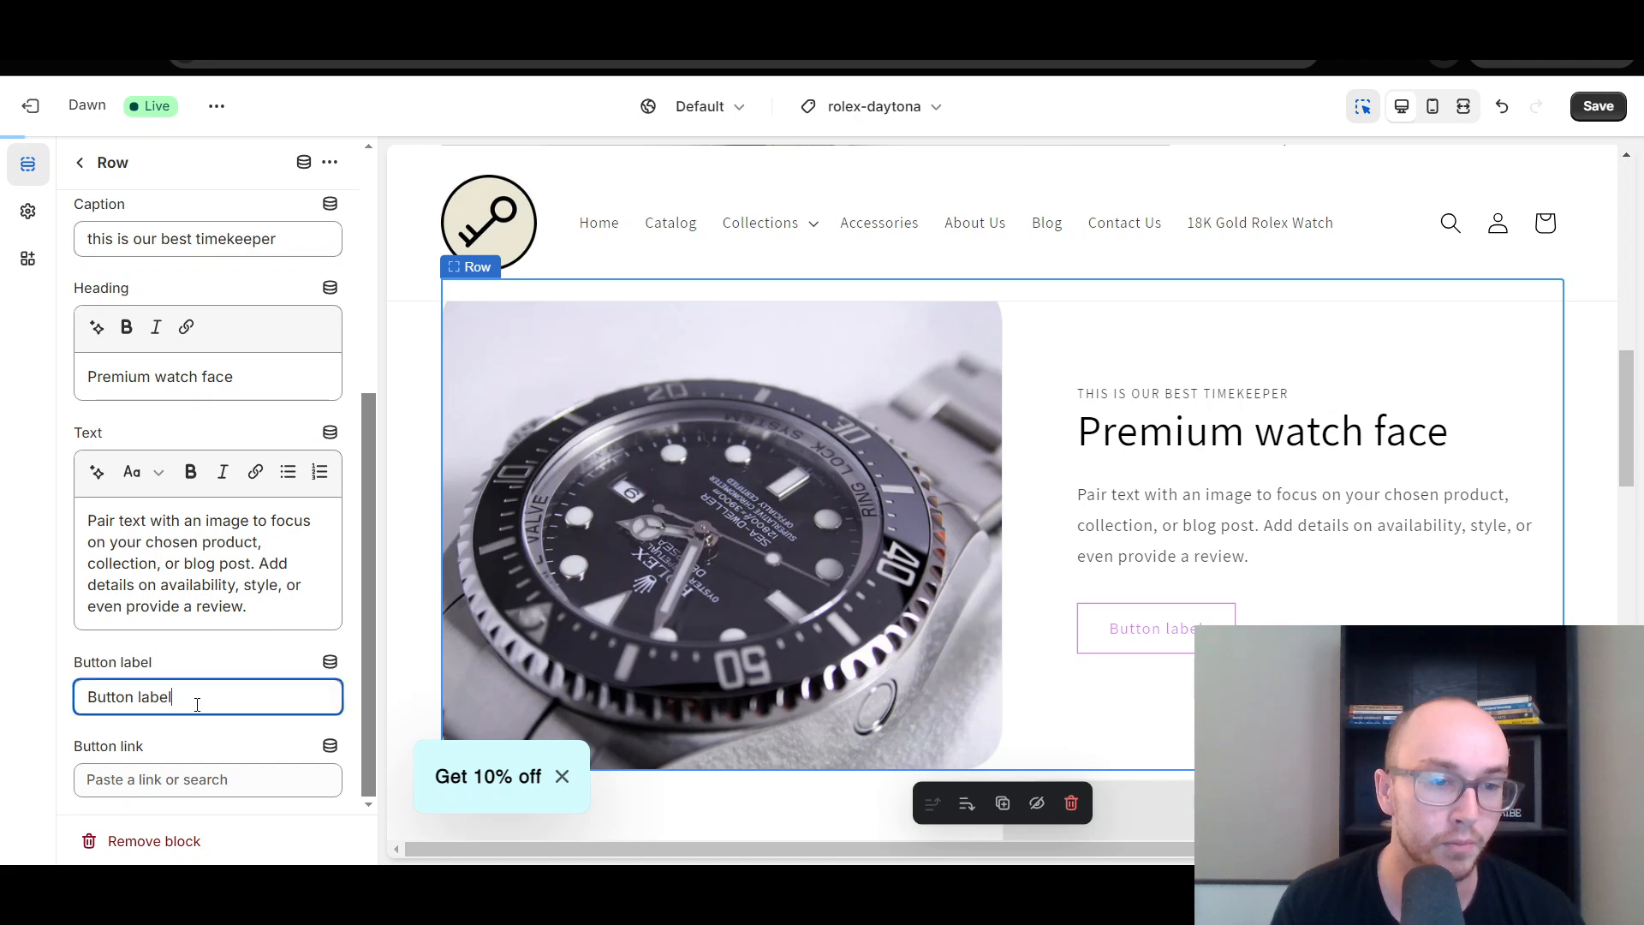
pyautogui.moveTo(110, 682); pyautogui.dragTo(86, 697)
pyautogui.press('BackSpace')
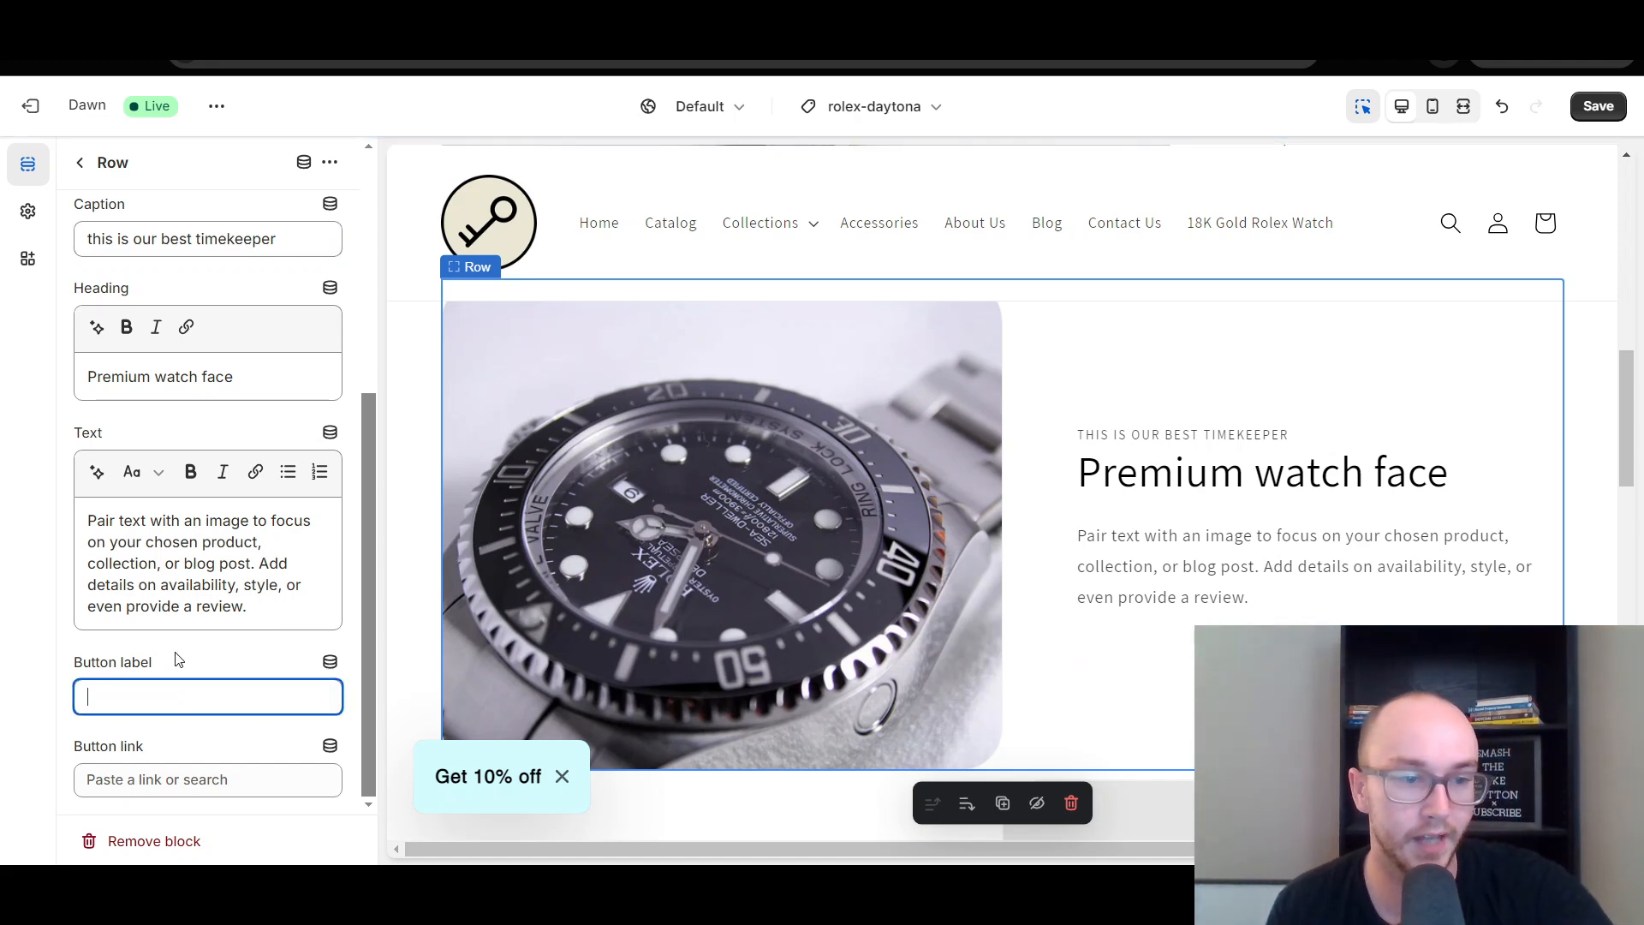
pyautogui.click(182, 658)
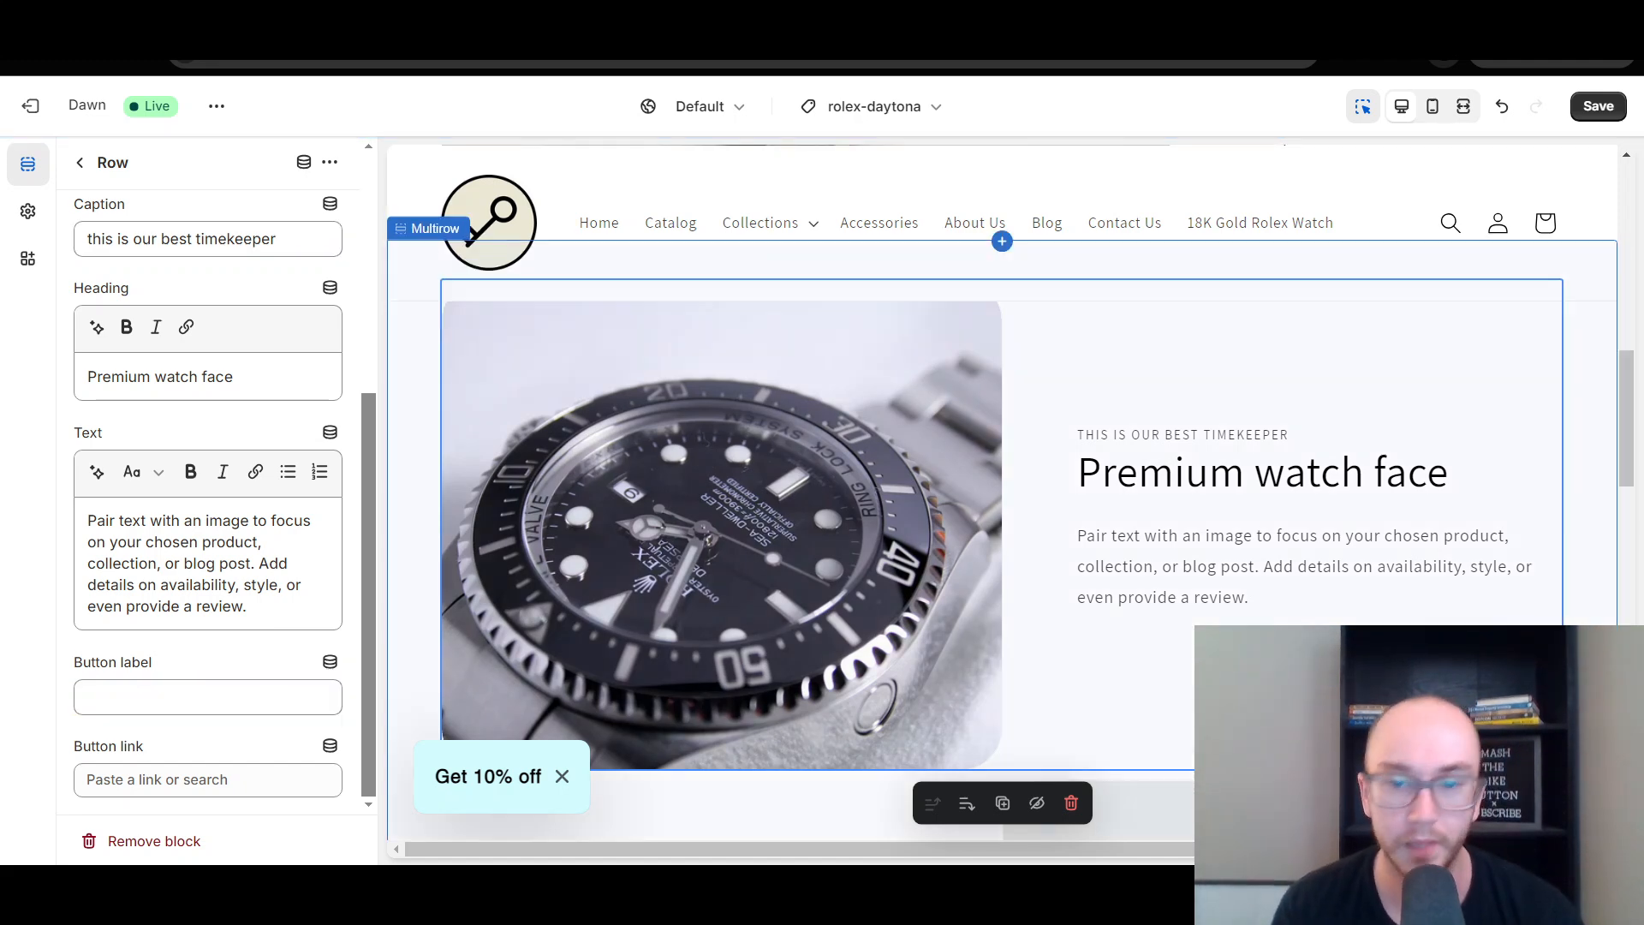
# Step: Look over the second Multirow row in the preview along with its image, caption, heading, text and button settings
pyautogui.scroll(-4, 1314, 535)
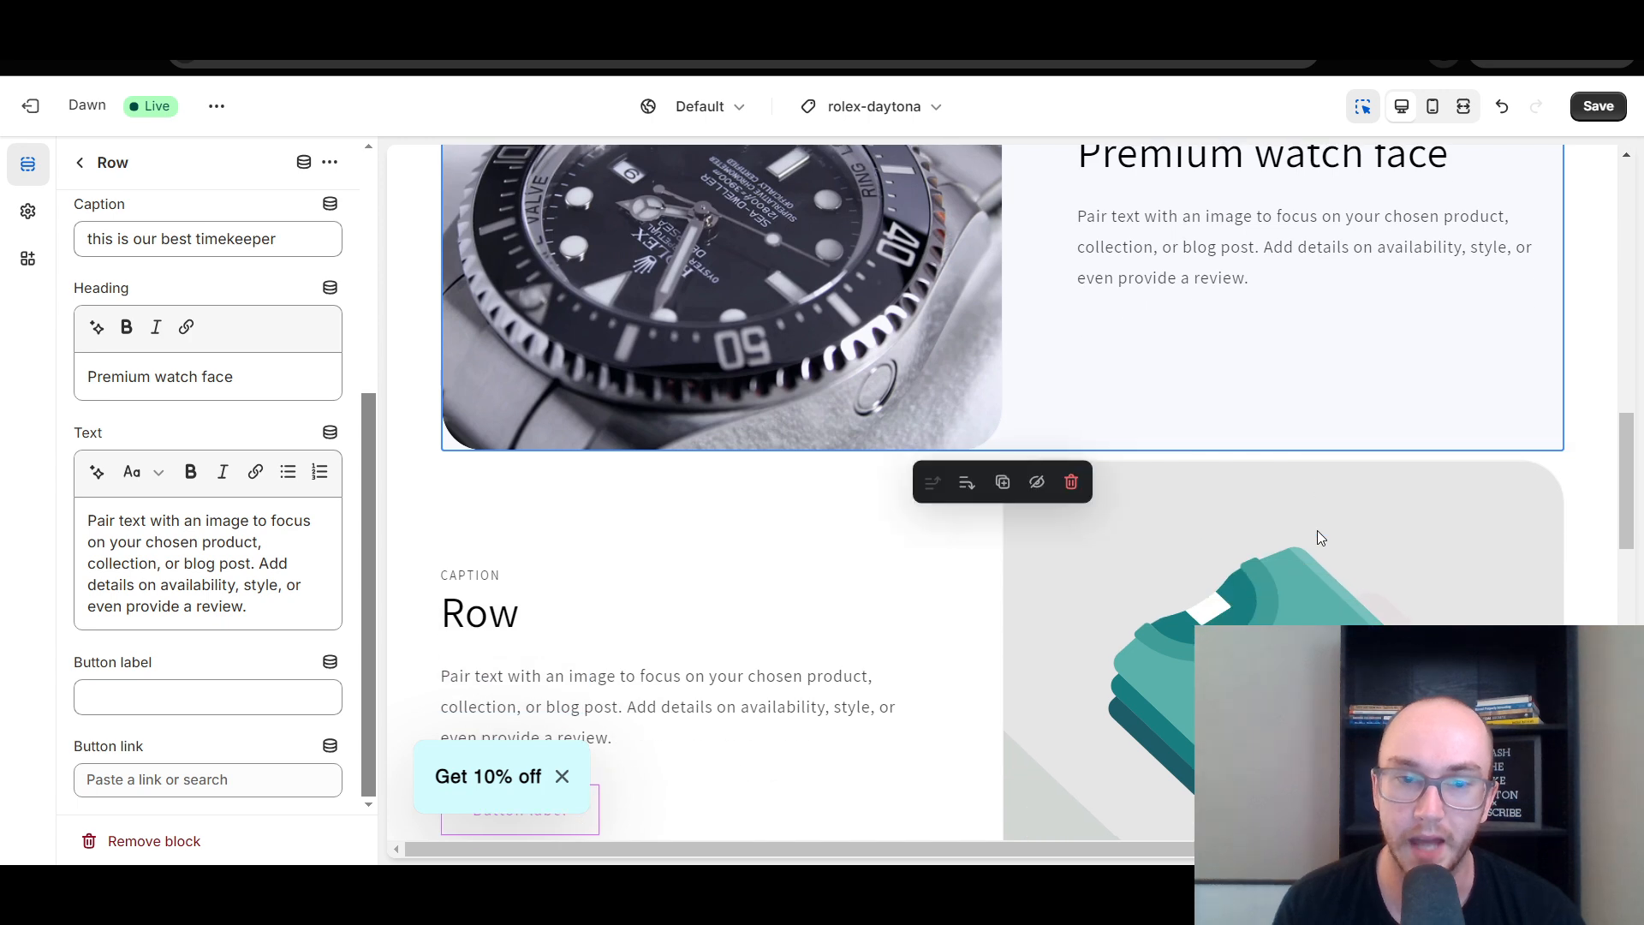
pyautogui.scroll(2, 1315, 535)
pyautogui.scroll(1, 1619, 483)
pyautogui.moveTo(1629, 460)
pyautogui.mouseDown()
pyautogui.moveTo(1638, 424)
pyautogui.moveTo(1638, 449)
pyautogui.mouseUp()
pyautogui.scroll(-5, 939, 597)
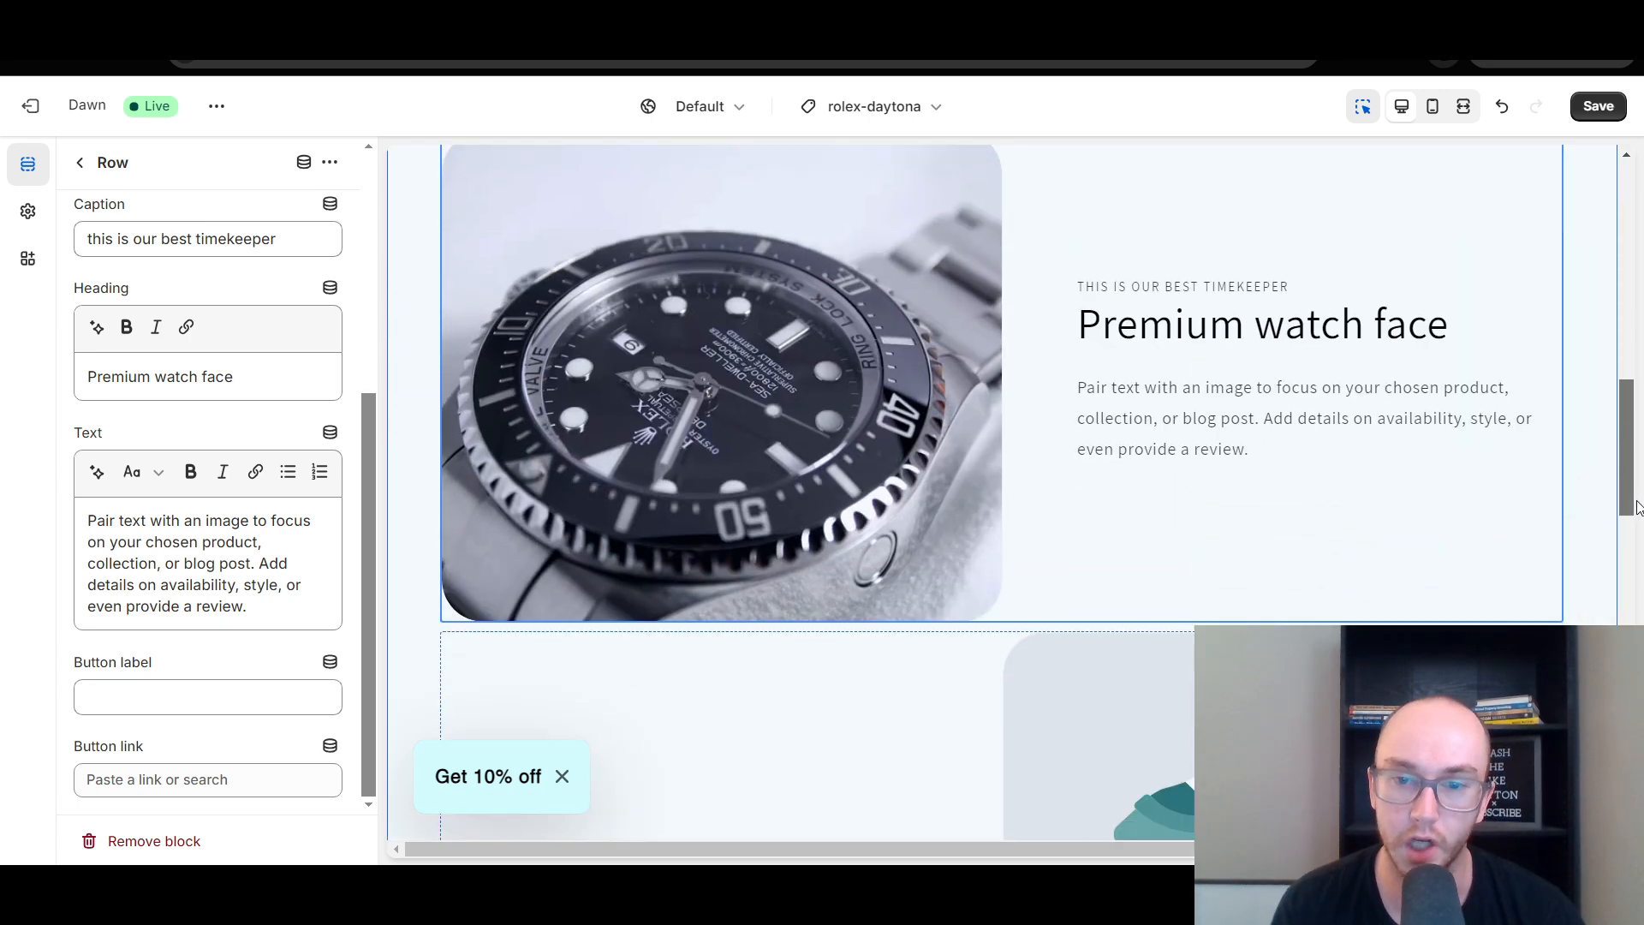
pyautogui.click(876, 603)
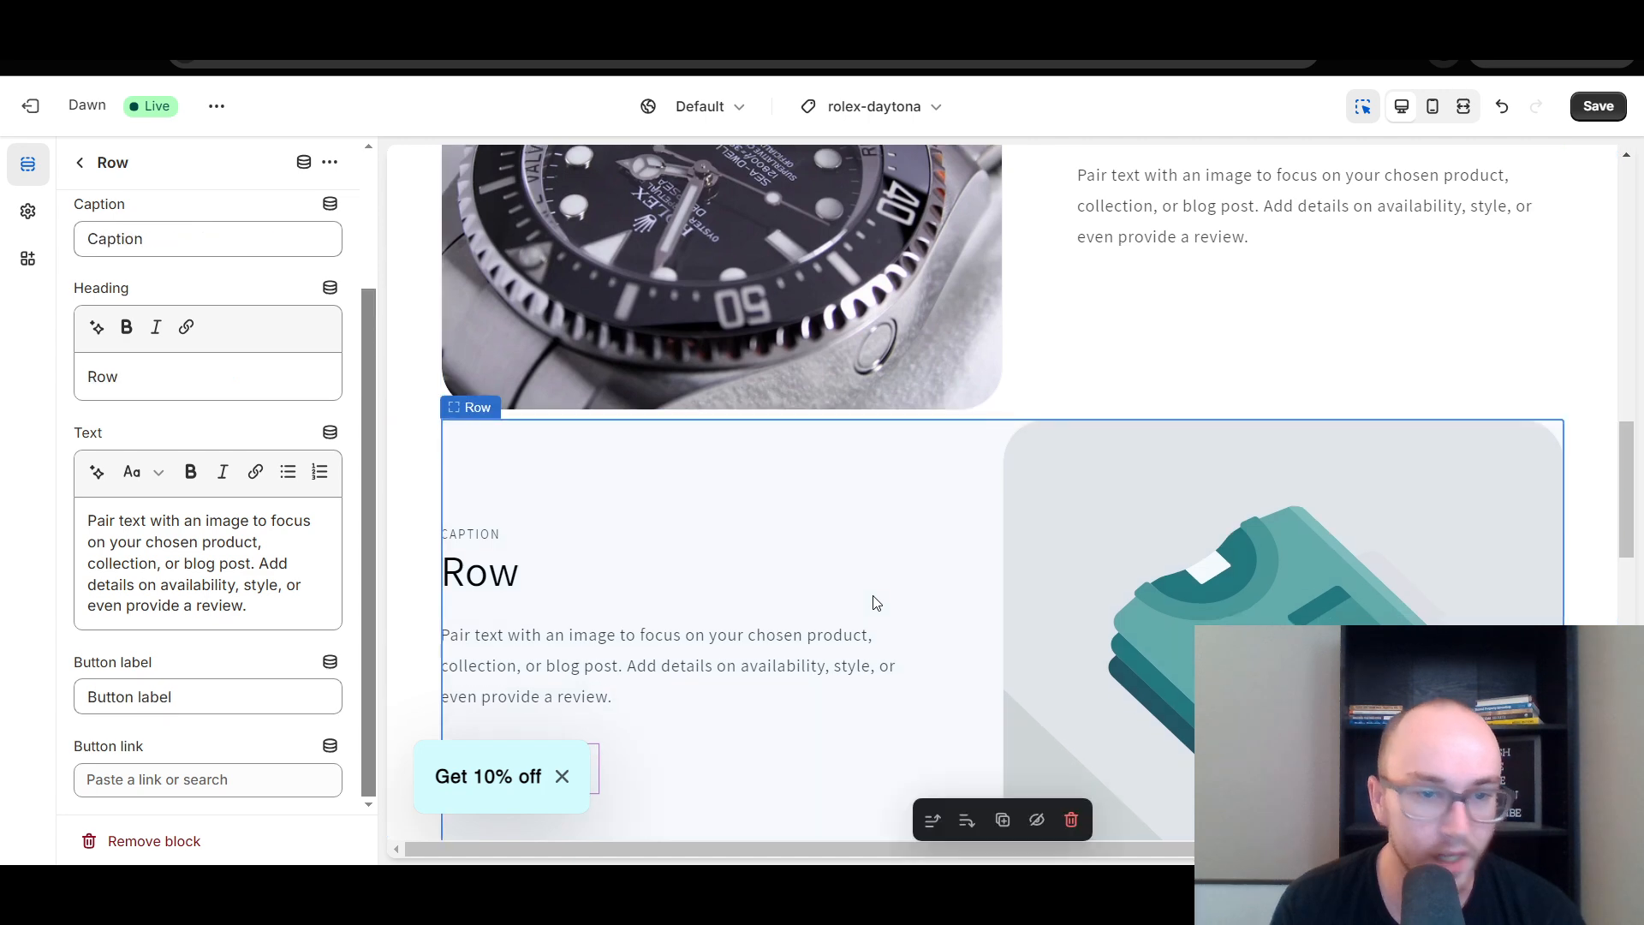
pyautogui.scroll(10, 439, 383)
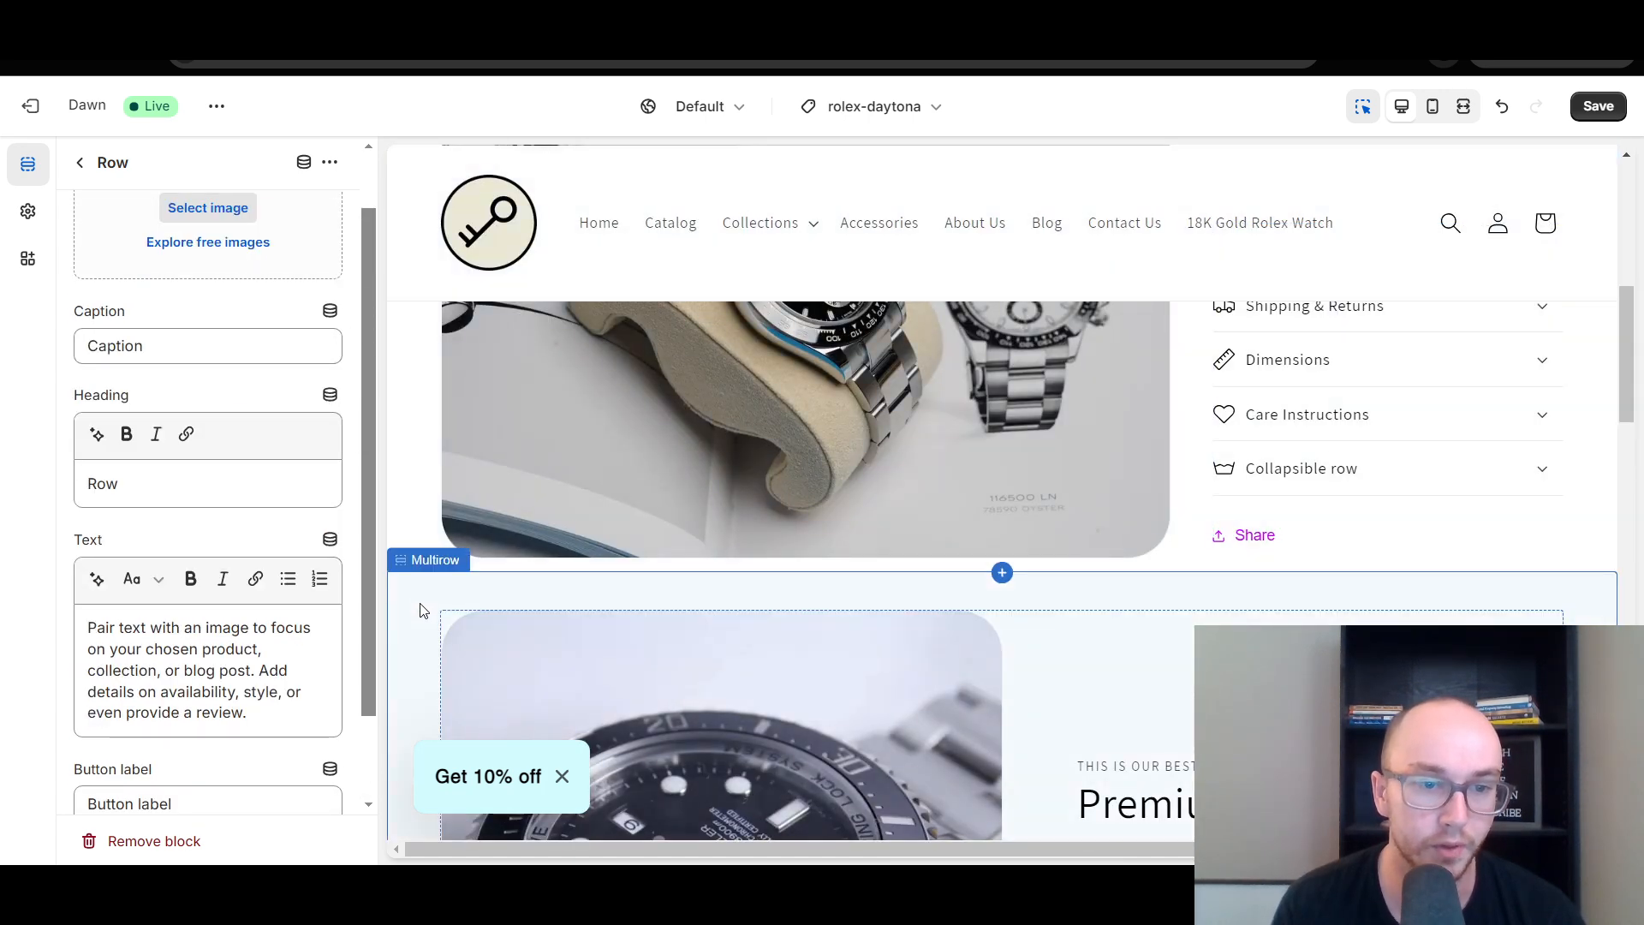
# Step: Try the Small and Large heading sizes and the Subtitle text style in the Multirow section, returning to Medium and Body
pyautogui.click(420, 611)
pyautogui.click(257, 471)
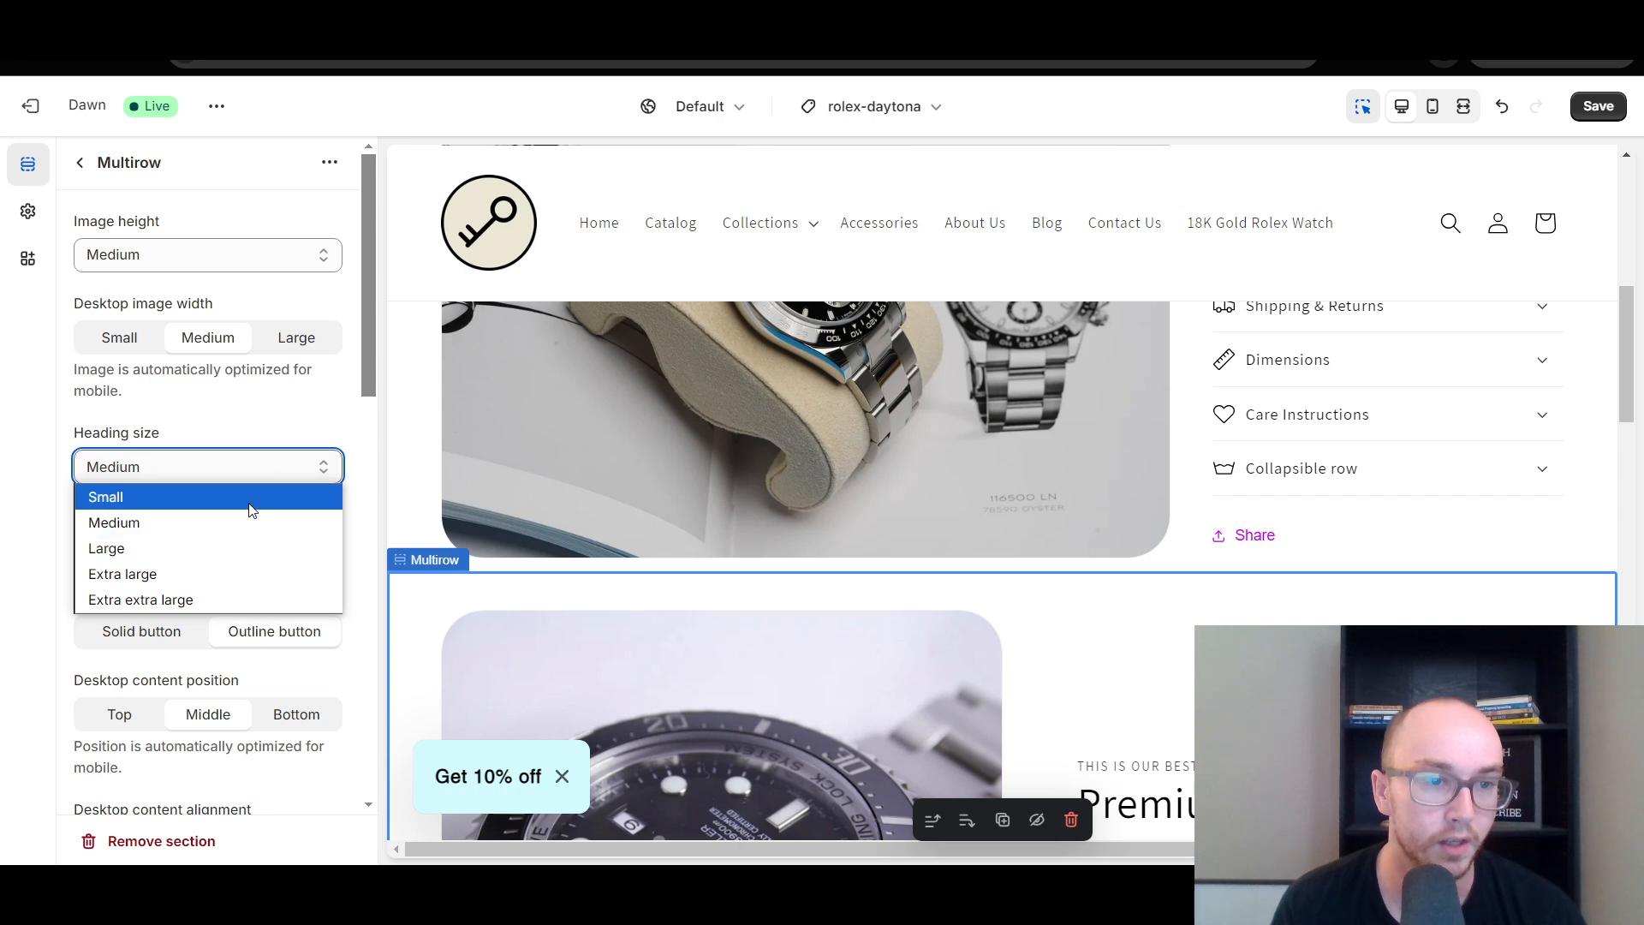
pyautogui.click(249, 497)
pyautogui.click(238, 467)
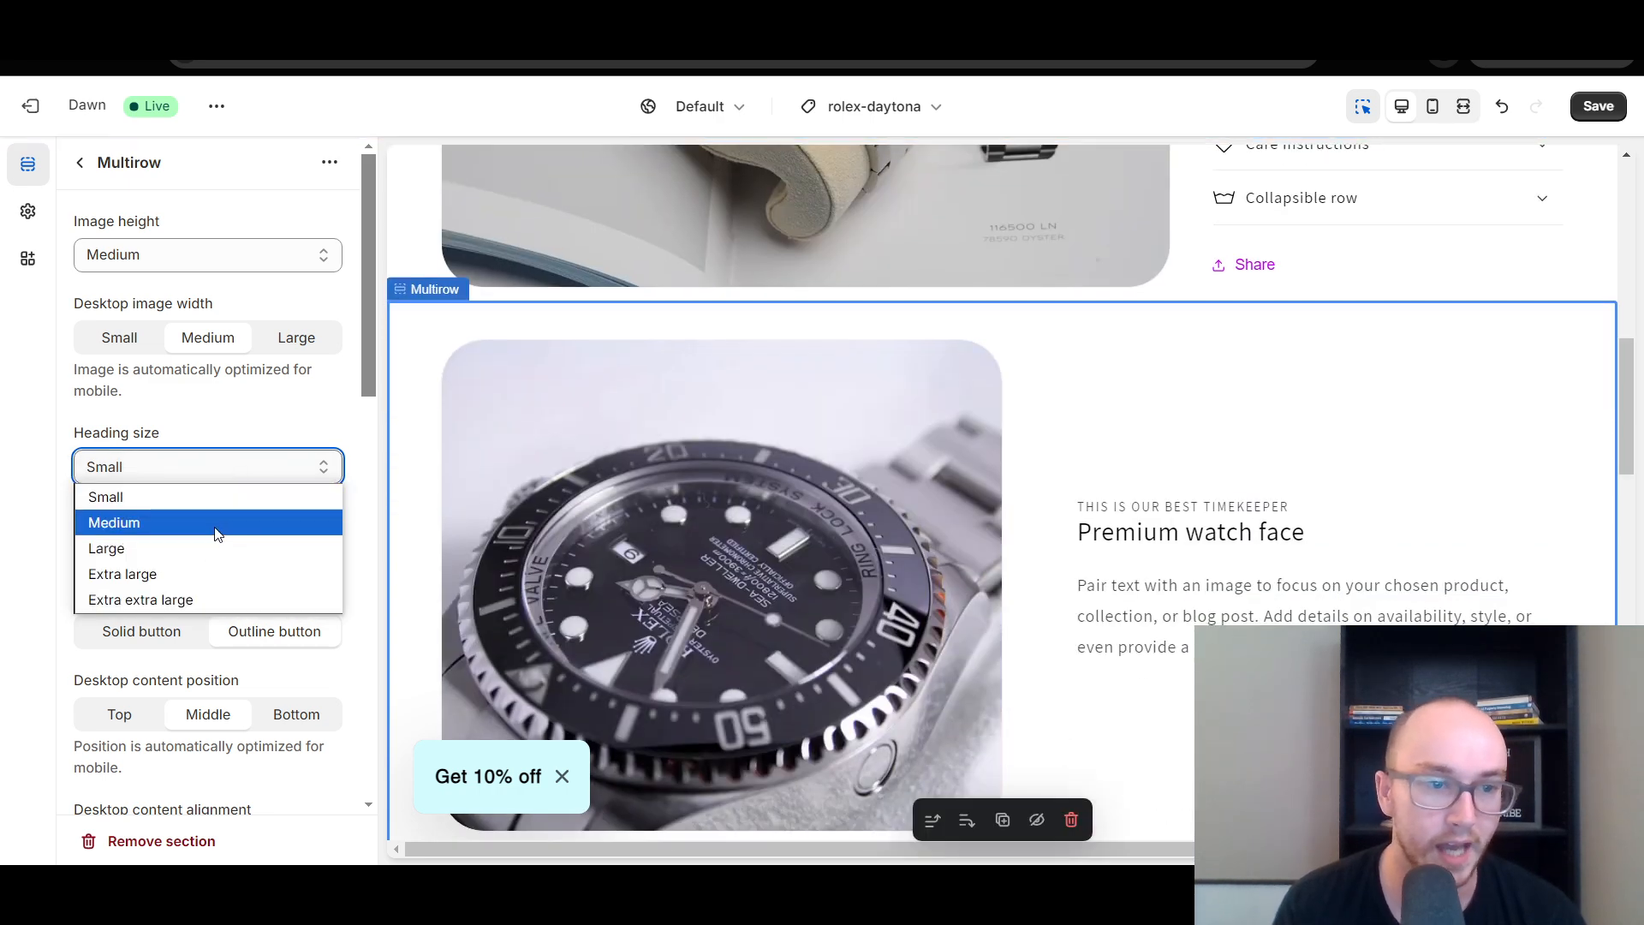
pyautogui.click(220, 523)
pyautogui.click(227, 476)
pyautogui.click(203, 550)
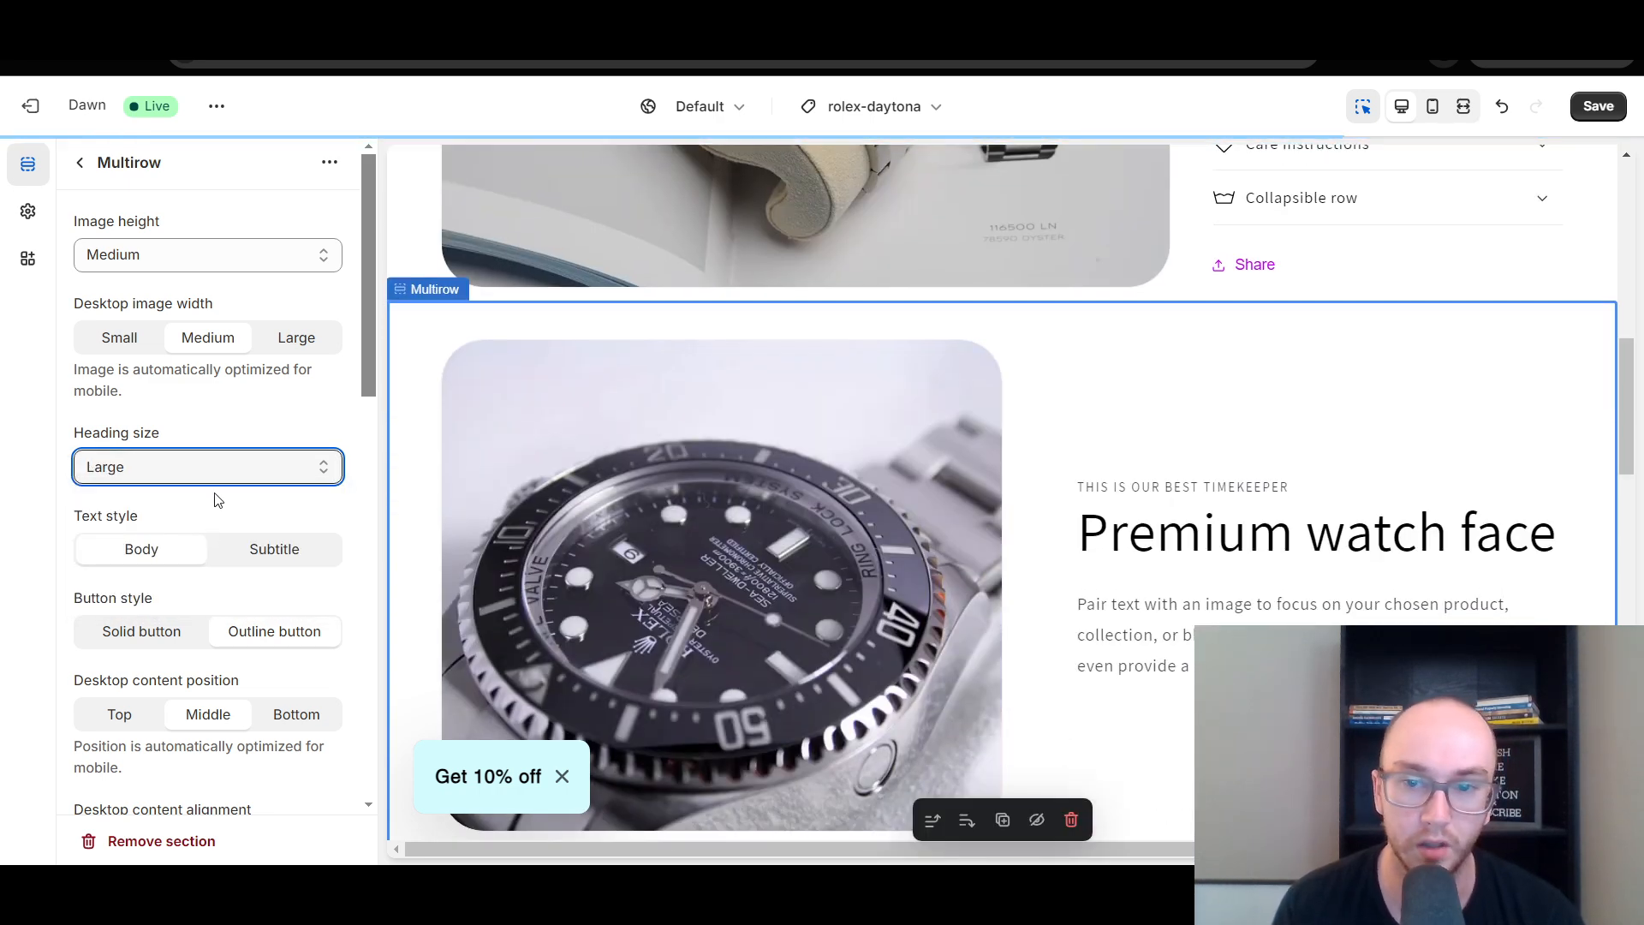
pyautogui.click(216, 476)
pyautogui.click(211, 526)
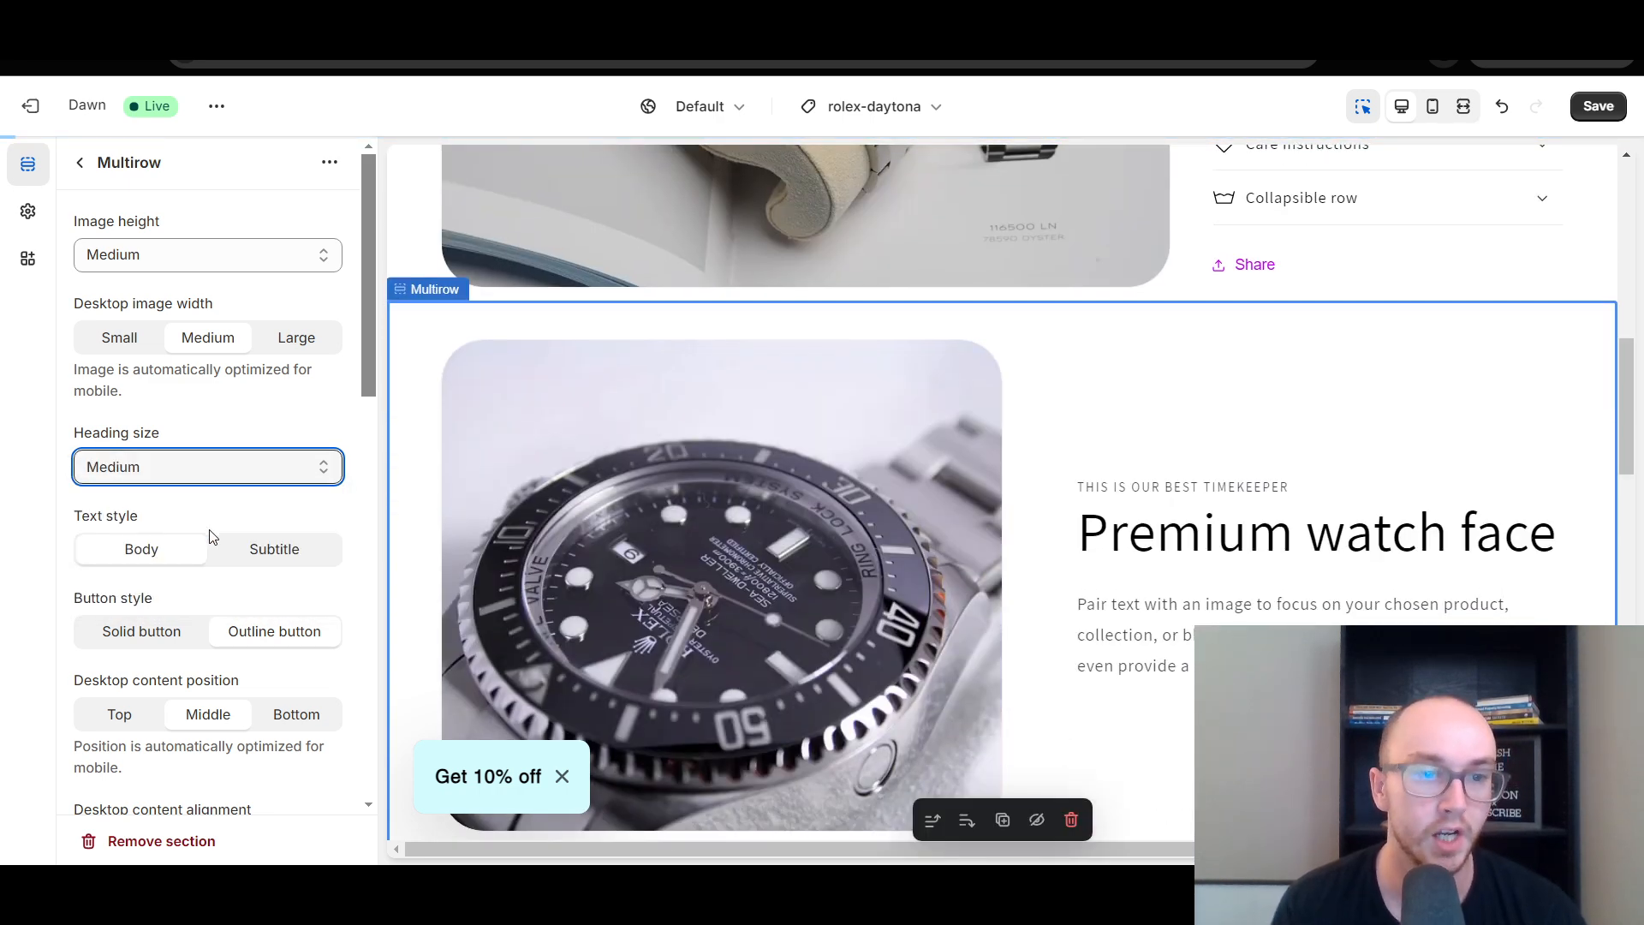
pyautogui.click(276, 553)
pyautogui.click(152, 553)
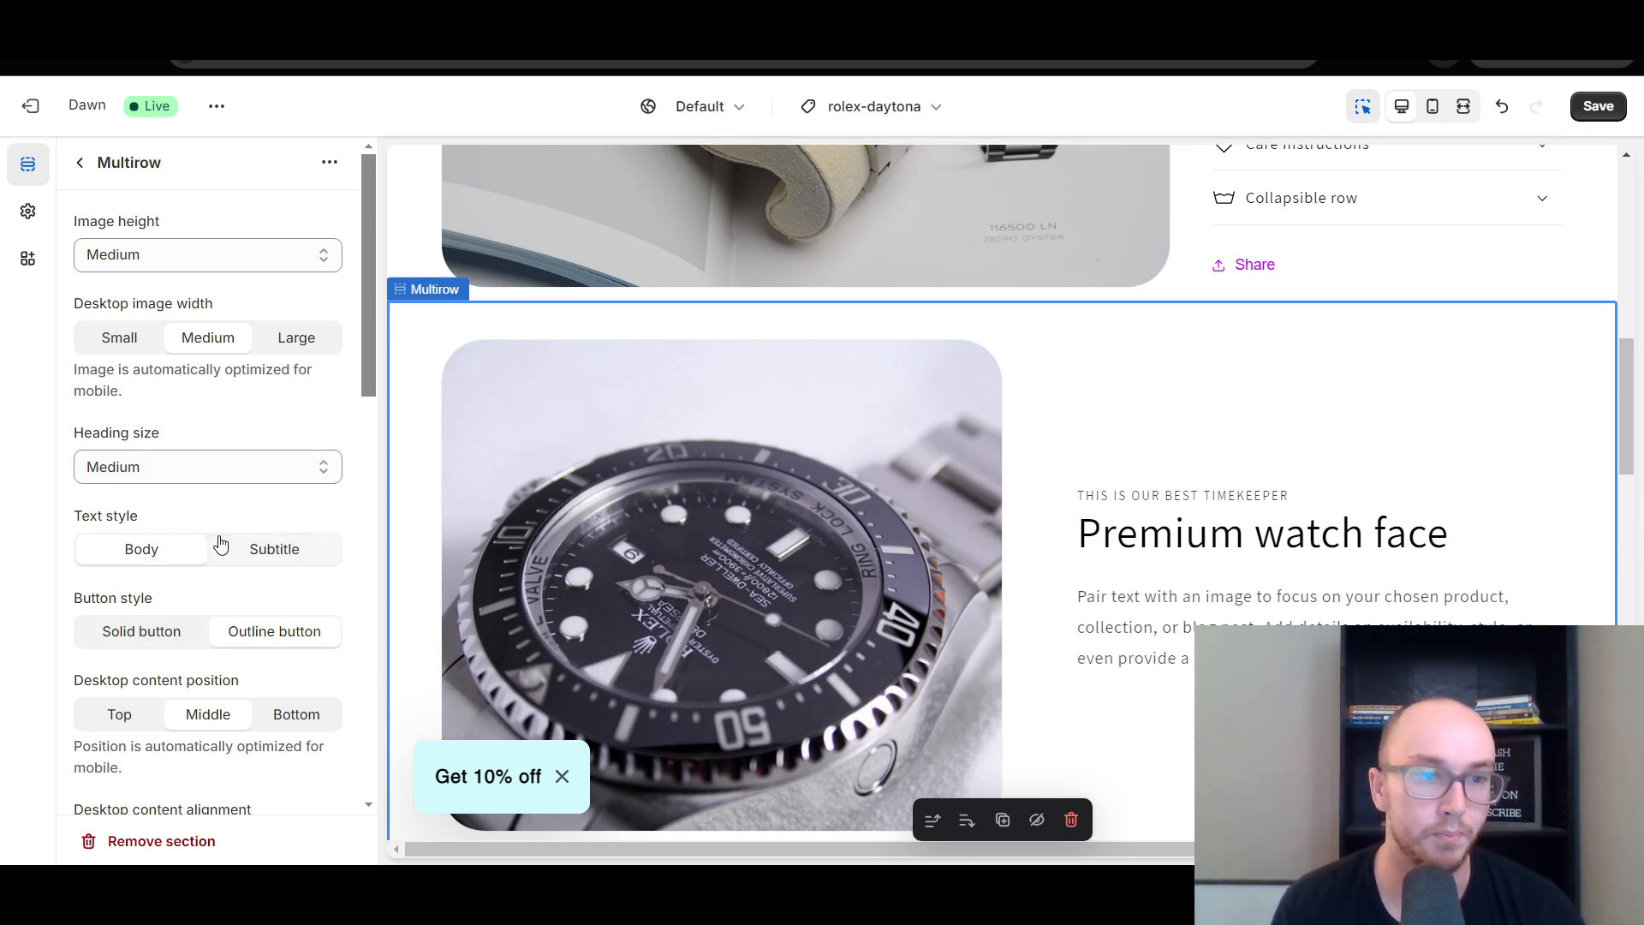
# Step: Try the Small and Large desktop image widths in the Multirow section, check the rows in the preview, and return to Medium
pyautogui.click(144, 339)
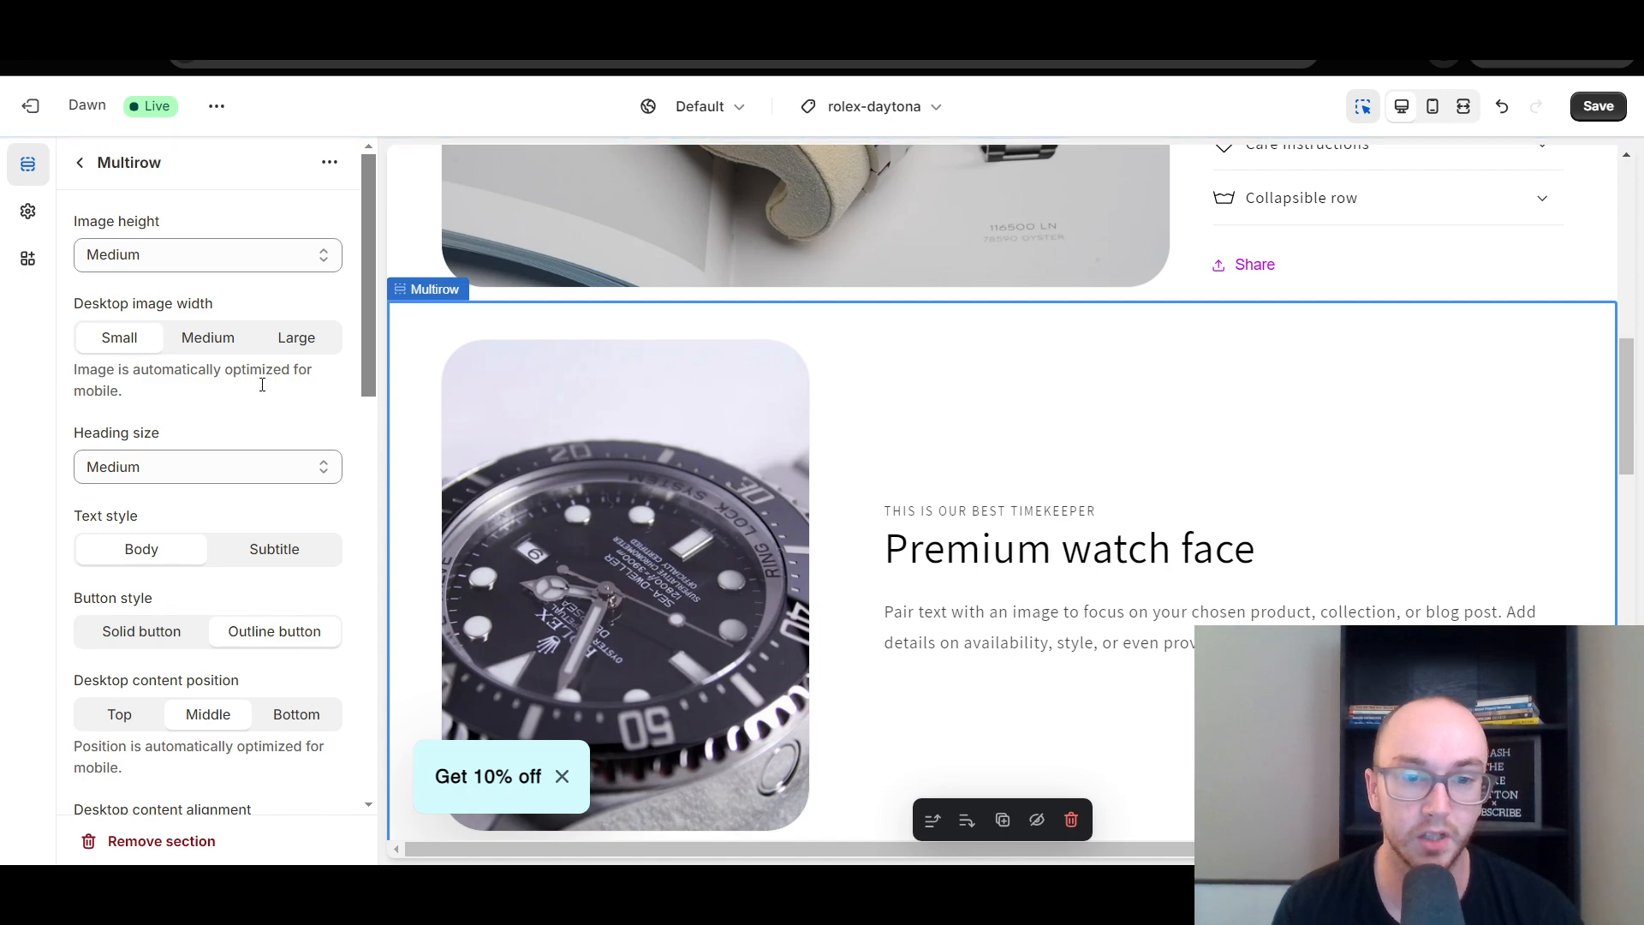
pyautogui.scroll(-4, 261, 378)
pyautogui.scroll(-4, 514, 497)
pyautogui.scroll(-5, 539, 535)
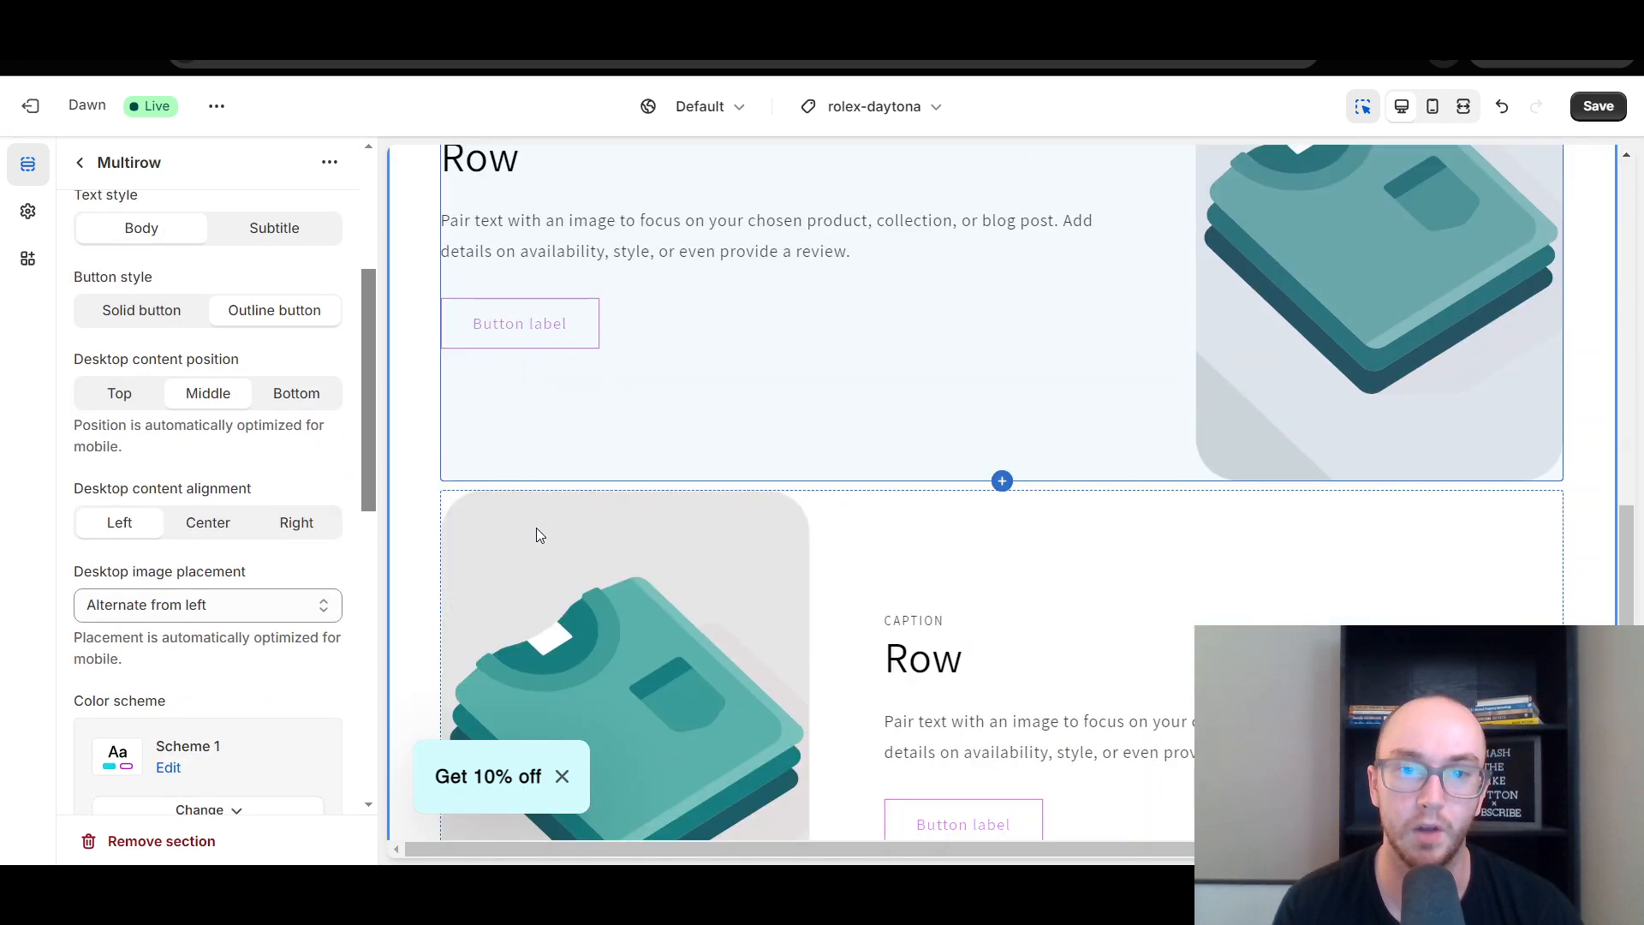
pyautogui.scroll(10, 536, 531)
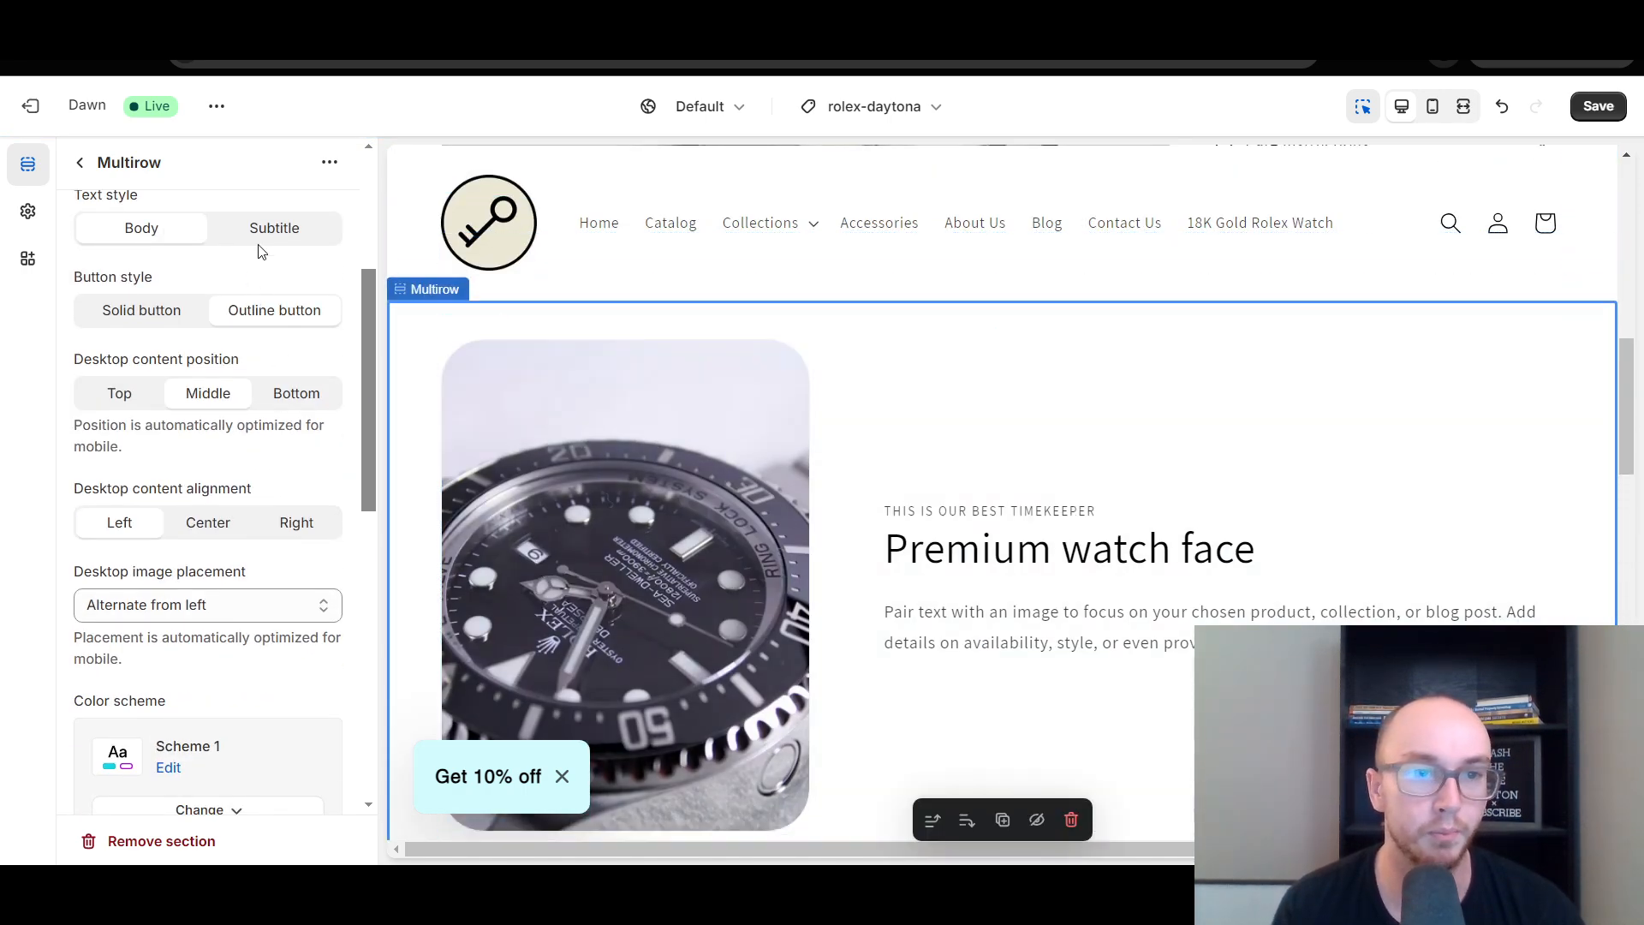
pyautogui.scroll(3, 244, 424)
pyautogui.click(225, 239)
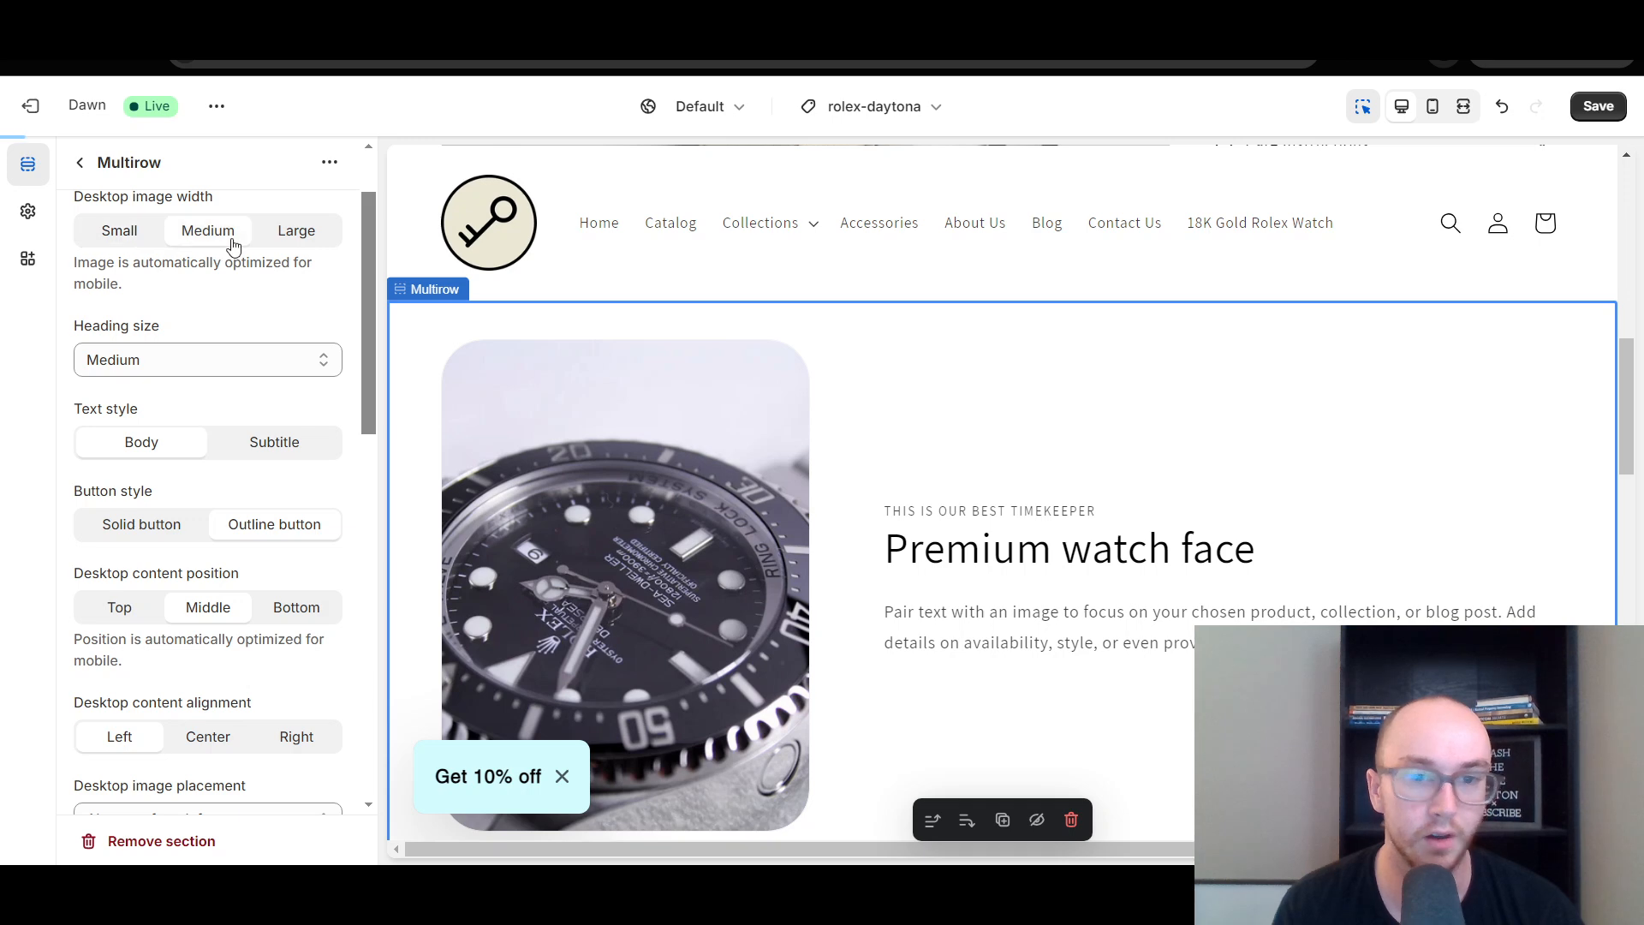
pyautogui.click(292, 237)
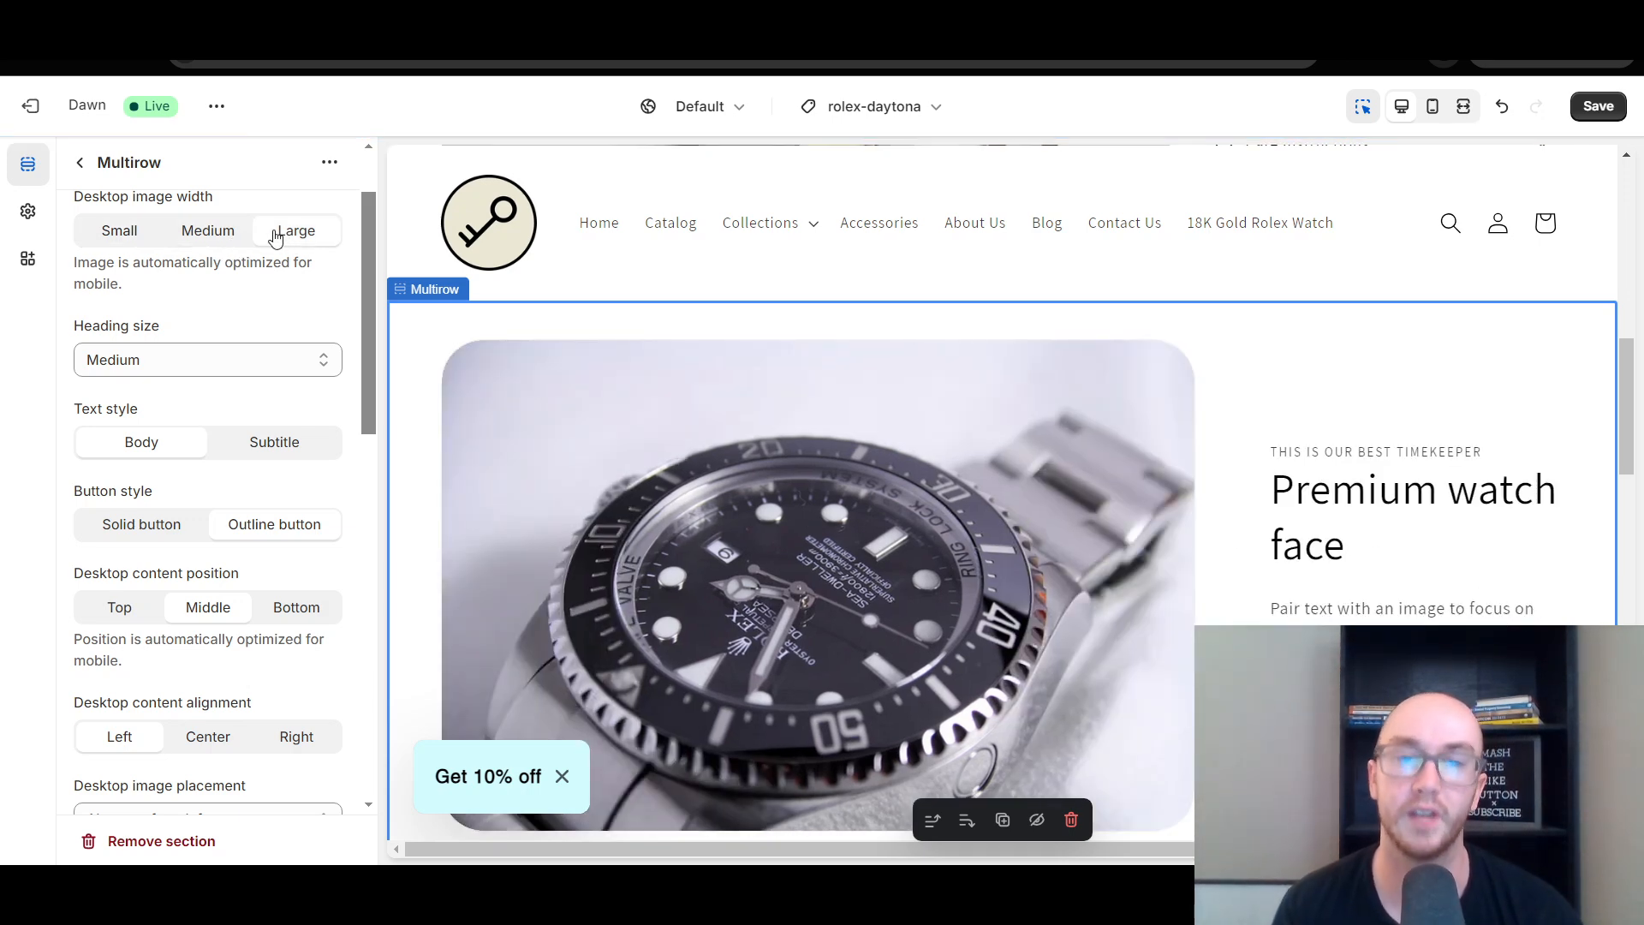
pyautogui.click(214, 231)
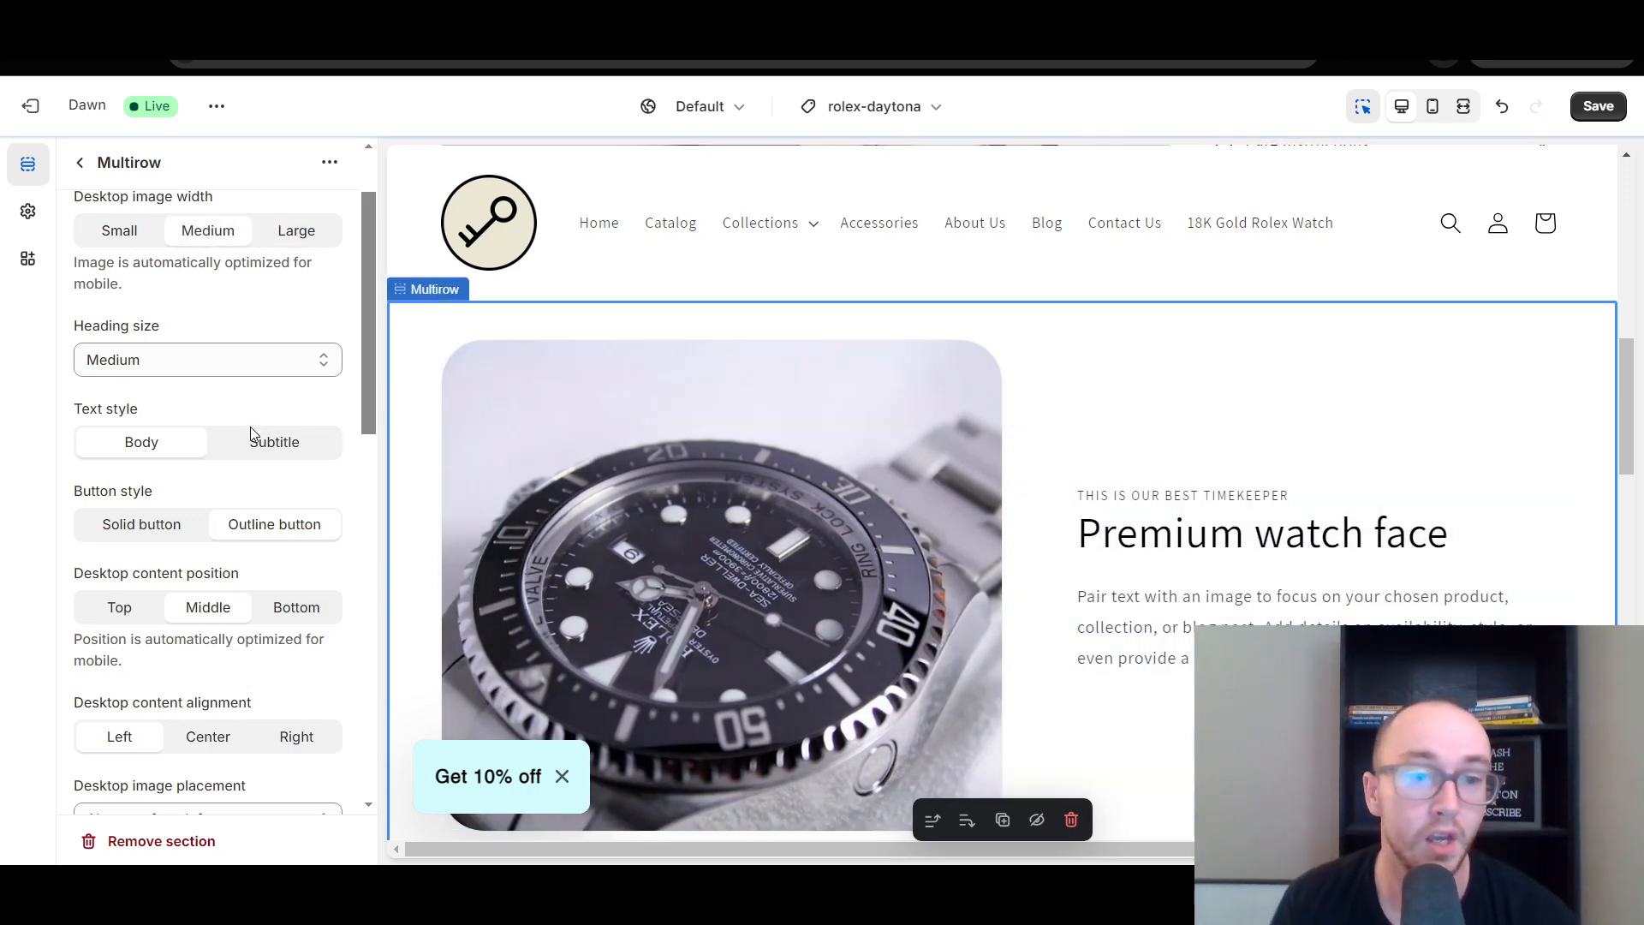
# Step: Compare the Multirow section's desktop content alignments, set the alignment to Right, and check the page preview
pyautogui.scroll(-3, 282, 484)
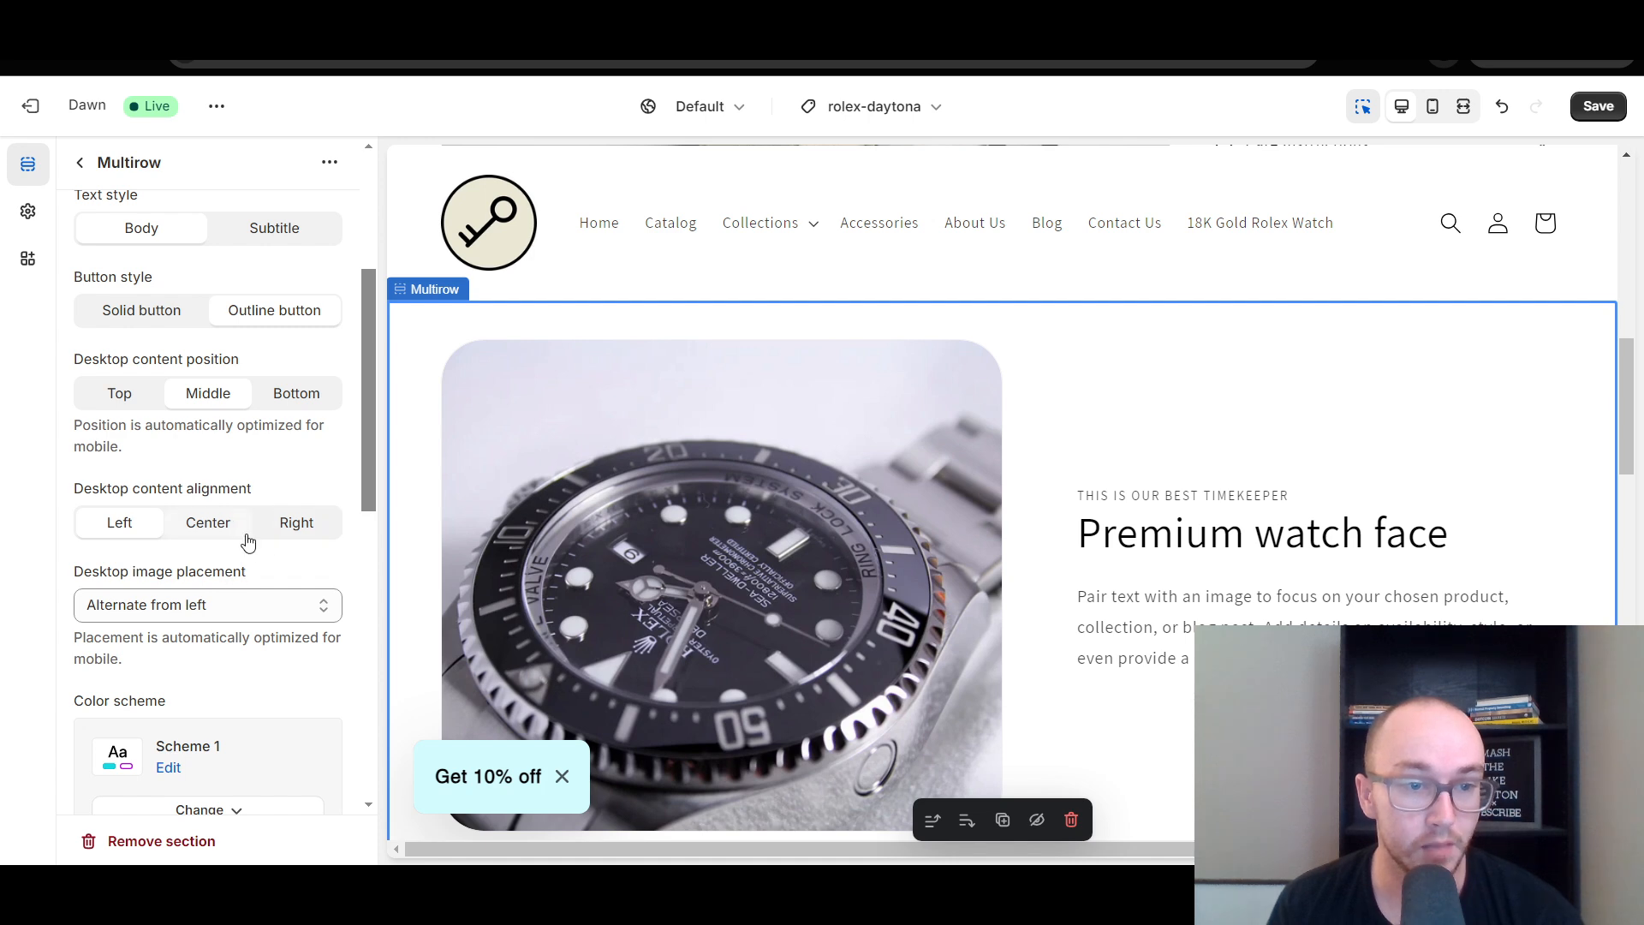
pyautogui.click(304, 524)
pyautogui.click(212, 531)
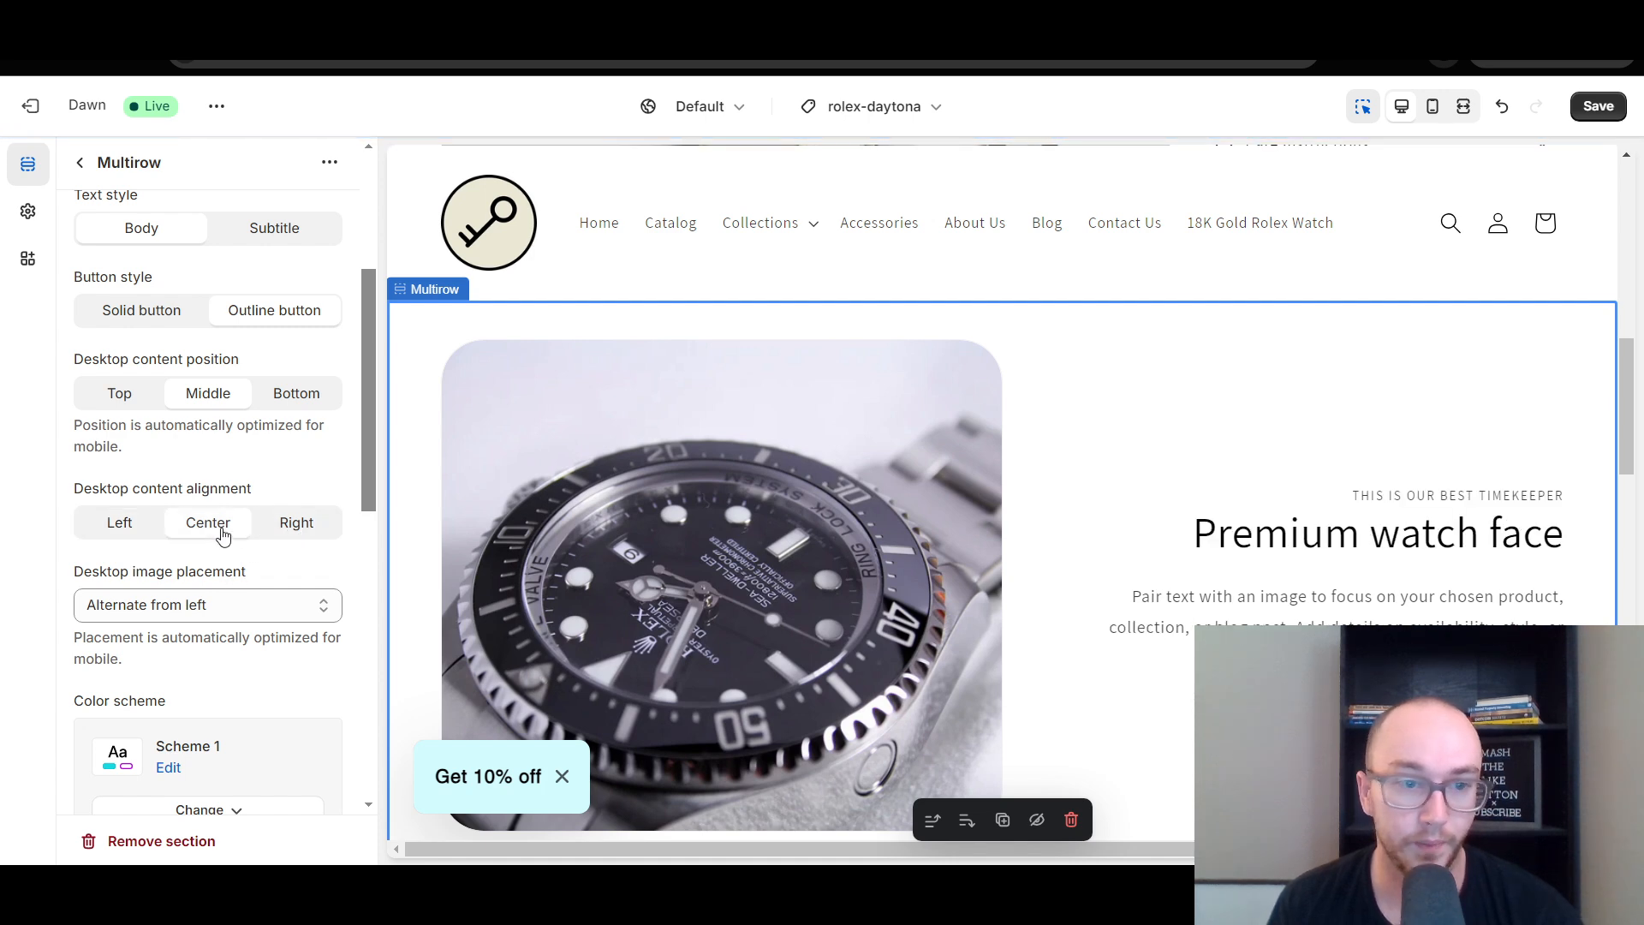
pyautogui.click(155, 524)
pyautogui.click(208, 522)
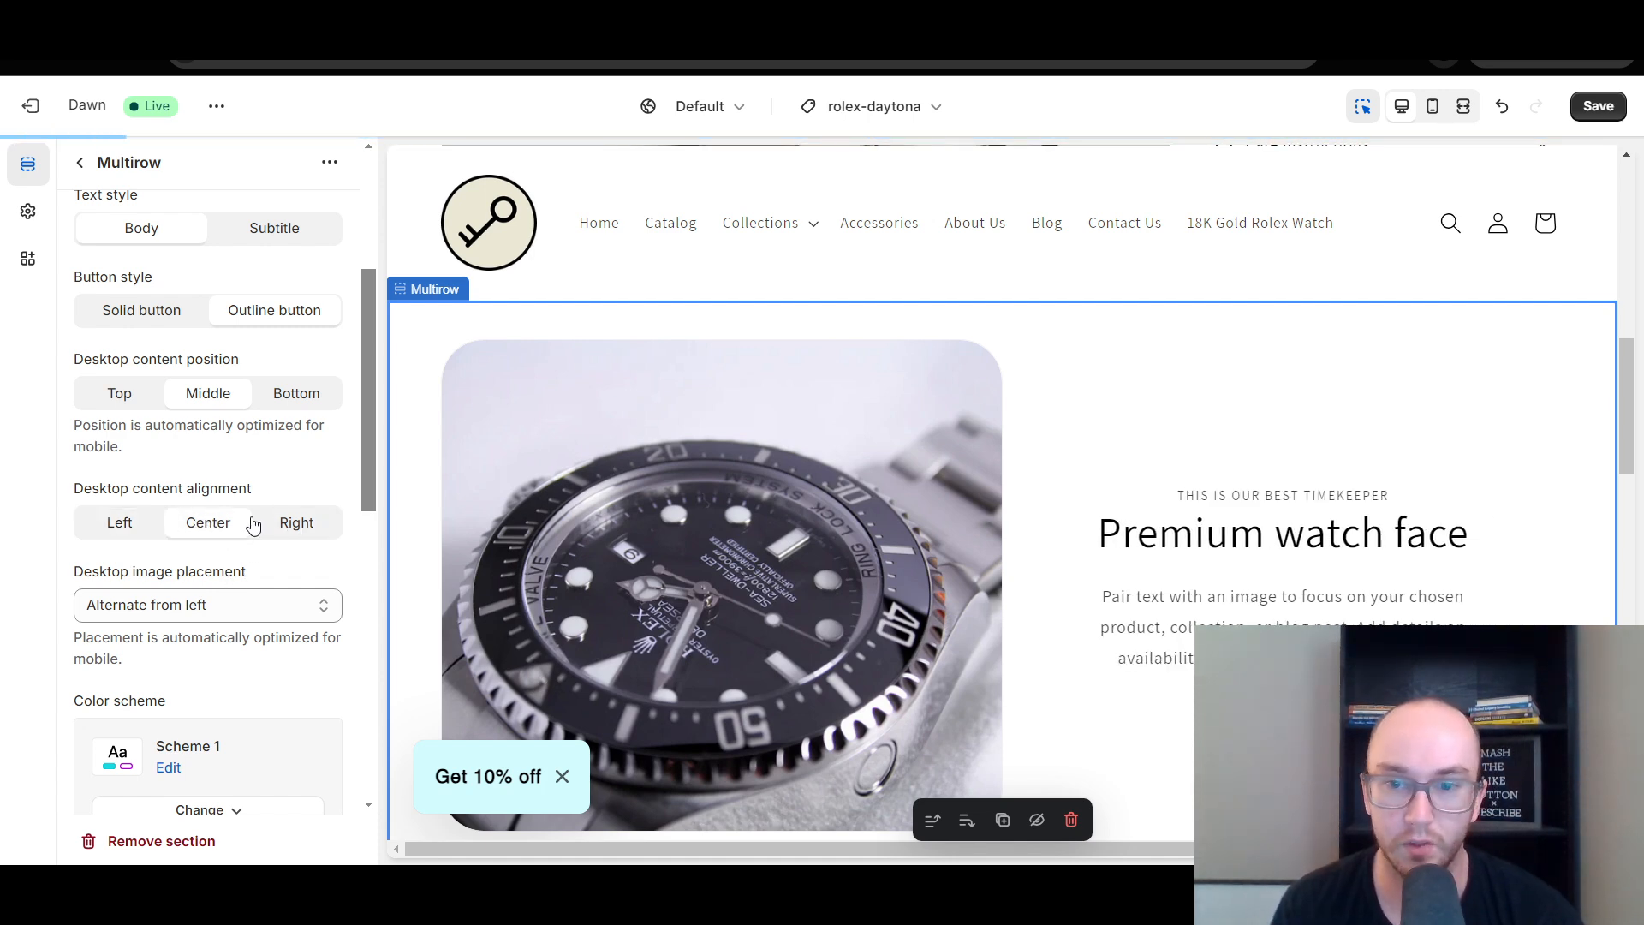
pyautogui.click(294, 522)
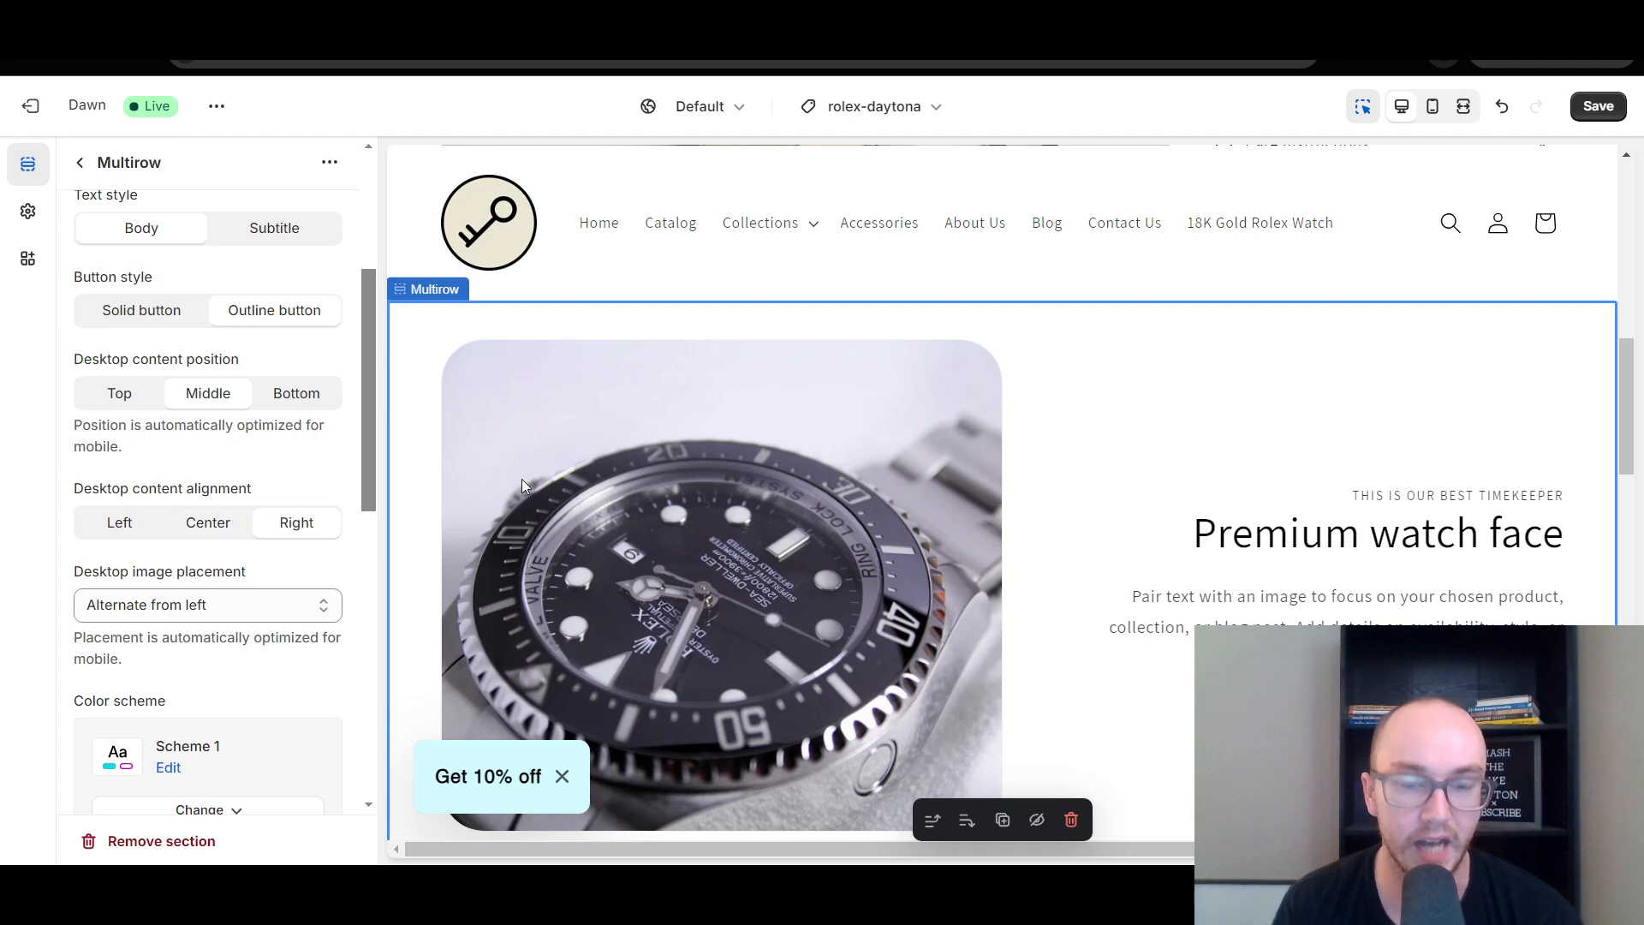
pyautogui.scroll(-5, 579, 470)
pyautogui.scroll(10, 579, 470)
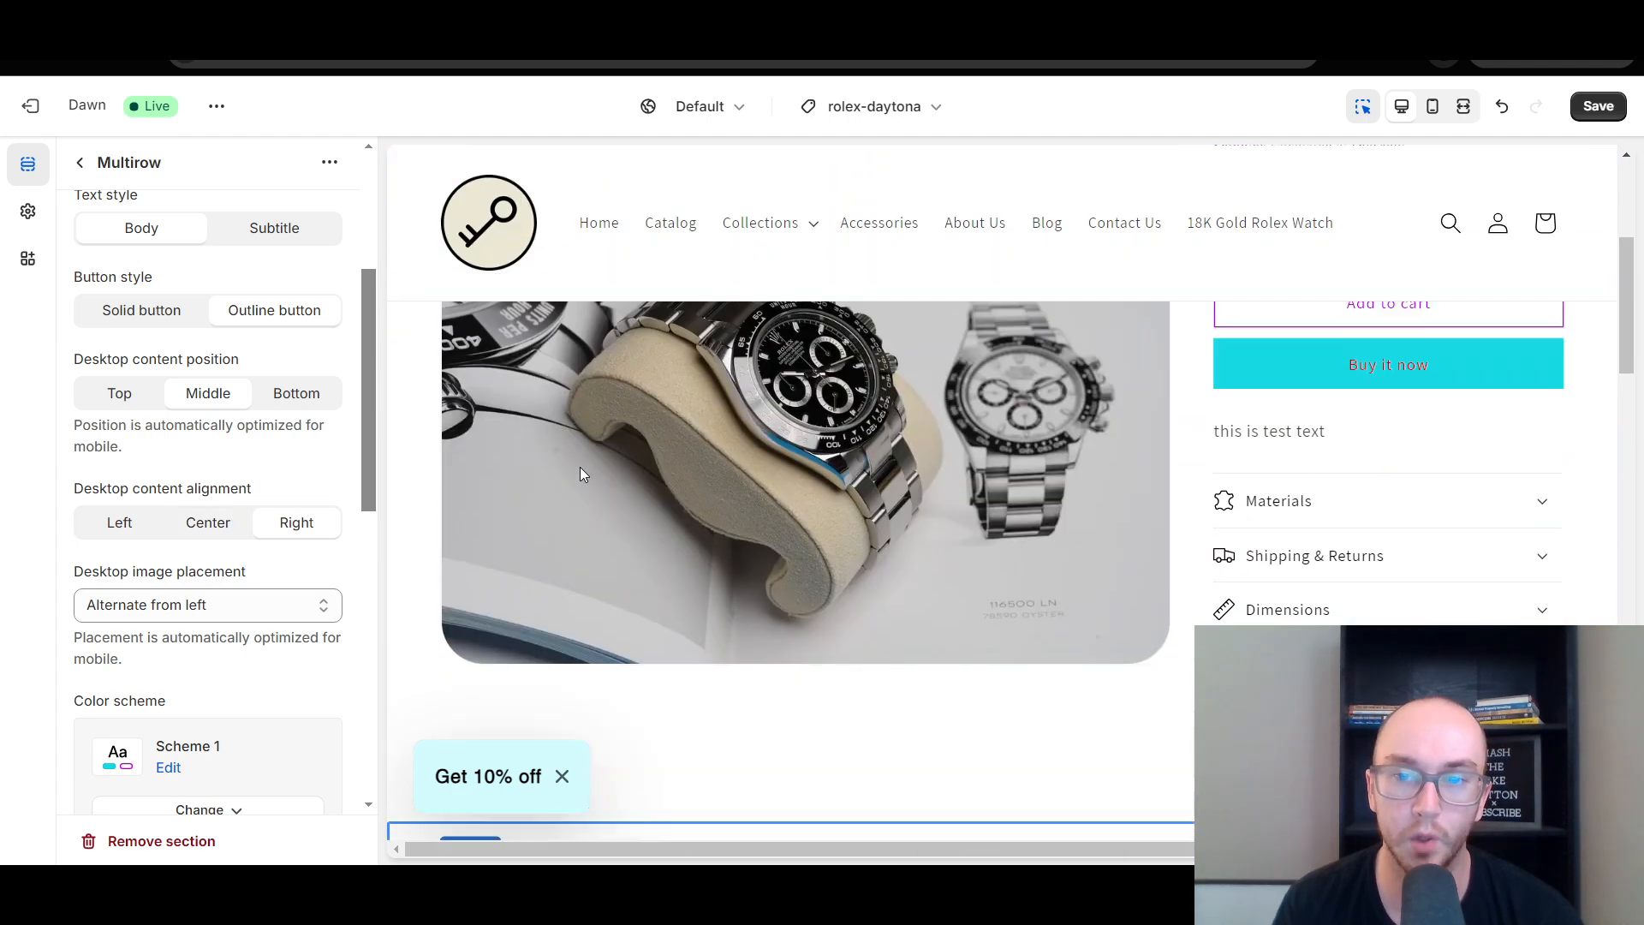
pyautogui.scroll(-5, 580, 473)
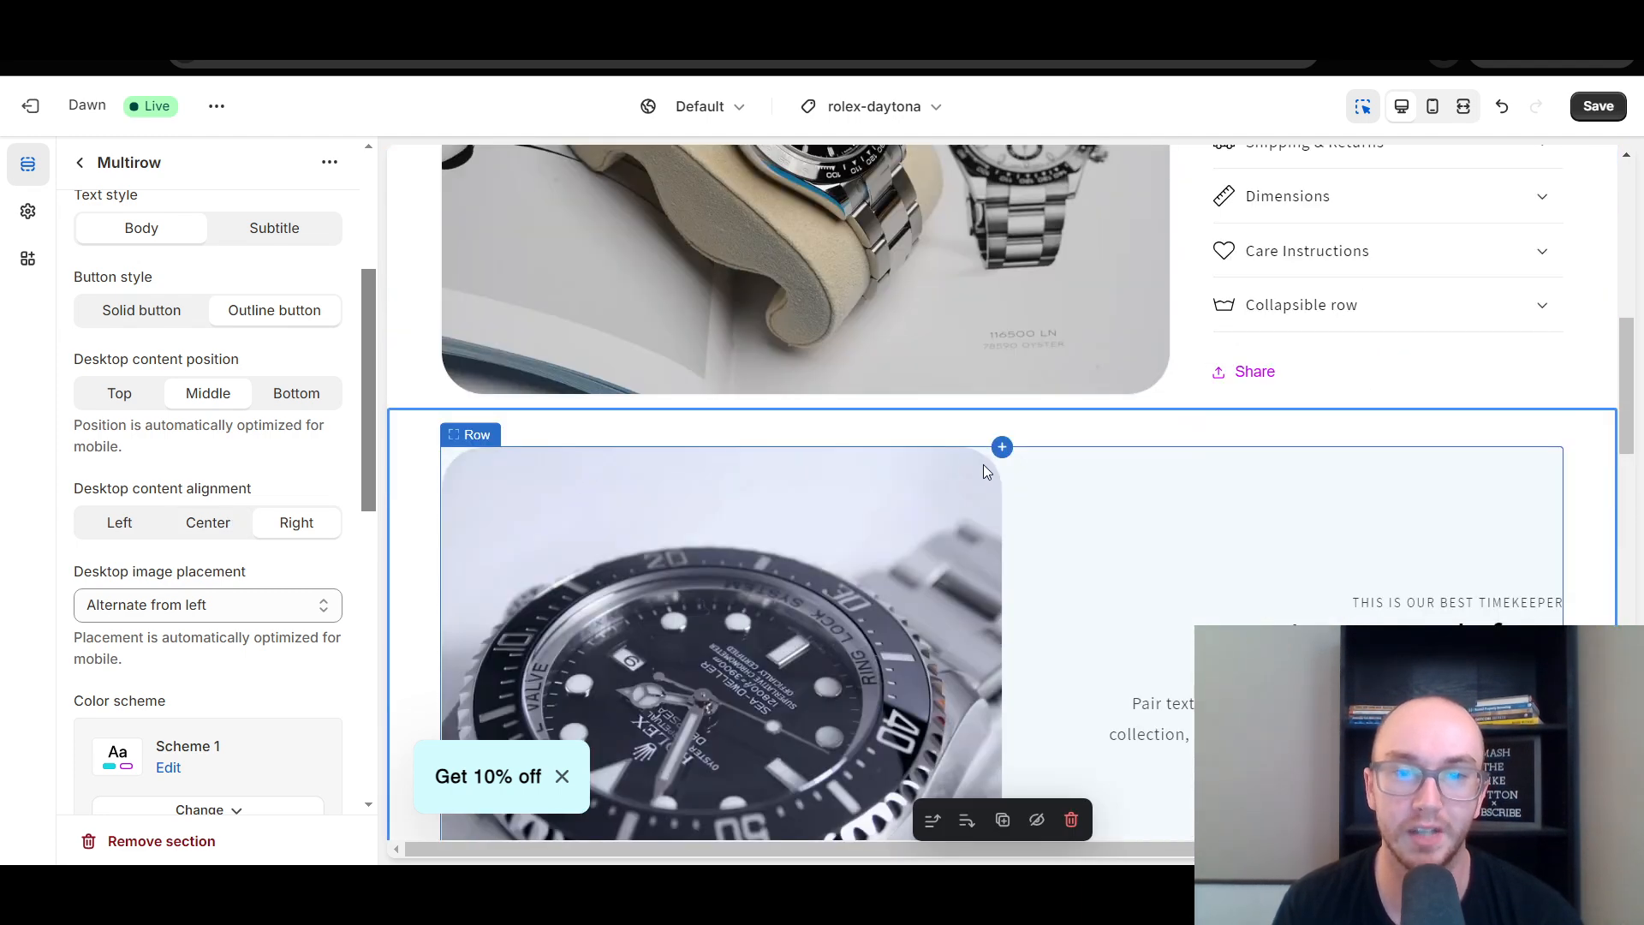
# Step: Set the Multirow section's desktop content alignment to Left and open the settings of its second row
pyautogui.scroll(-3, 907, 631)
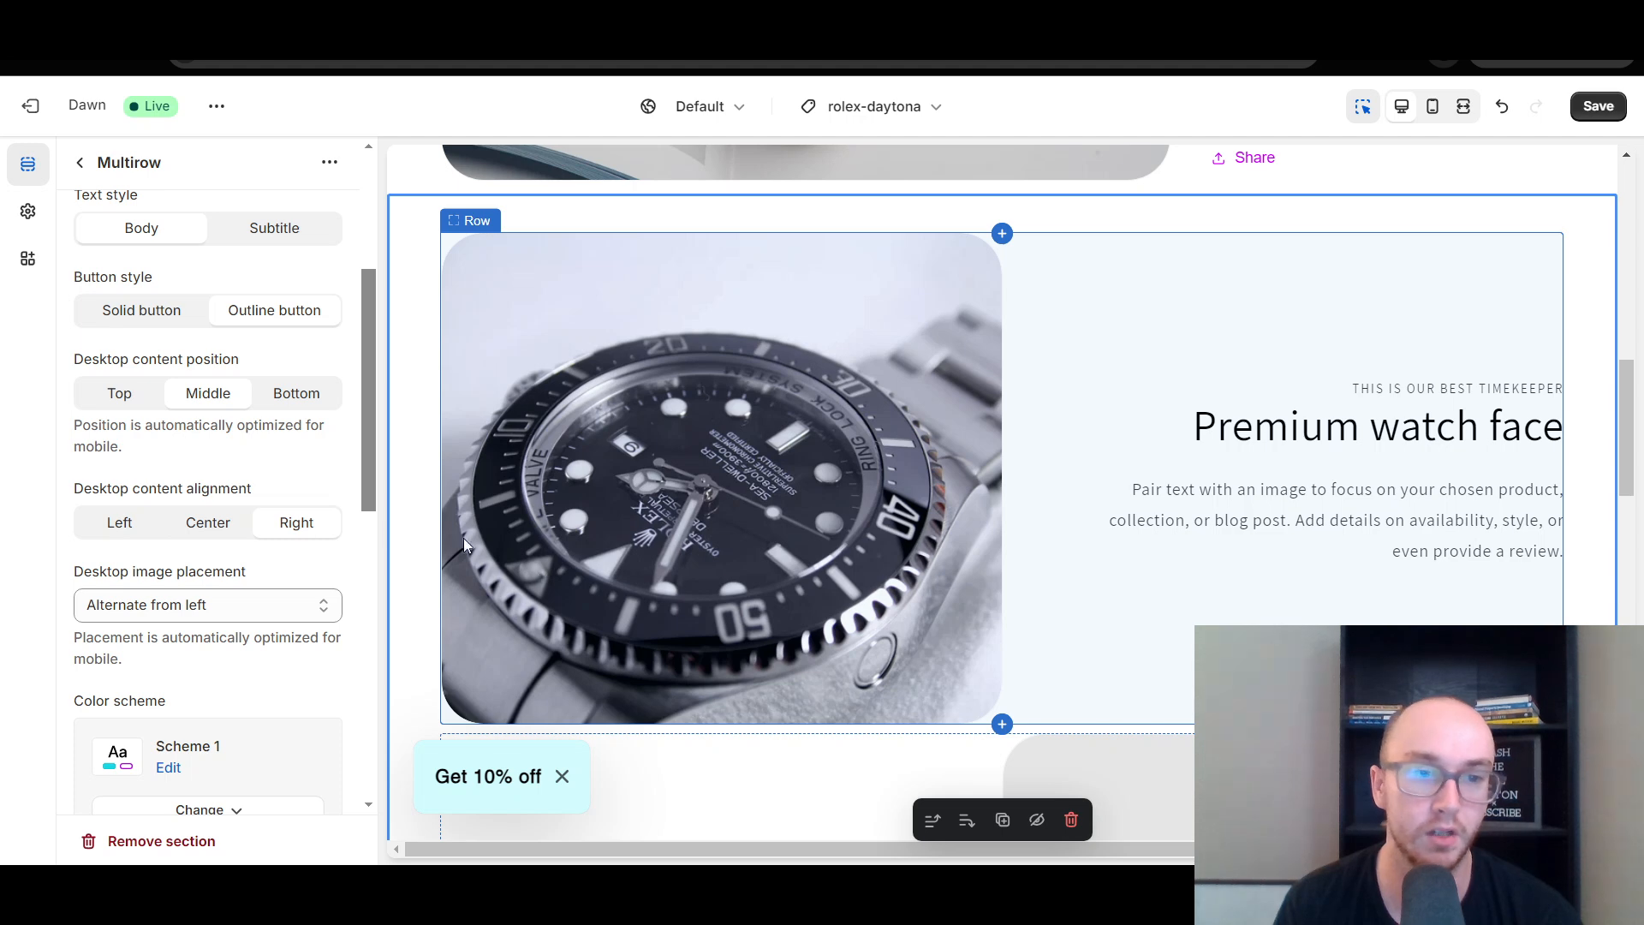
pyautogui.click(209, 524)
pyautogui.click(115, 527)
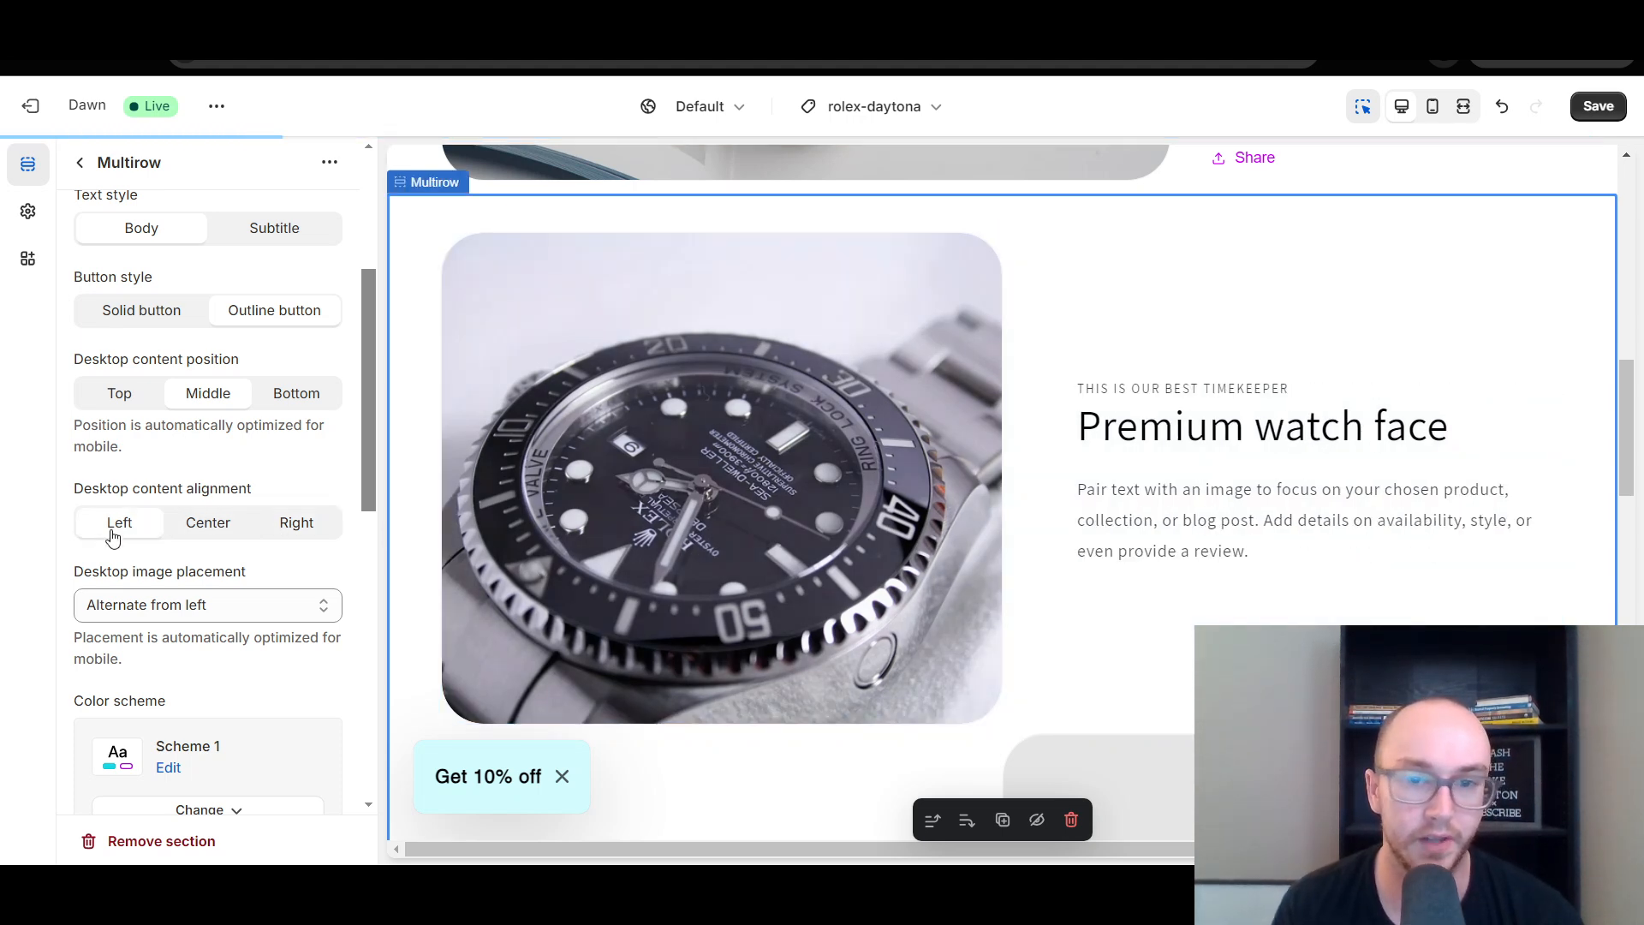
pyautogui.scroll(-4, 1293, 554)
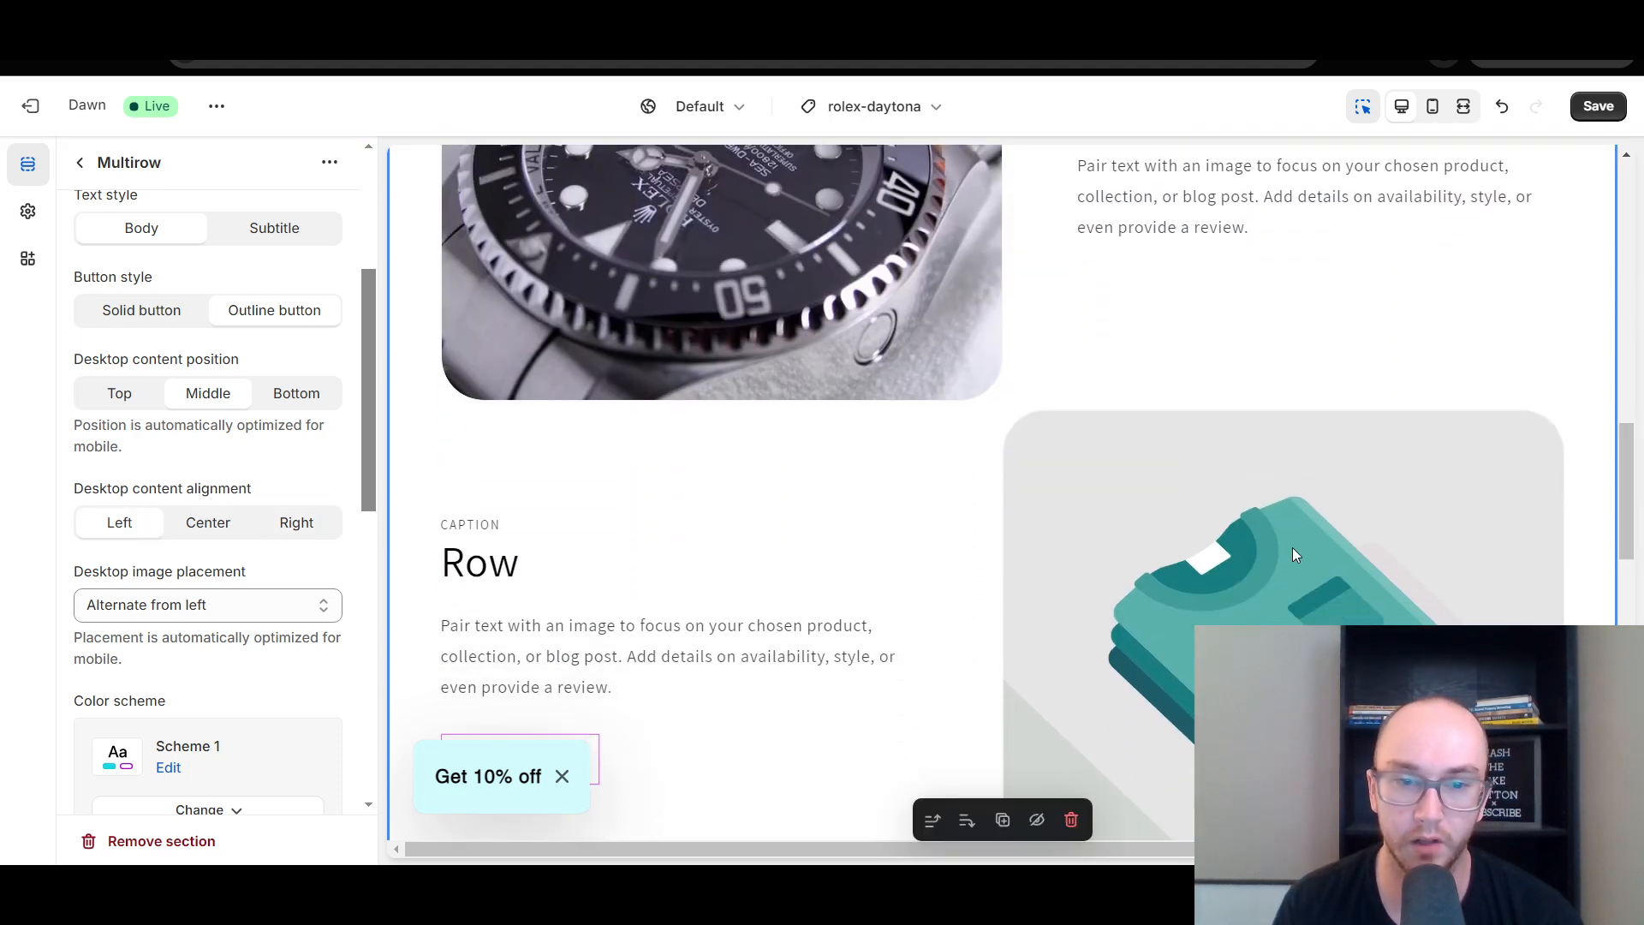
pyautogui.click(1385, 584)
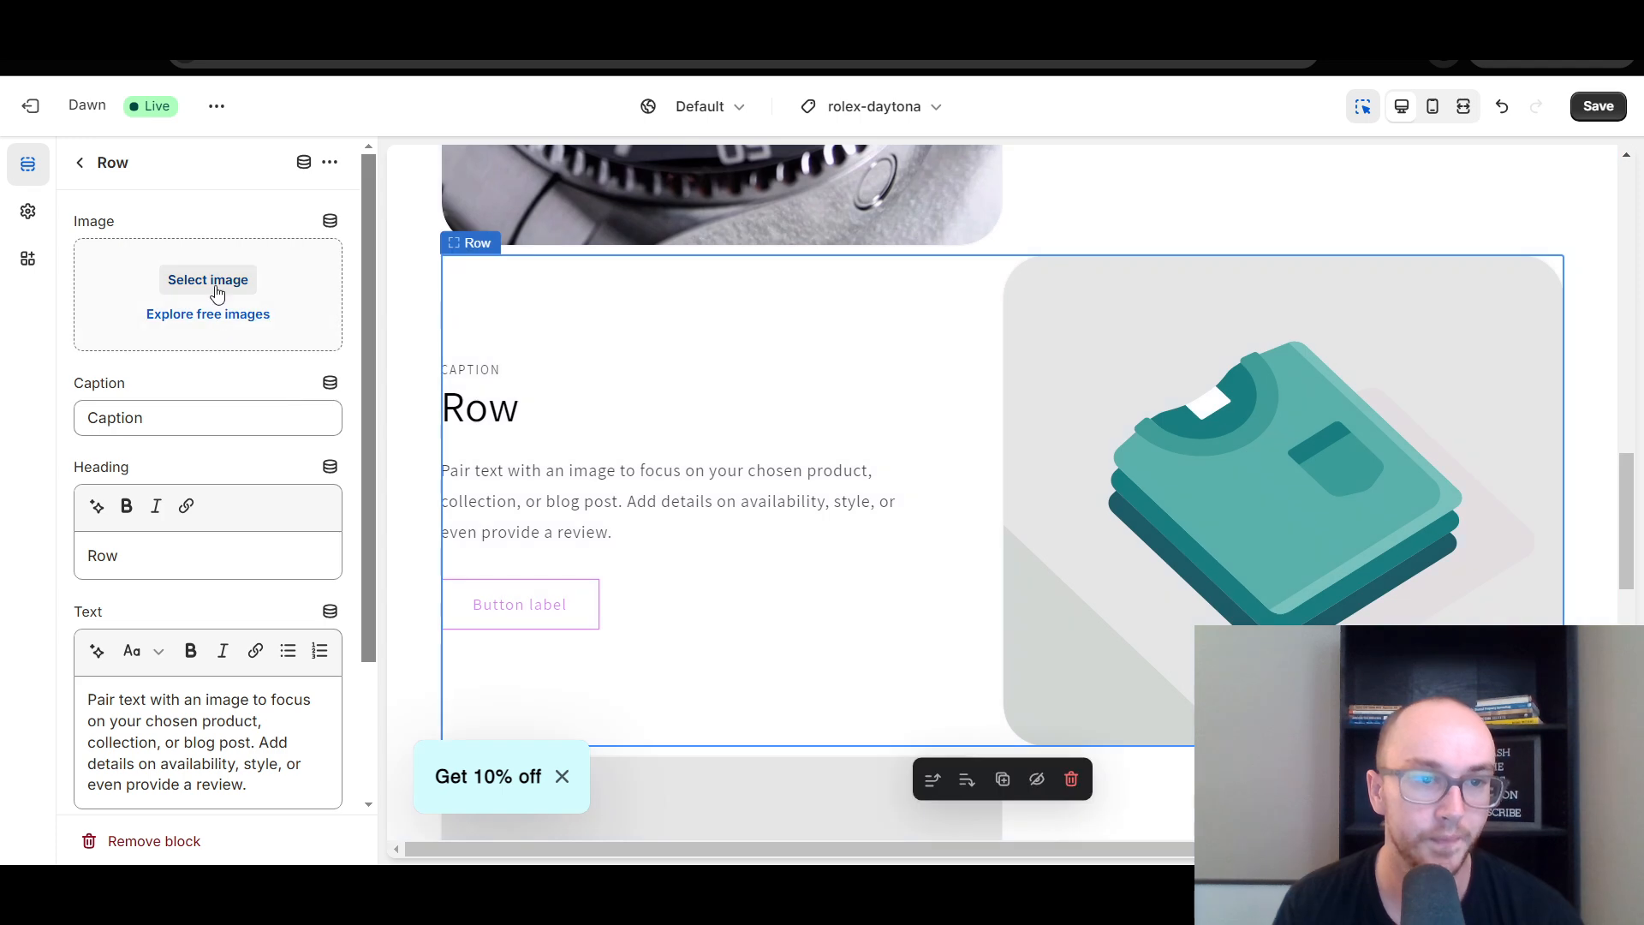
pyautogui.click(173, 315)
pyautogui.moveTo(368, 261)
pyautogui.mouseDown()
pyautogui.moveTo(356, 716)
pyautogui.moveTo(393, 249)
pyautogui.mouseUp()
pyautogui.click(281, 218)
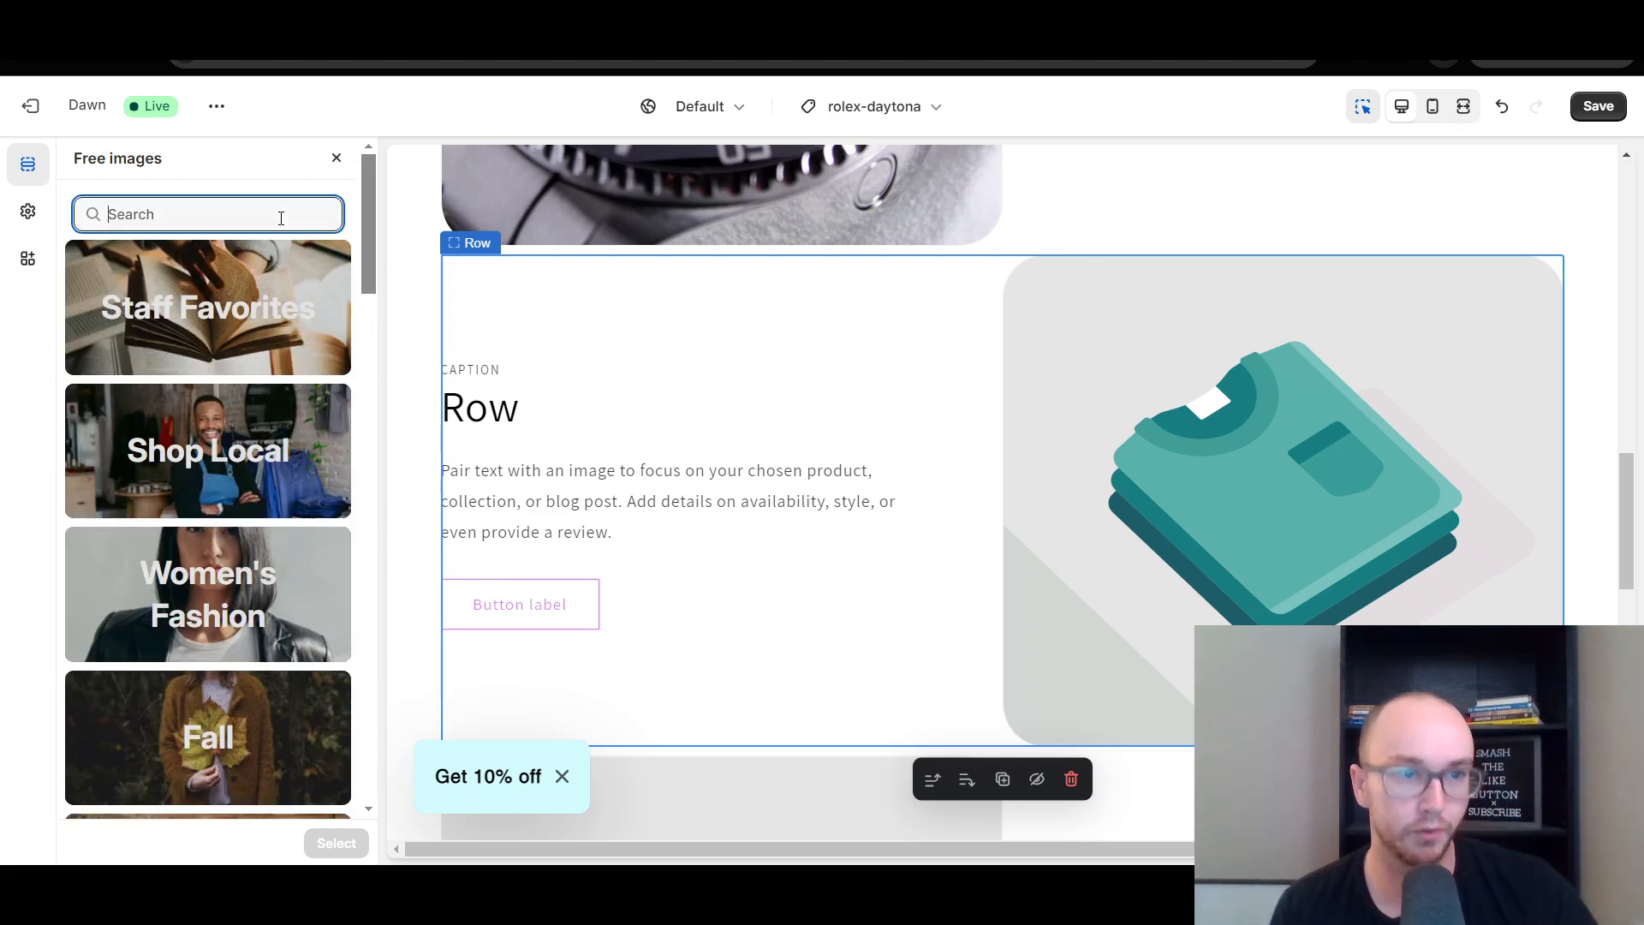
pyautogui.write('watc')
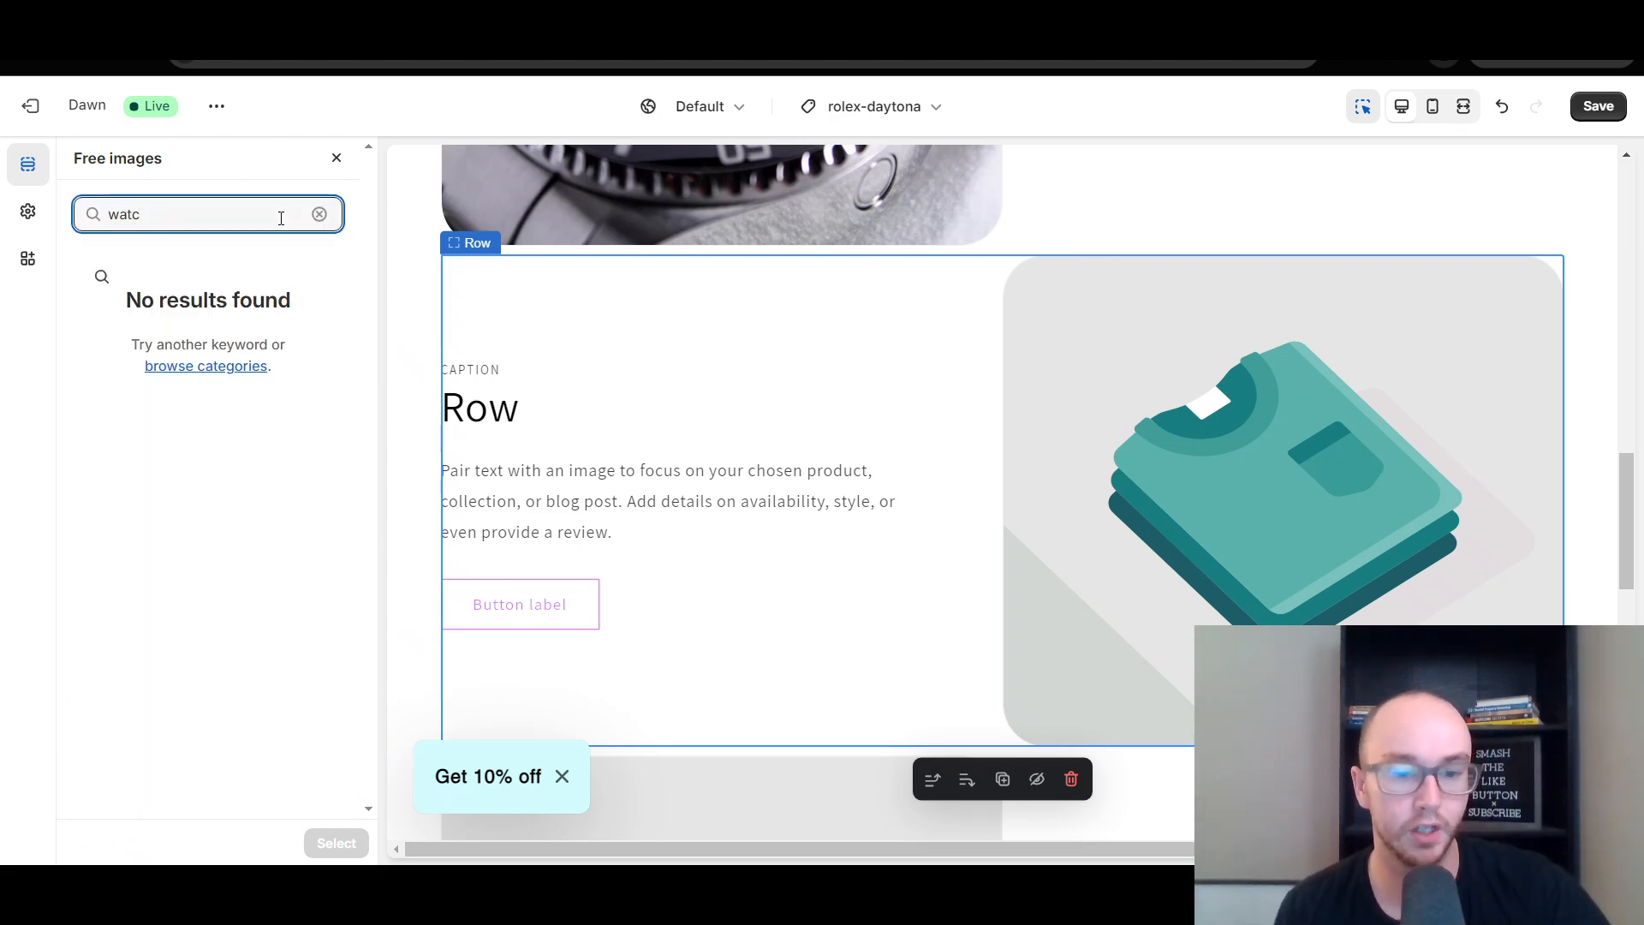
pyautogui.write('h')
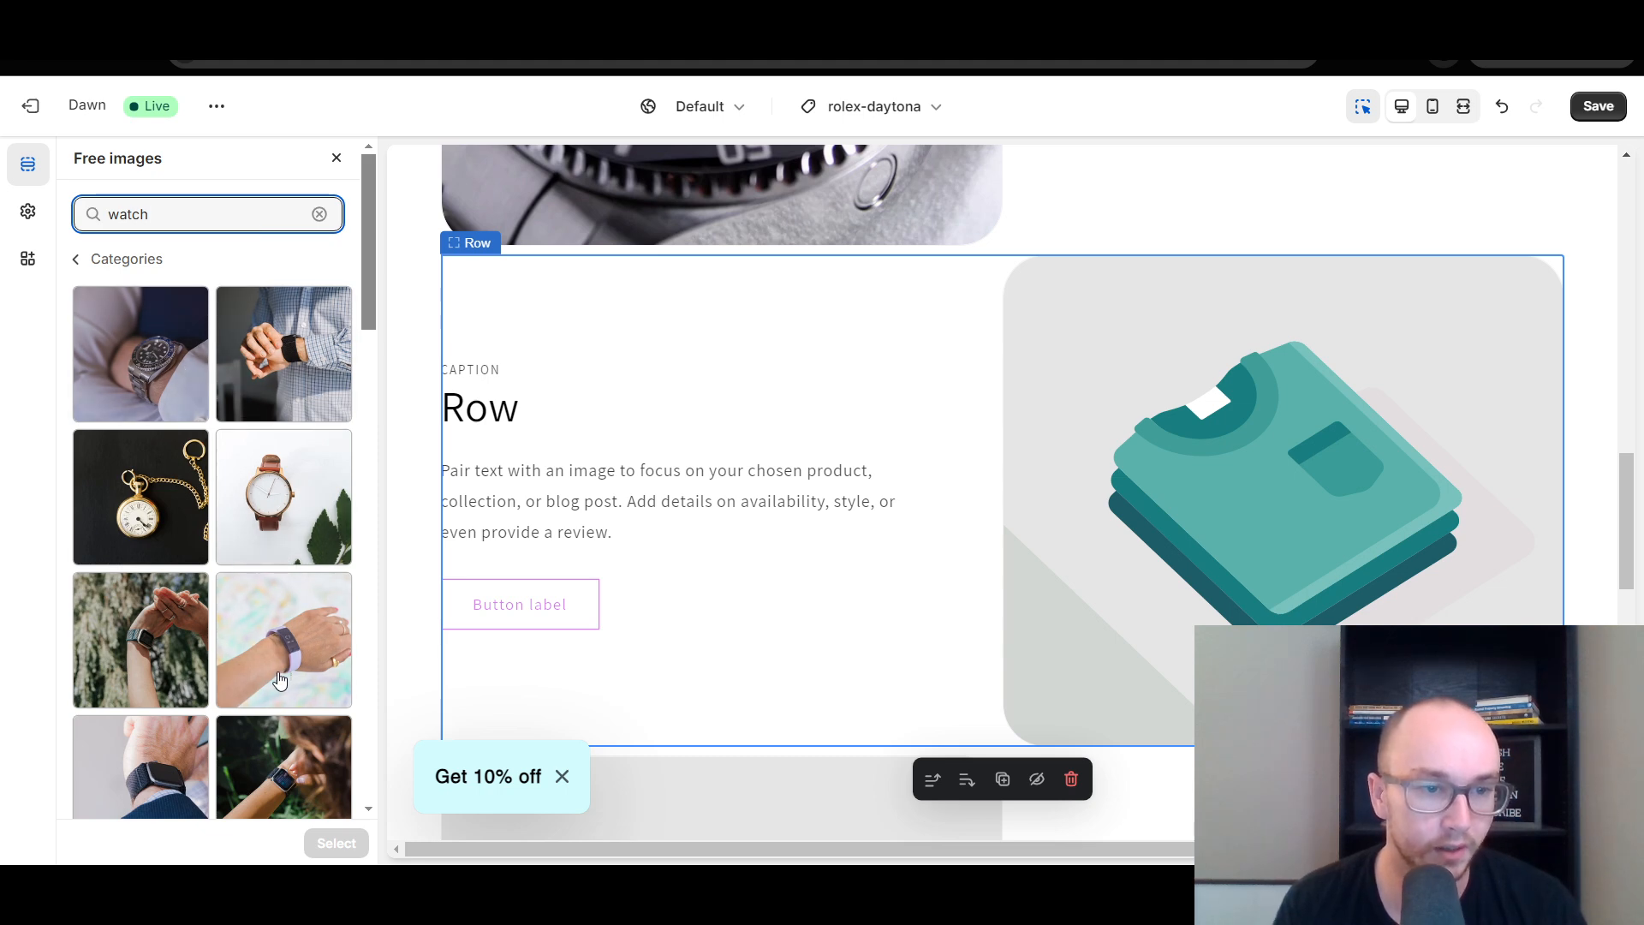
pyautogui.scroll(-5, 258, 738)
pyautogui.scroll(-3, 258, 738)
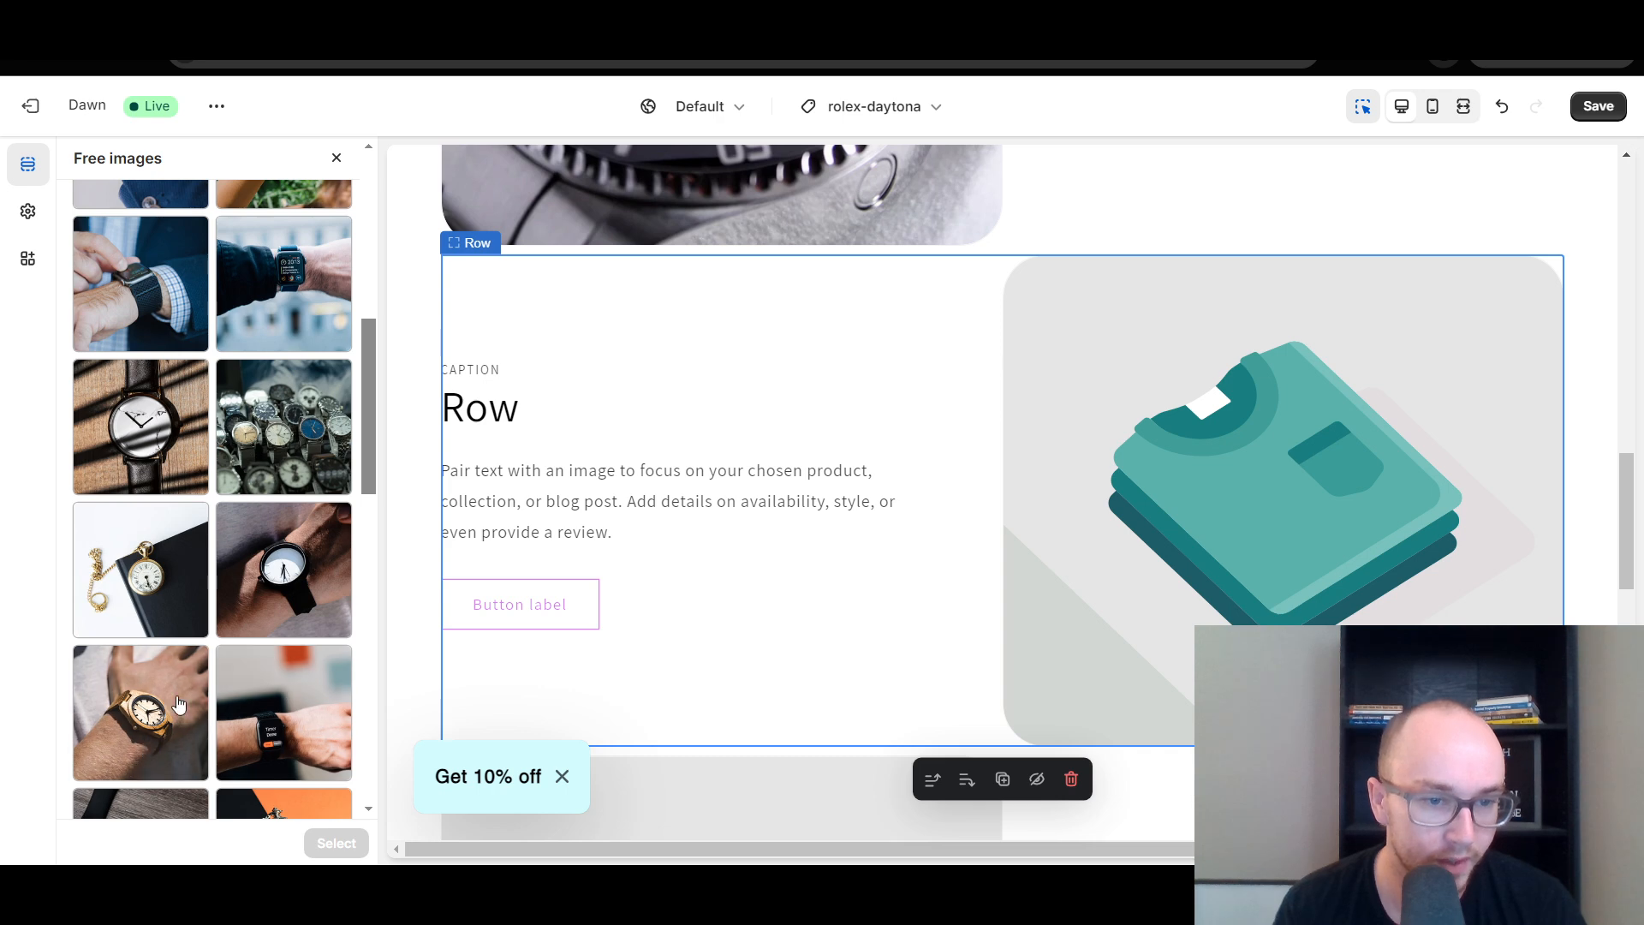
pyautogui.scroll(8, 282, 651)
pyautogui.click(185, 377)
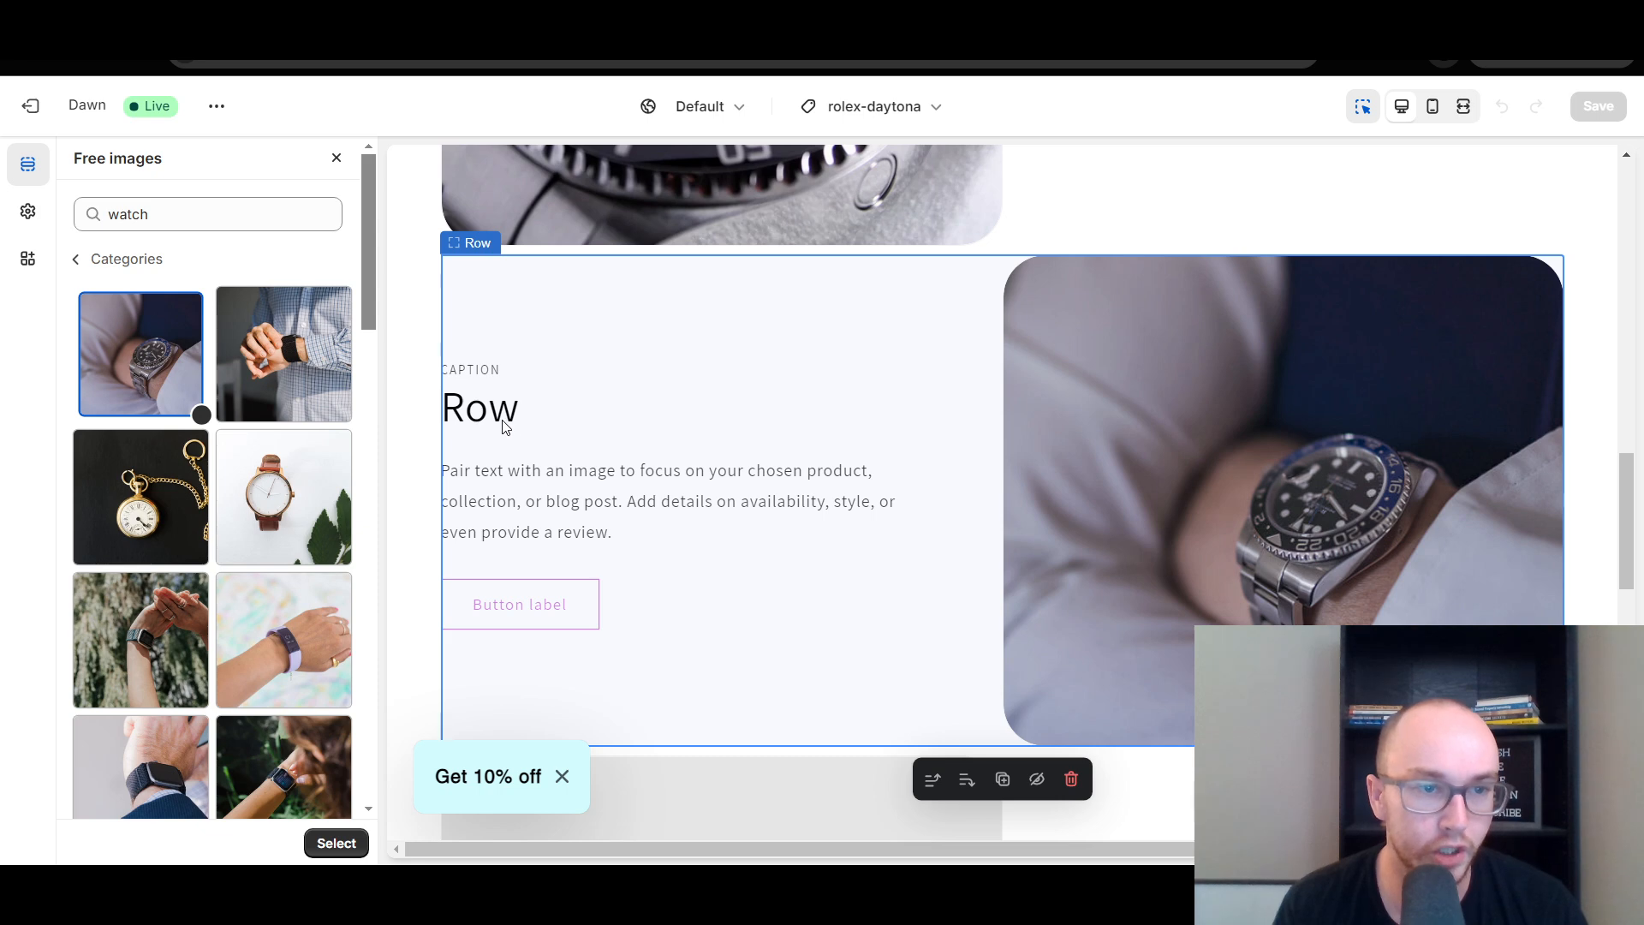
pyautogui.click(332, 156)
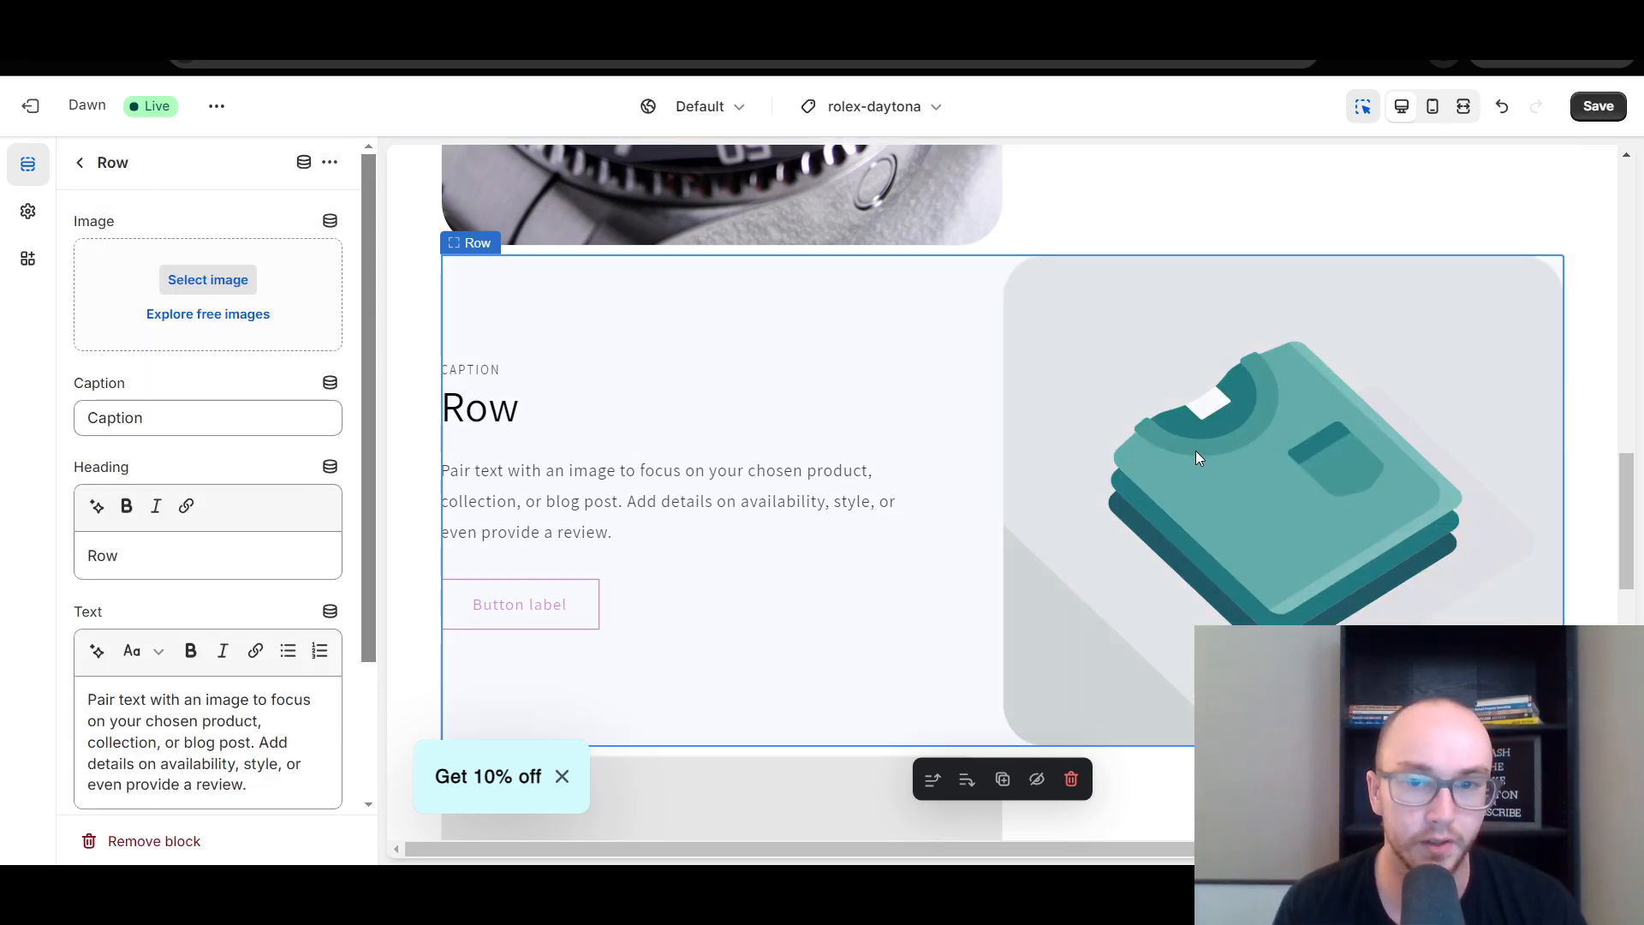
# Step: Search the free images for "watch" and use the a-close-up-of-luxury-watch photo as the second row's image
pyautogui.click(241, 317)
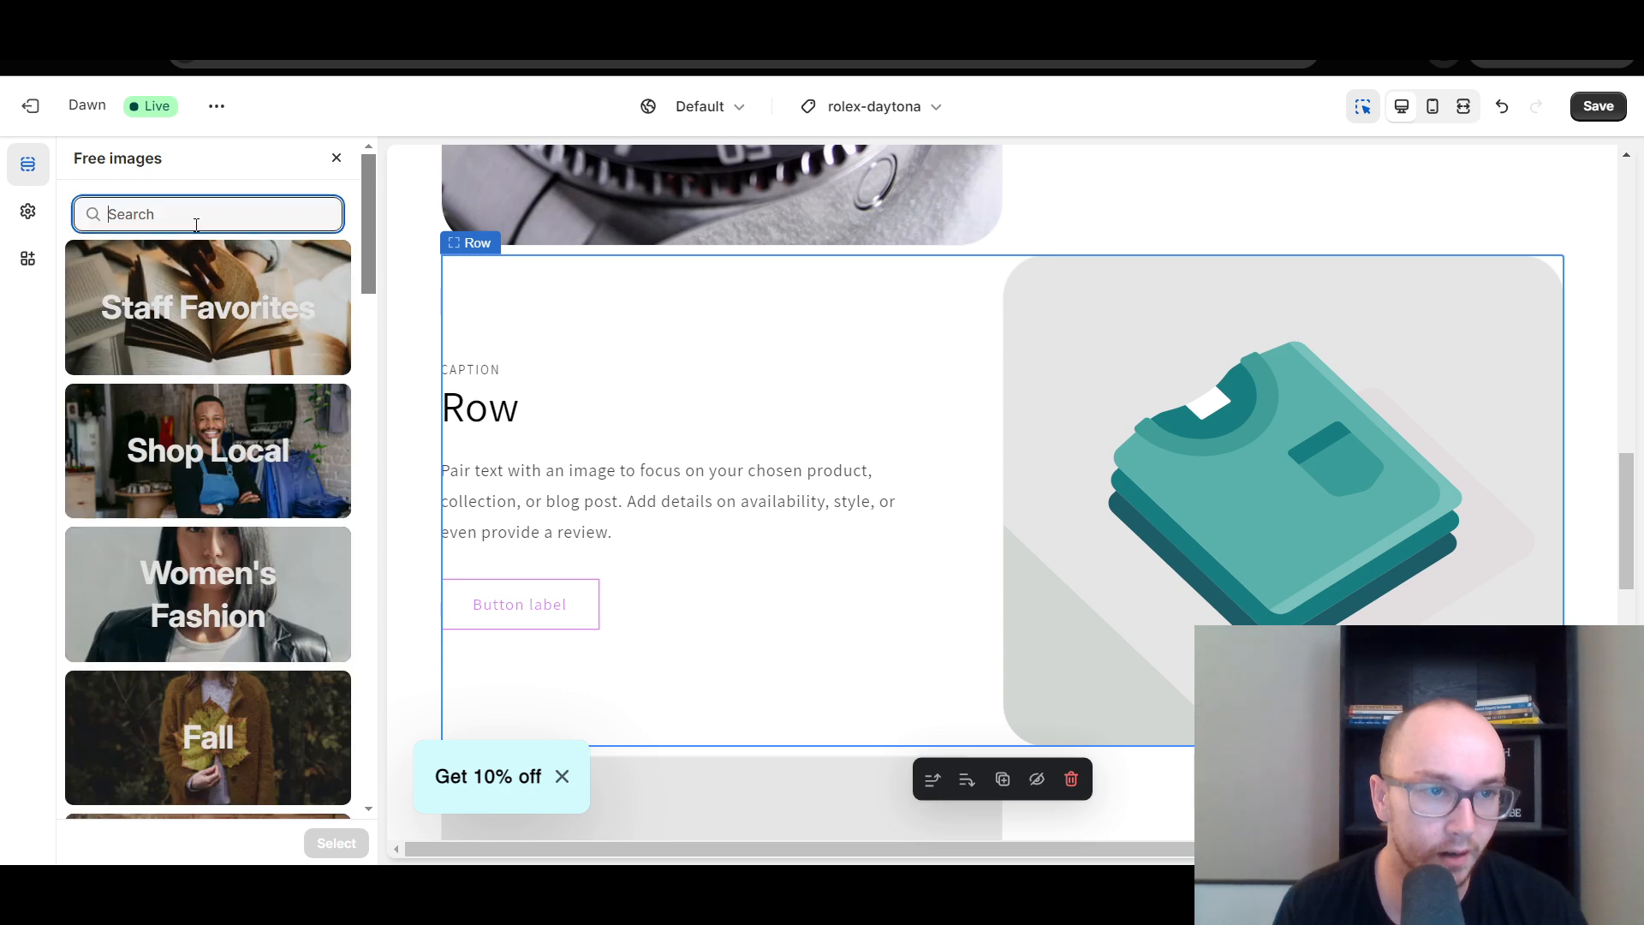
pyautogui.write('watch')
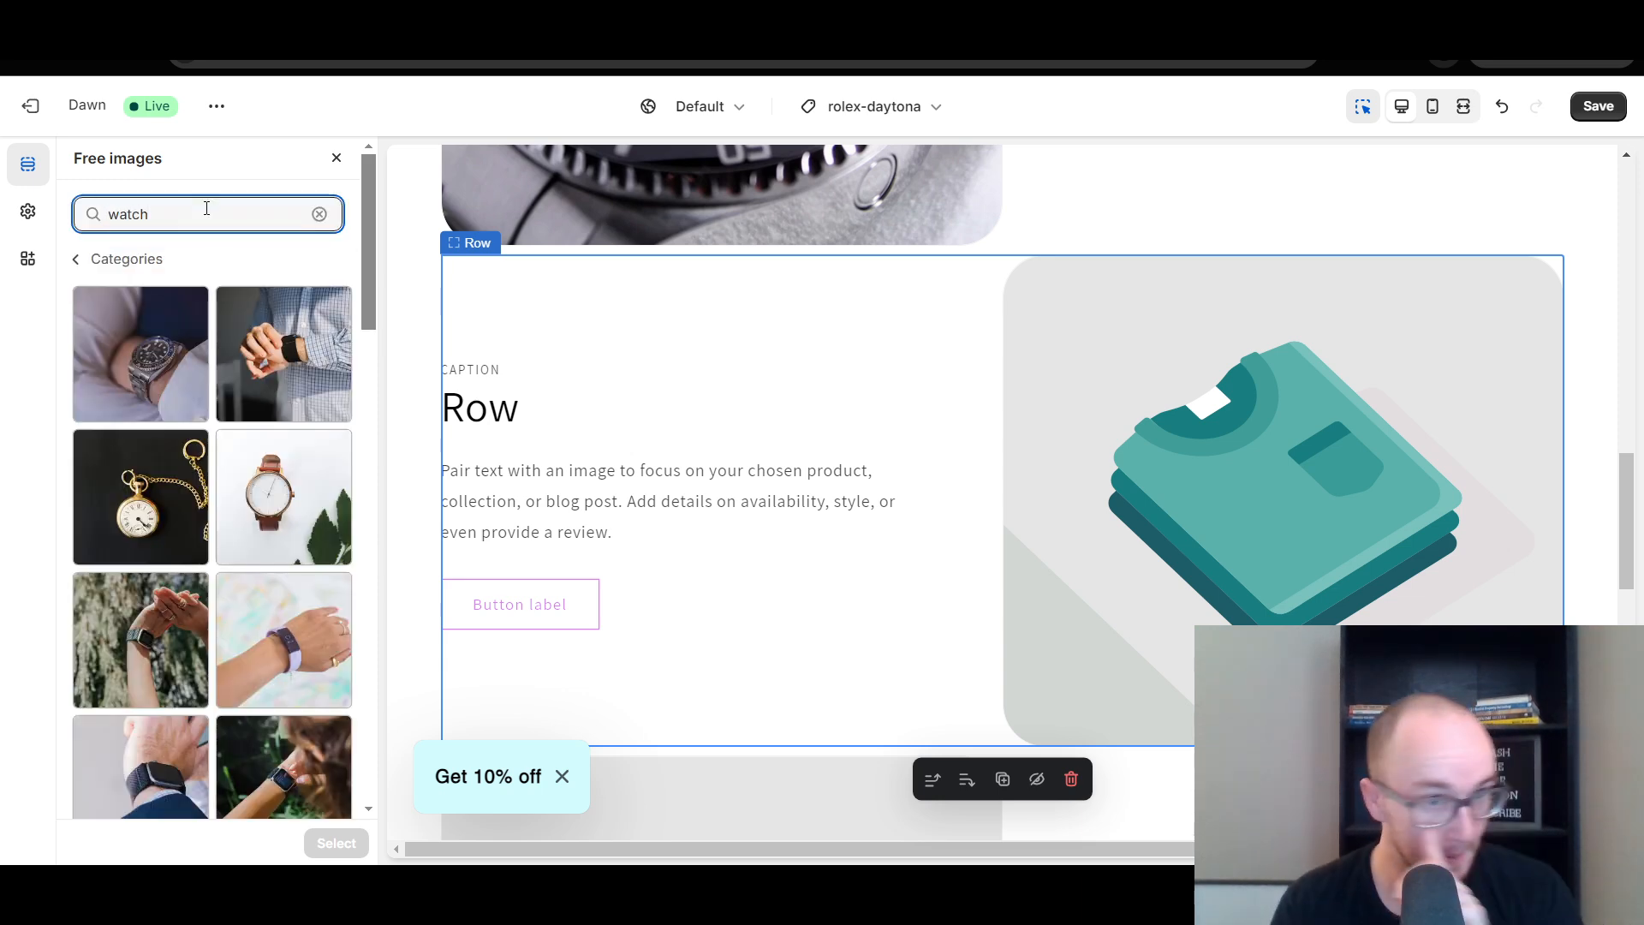
pyautogui.click(122, 385)
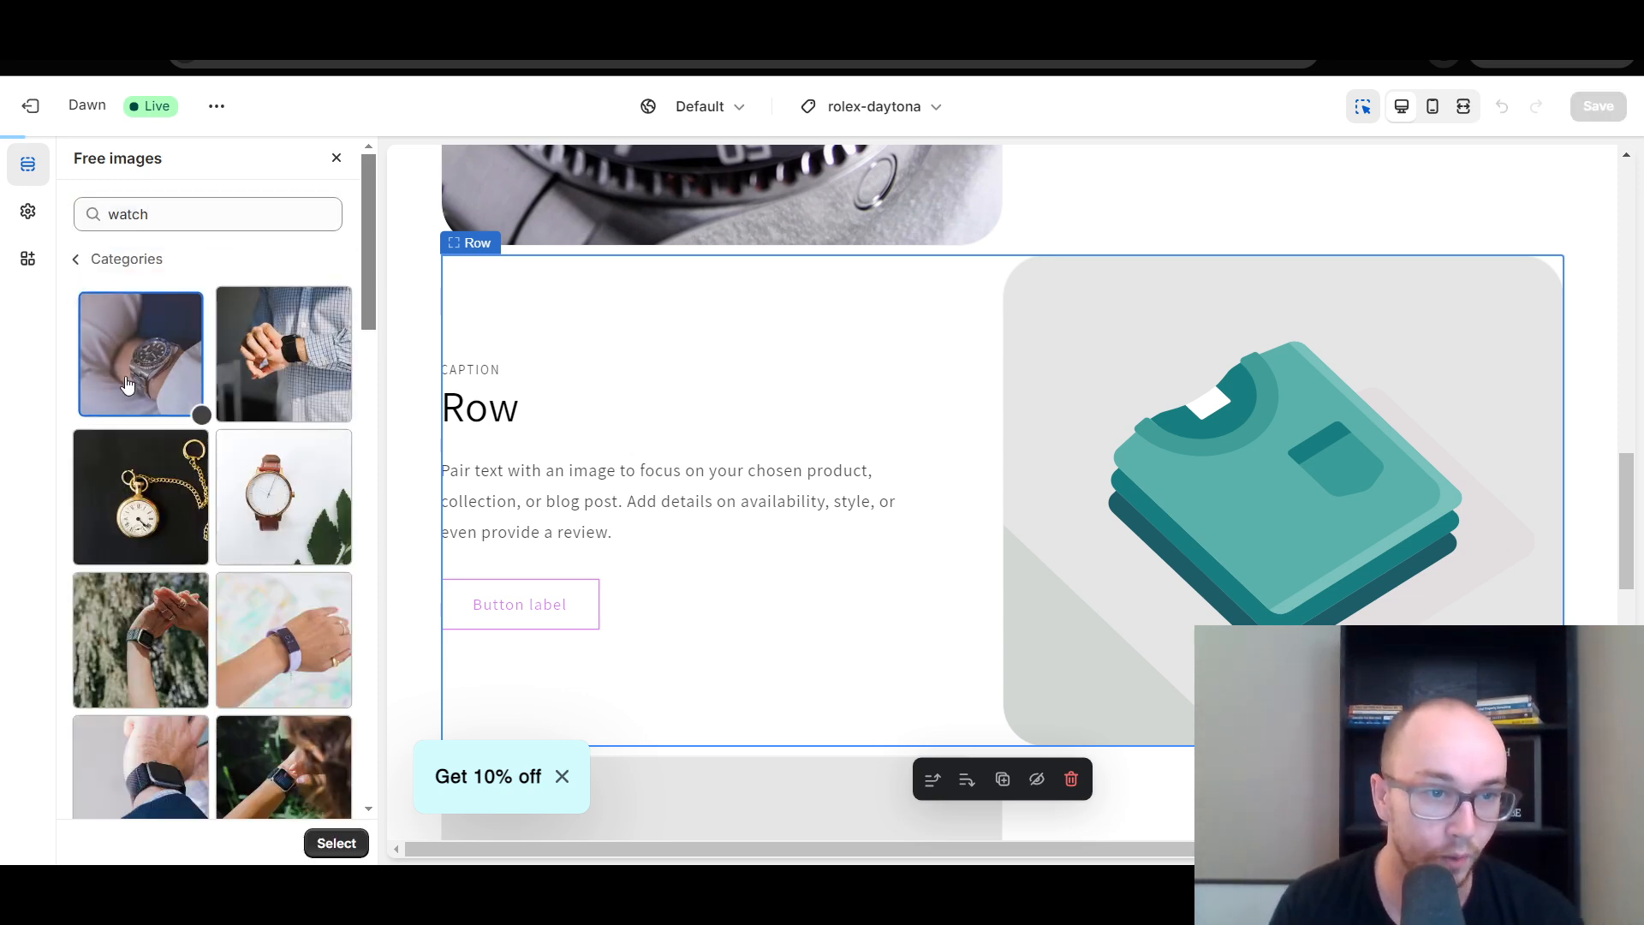
pyautogui.click(338, 843)
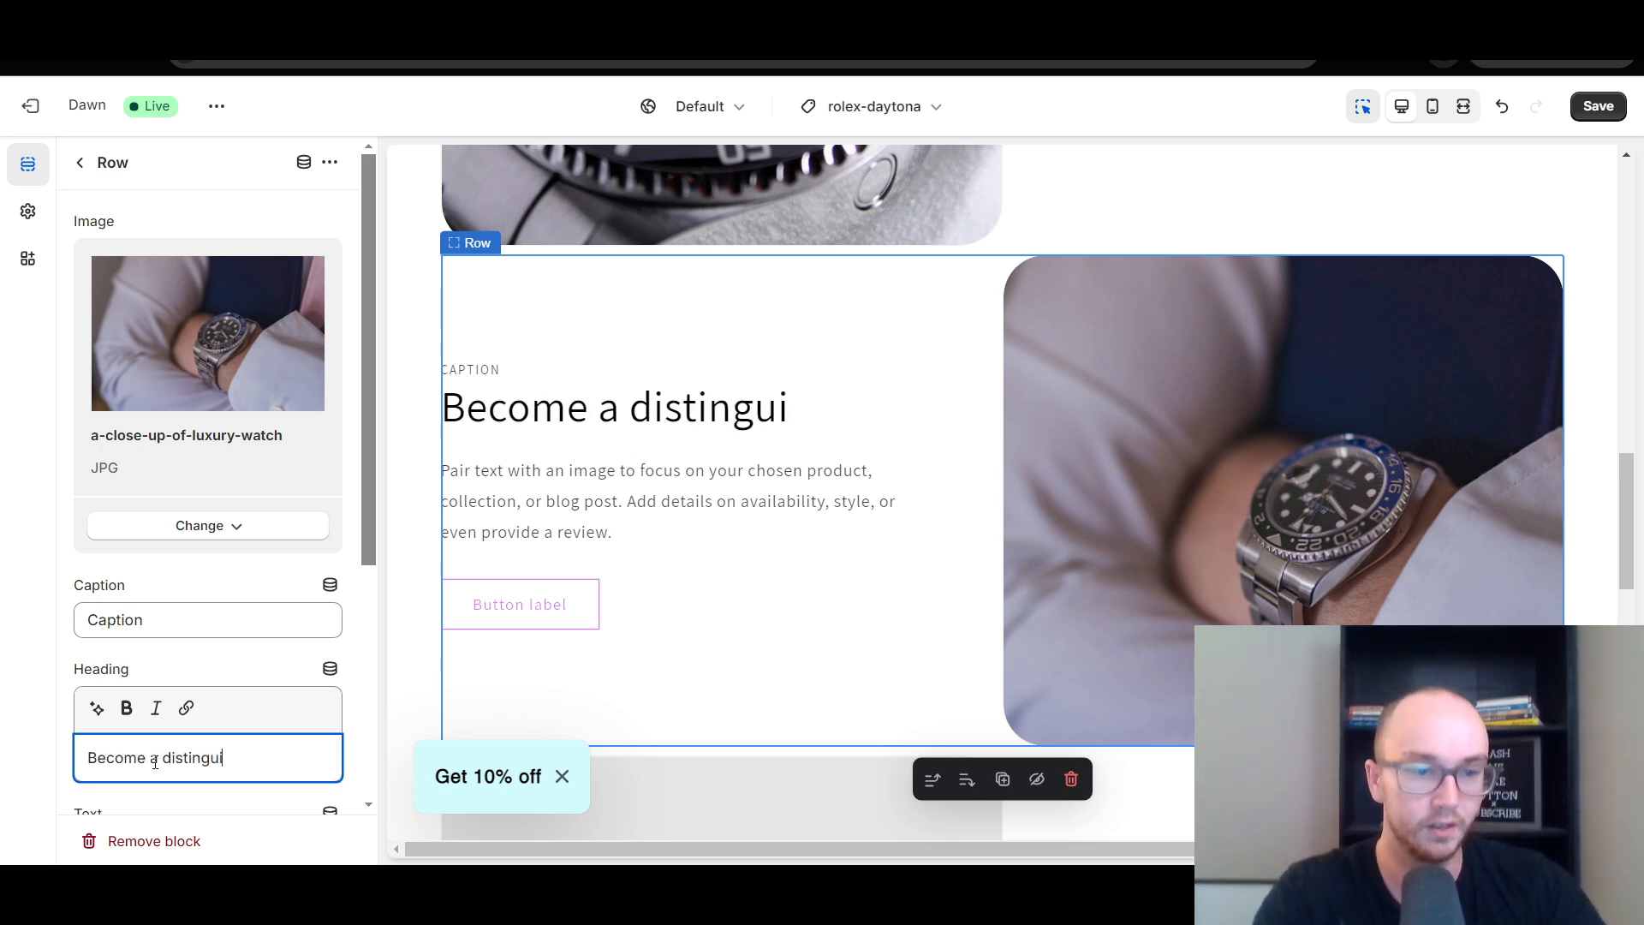
# Step: Set the second Multirow row's heading to "Become a distinguished gentleman"
pyautogui.write('entle')
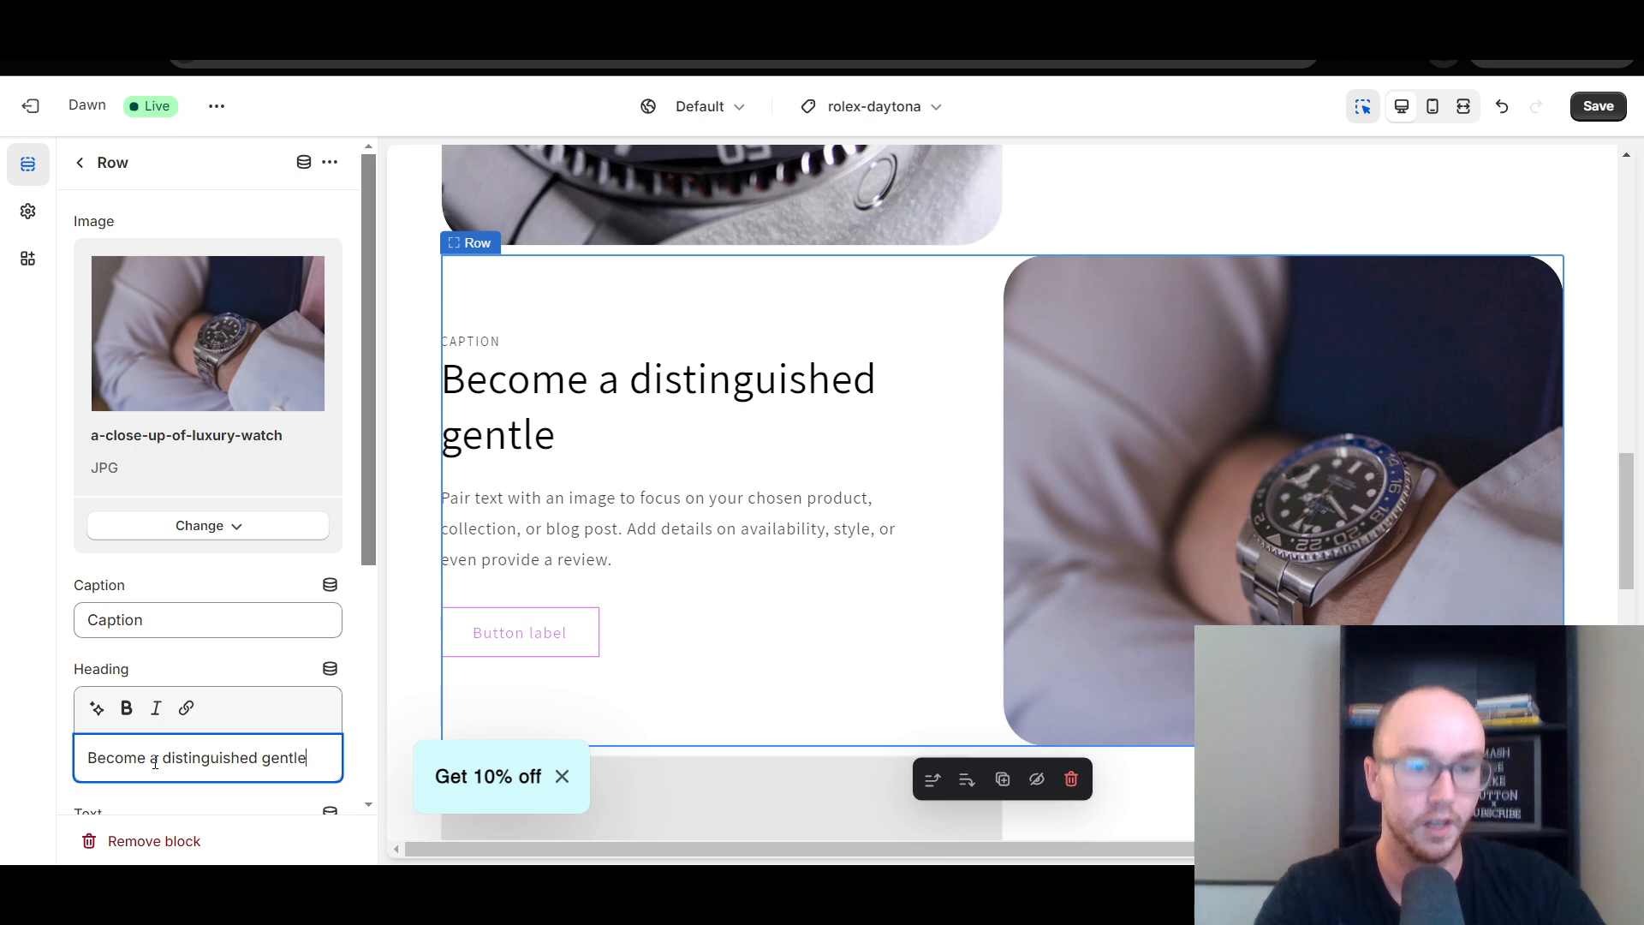
pyautogui.write('man')
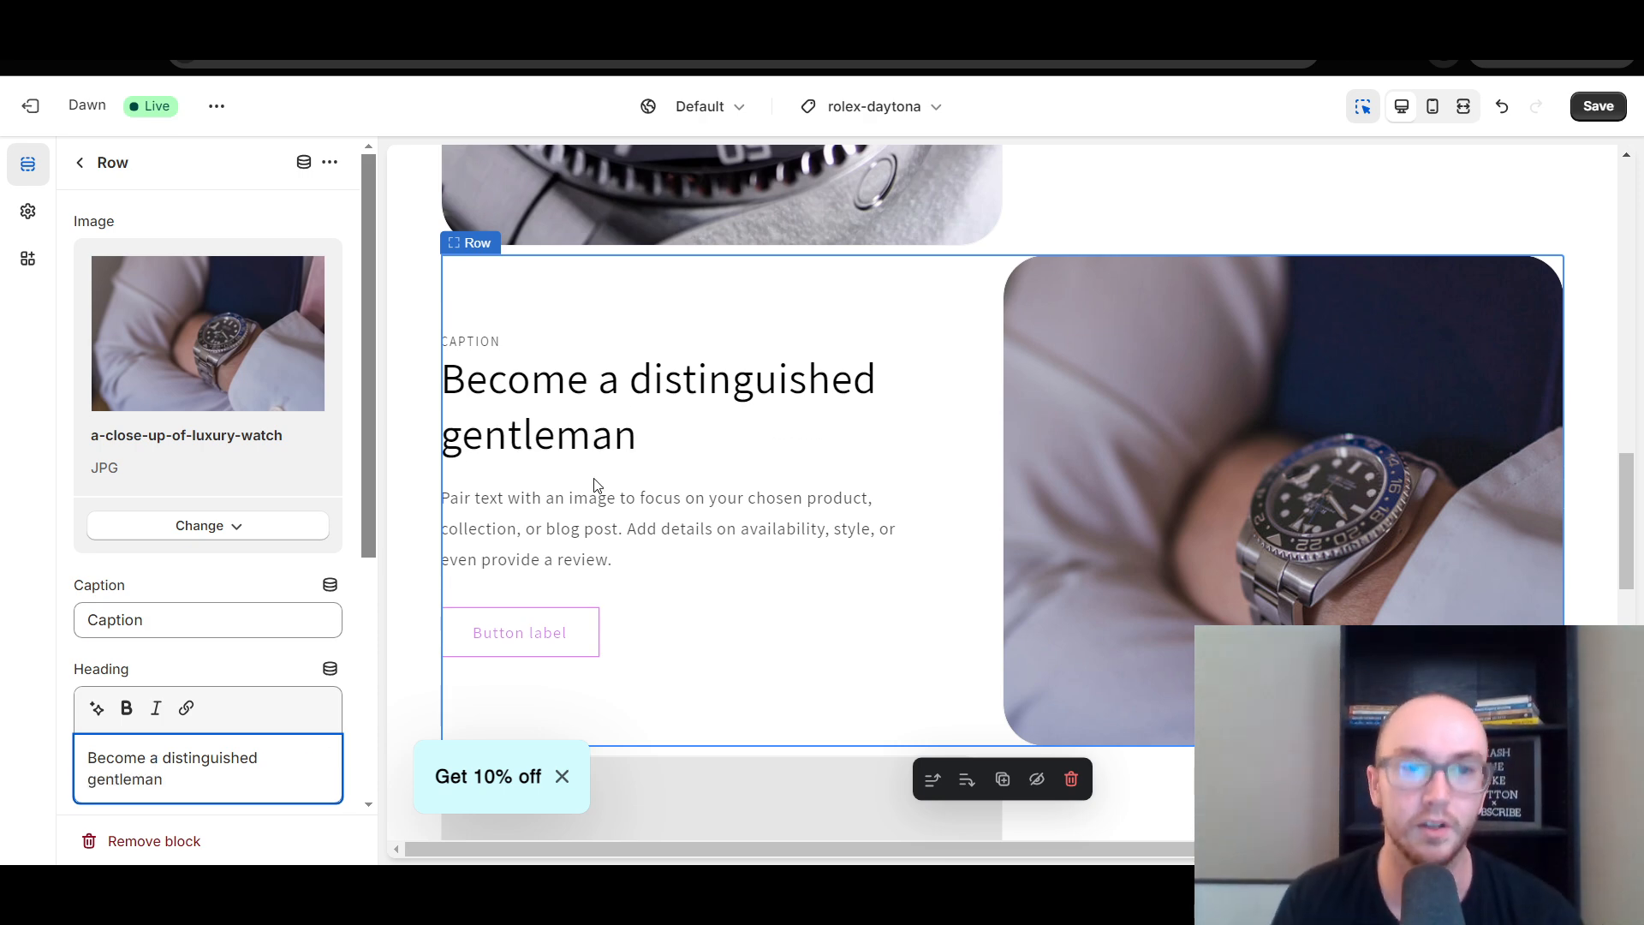
pyautogui.click(563, 519)
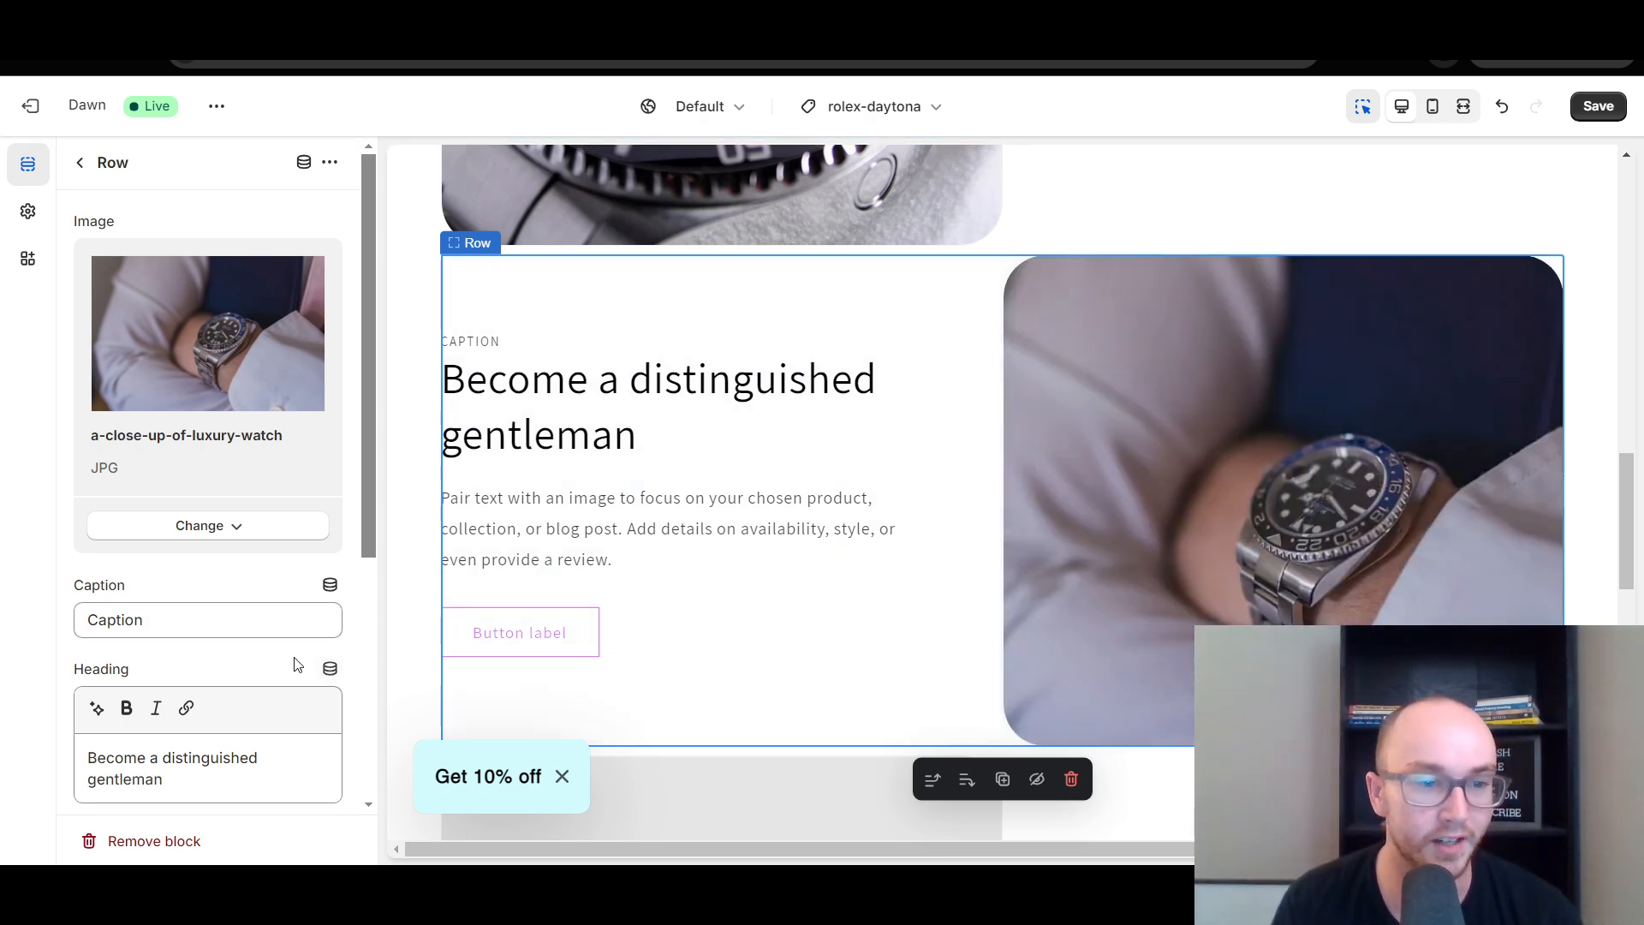
# Step: Clear the button label of the second Multirow row so the row has no button
pyautogui.scroll(-4, 296, 664)
pyautogui.scroll(-1, 326, 629)
pyautogui.tripleClick(240, 692)
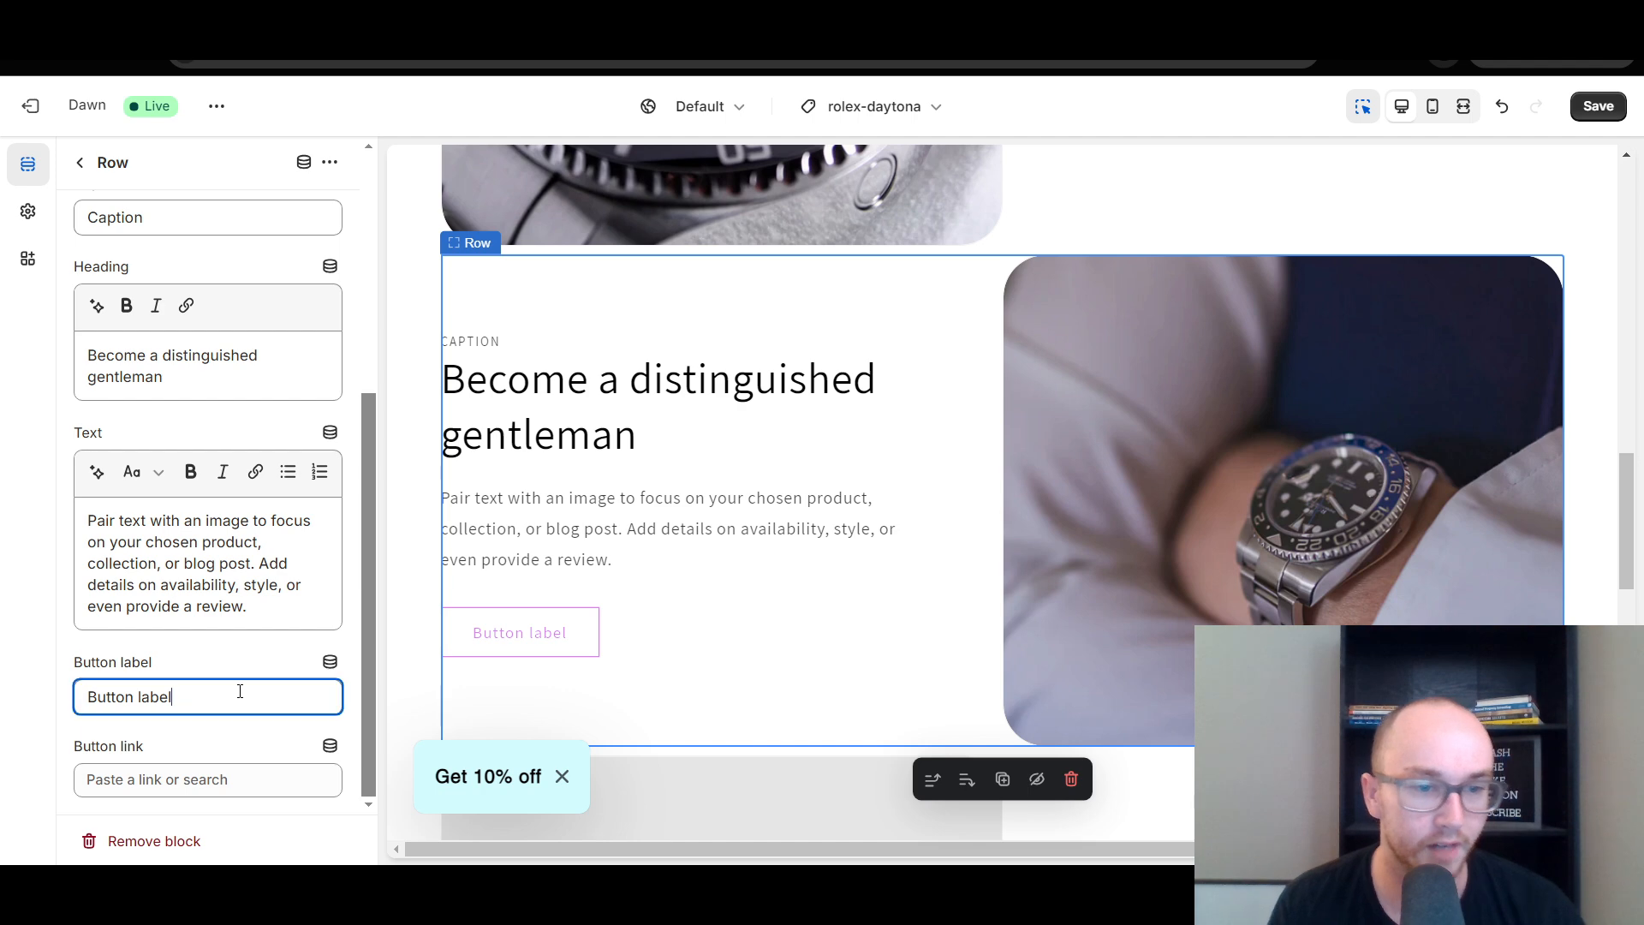
pyautogui.press('BackSpace')
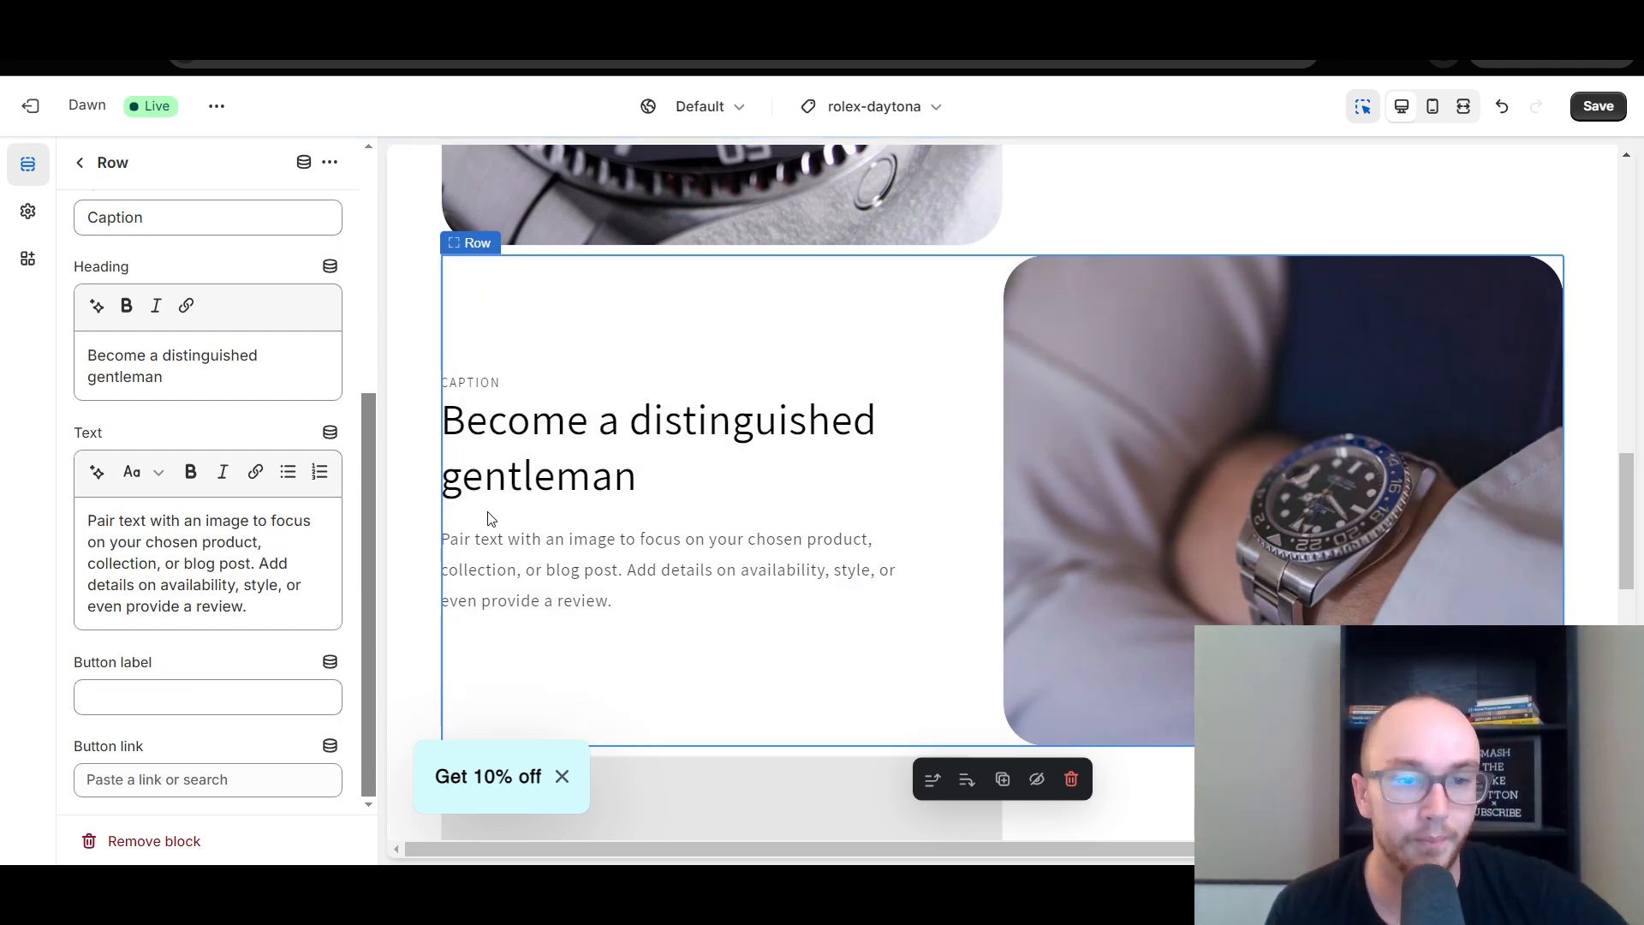
# Step: Try out a Video section above the Multirow section and remove it again
pyautogui.moveTo(1626, 535); pyautogui.dragTo(1625, 419)
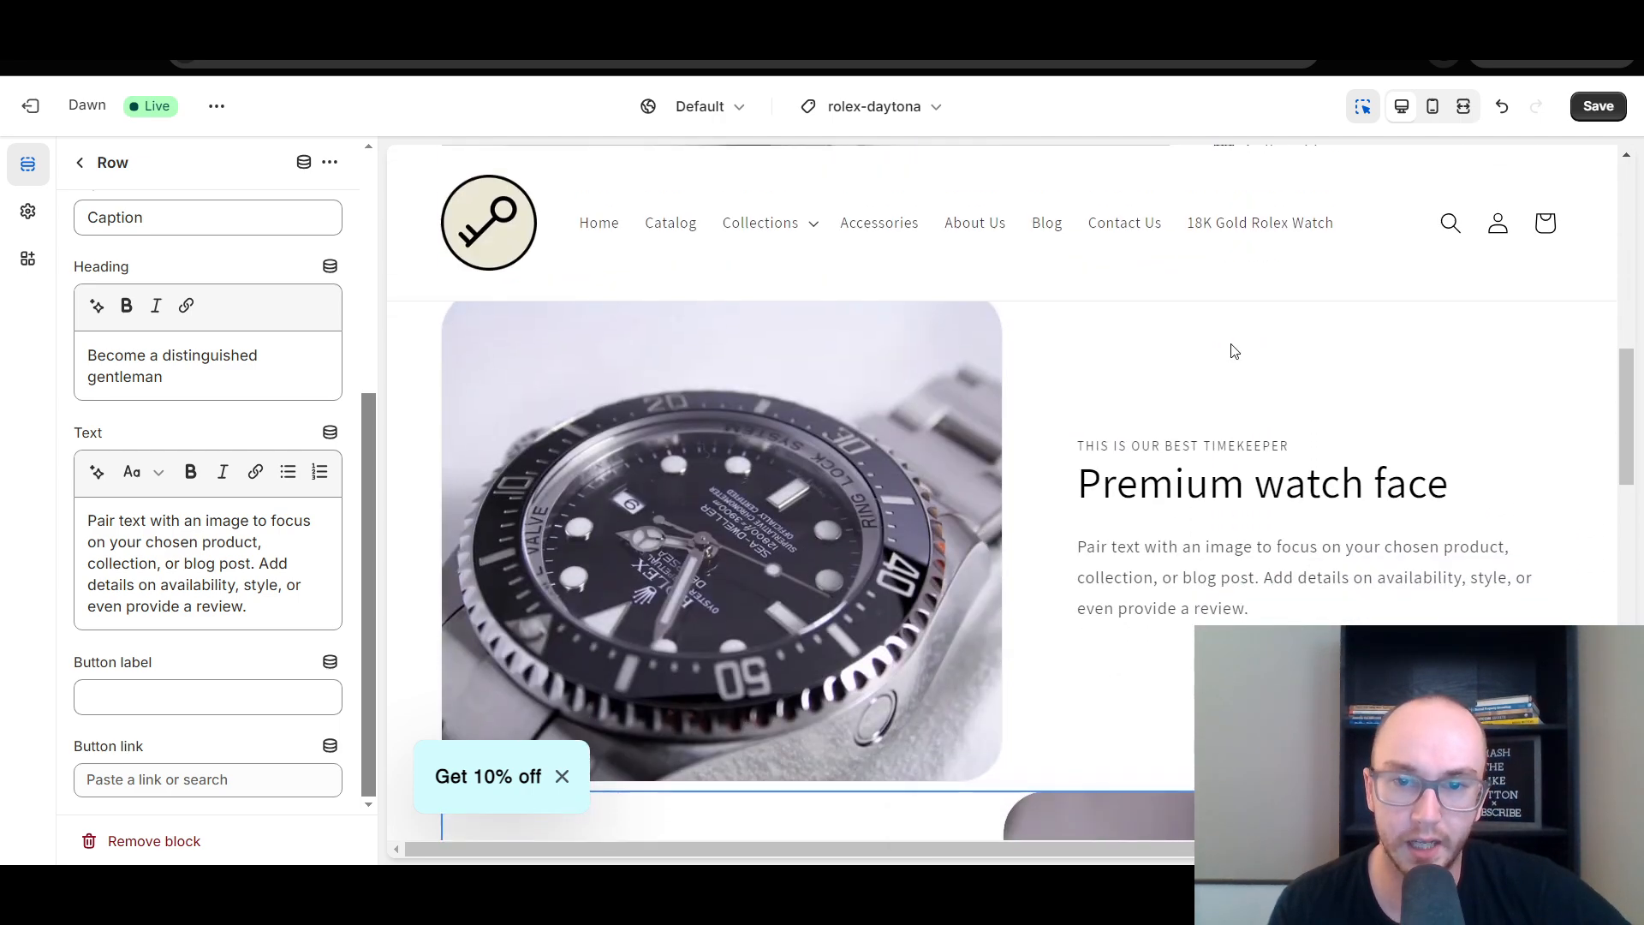
pyautogui.scroll(2, 1005, 347)
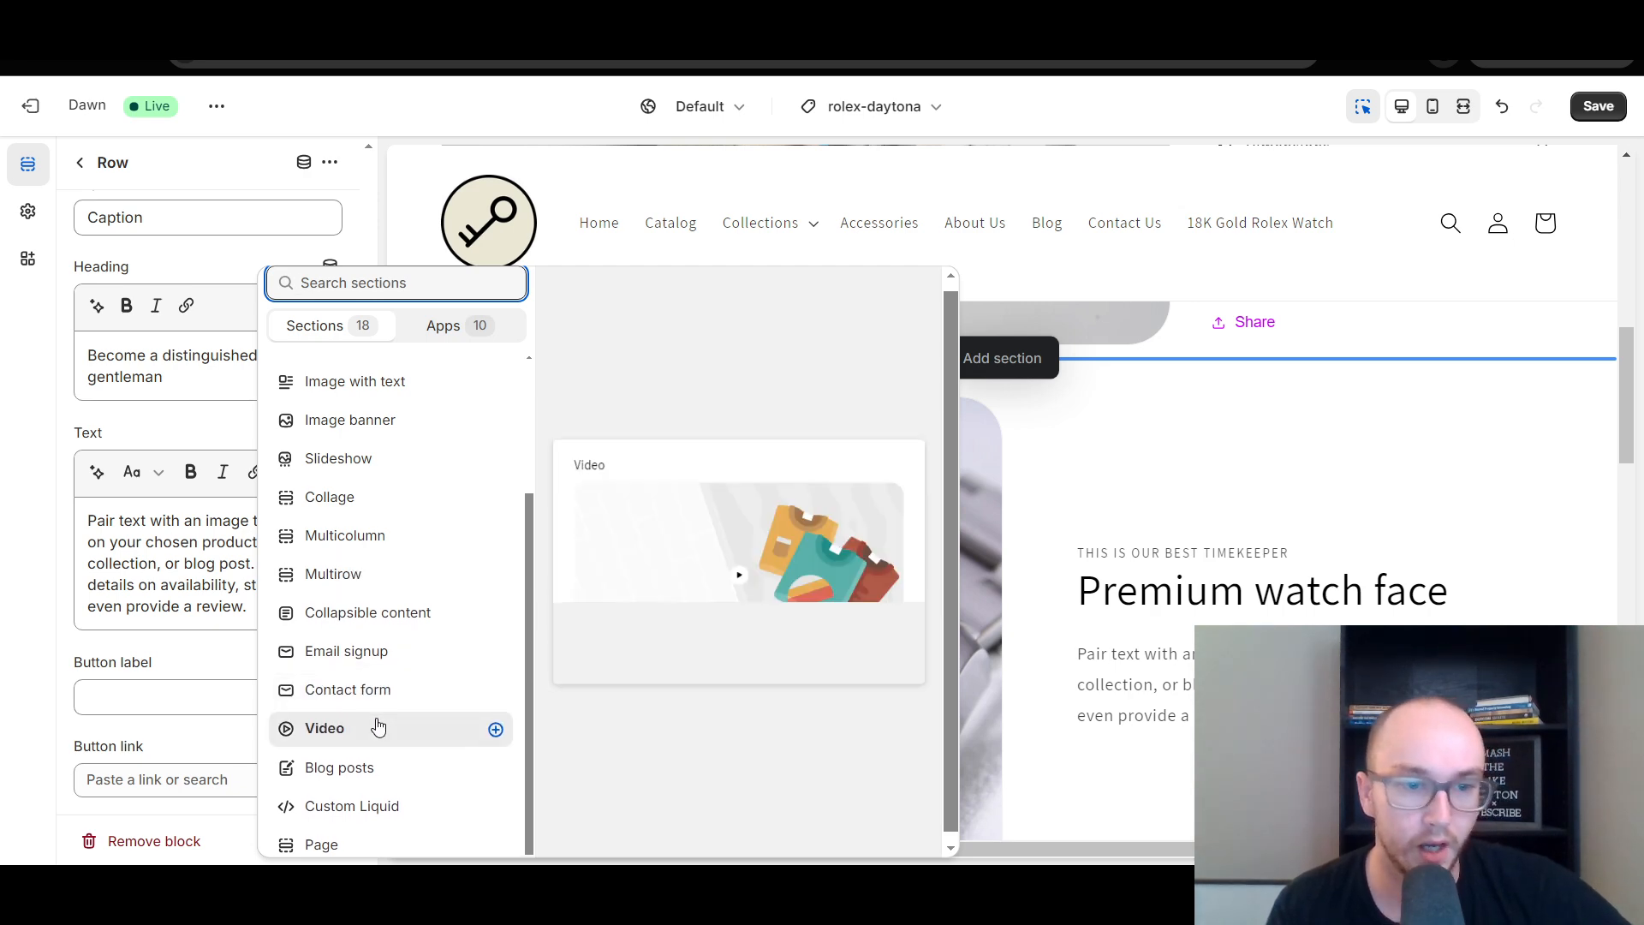
pyautogui.click(377, 726)
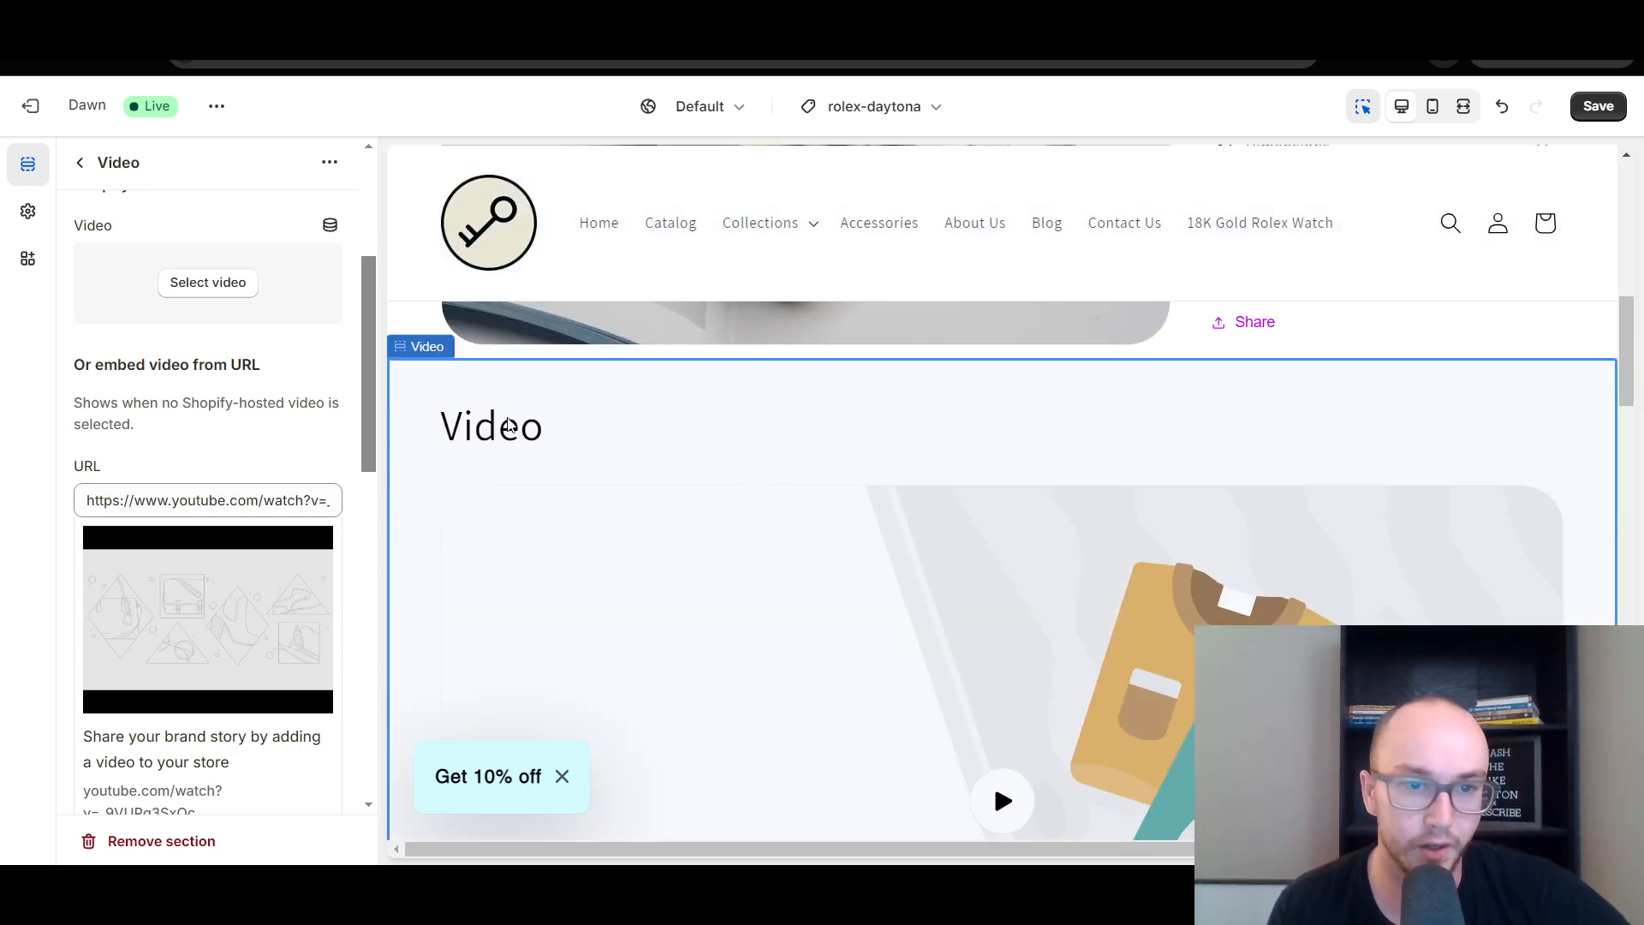
pyautogui.click(85, 166)
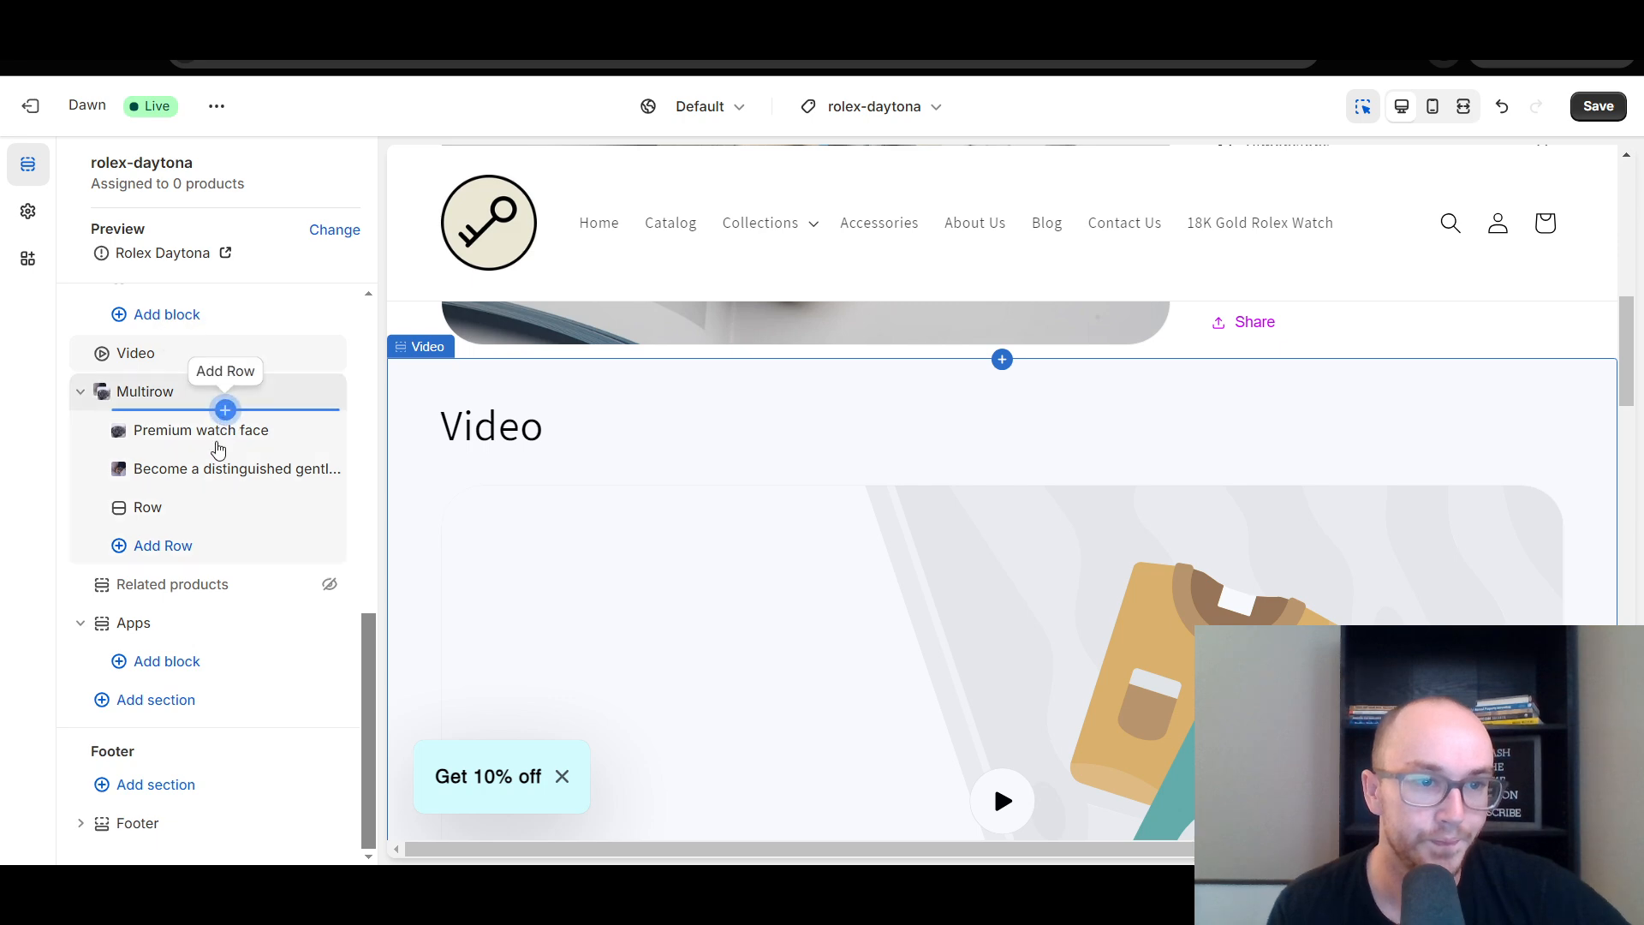
pyautogui.click(303, 354)
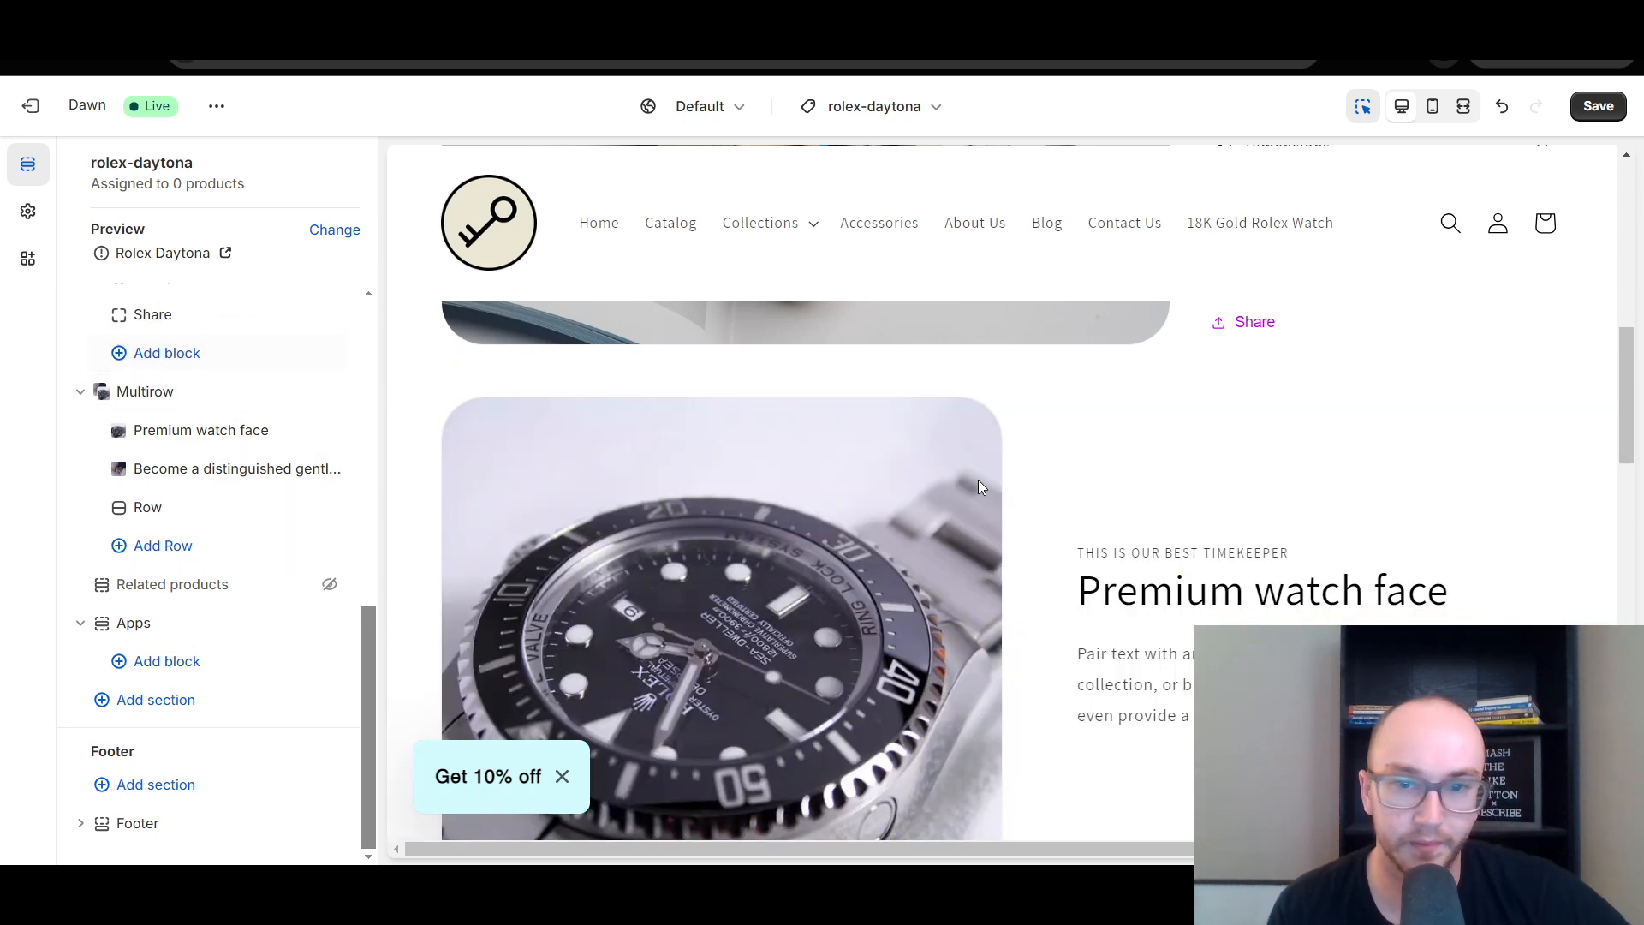
pyautogui.click(979, 381)
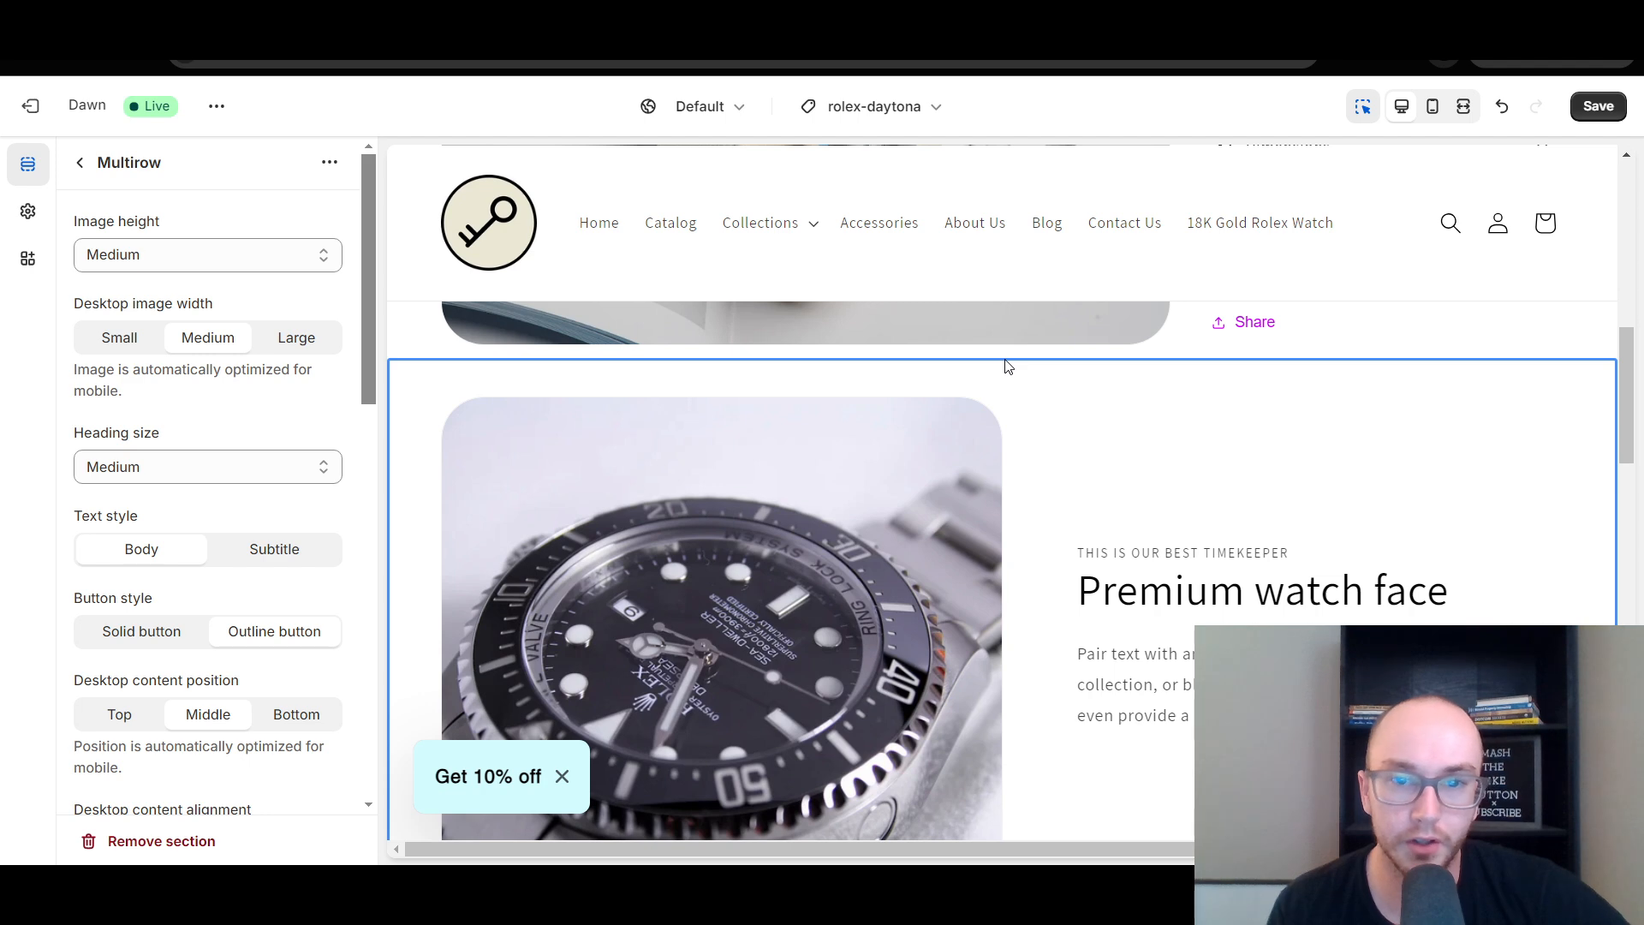
pyautogui.click(81, 164)
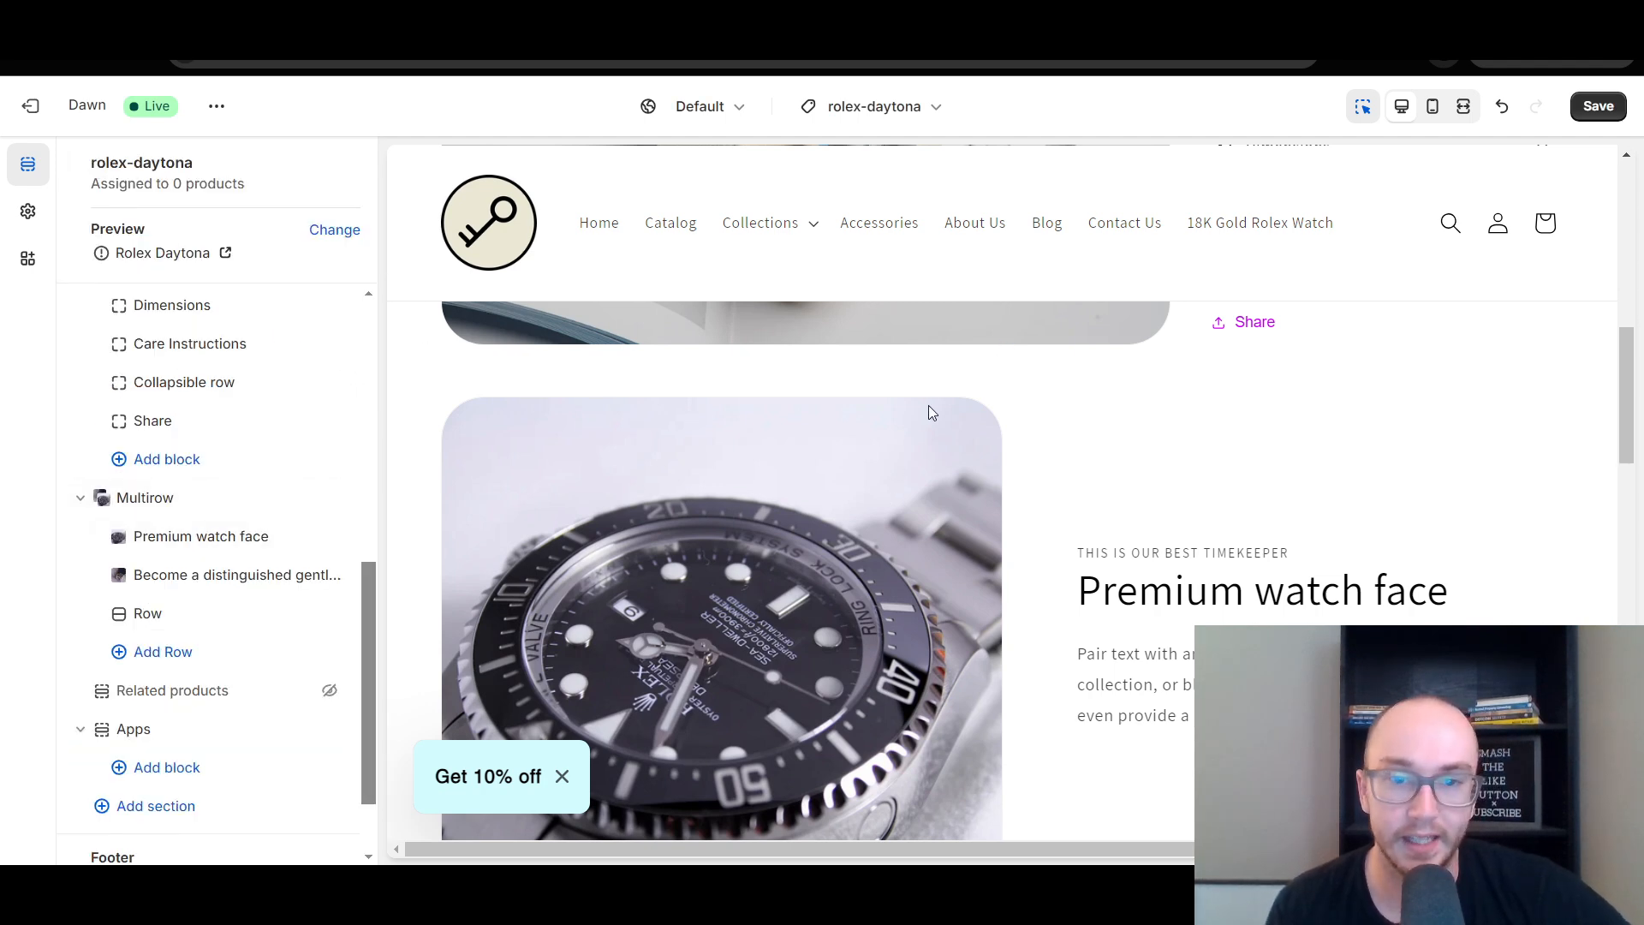
pyautogui.click(1025, 379)
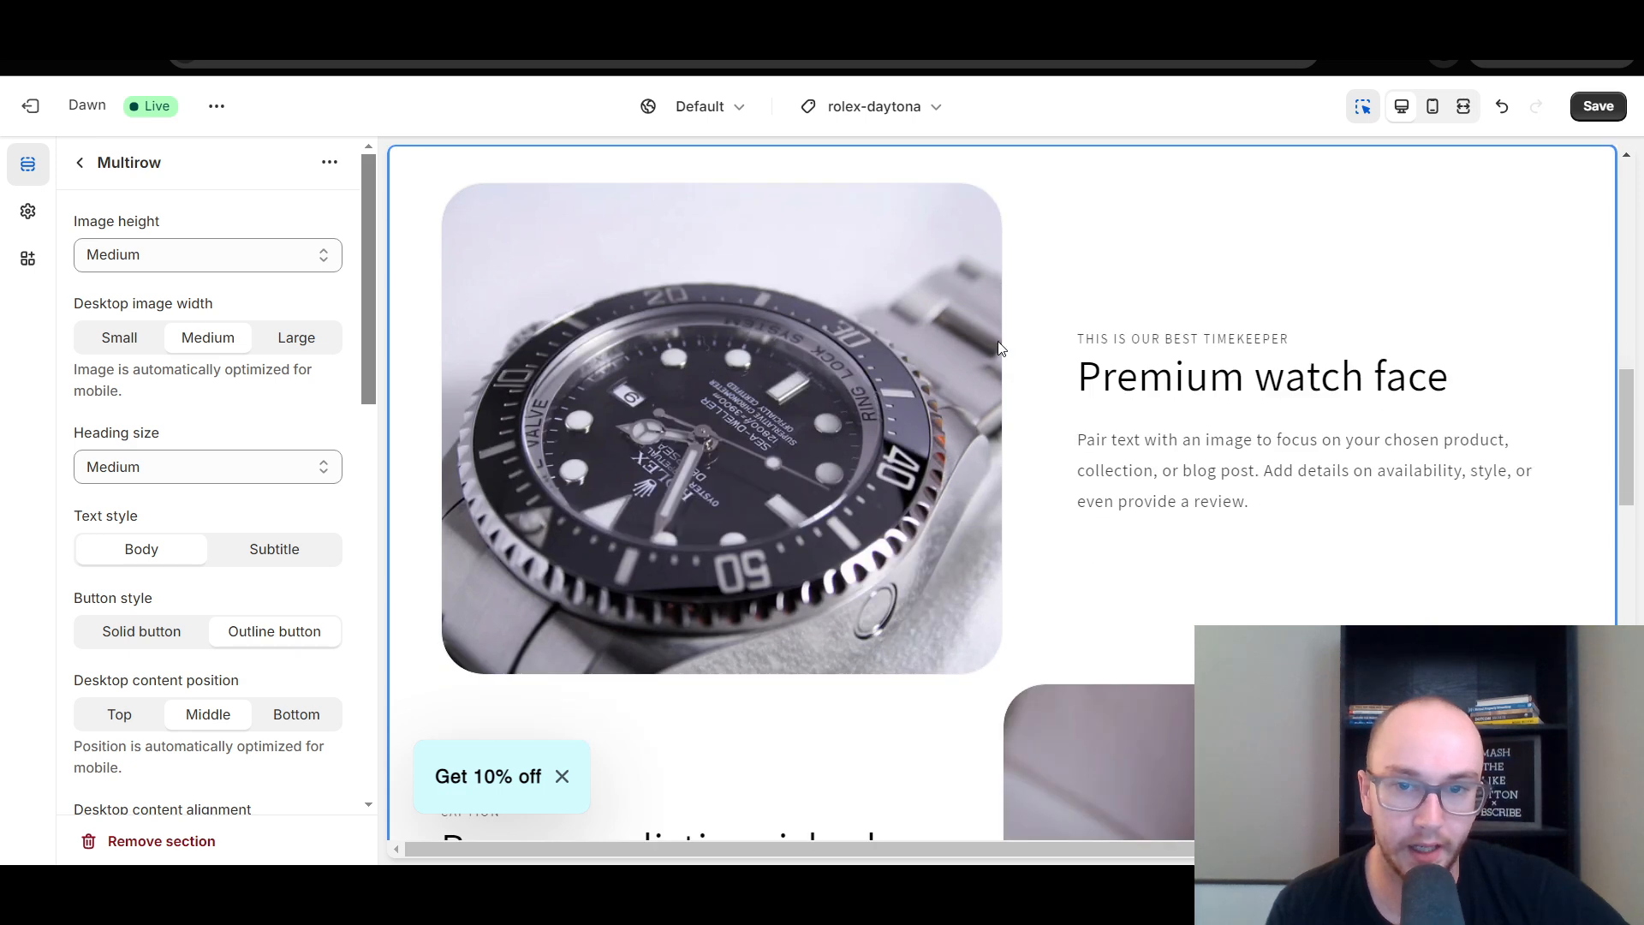
pyautogui.click(72, 162)
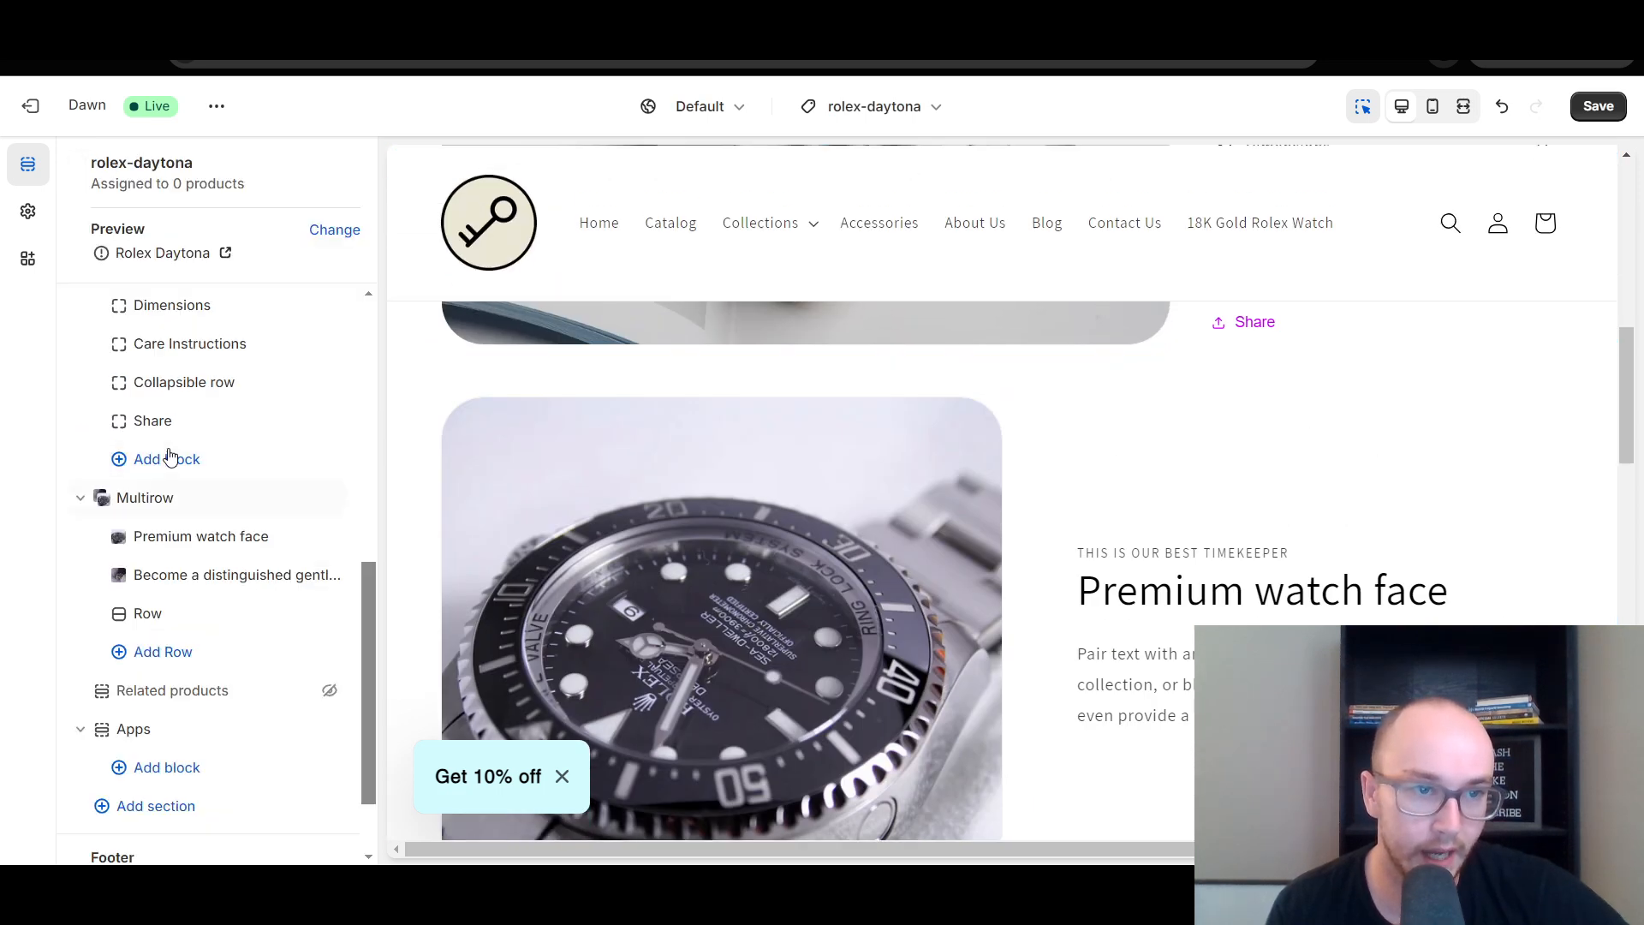
# Step: Add a Rich text section between the product information and the Multirow section and check it in the preview
pyautogui.click(209, 479)
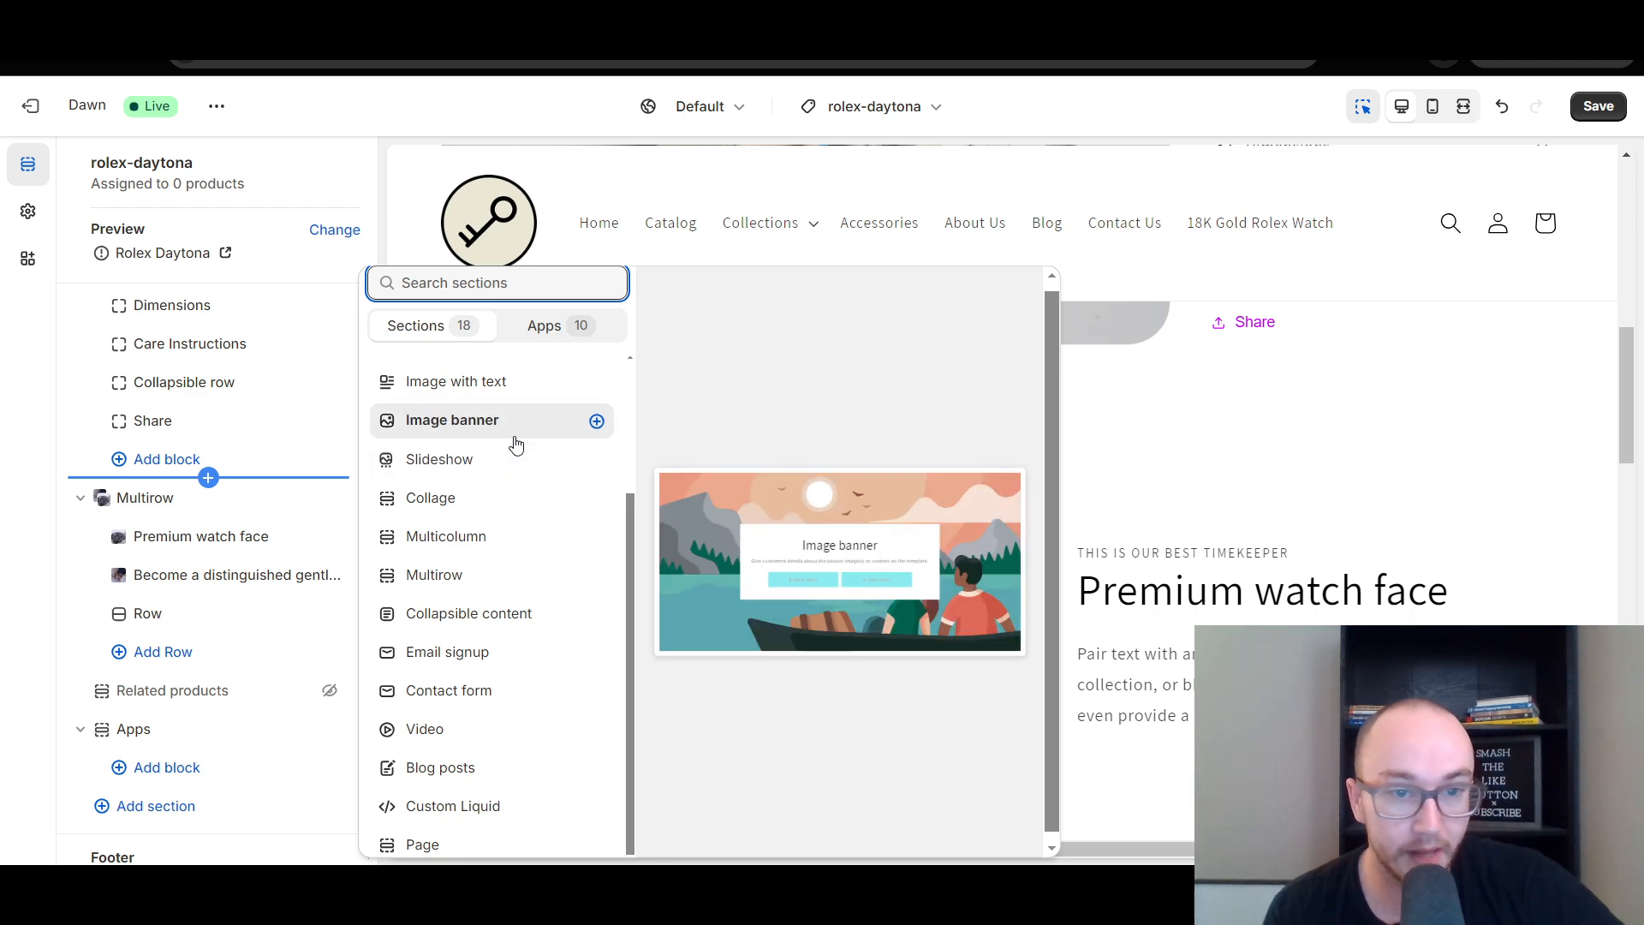
pyautogui.scroll(2, 514, 398)
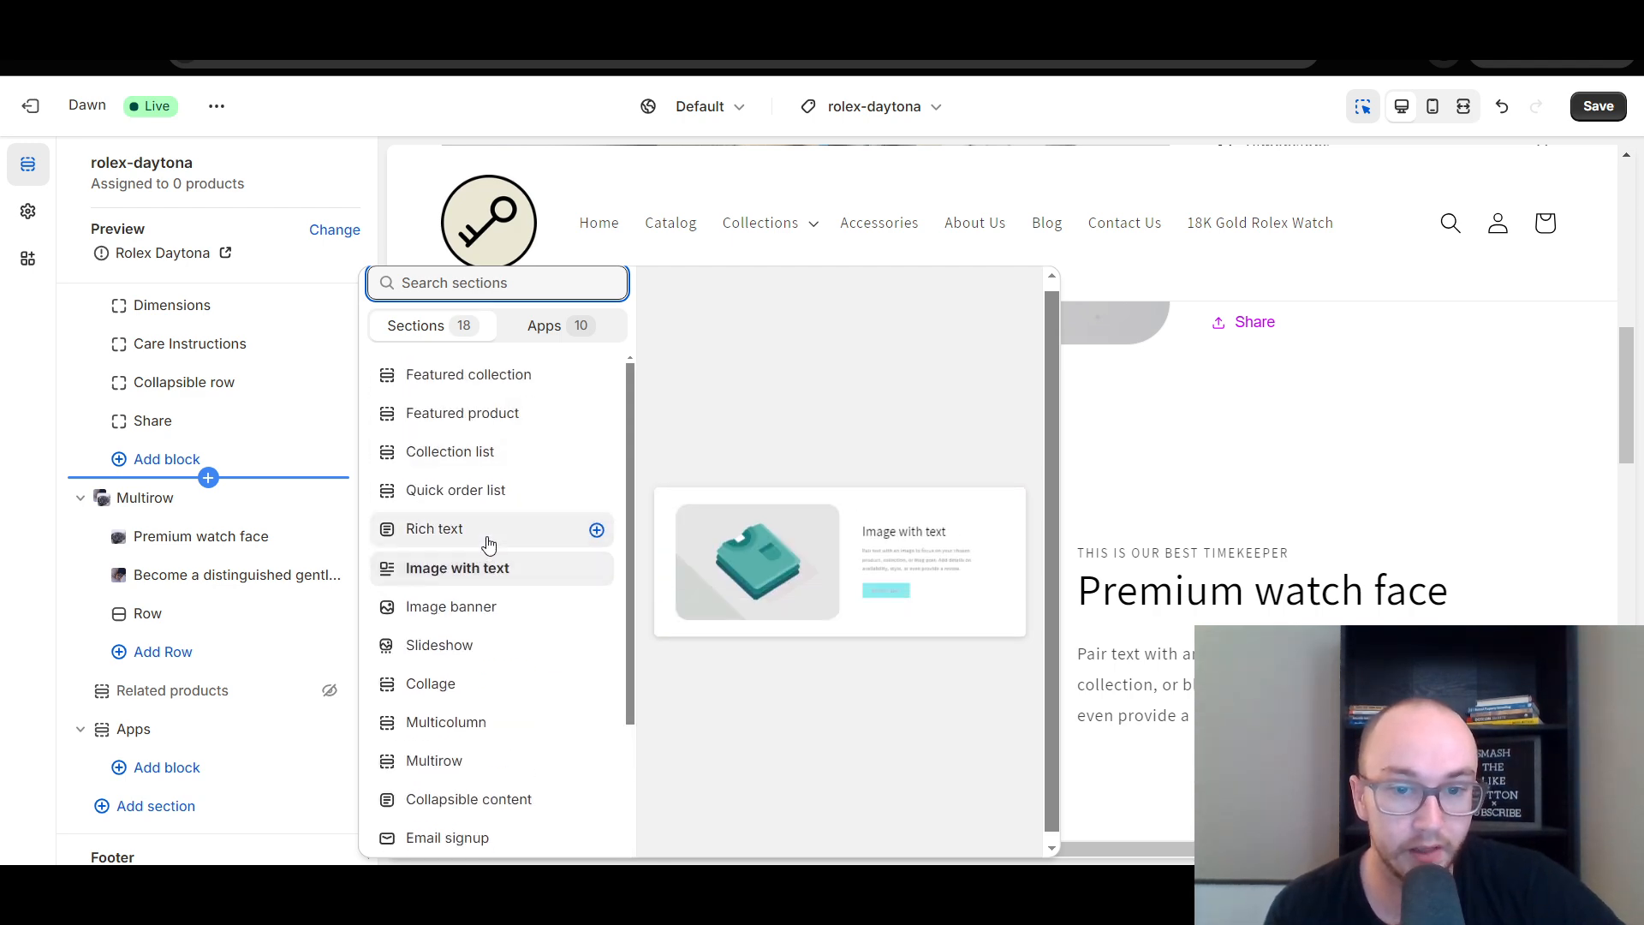
pyautogui.click(490, 531)
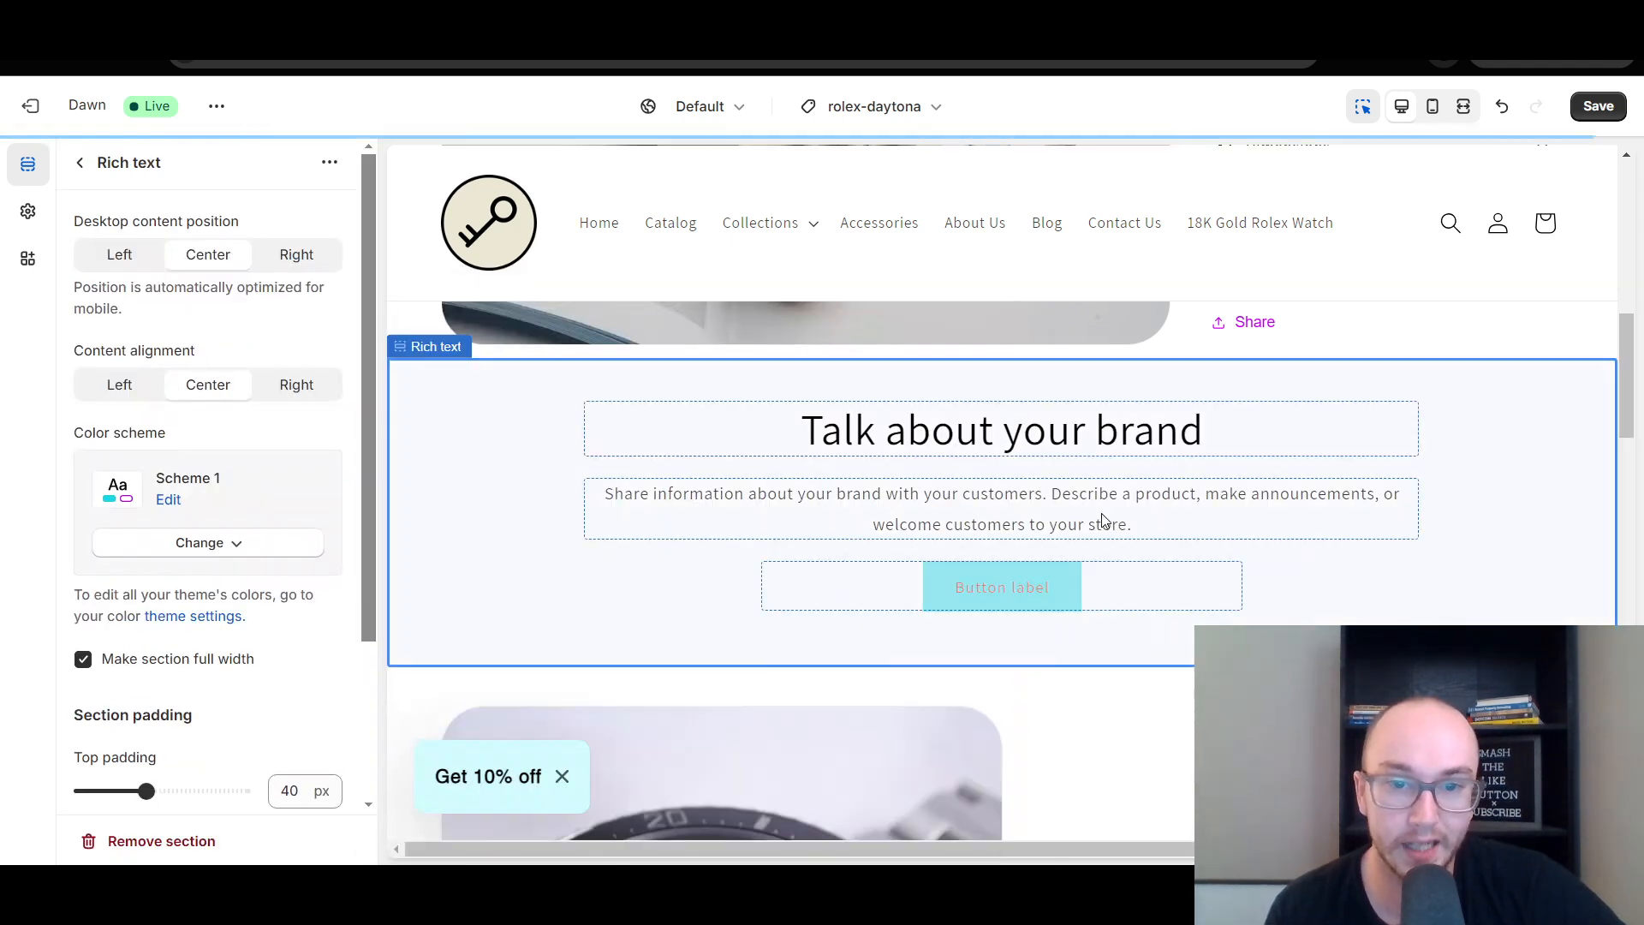
pyautogui.moveTo(1630, 432); pyautogui.dragTo(1630, 669)
pyautogui.scroll(15, 1454, 498)
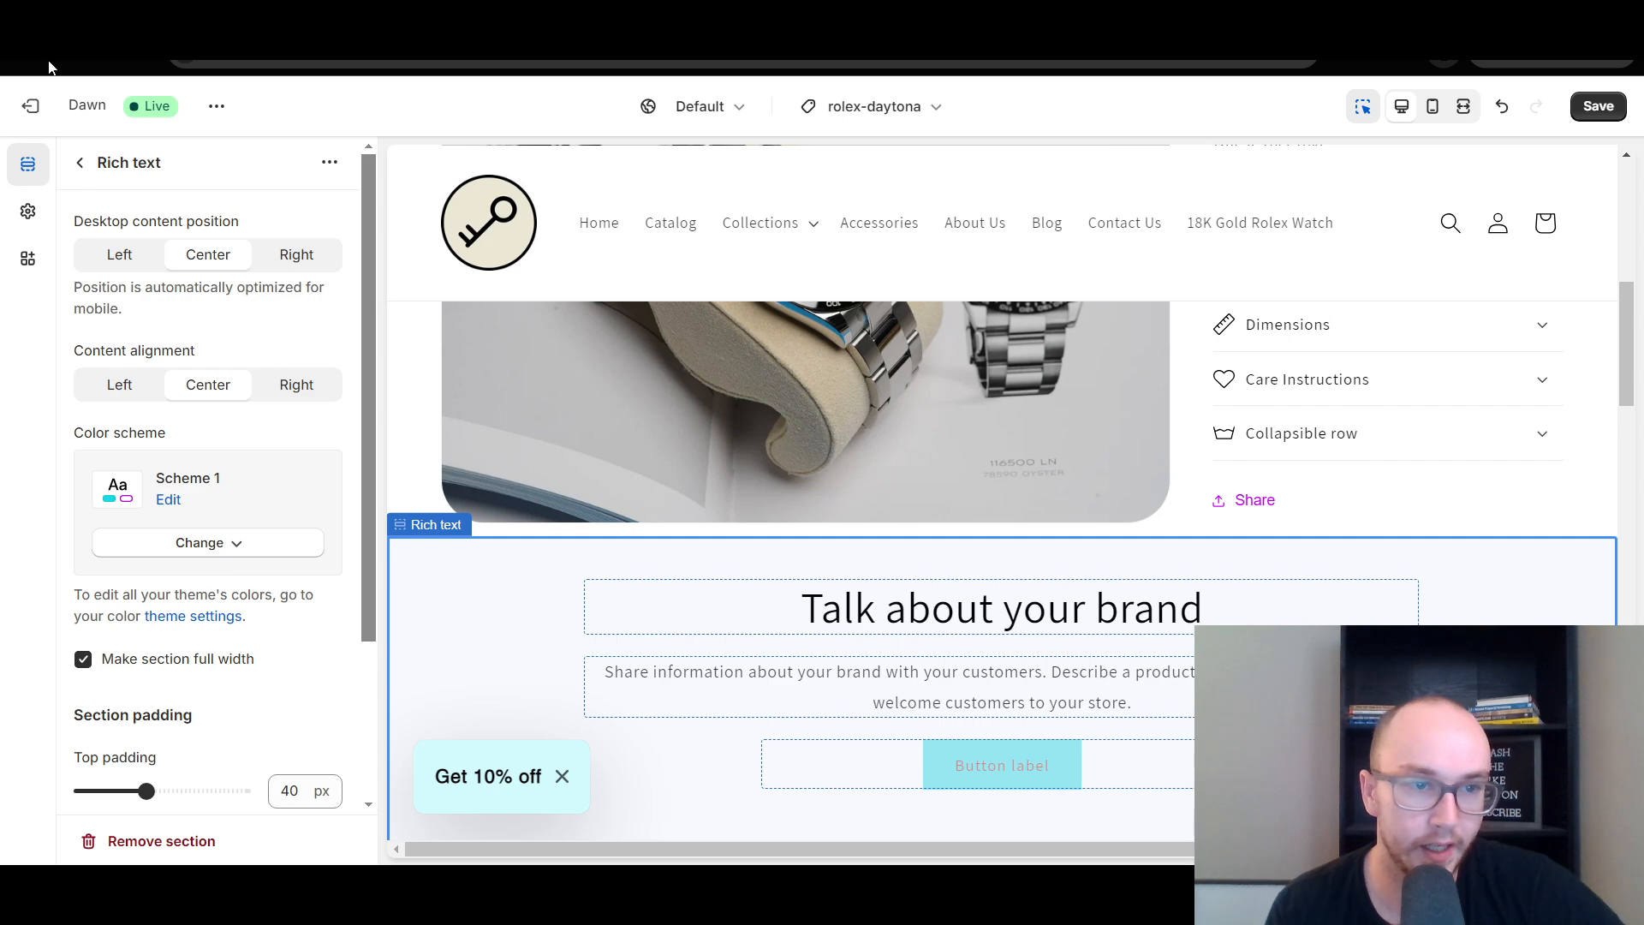
# Step: Delete the Buttons block from the Rich text section and review the sections below it in the preview
pyautogui.click(83, 163)
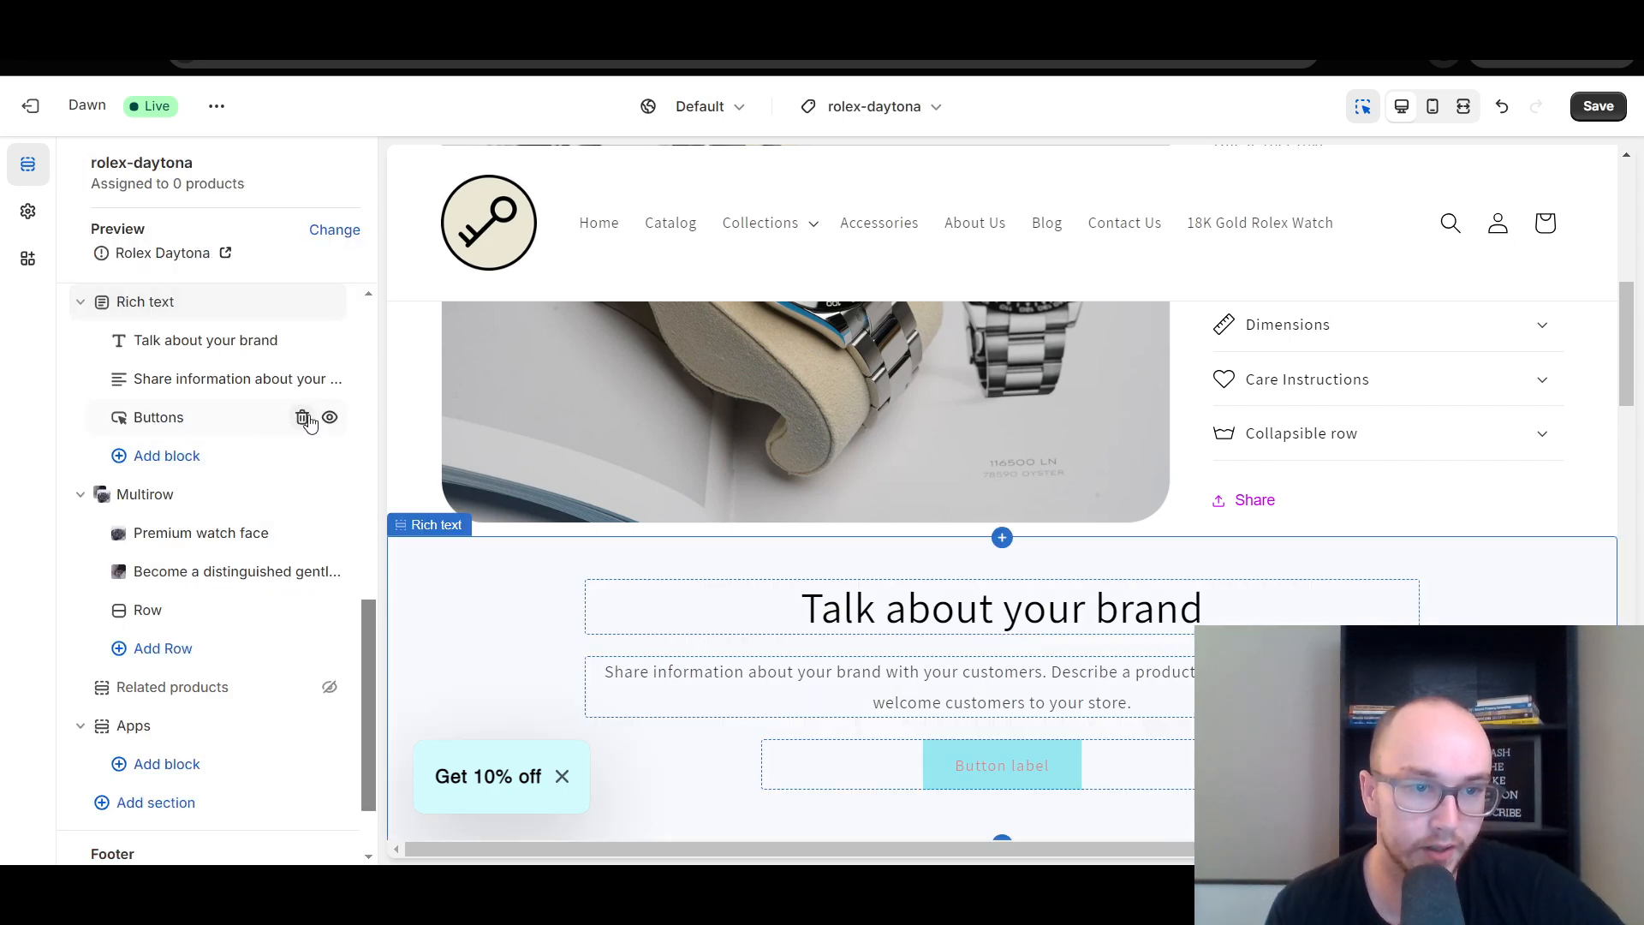
pyautogui.click(302, 418)
pyautogui.scroll(-5, 1114, 711)
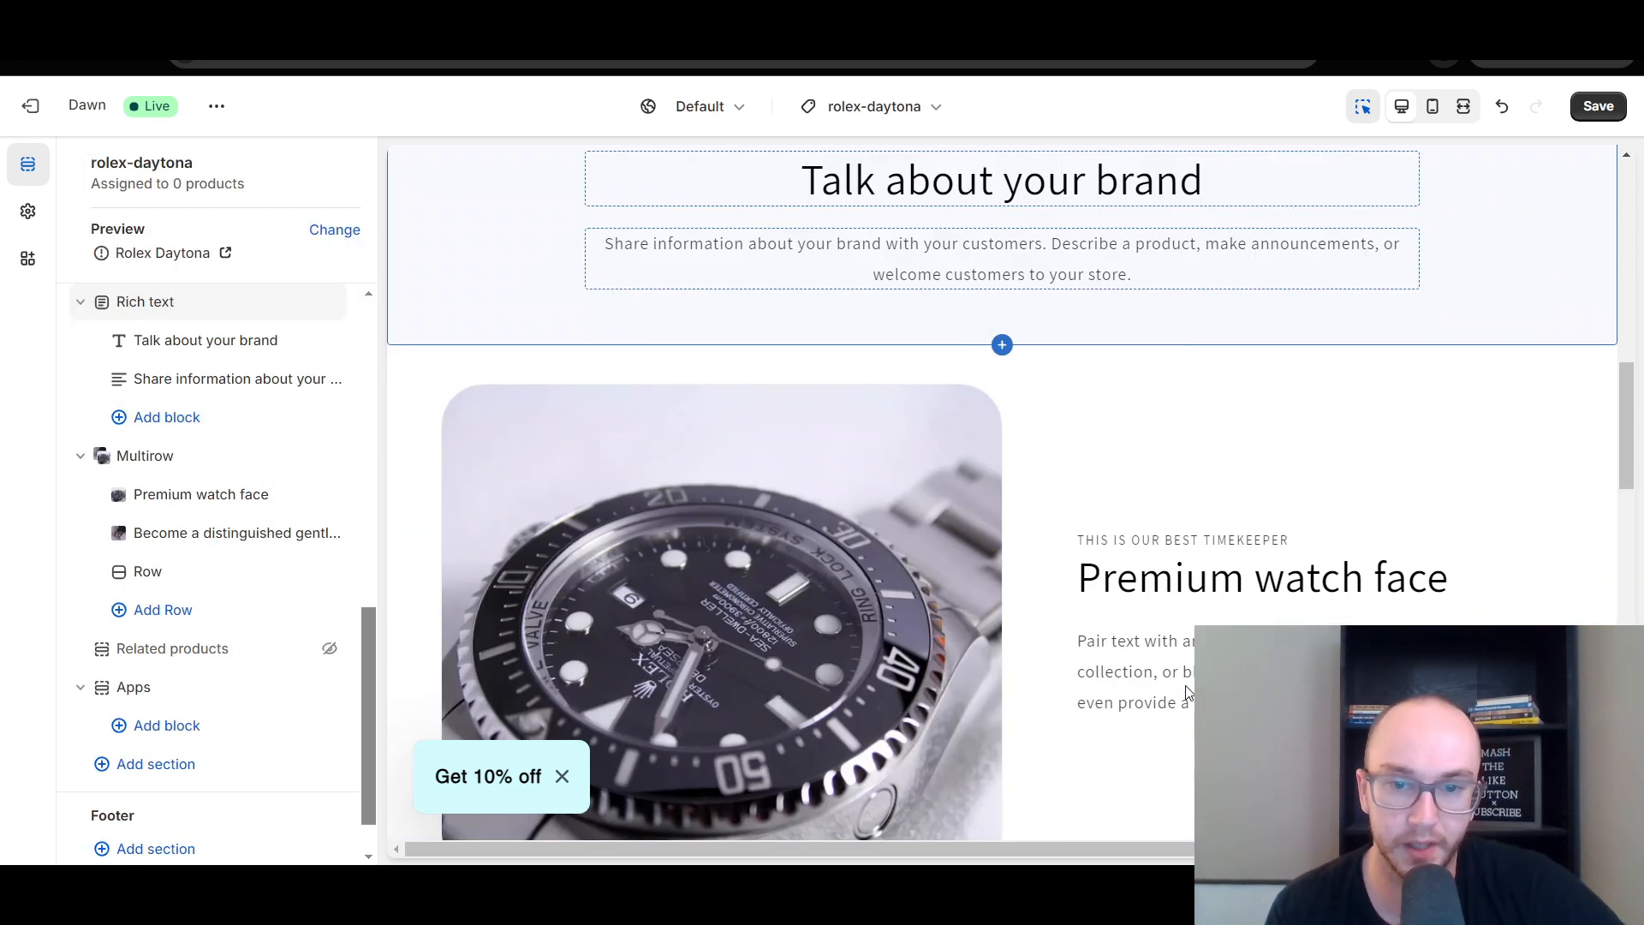
pyautogui.scroll(-12, 1180, 742)
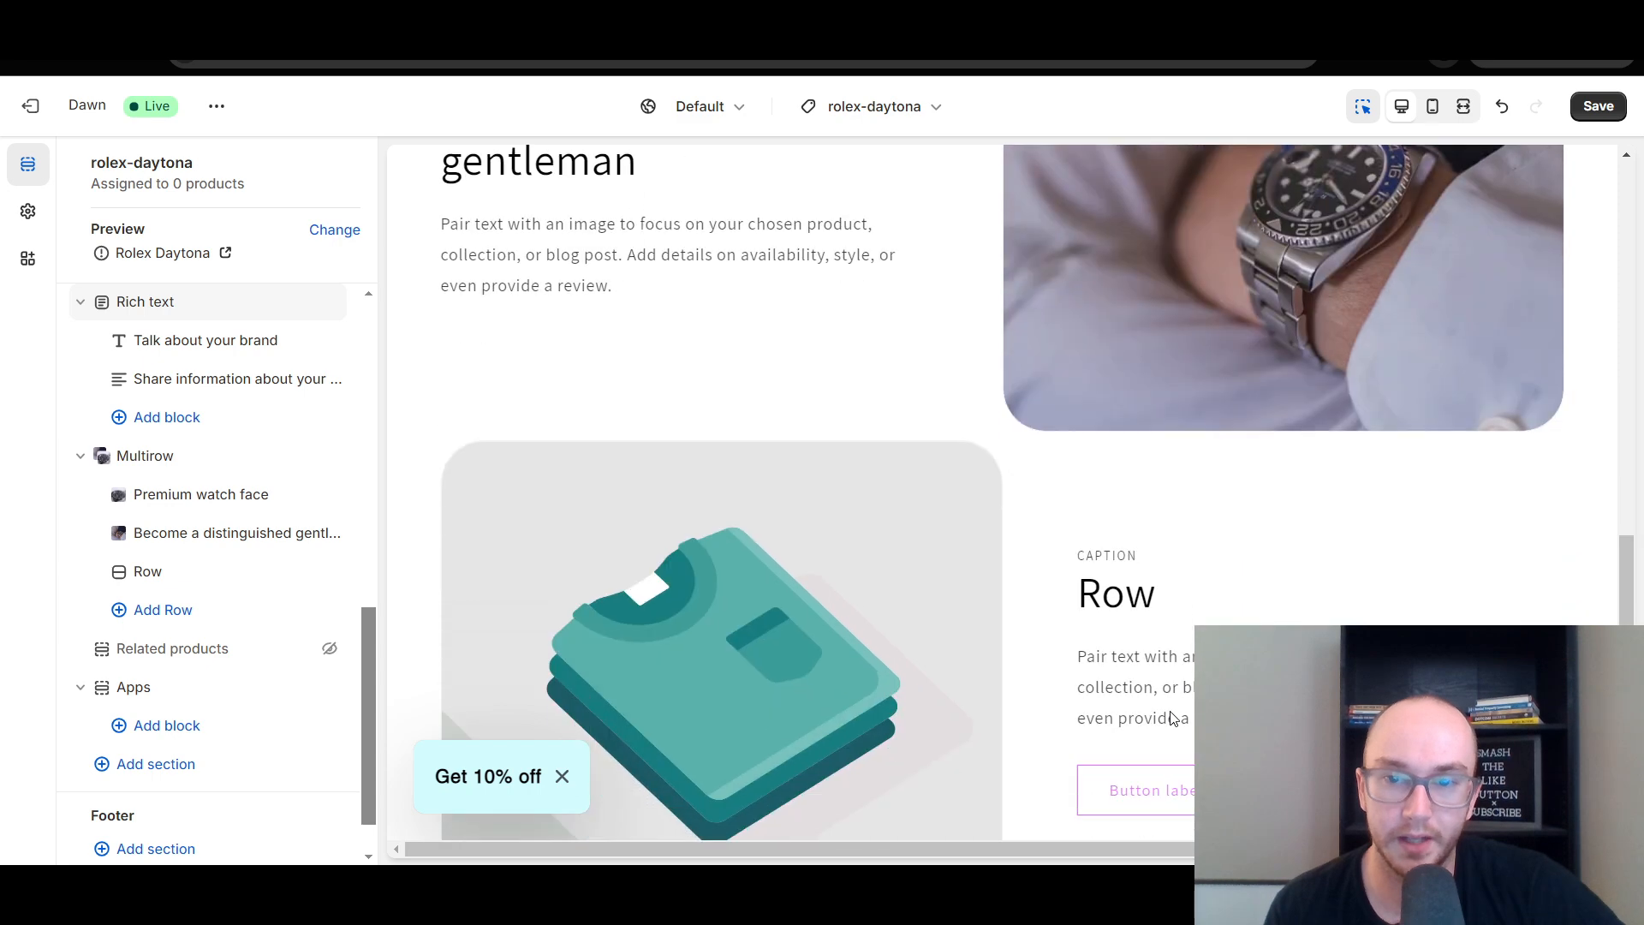
# Step: Search the free images for "watch" and "fashion" to find a picture for the third Multirow row, ending on "watch"
pyautogui.click(1052, 591)
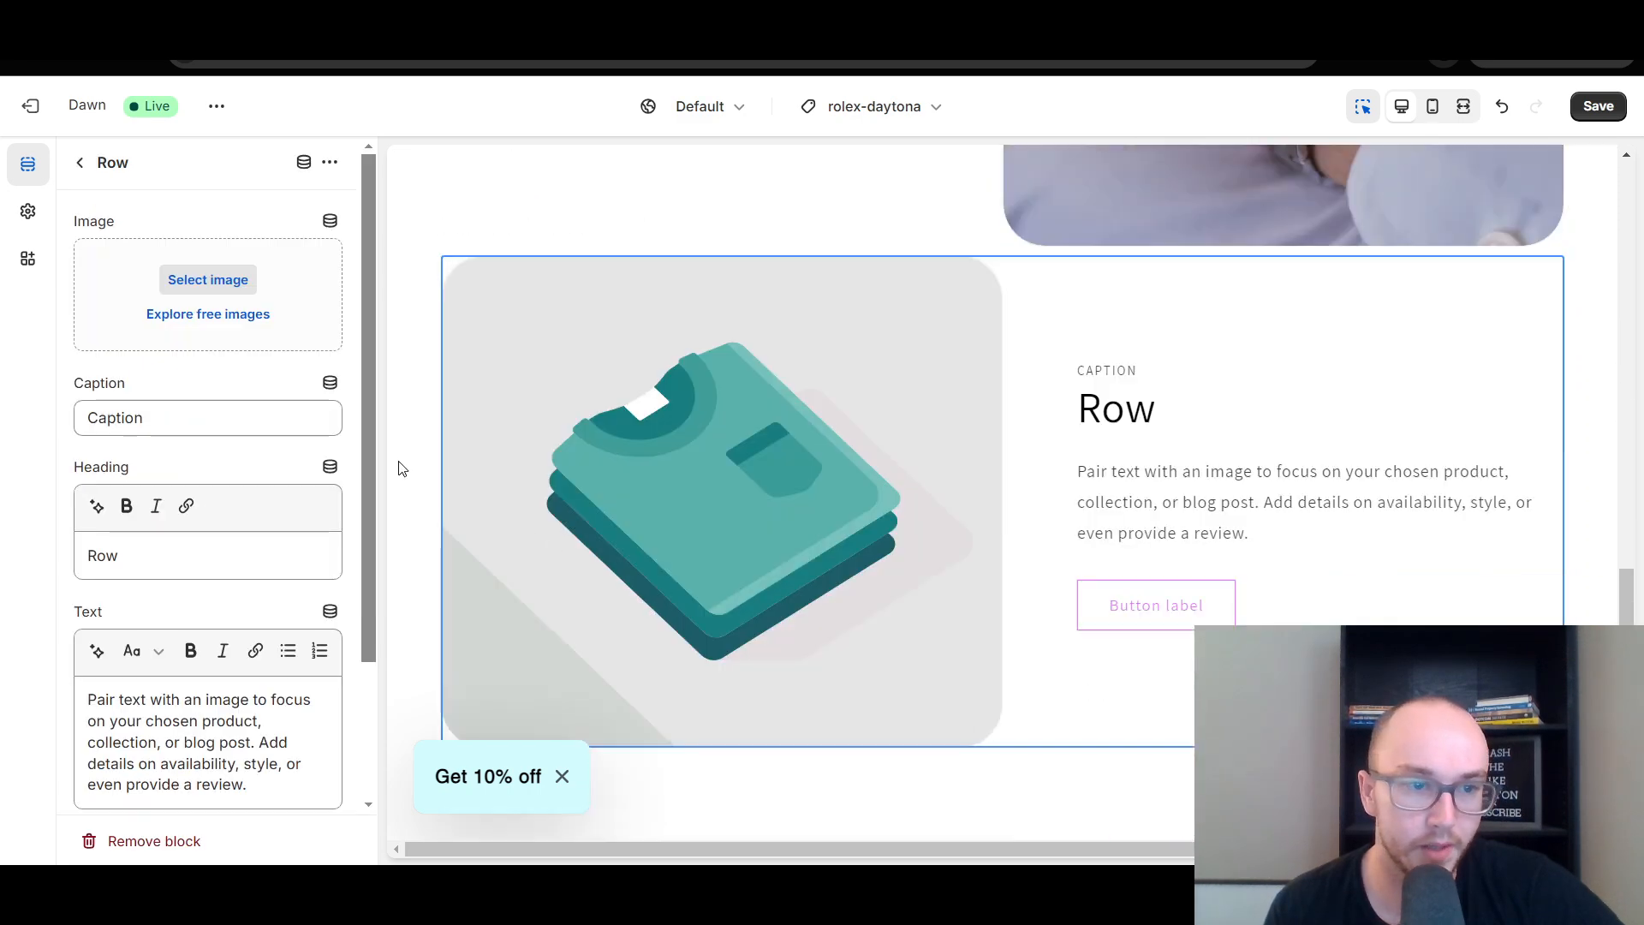
pyautogui.click(181, 318)
pyautogui.click(159, 205)
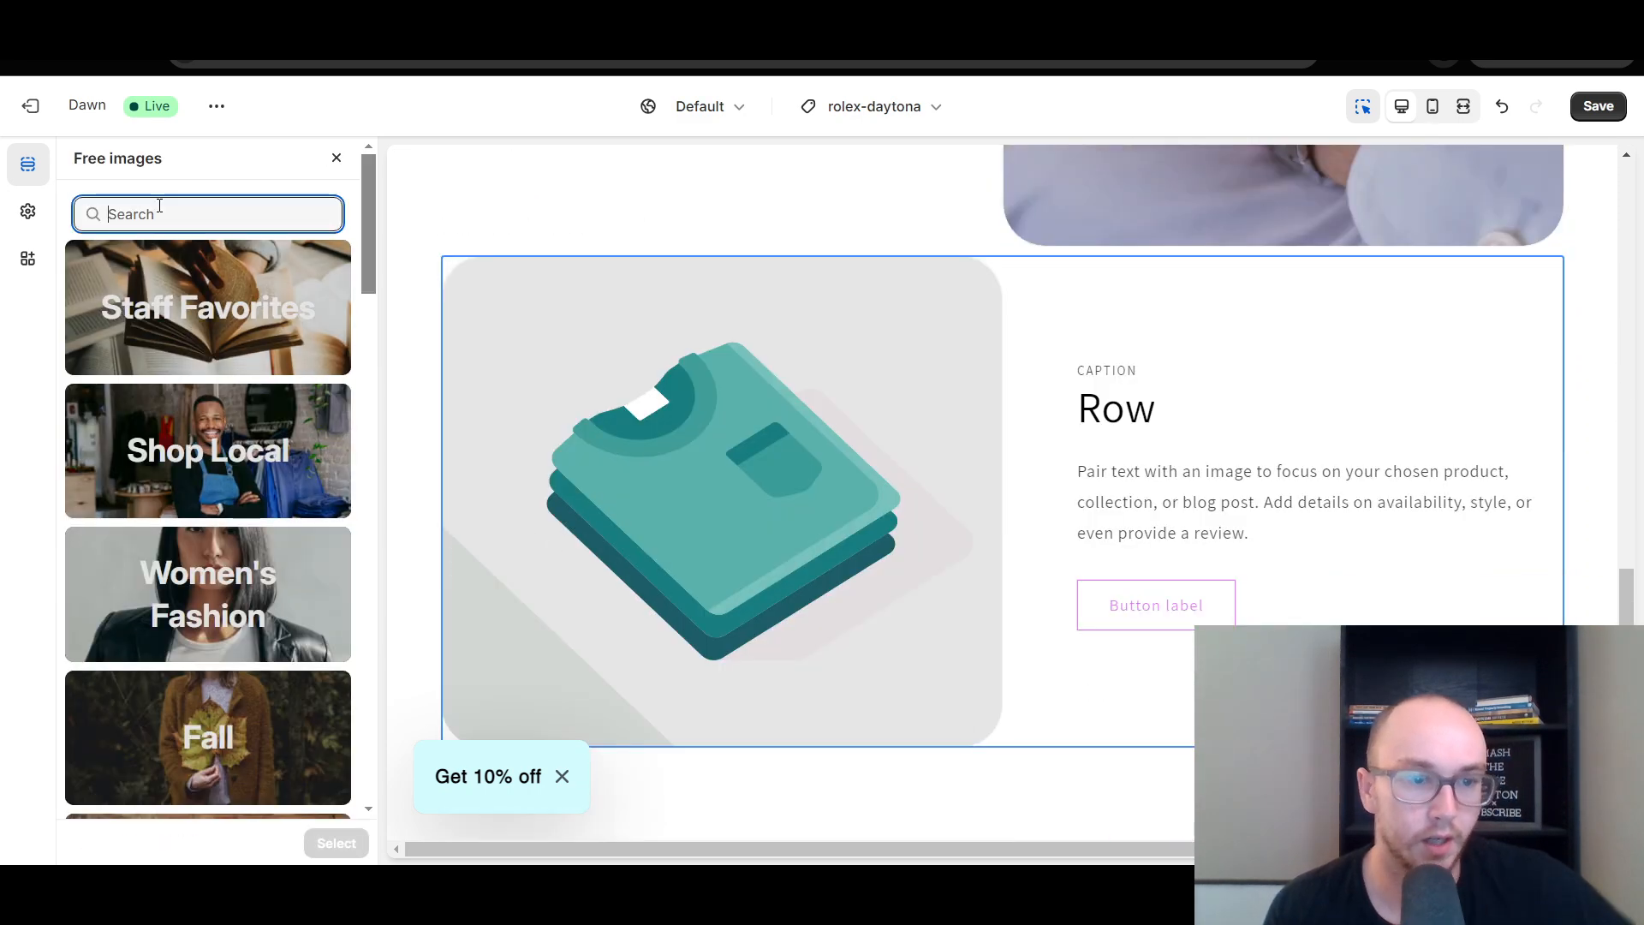
pyautogui.write('watch')
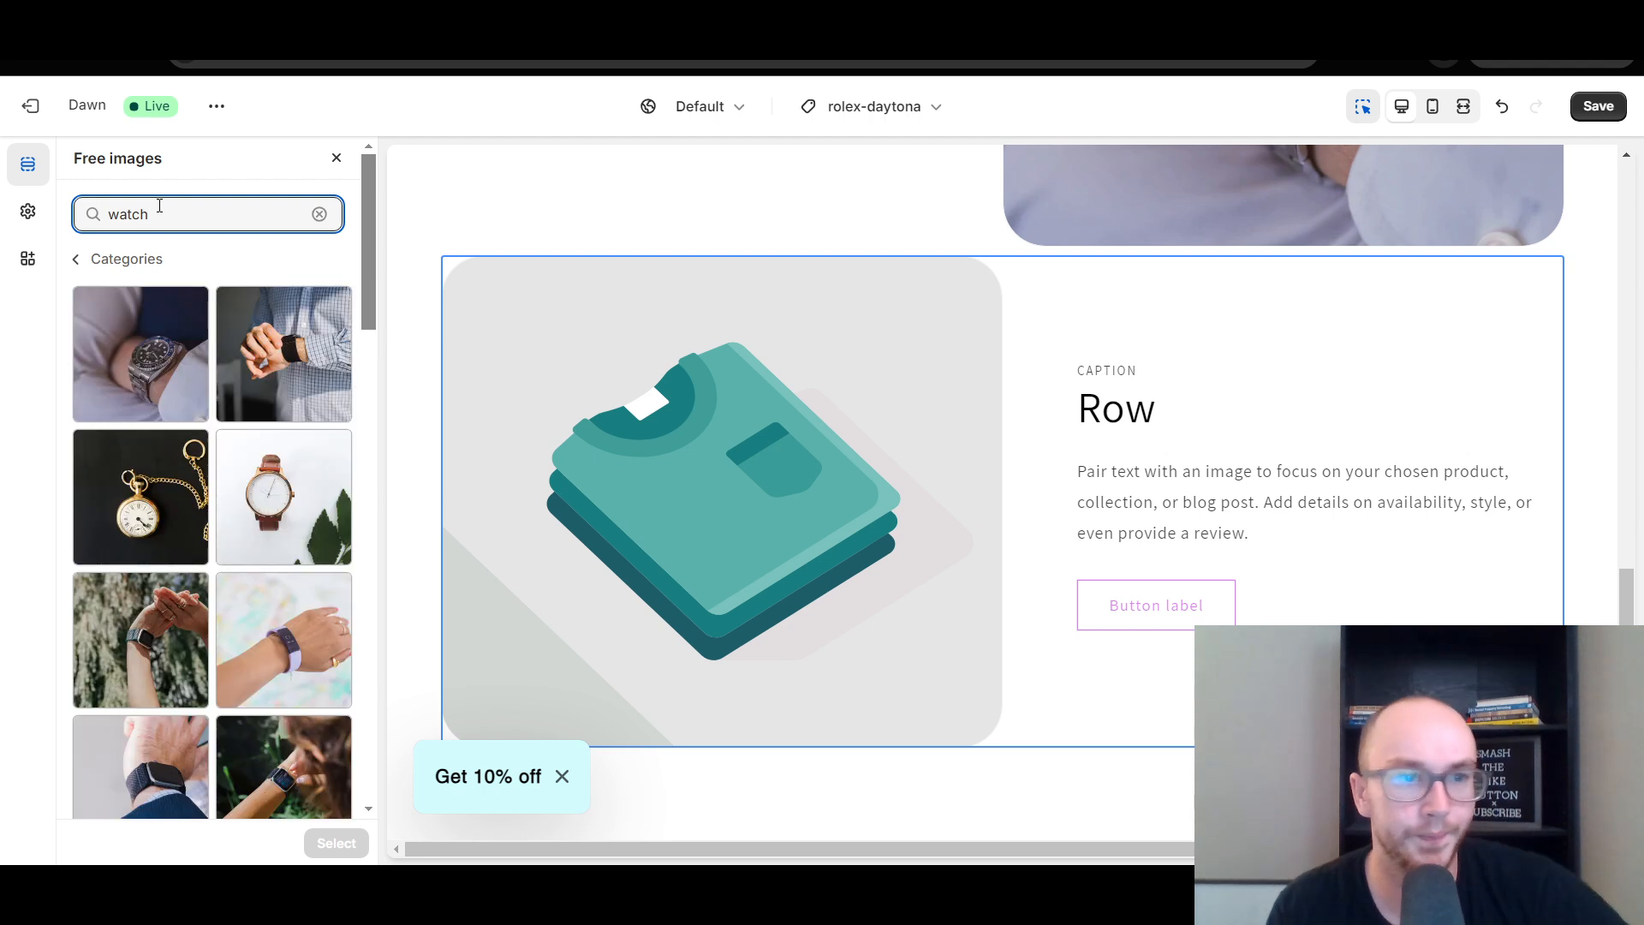
pyautogui.write('fashion')
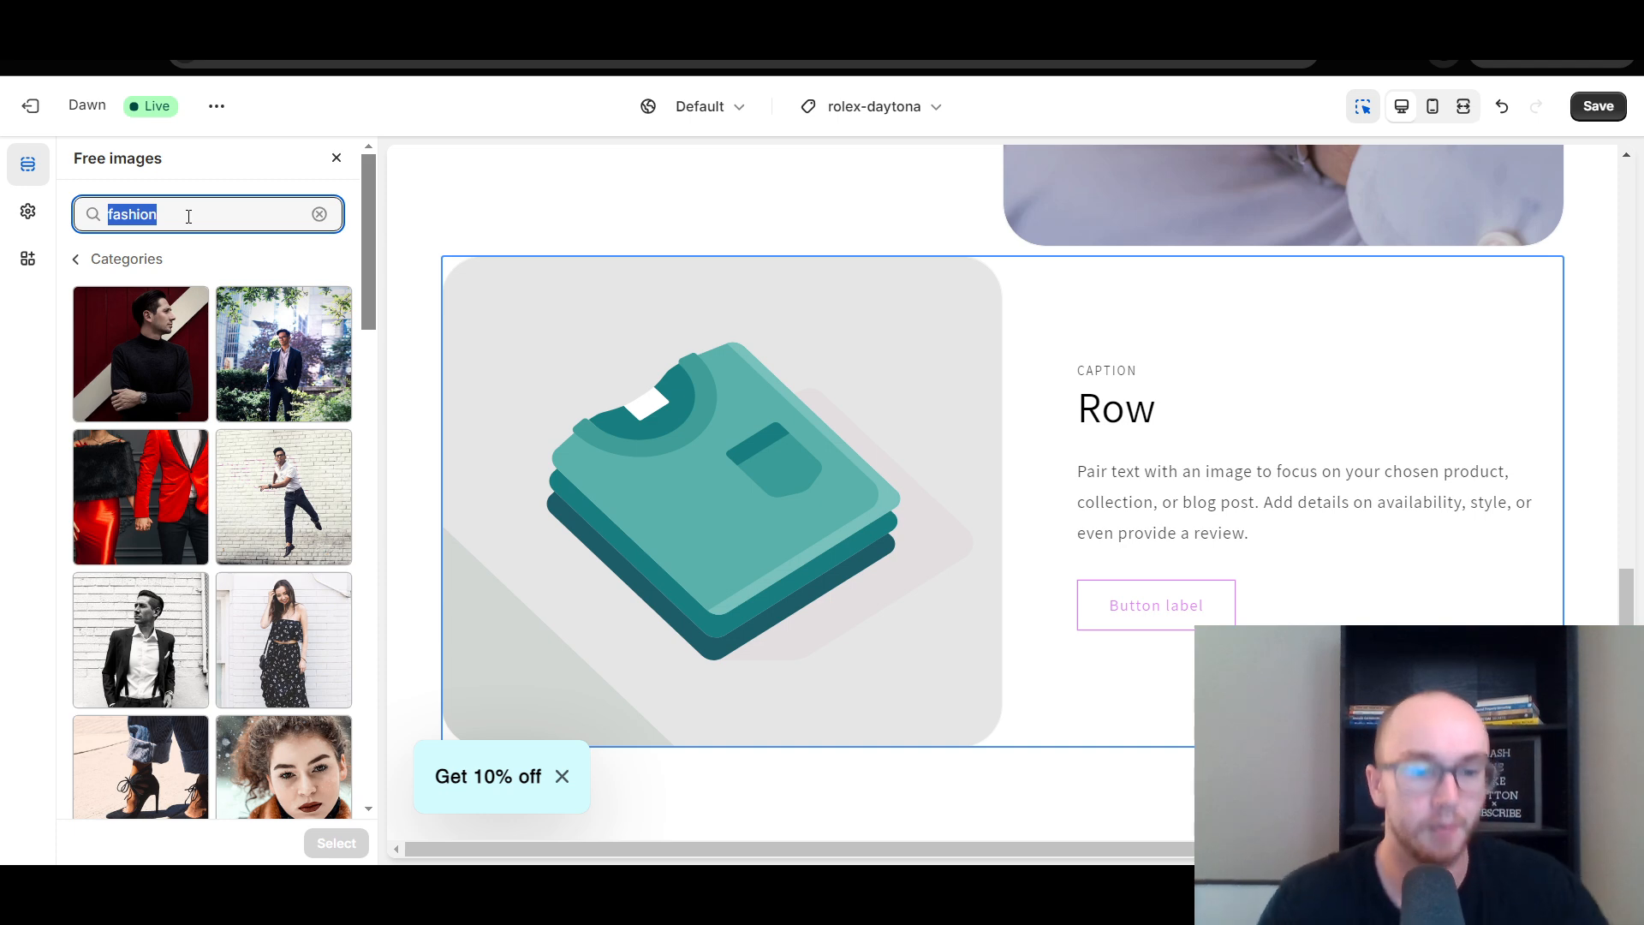
pyautogui.write('watch')
# Step: Browse the watch images and try the photo of a man in dark clothing adjusting his wristwatch in the third row
pyautogui.scroll(-1, 286, 620)
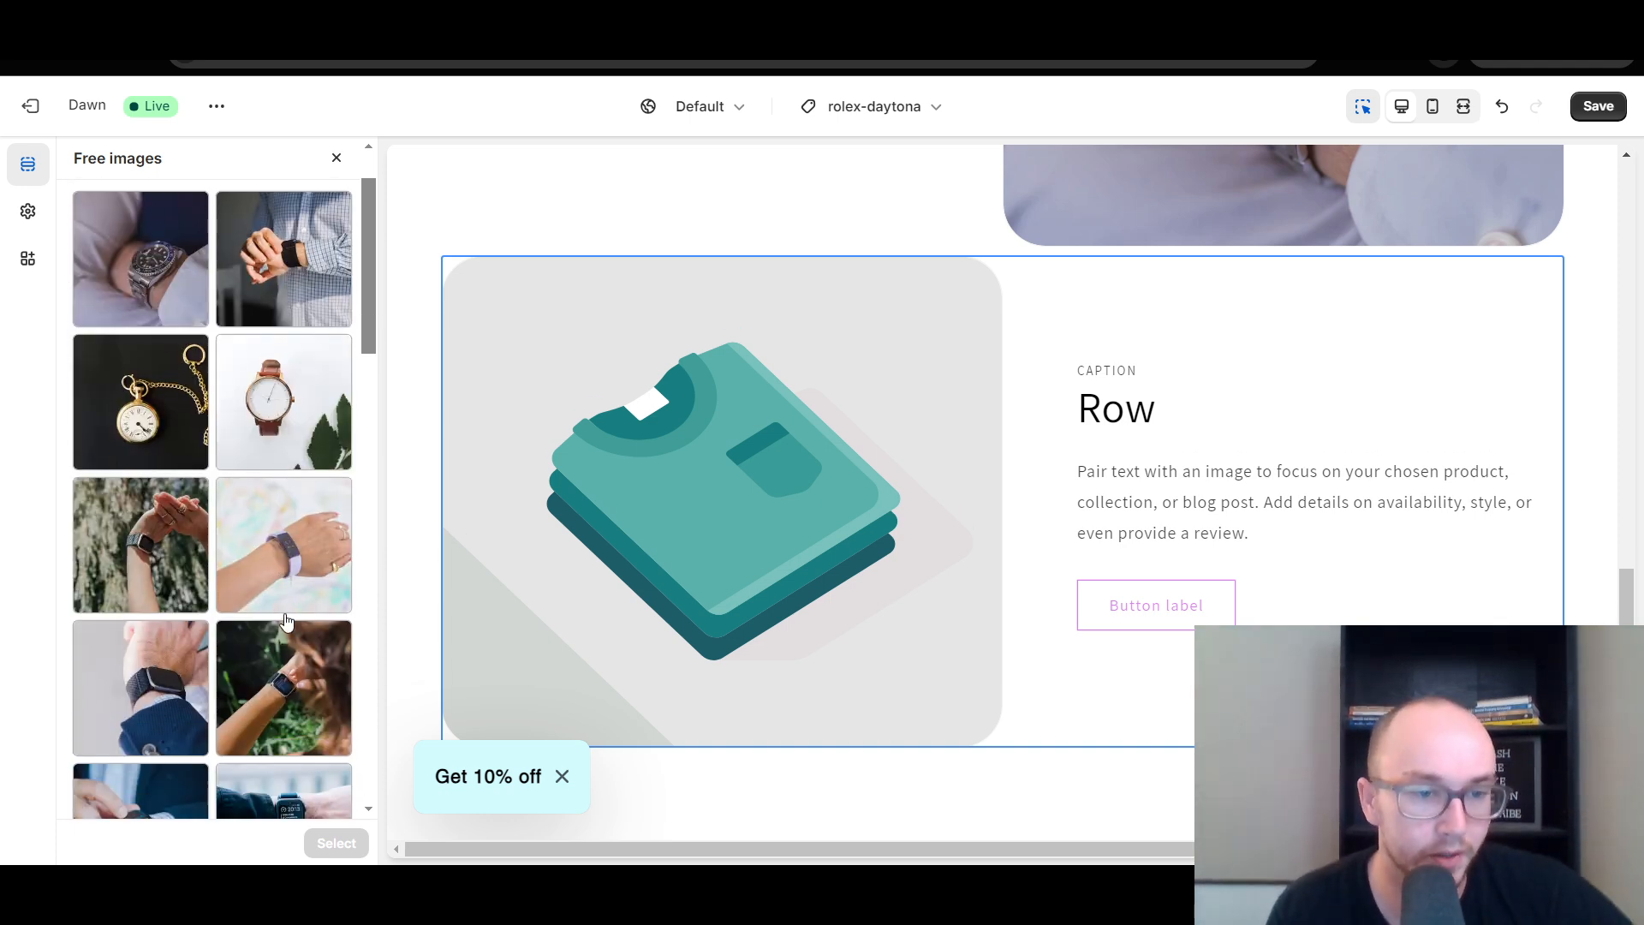
pyautogui.scroll(-3, 286, 620)
pyautogui.scroll(-3, 286, 620)
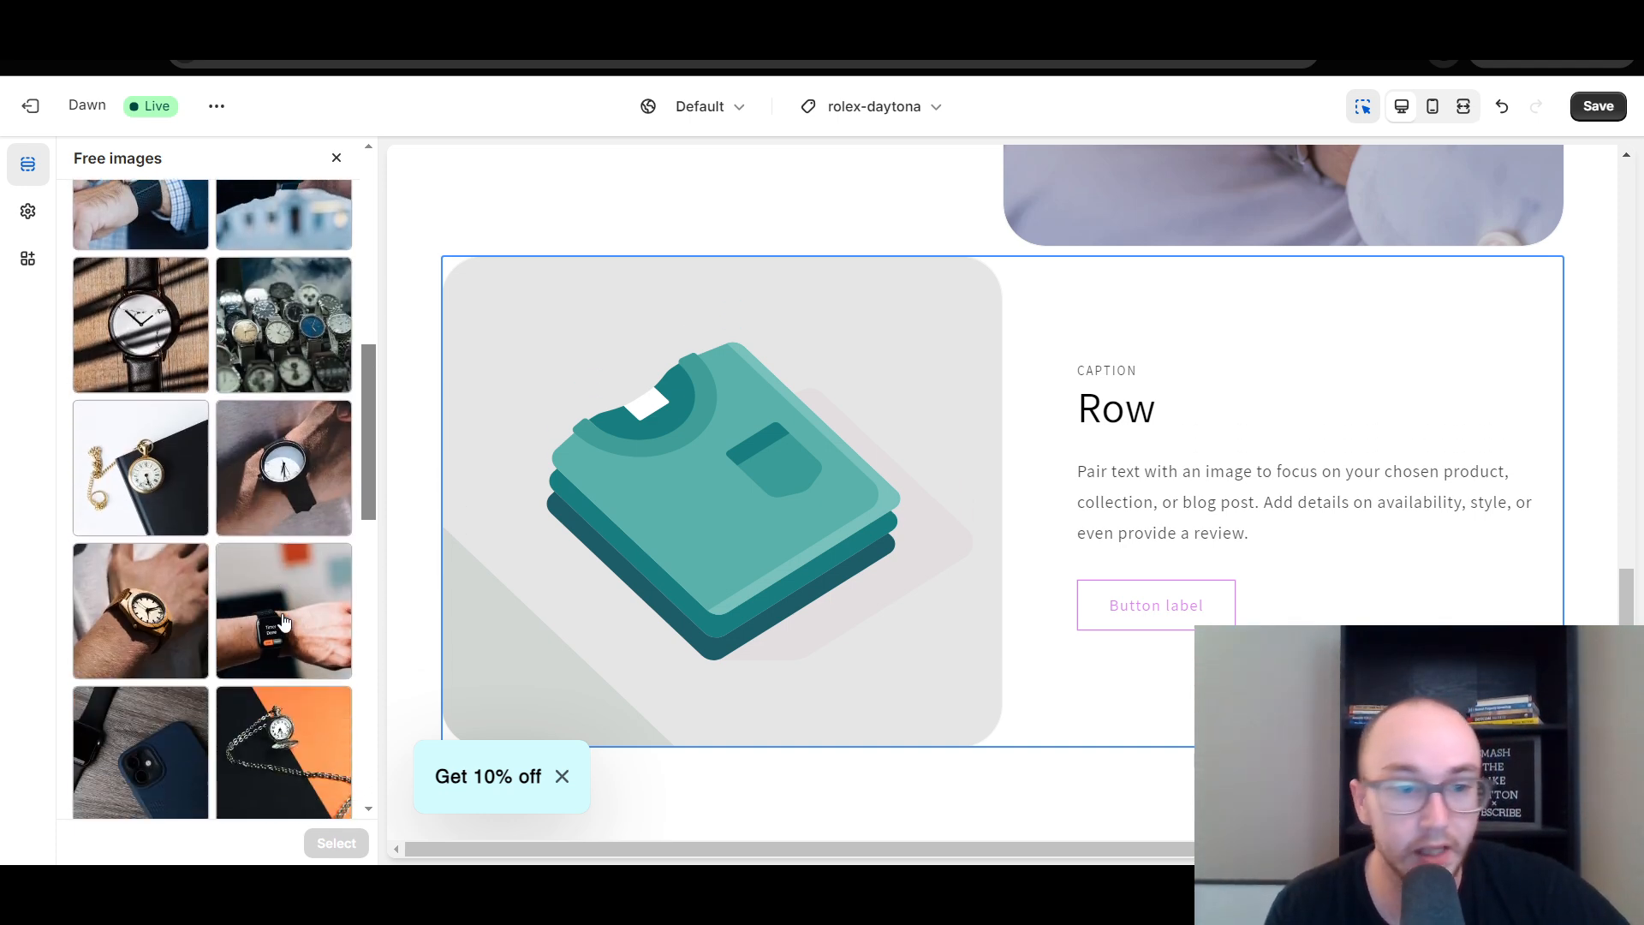
pyautogui.scroll(-5, 286, 621)
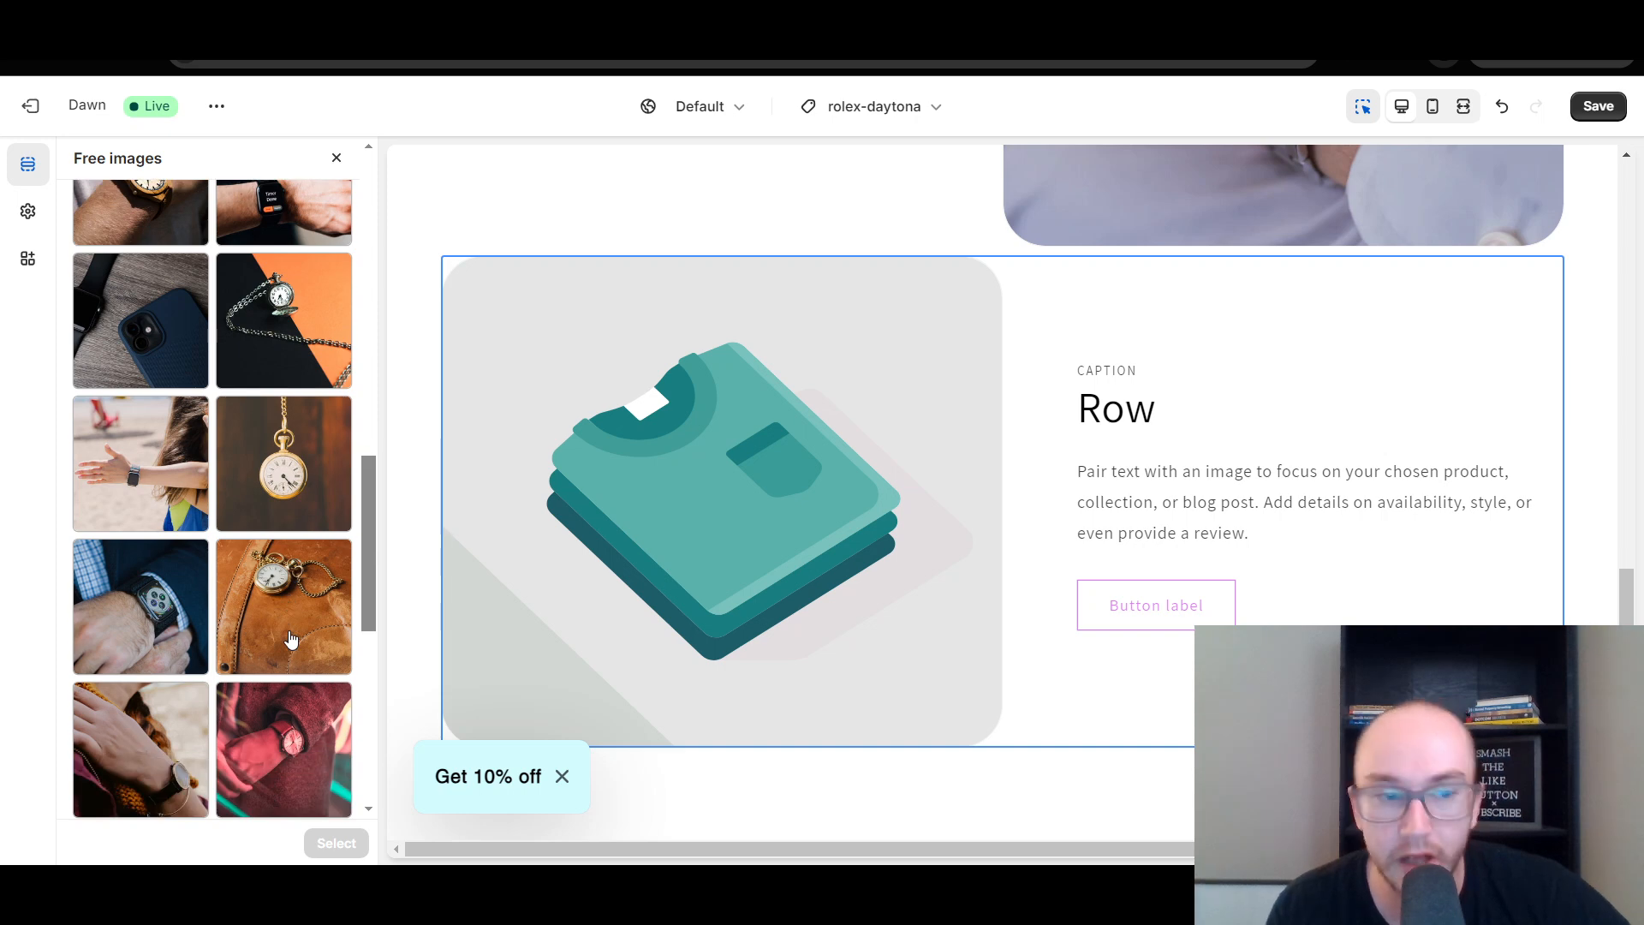
pyautogui.scroll(-3, 291, 638)
pyautogui.scroll(-3, 286, 634)
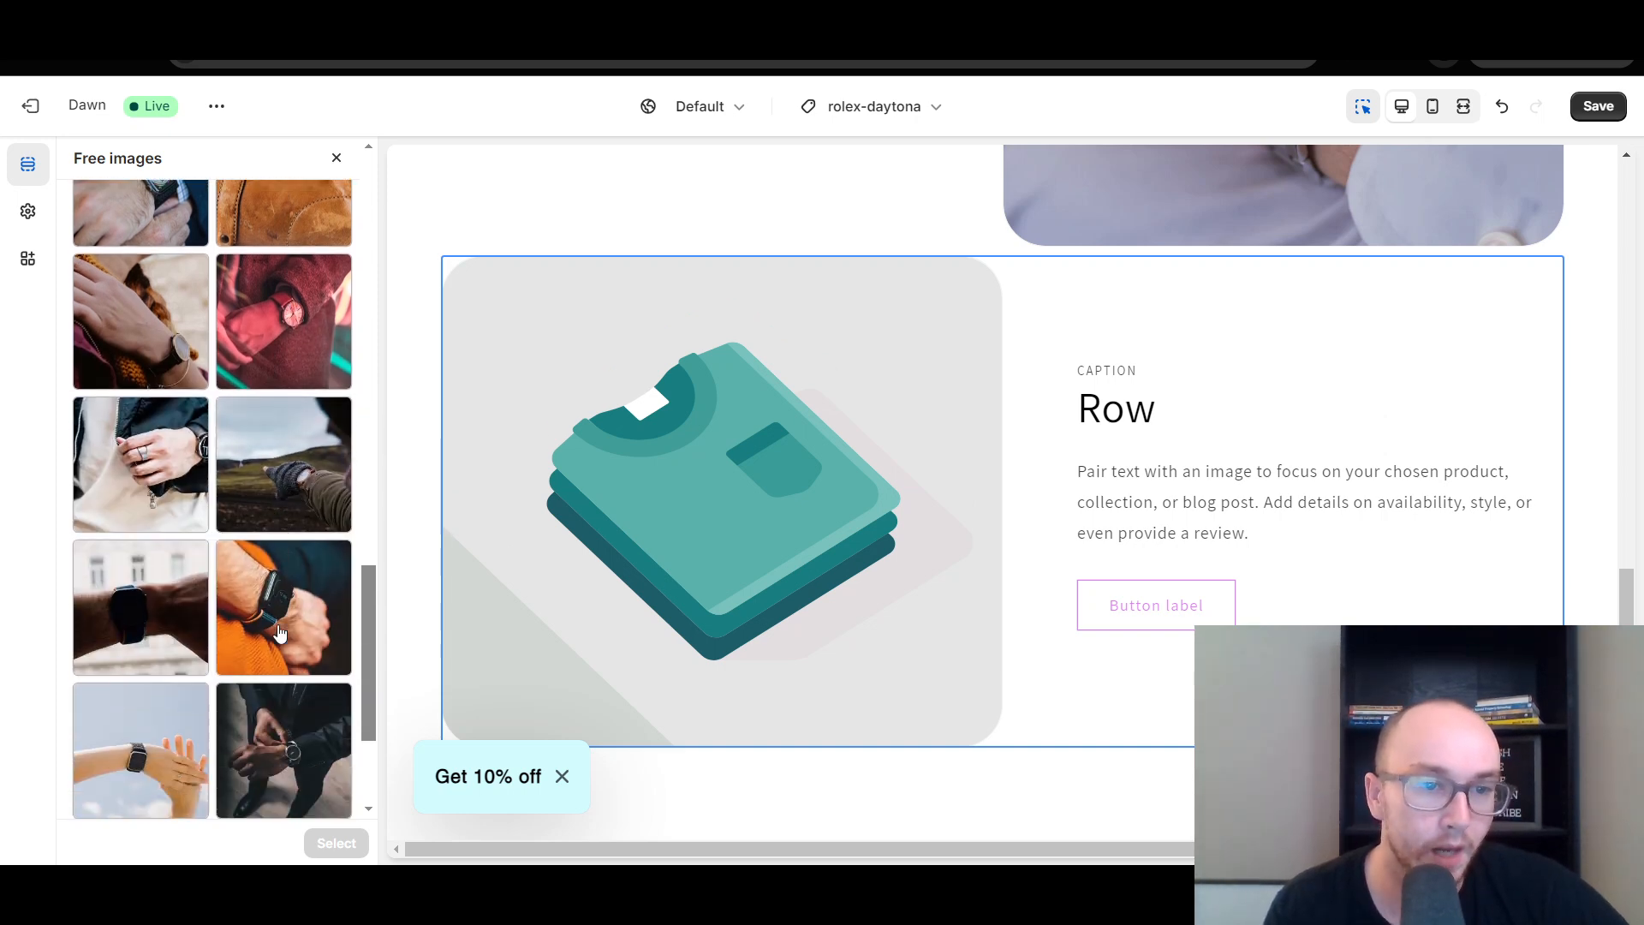
pyautogui.scroll(-3, 281, 634)
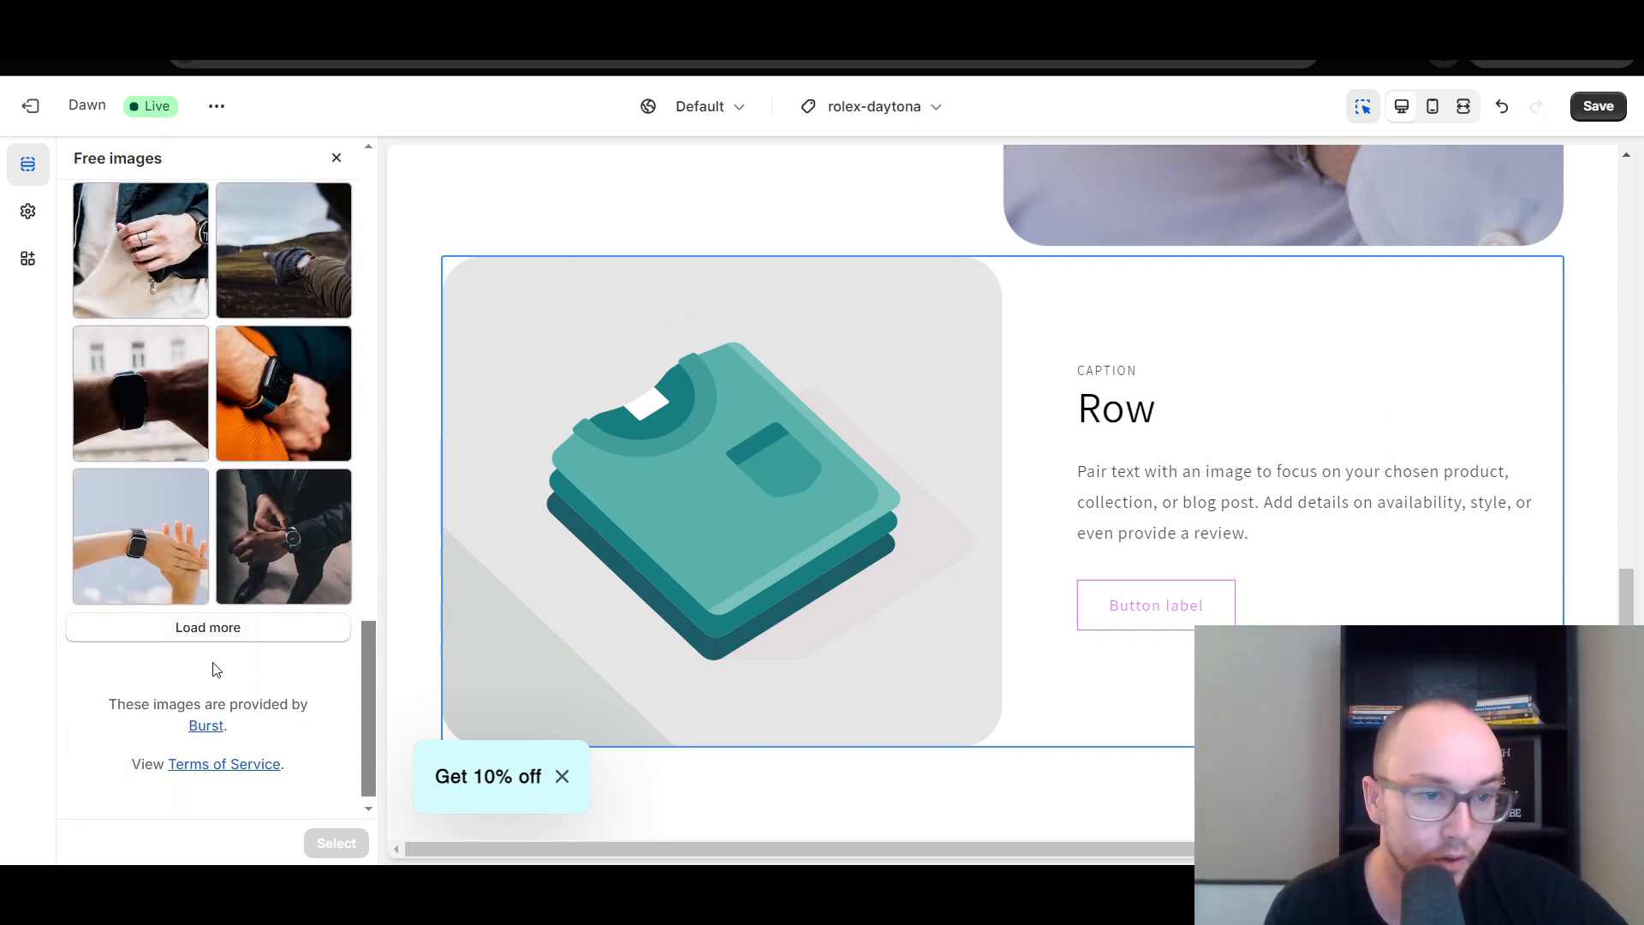
pyautogui.click(322, 584)
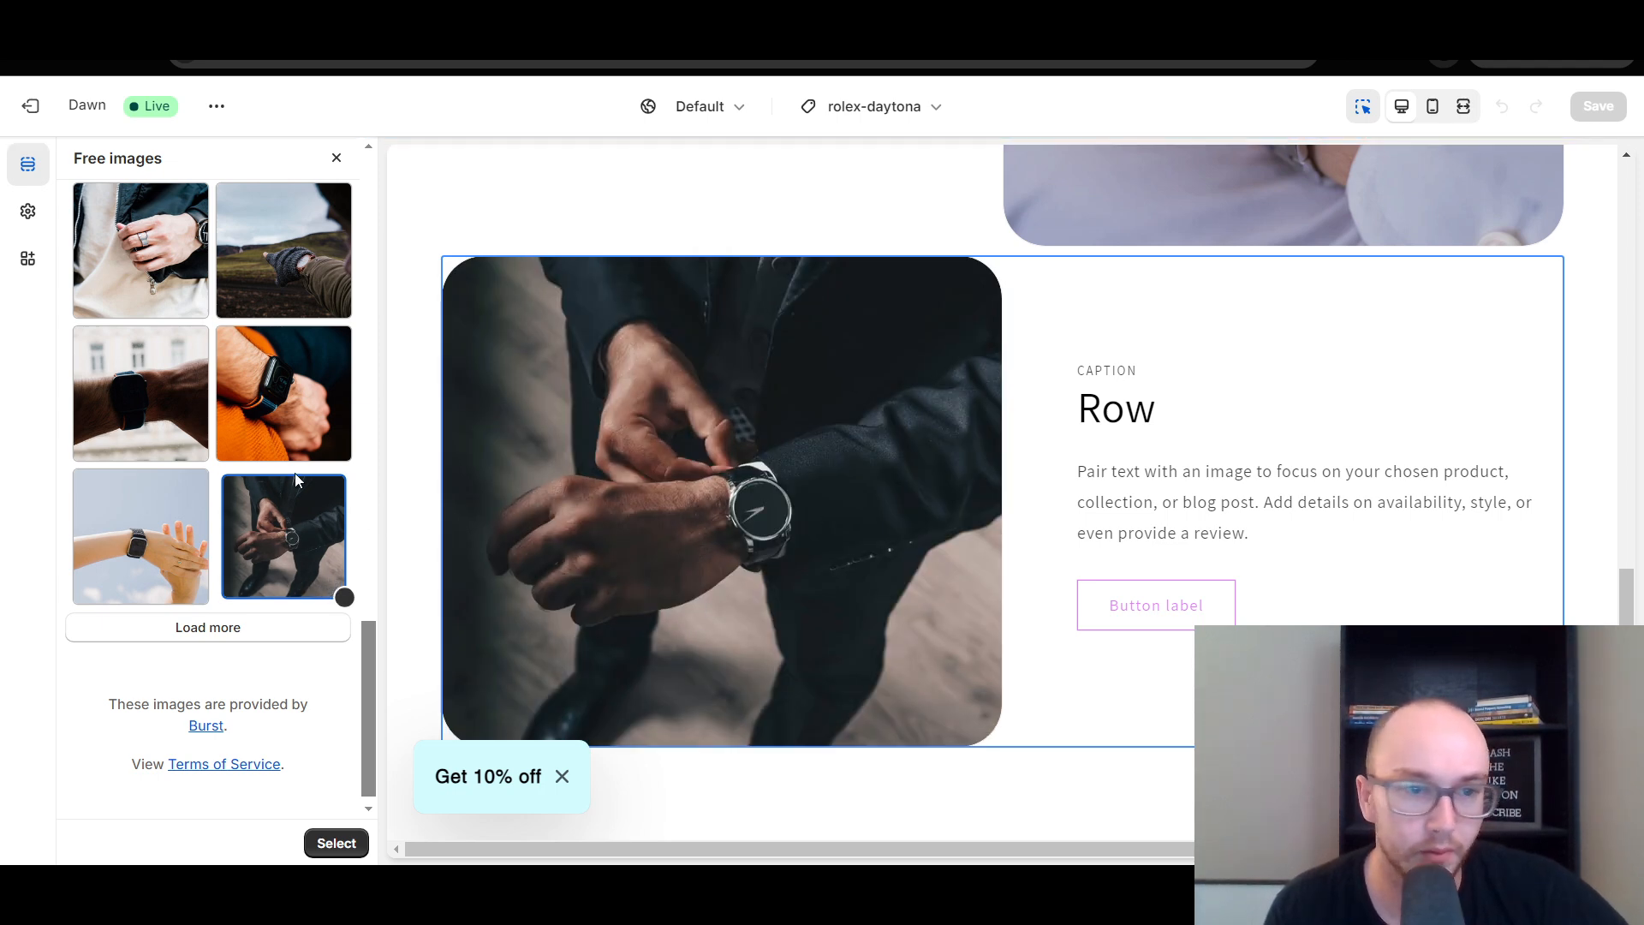
pyautogui.scroll(4, 294, 472)
pyautogui.scroll(6, 263, 441)
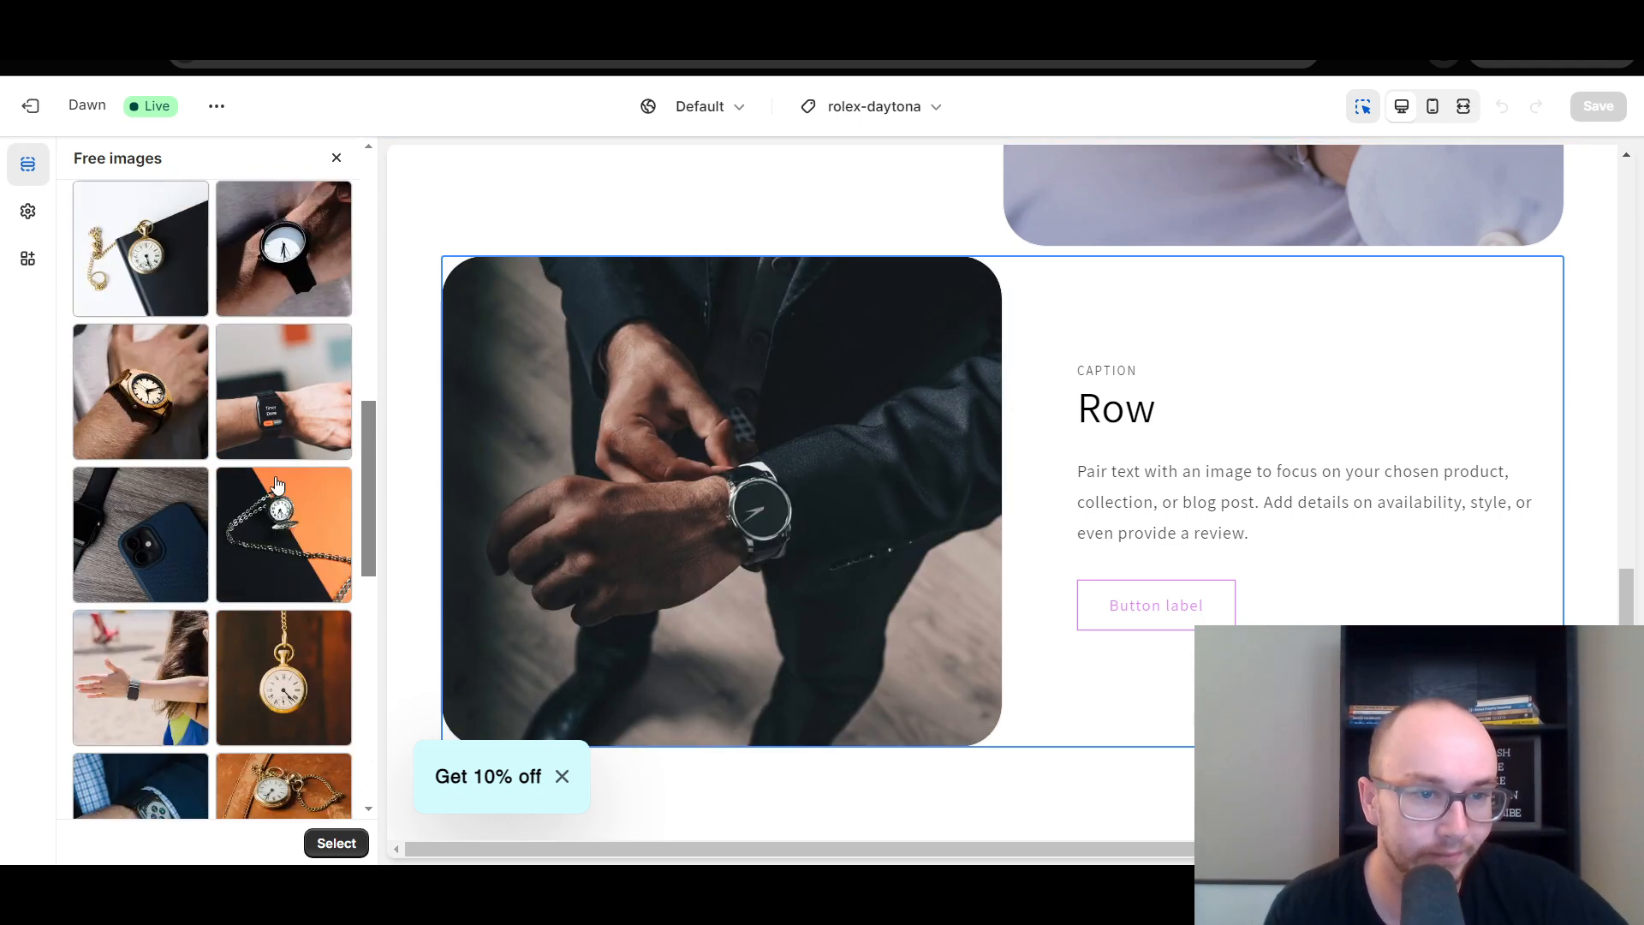
pyautogui.scroll(4, 259, 624)
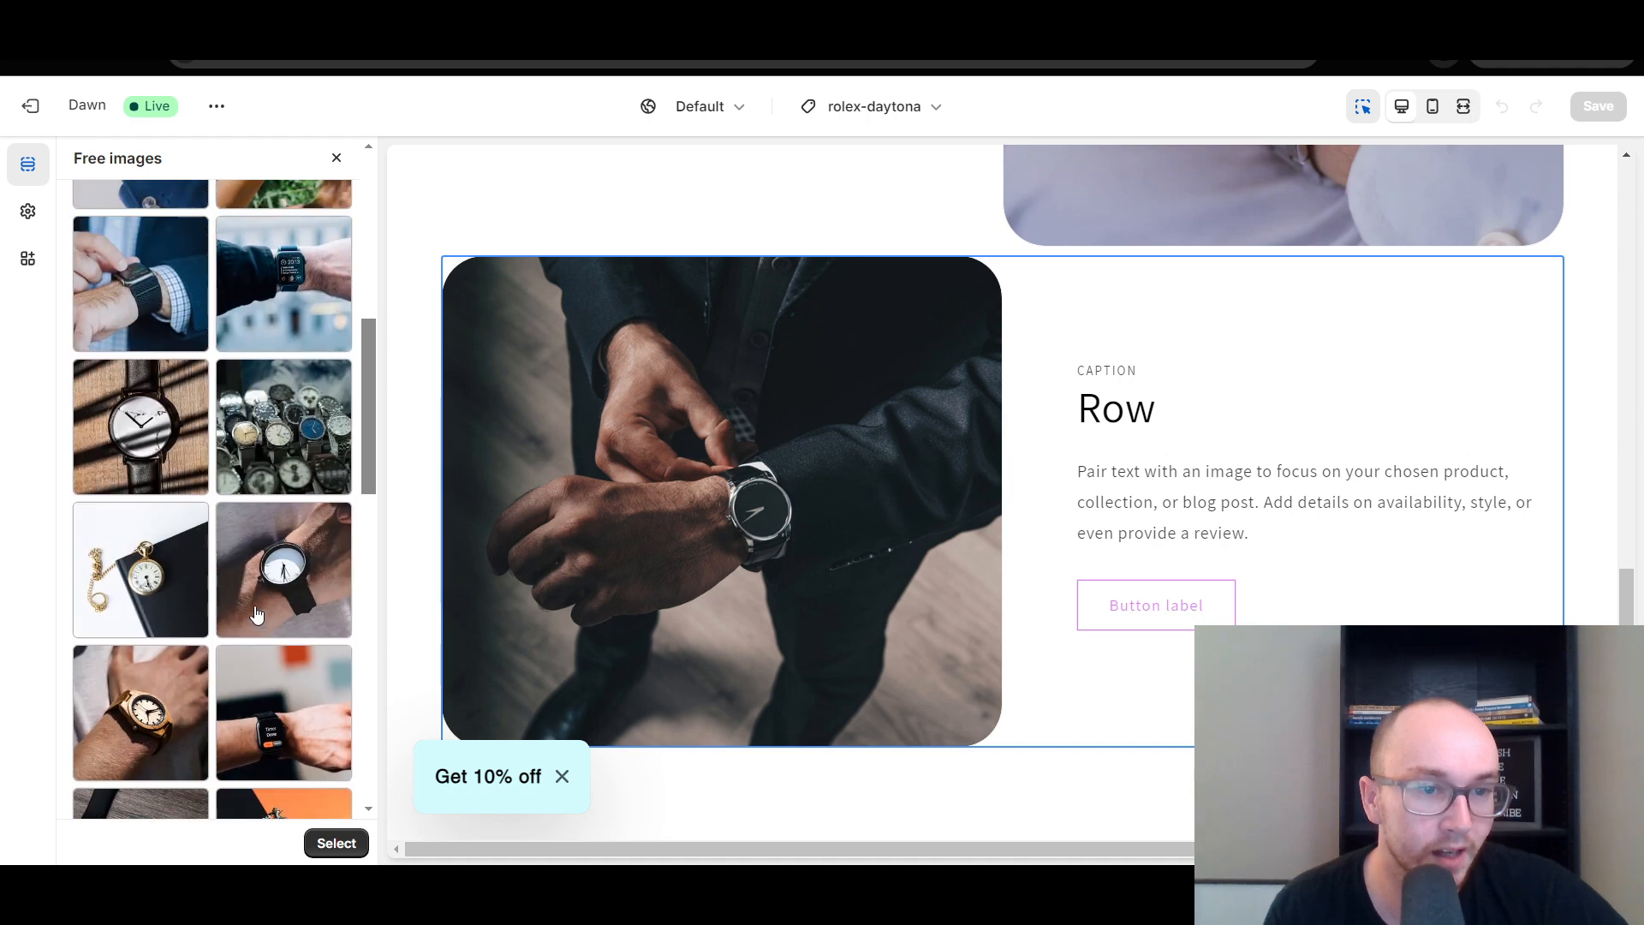
# Step: Set the free image of many watches lined up in rows as the third Multirow row's picture
pyautogui.click(296, 445)
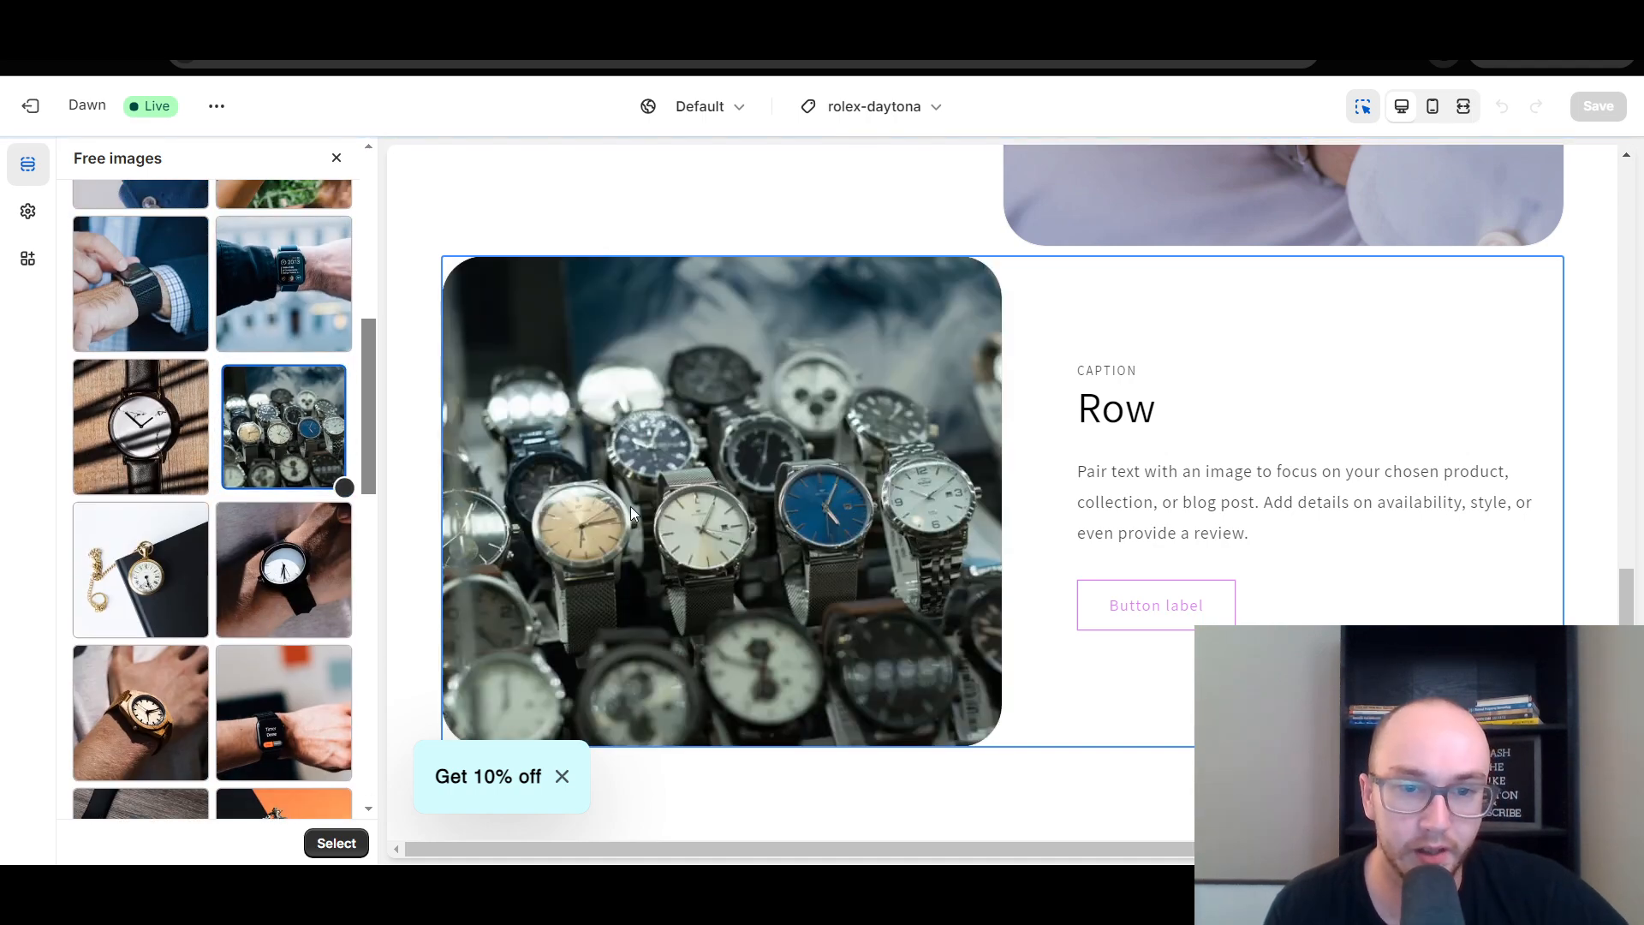
pyautogui.scroll(10, 848, 730)
pyautogui.scroll(-10, 840, 711)
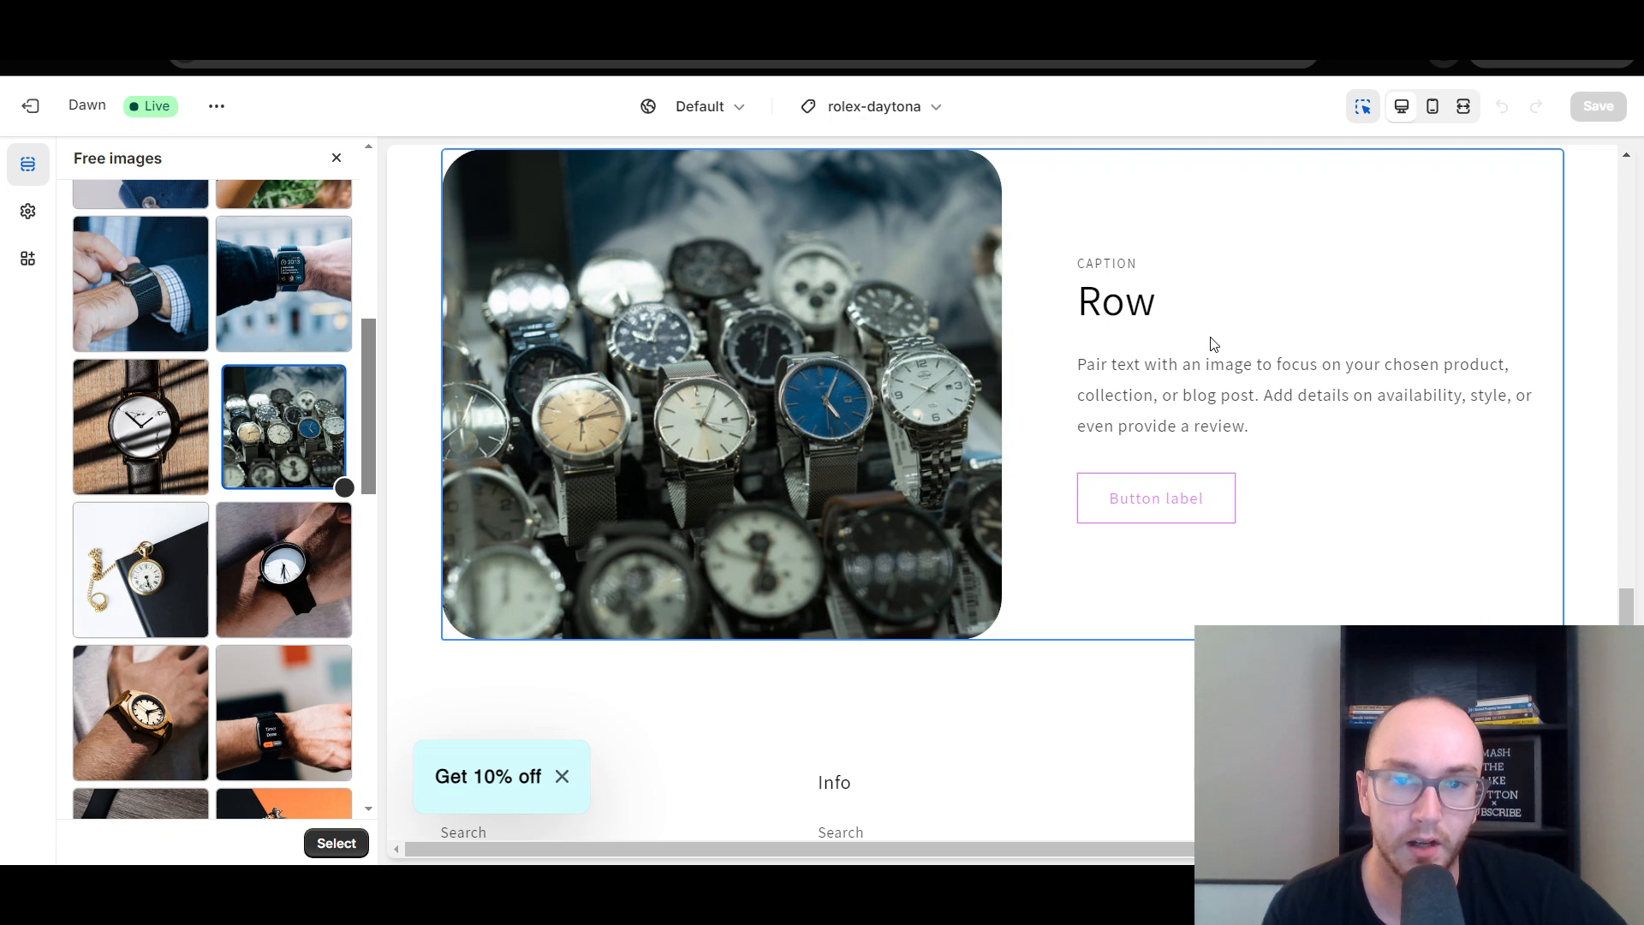
pyautogui.scroll(8, 141, 385)
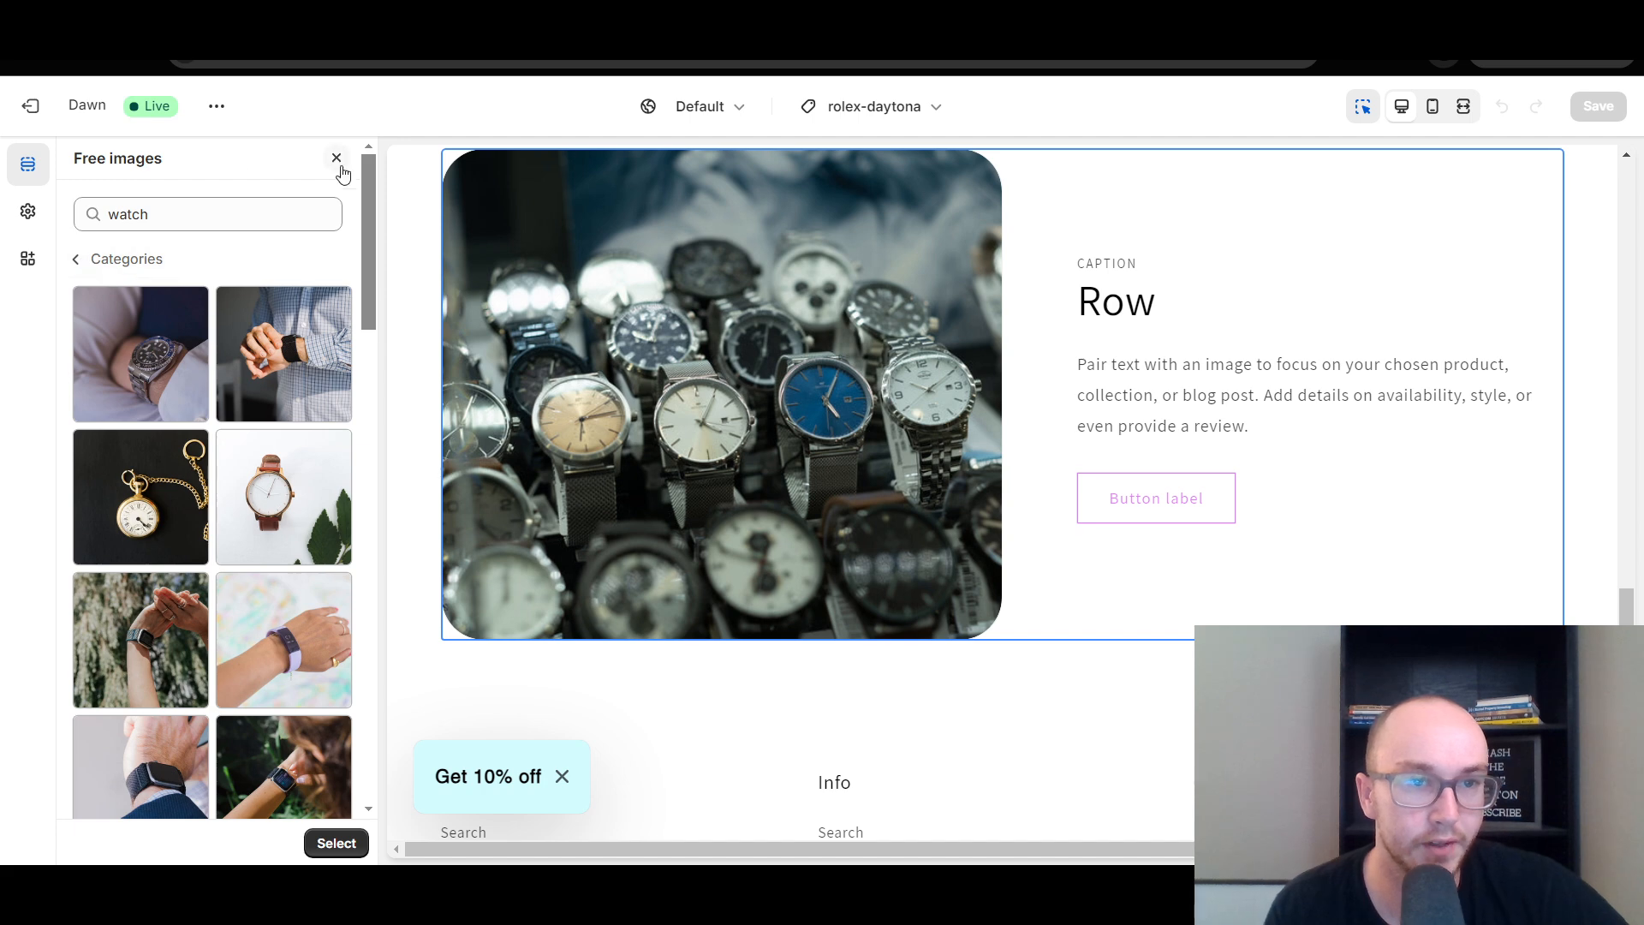
pyautogui.click(336, 844)
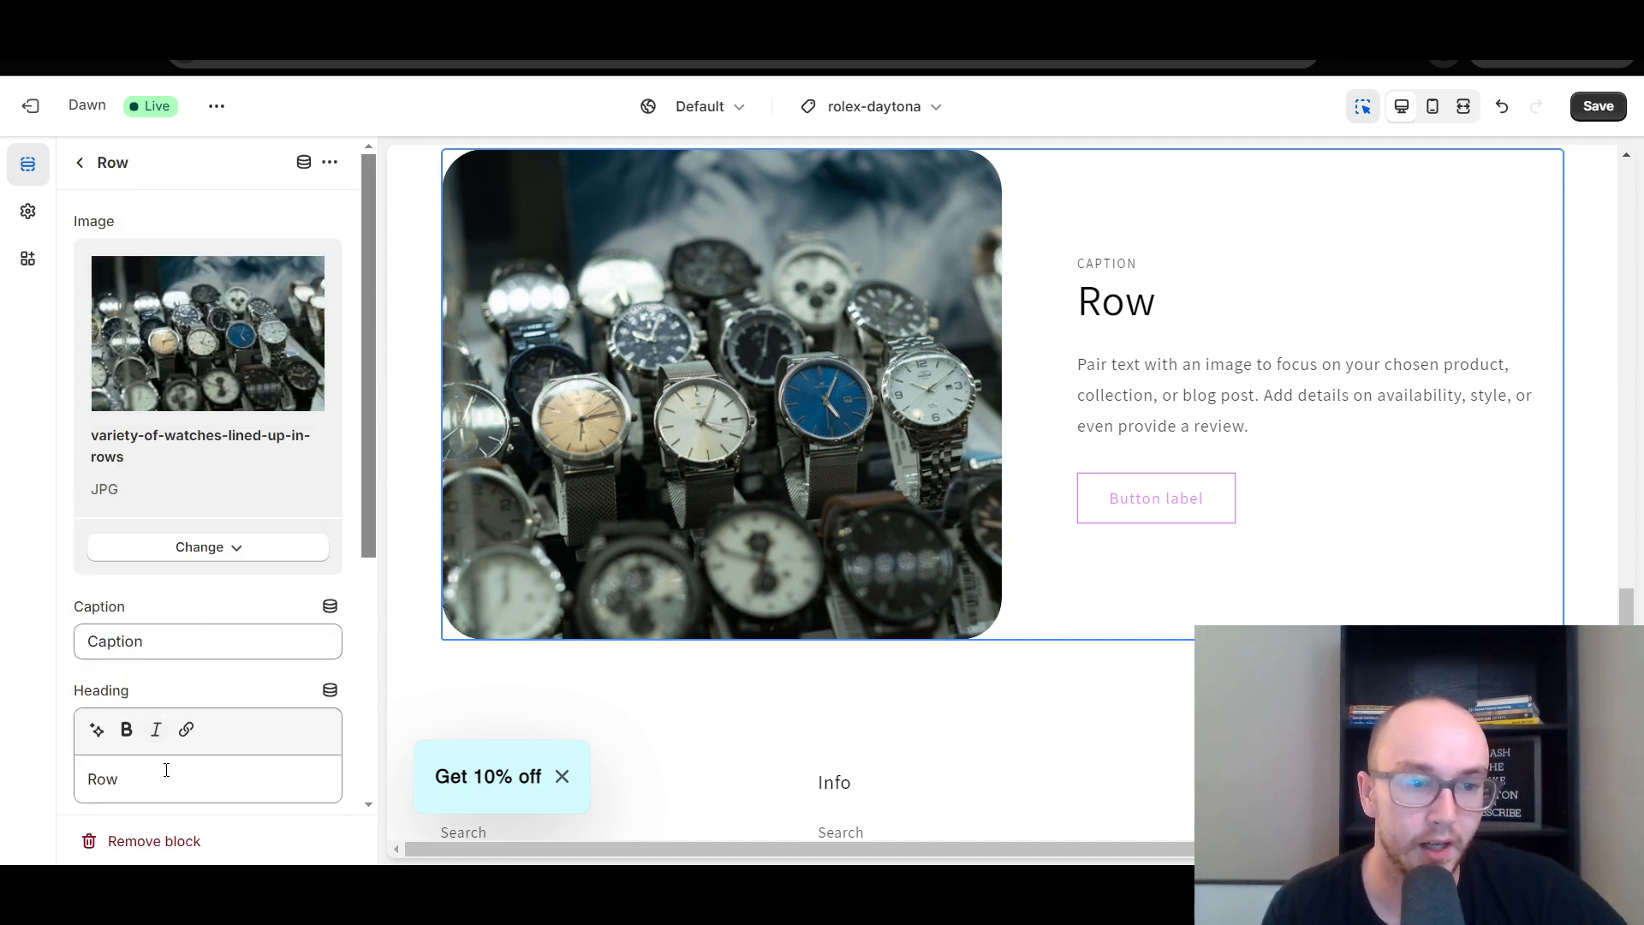
# Step: Change the third row's heading to "Selected from the finest local jewelry sellers", correcting the spelling of "jewelry"
pyautogui.click(166, 772)
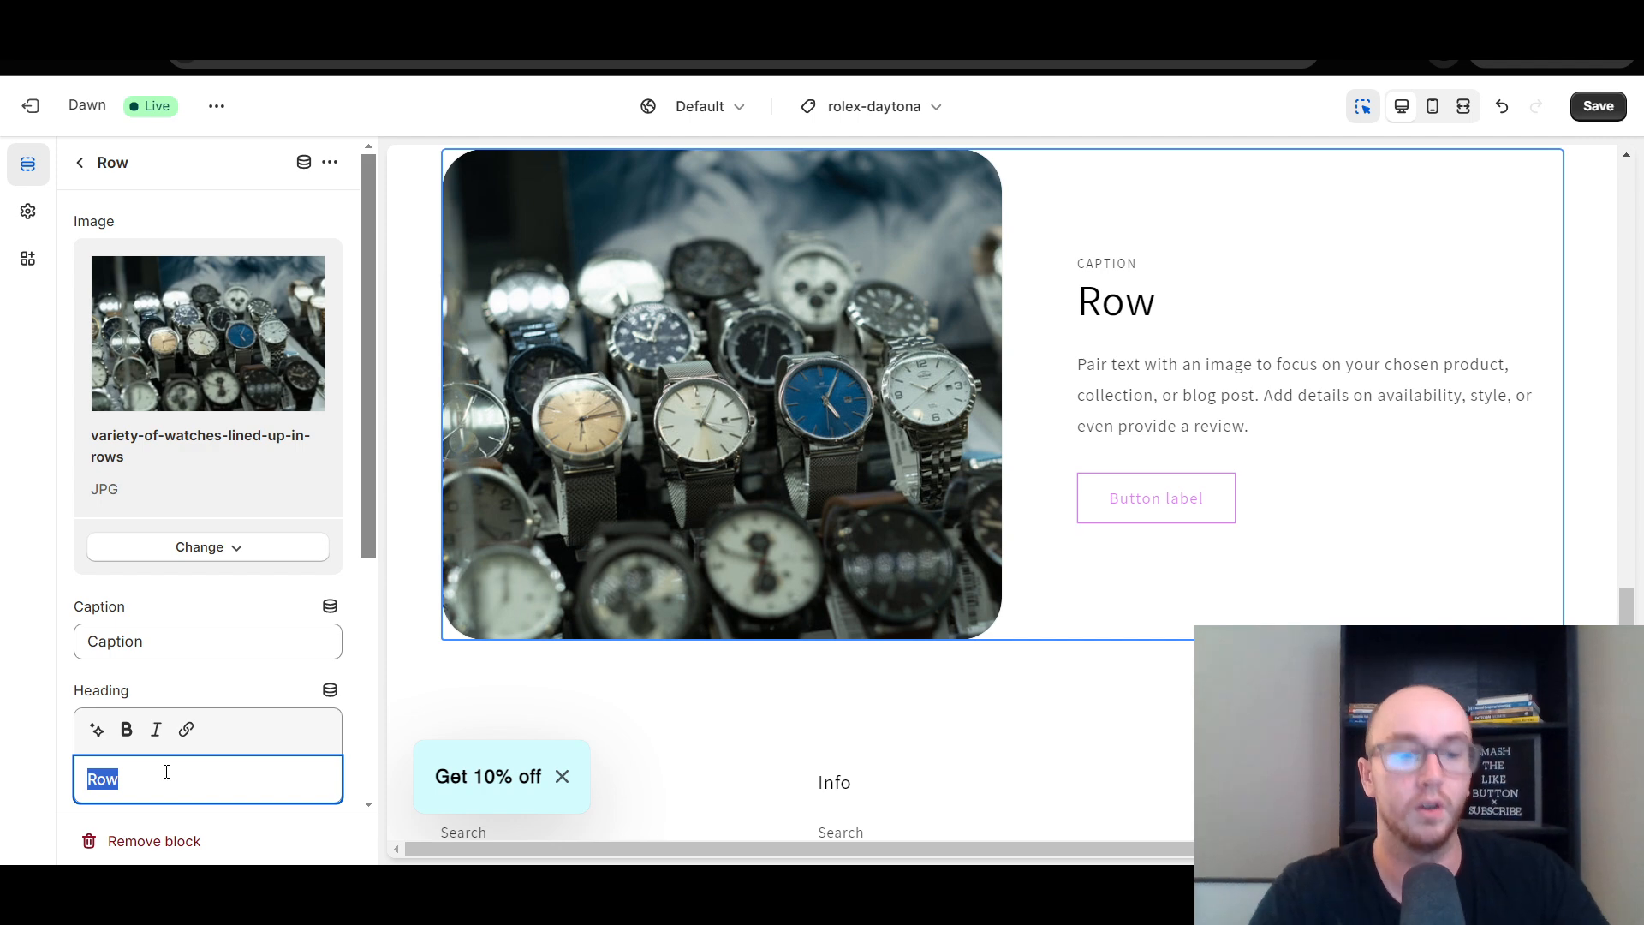
pyautogui.write('Selected from the finest')
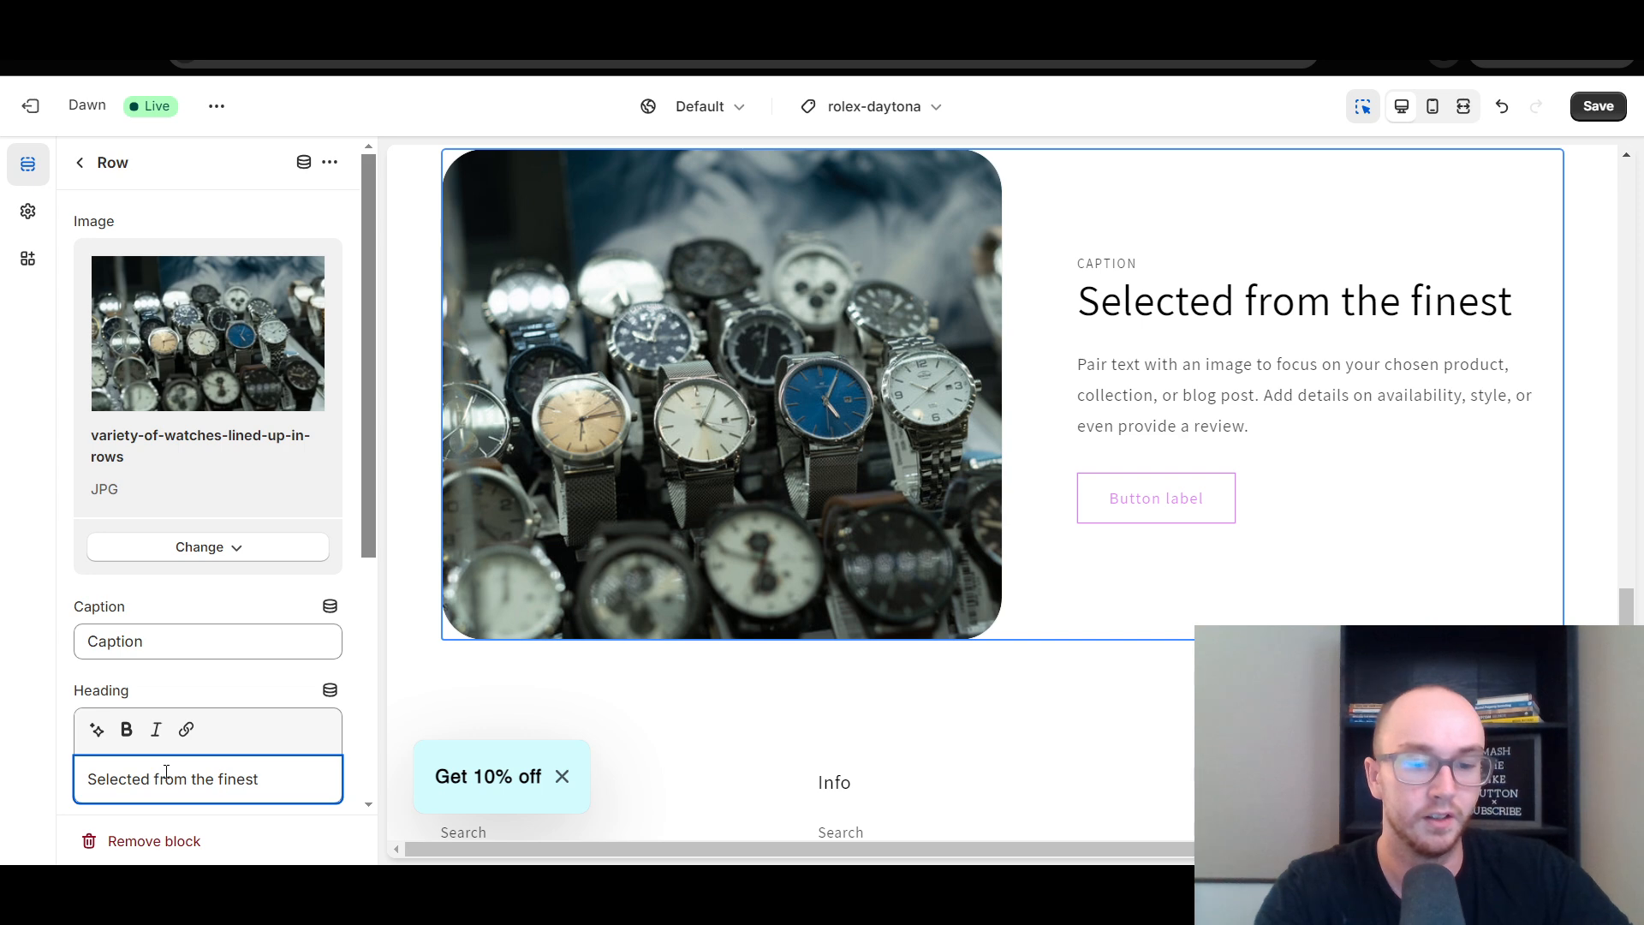
pyautogui.write('local')
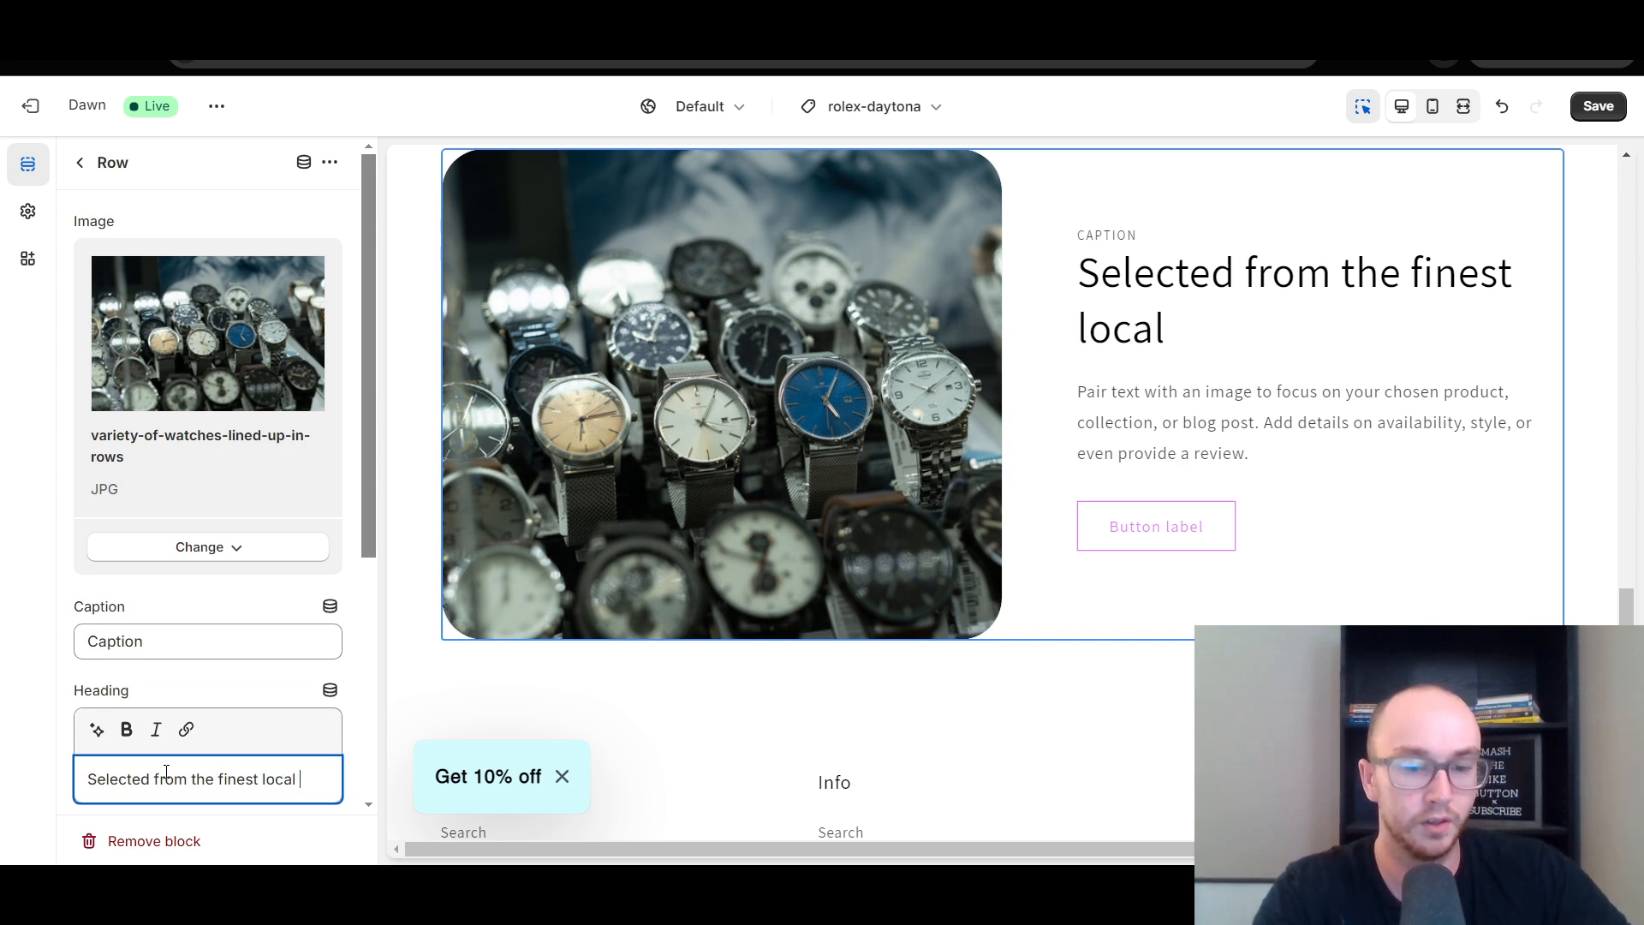
pyautogui.write(' jewlery sellers')
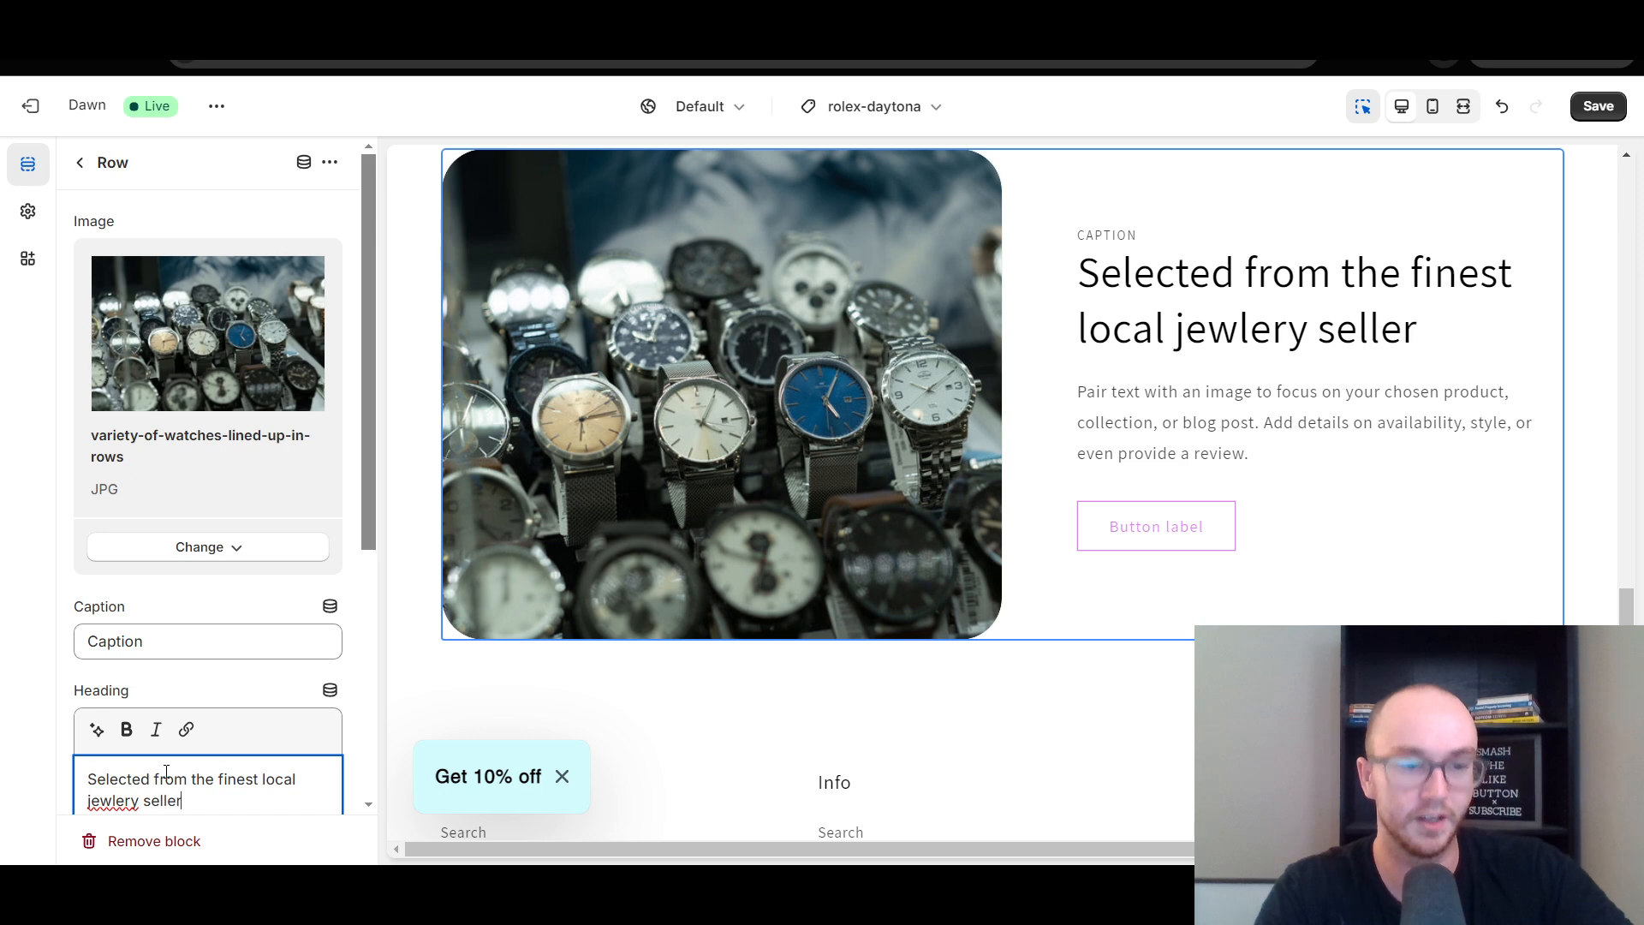
pyautogui.rightClick(114, 797)
pyautogui.click(185, 317)
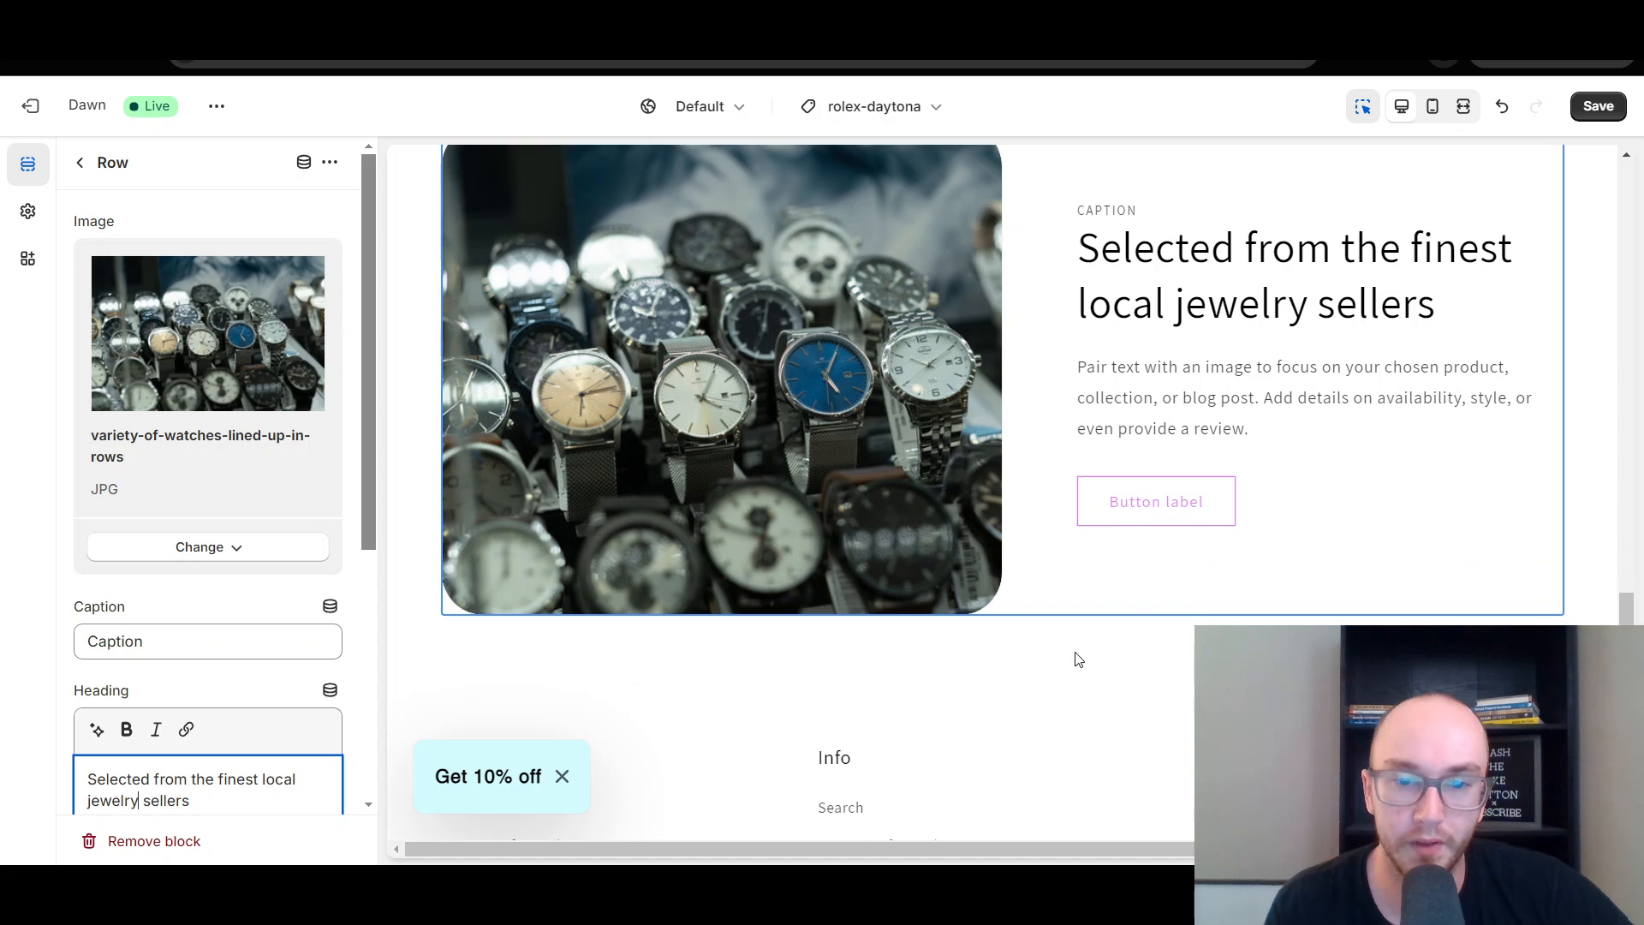
# Step: Add a Collapsible content section between the Multirow and Related products sections
pyautogui.click(1008, 625)
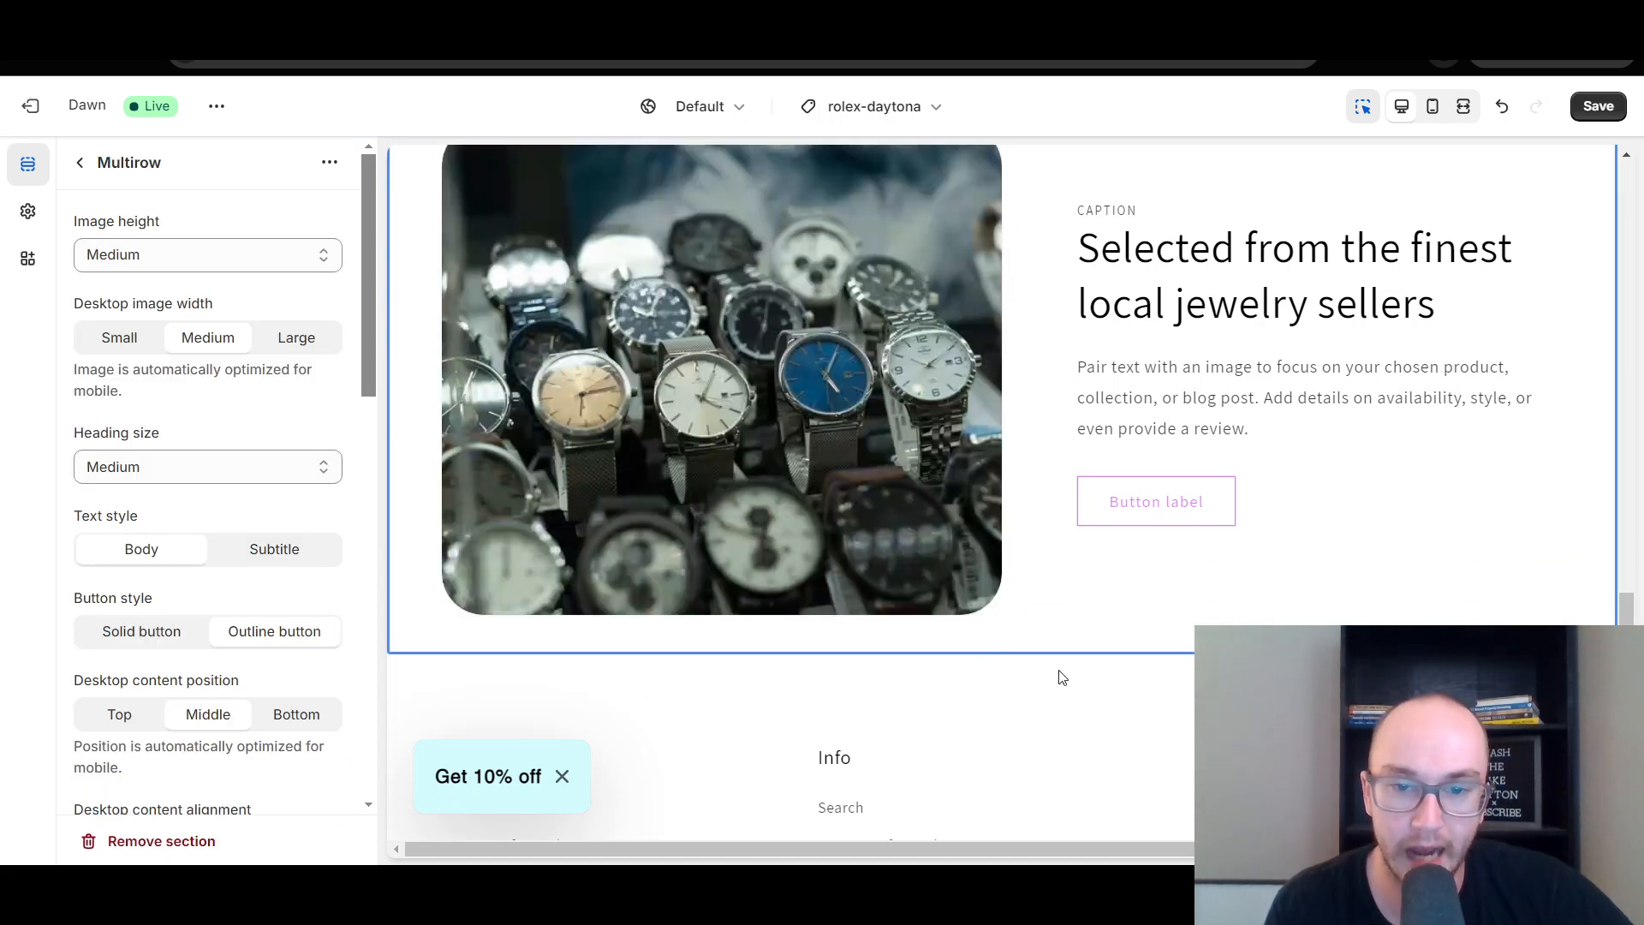
pyautogui.scroll(-2, 414, 487)
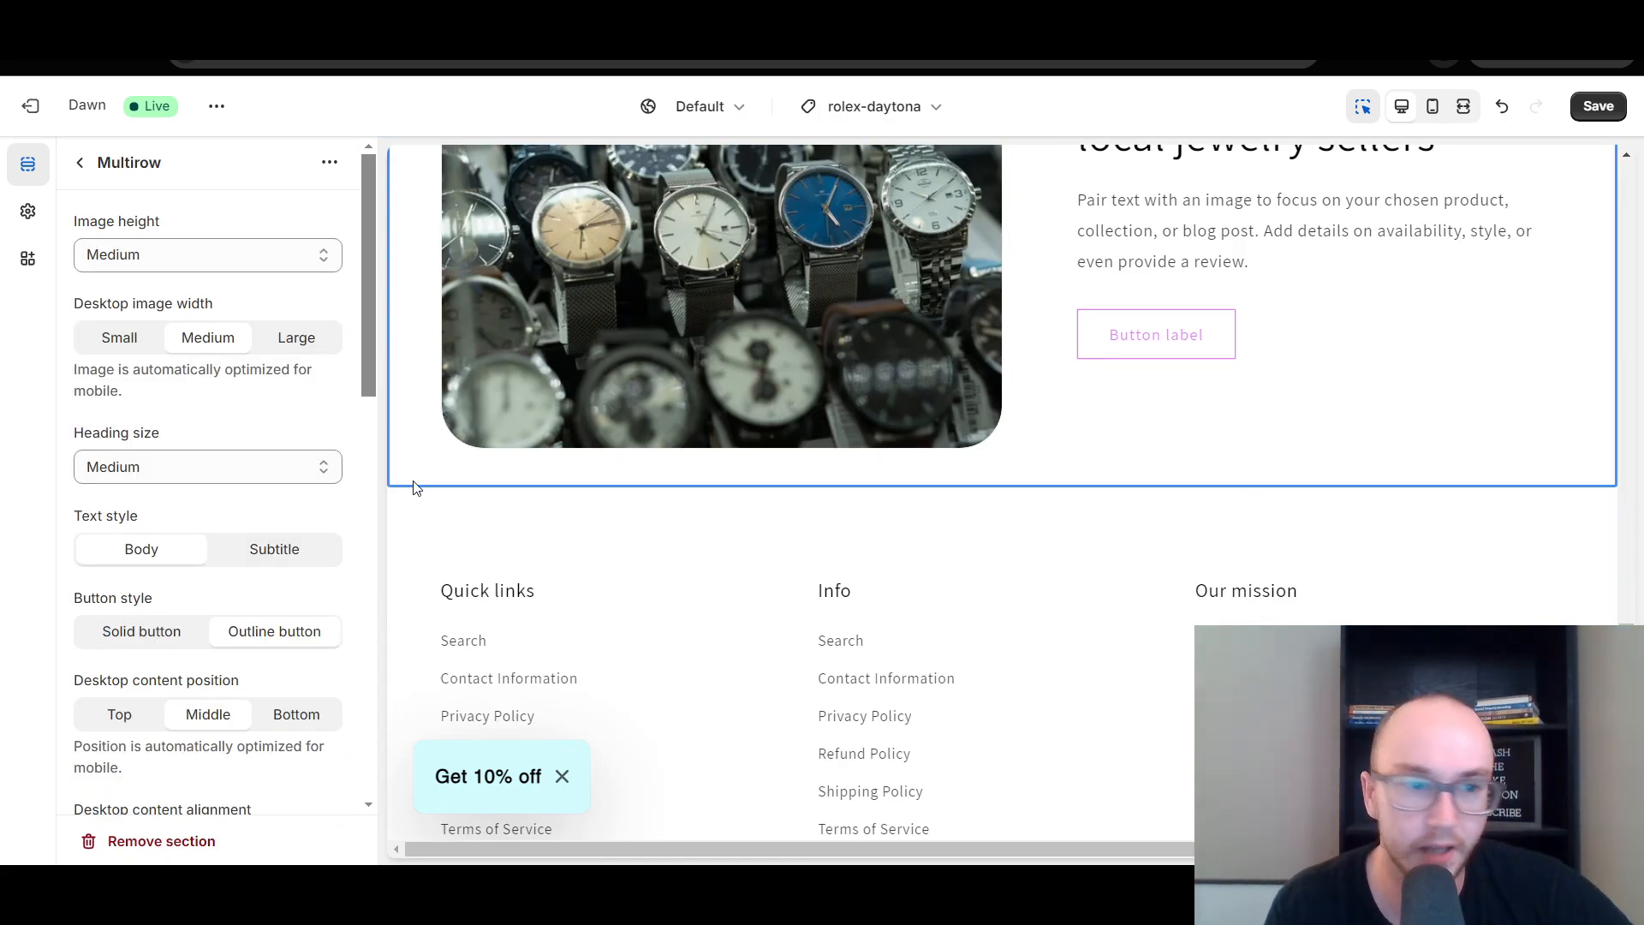
pyautogui.click(79, 164)
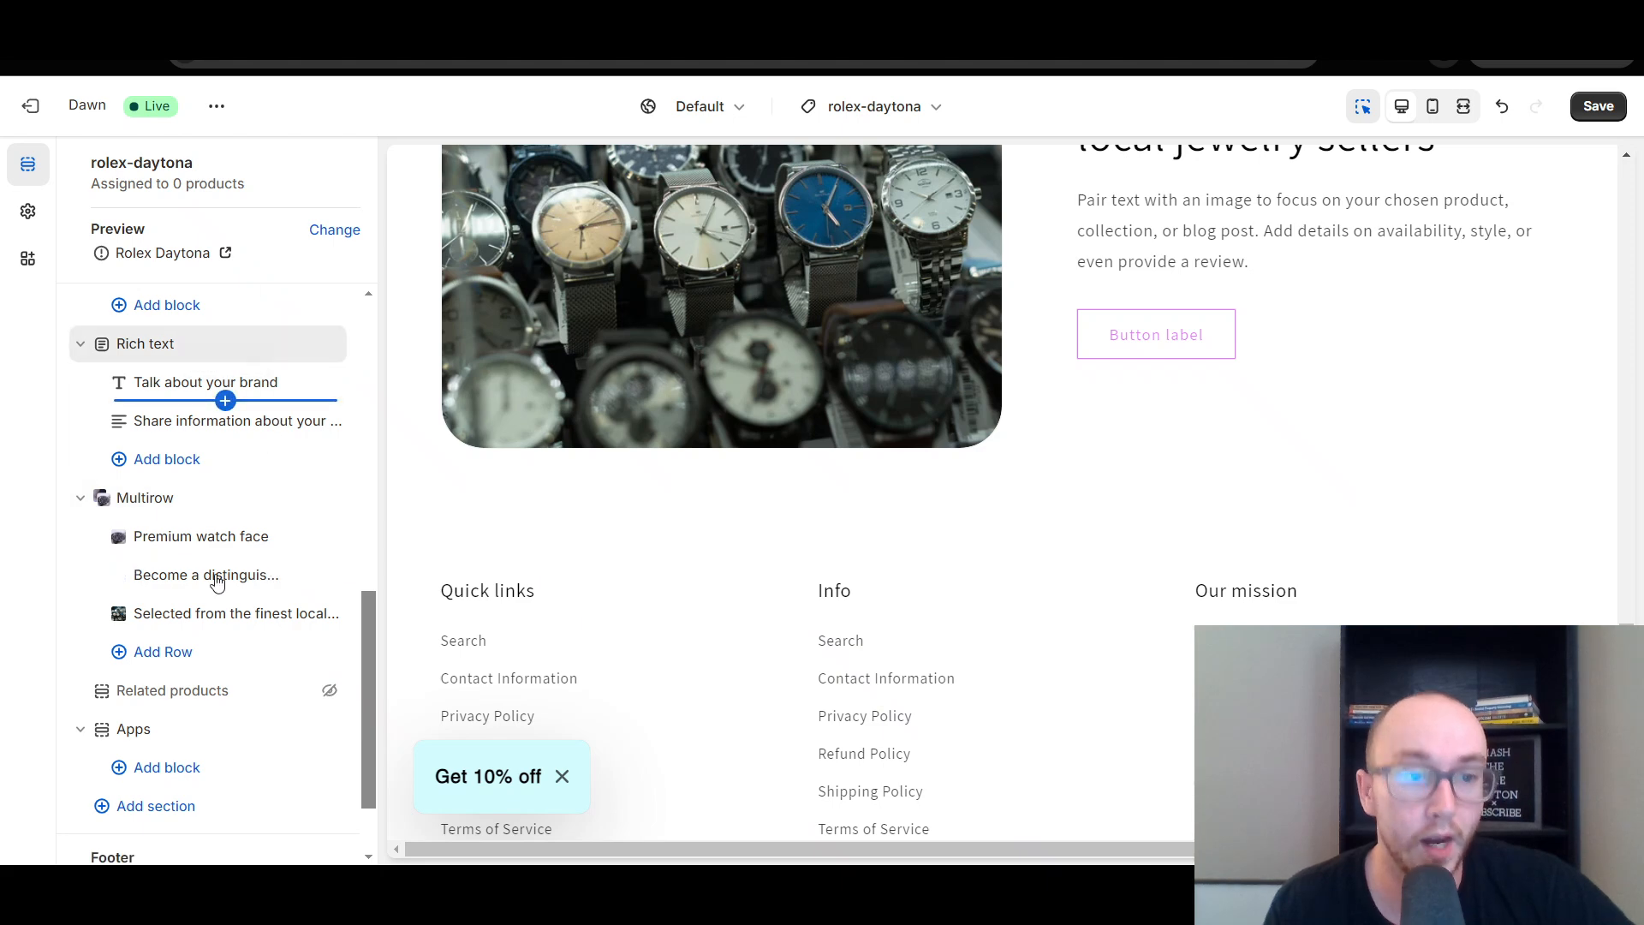
pyautogui.click(209, 670)
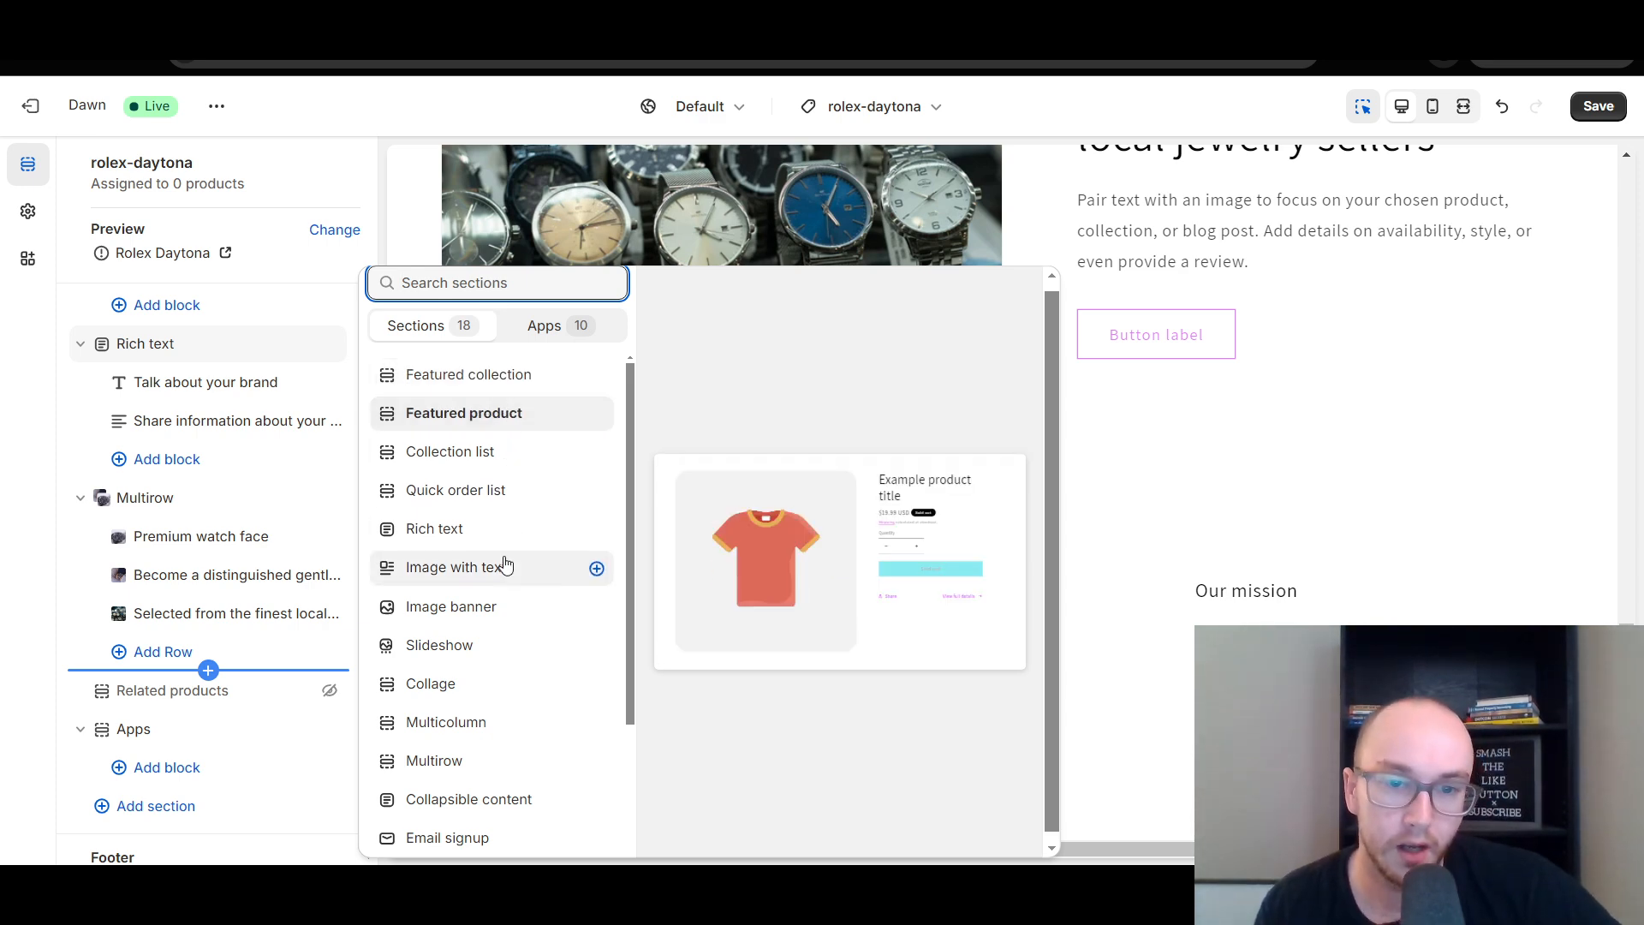
pyautogui.scroll(-2, 506, 582)
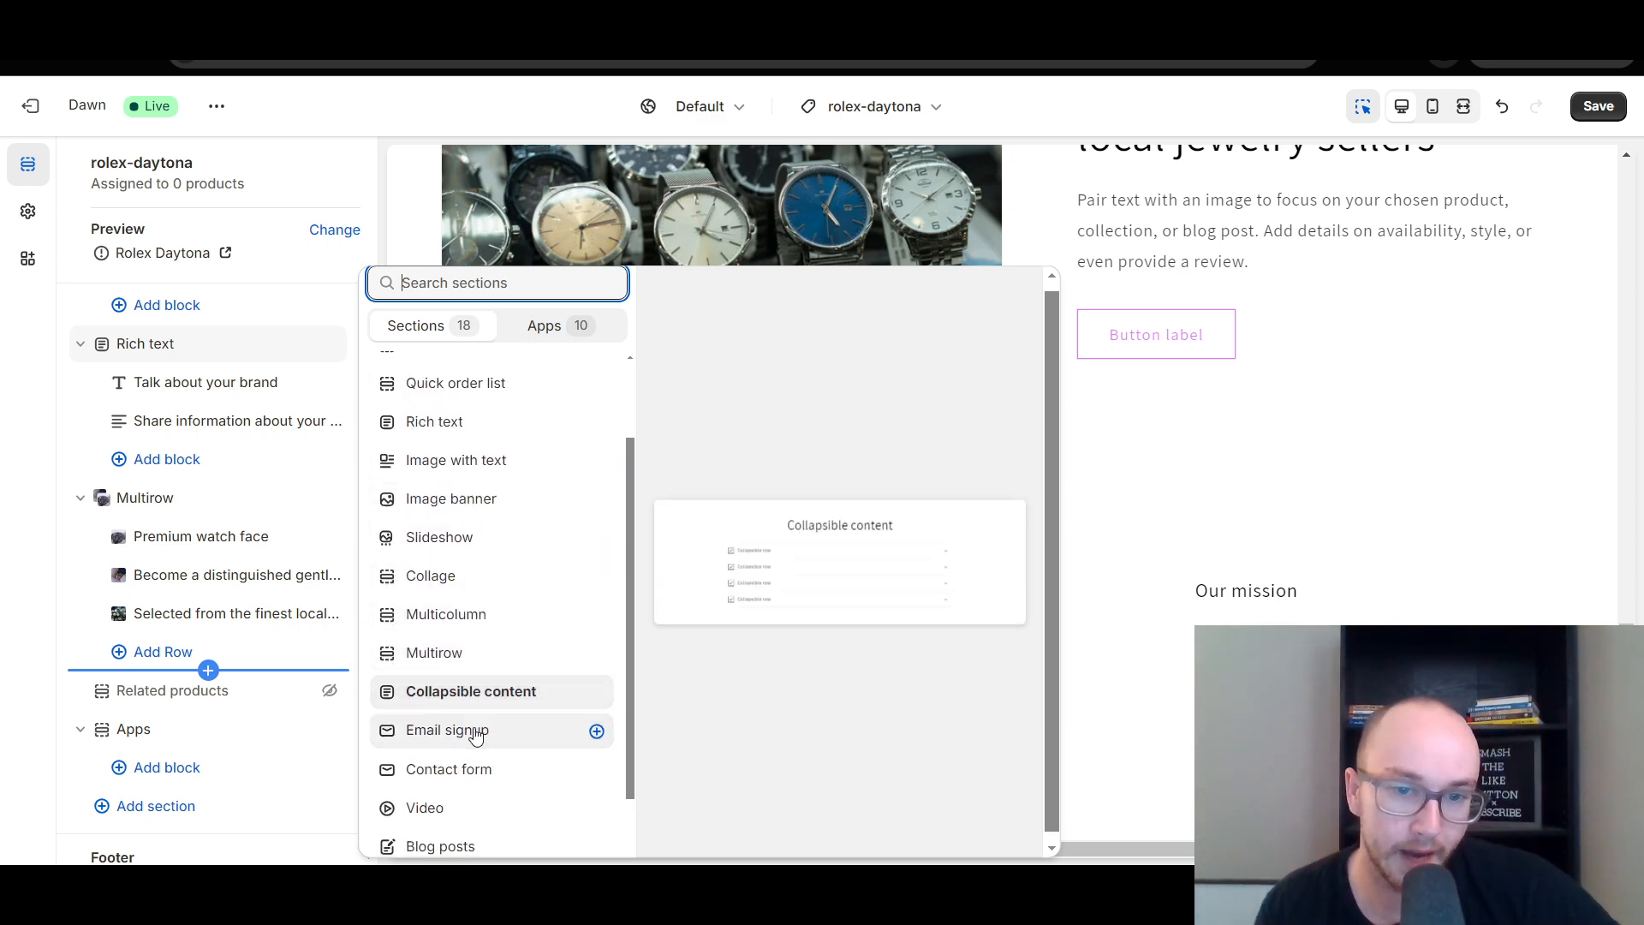
pyautogui.click(474, 692)
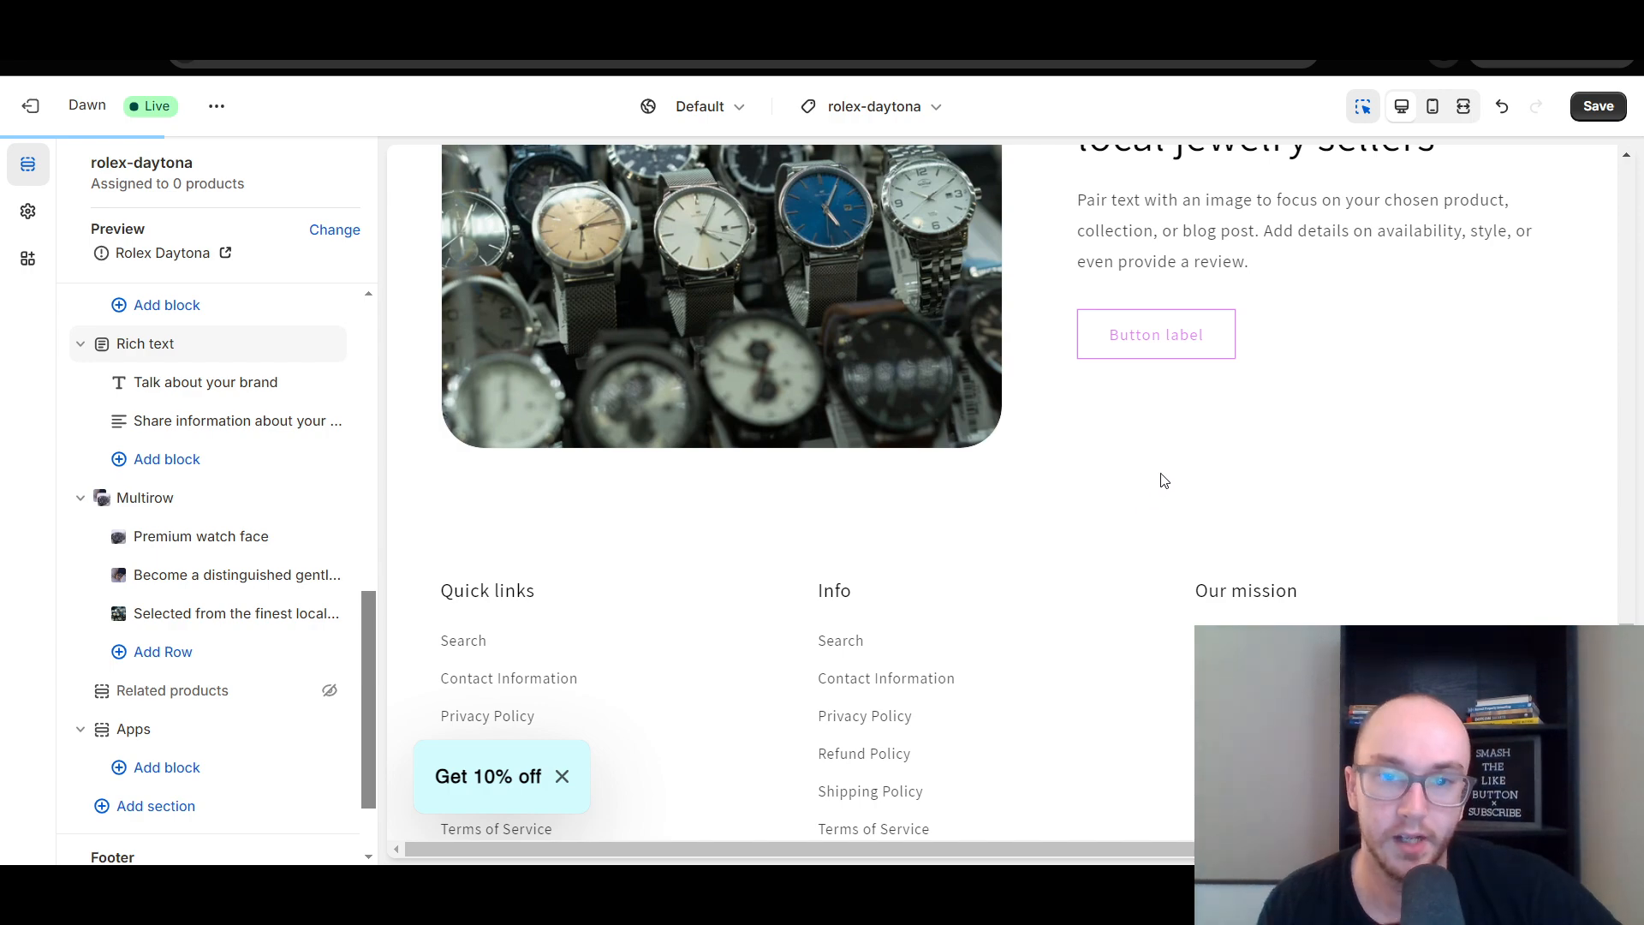
# Step: Save the rolex-daytona template and review its sections in the preview
pyautogui.moveTo(1627, 617); pyautogui.dragTo(1625, 135)
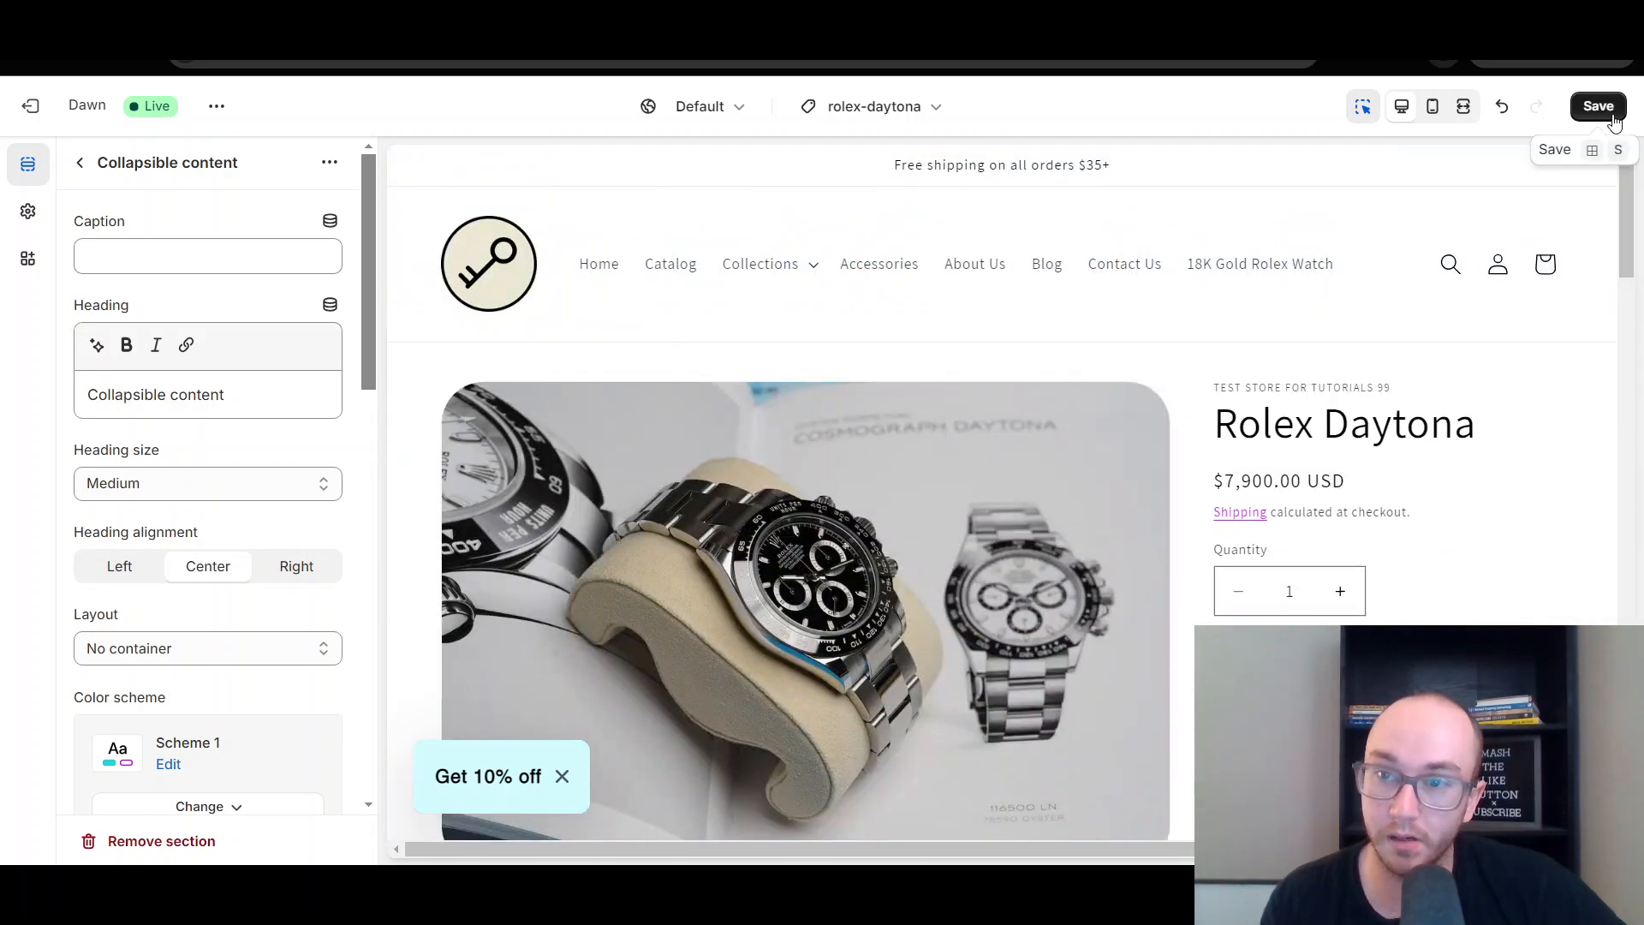
pyautogui.click(1598, 107)
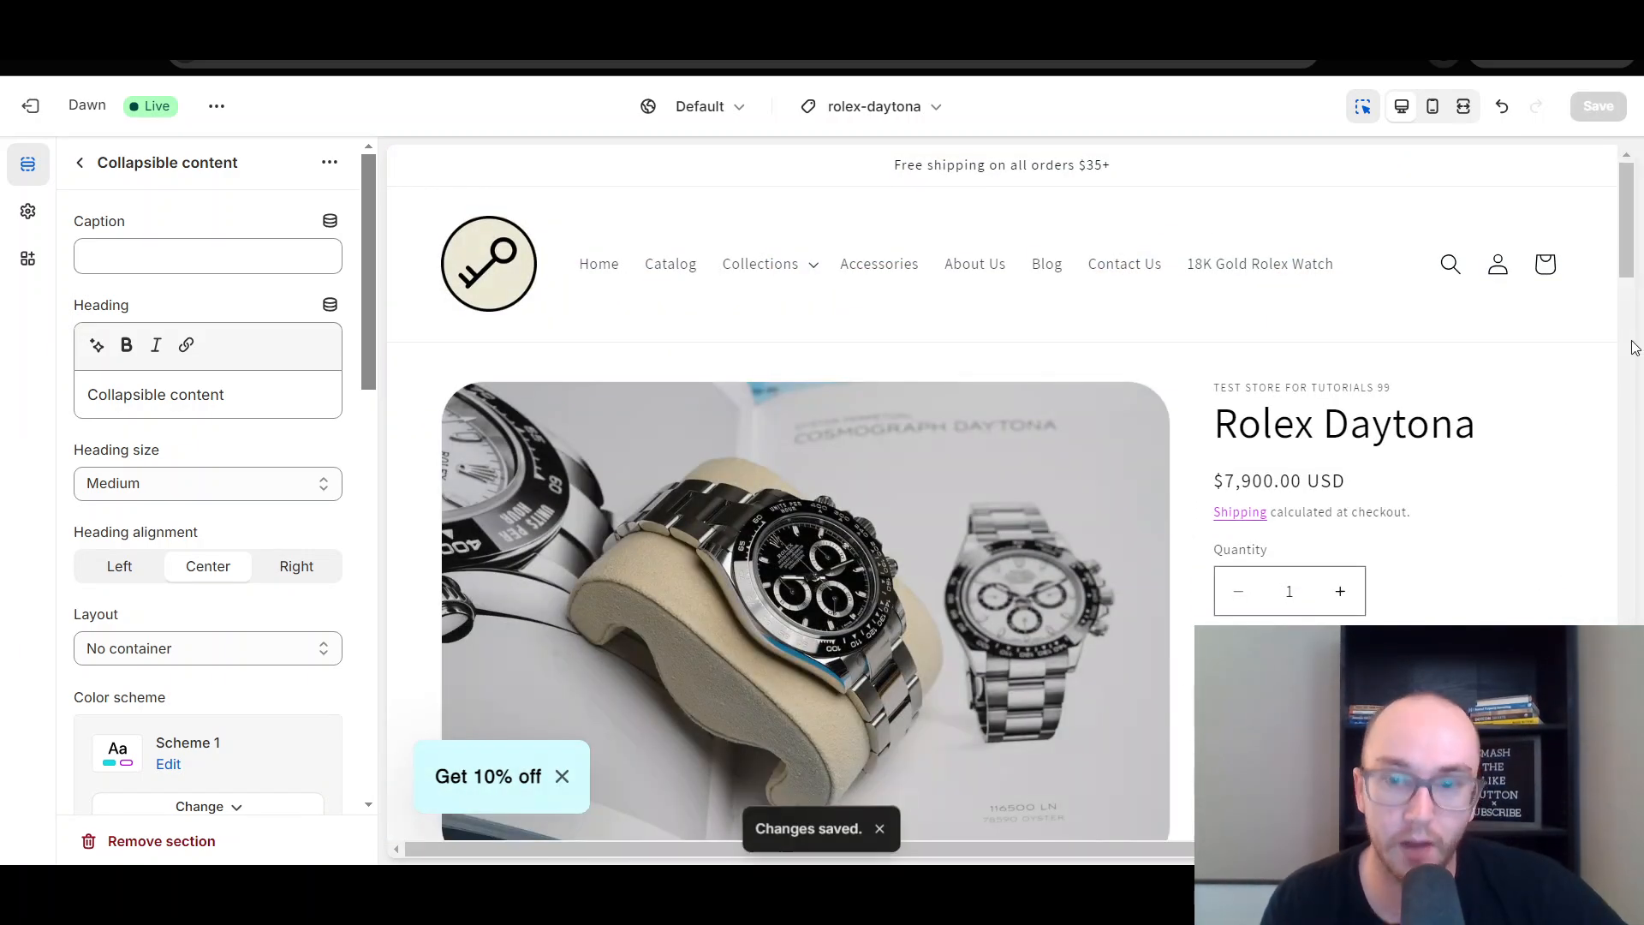
pyautogui.moveTo(1629, 259); pyautogui.dragTo(1631, 494)
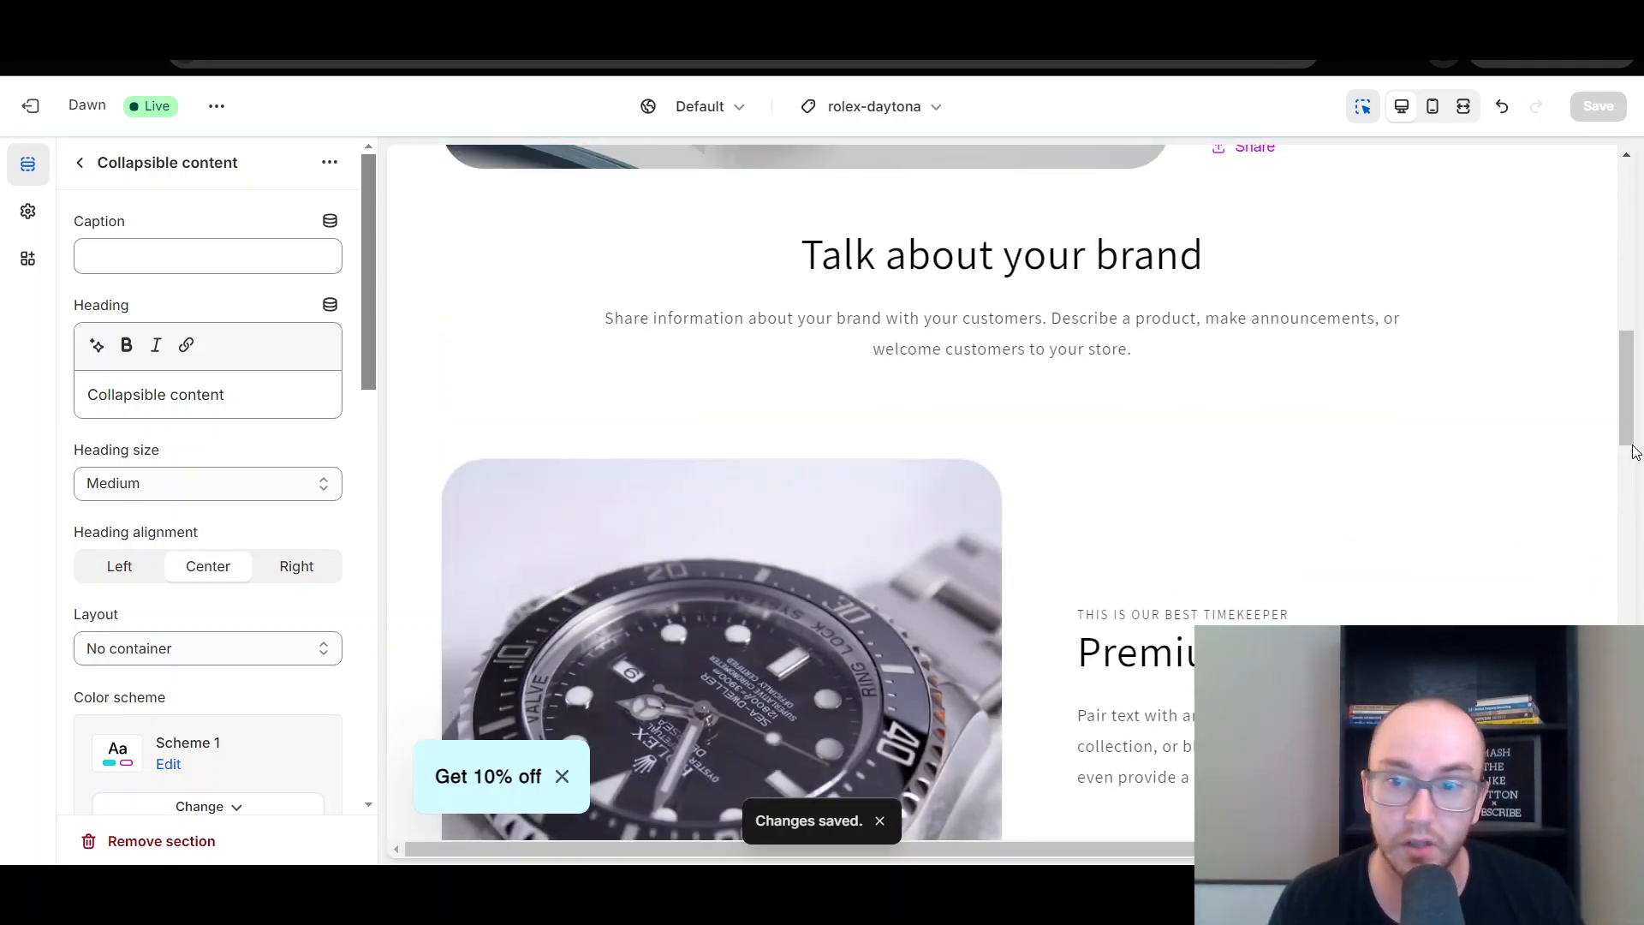
pyautogui.moveTo(1630, 428)
pyautogui.mouseDown()
pyautogui.moveTo(1625, 262)
pyautogui.moveTo(1611, 490)
pyautogui.mouseUp()
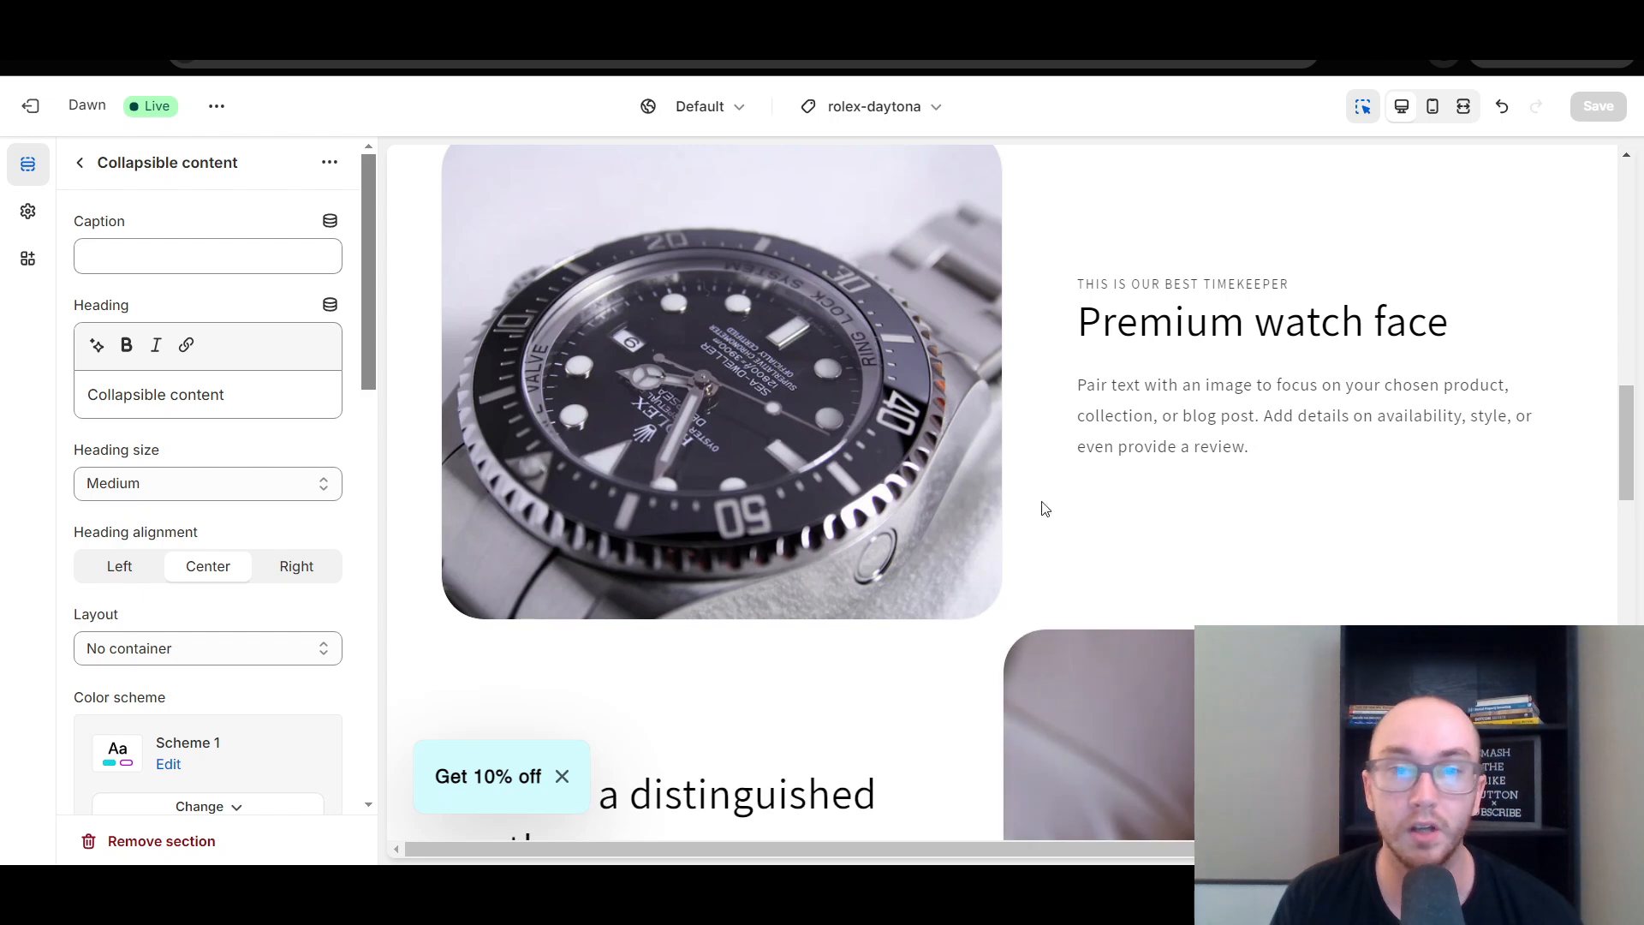
pyautogui.scroll(-3, 968, 555)
pyautogui.scroll(16, 1138, 581)
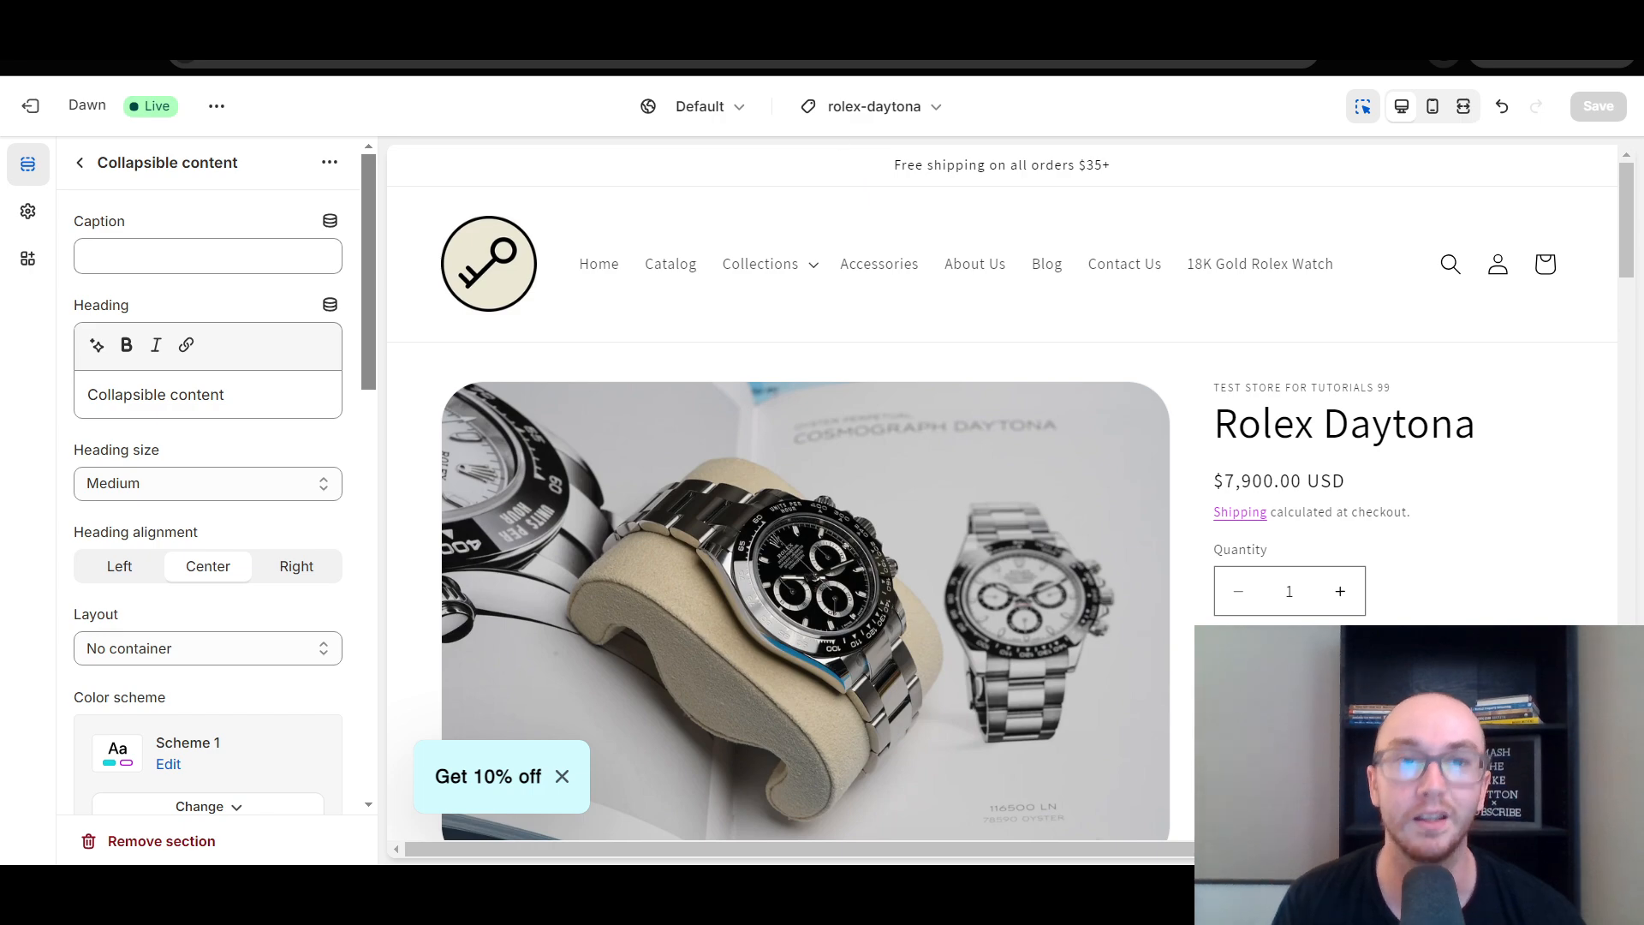
# Step: Switch to the Rolex Daytona storefront page, reload it and look through the product page
pyautogui.hotkey('ctrl', 'Tab')
pyautogui.scroll(-3, 442, 446)
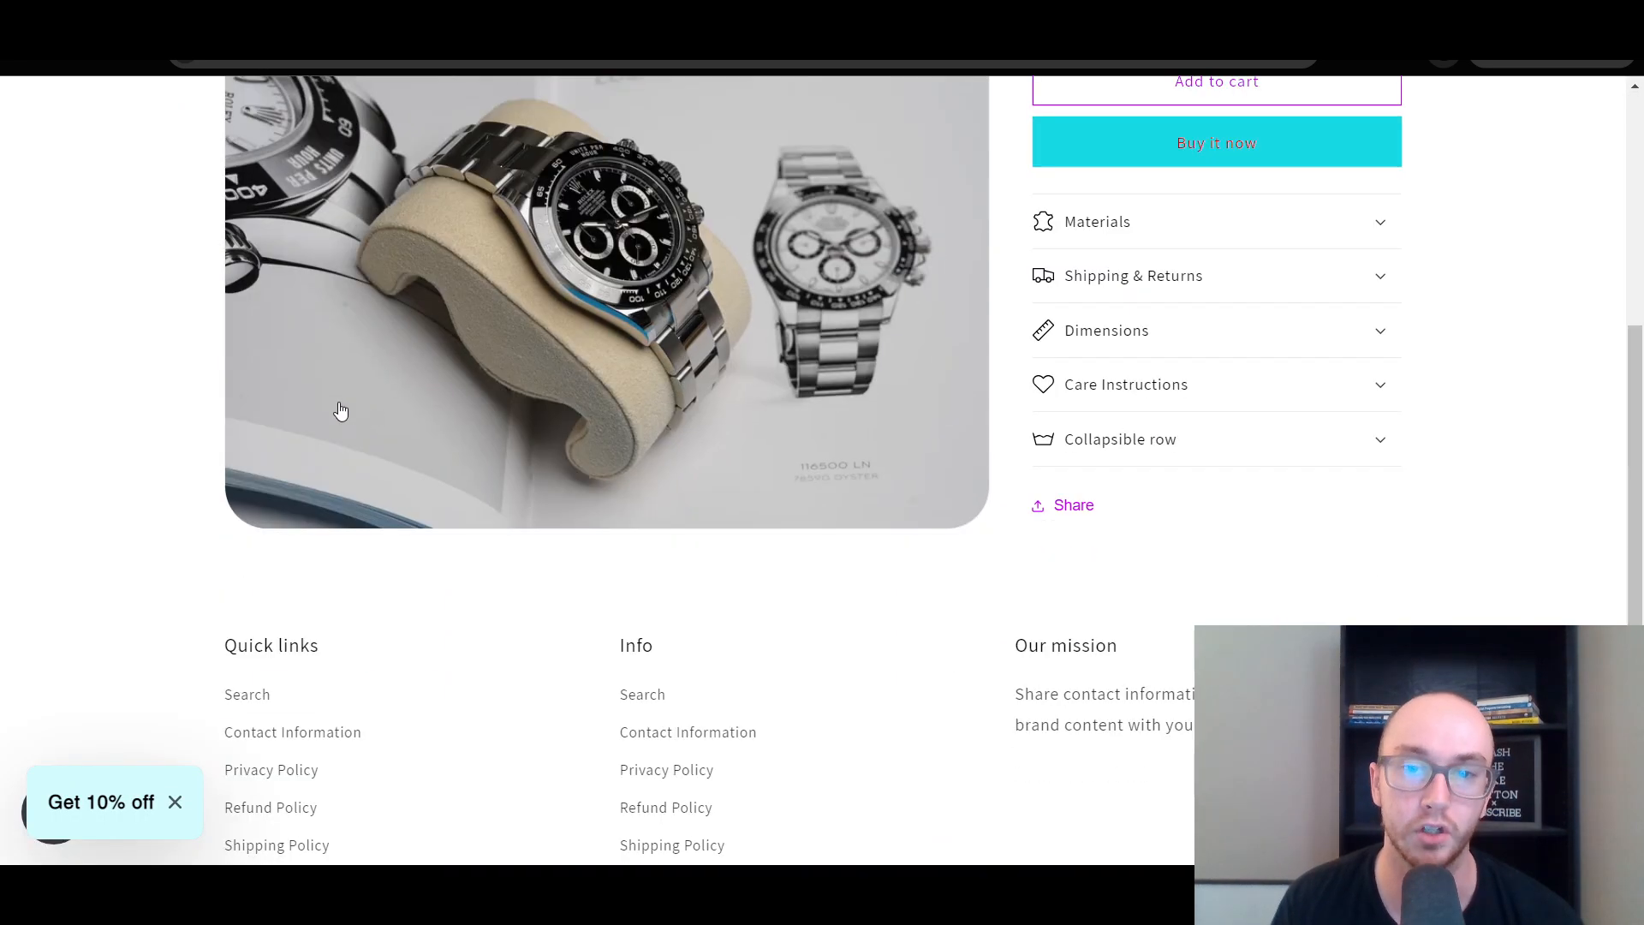
pyautogui.scroll(3, 337, 411)
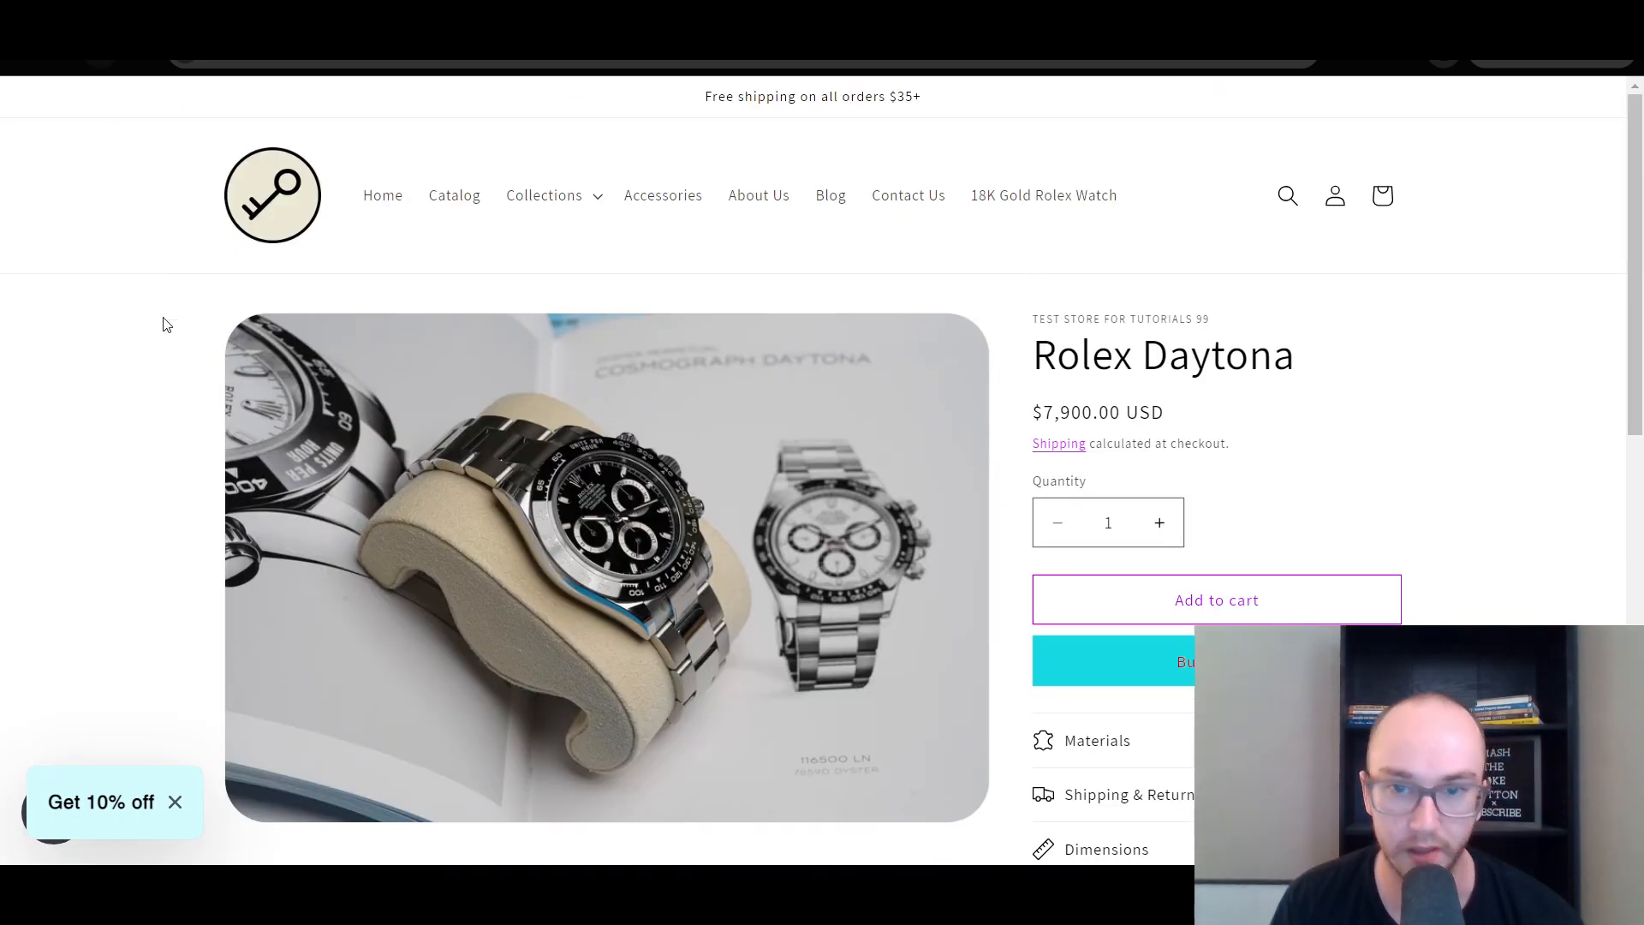
pyautogui.press('F5')
pyautogui.scroll(-3, 1639, 458)
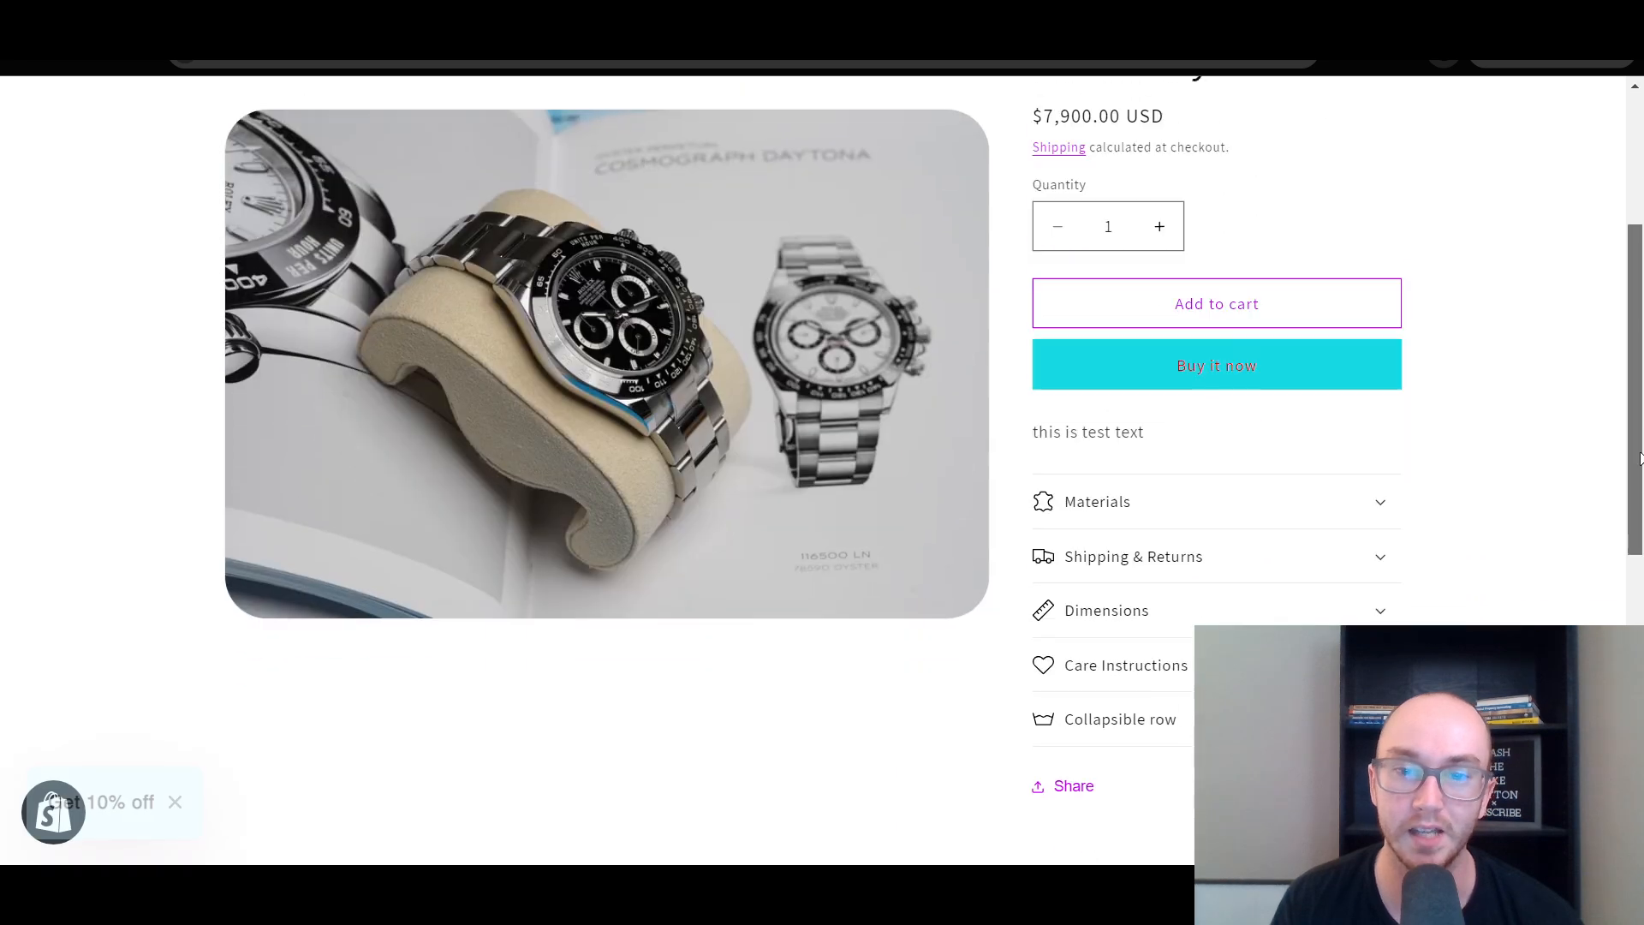
# Step: Compare the Rolex Daytona storefront page with the rolex-daytona template's sections and preview in the theme editor
pyautogui.scroll(-6, 1640, 458)
pyautogui.scroll(10, 1618, 429)
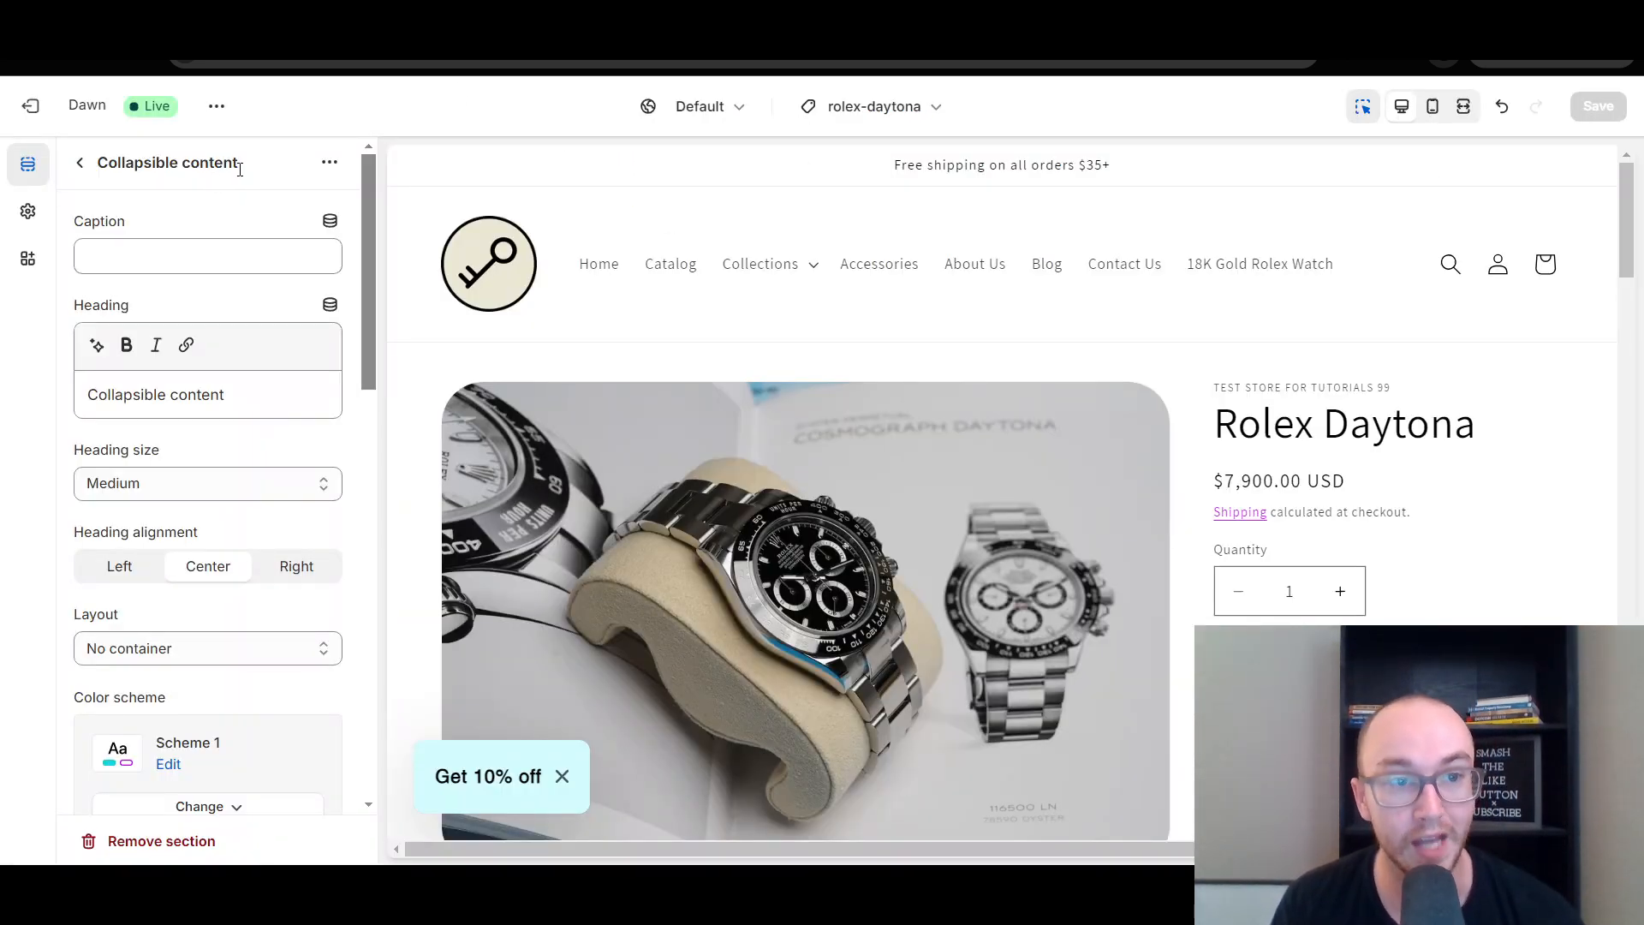
pyautogui.click(165, 180)
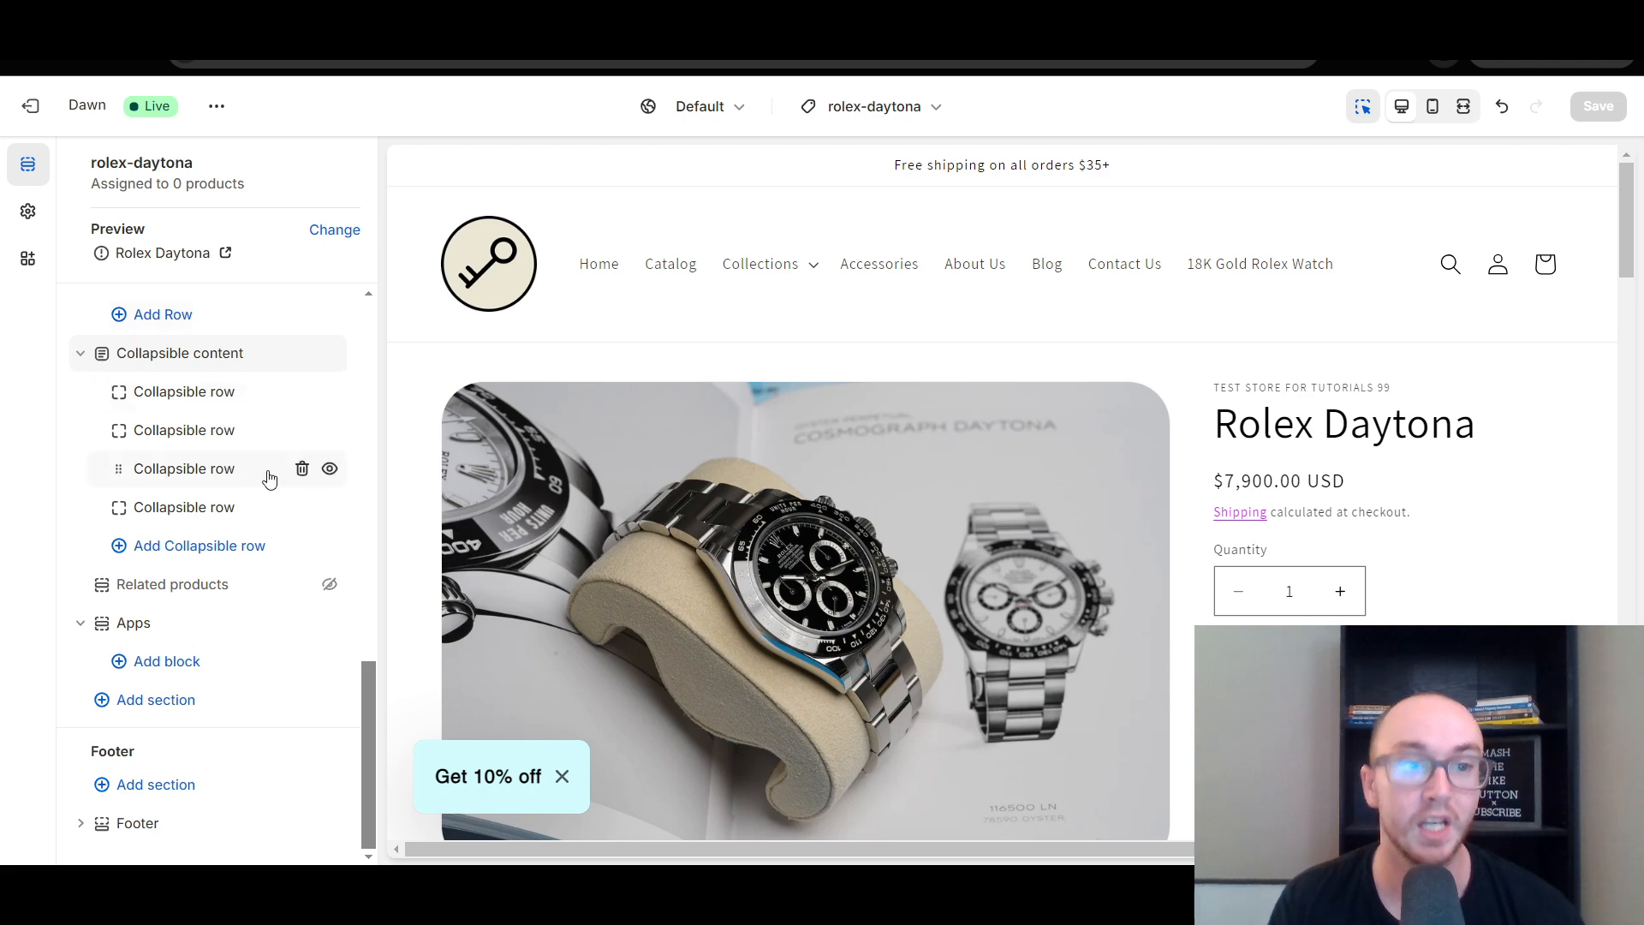
pyautogui.moveTo(209, 615)
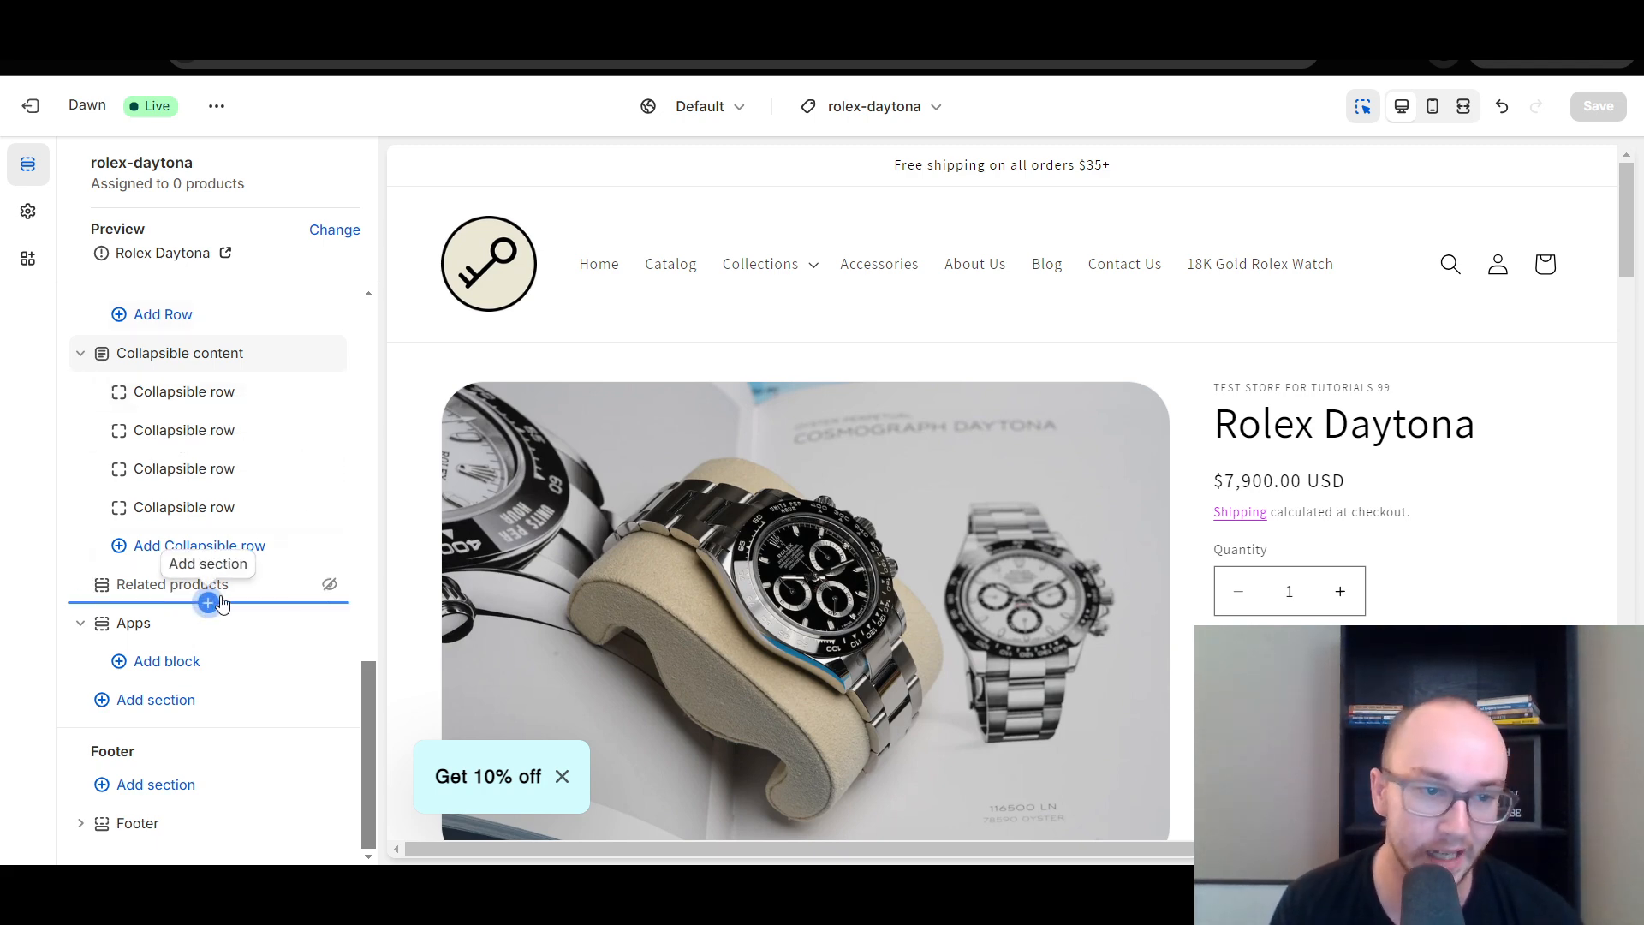
pyautogui.scroll(-8, 1076, 495)
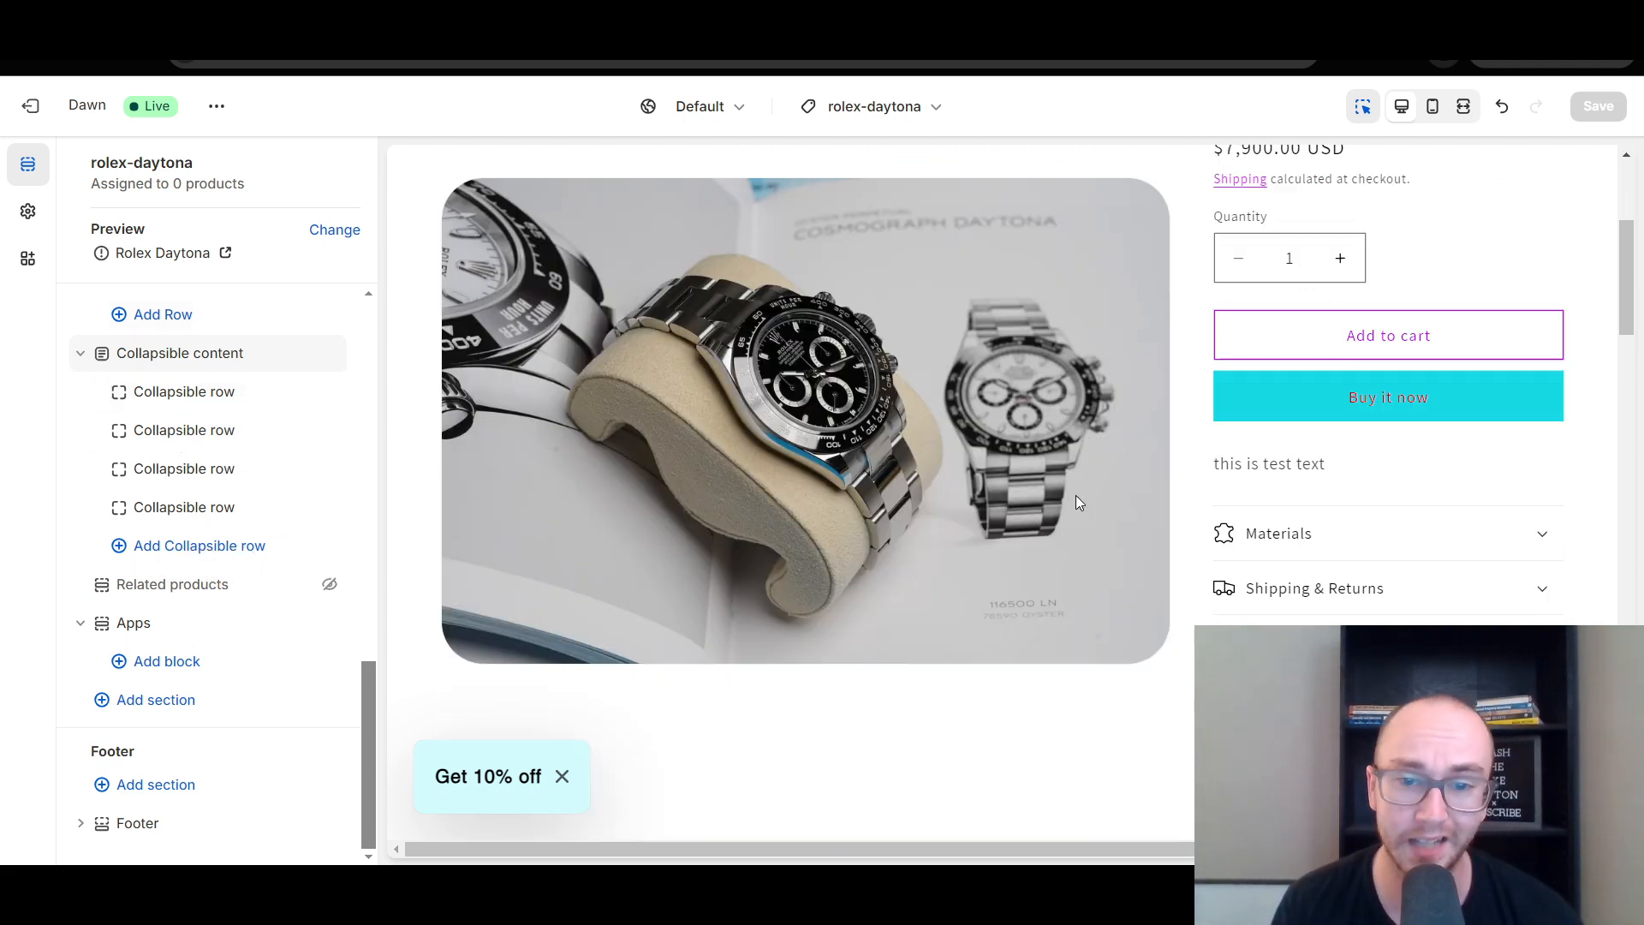
pyautogui.scroll(-10, 937, 526)
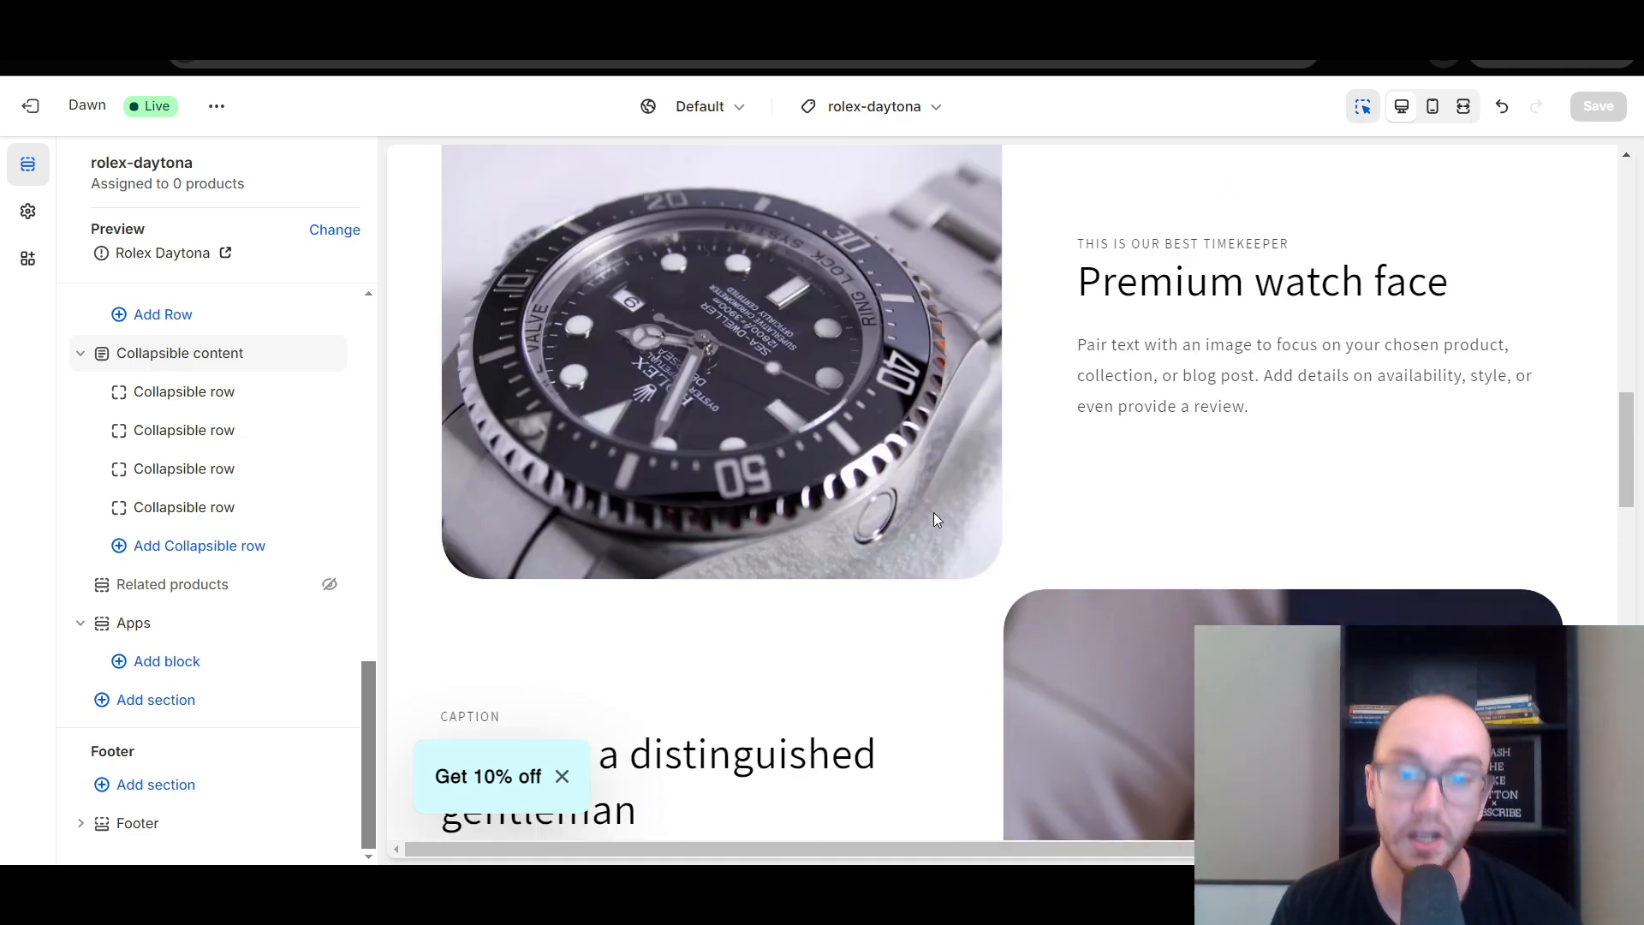
pyautogui.scroll(-5, 942, 553)
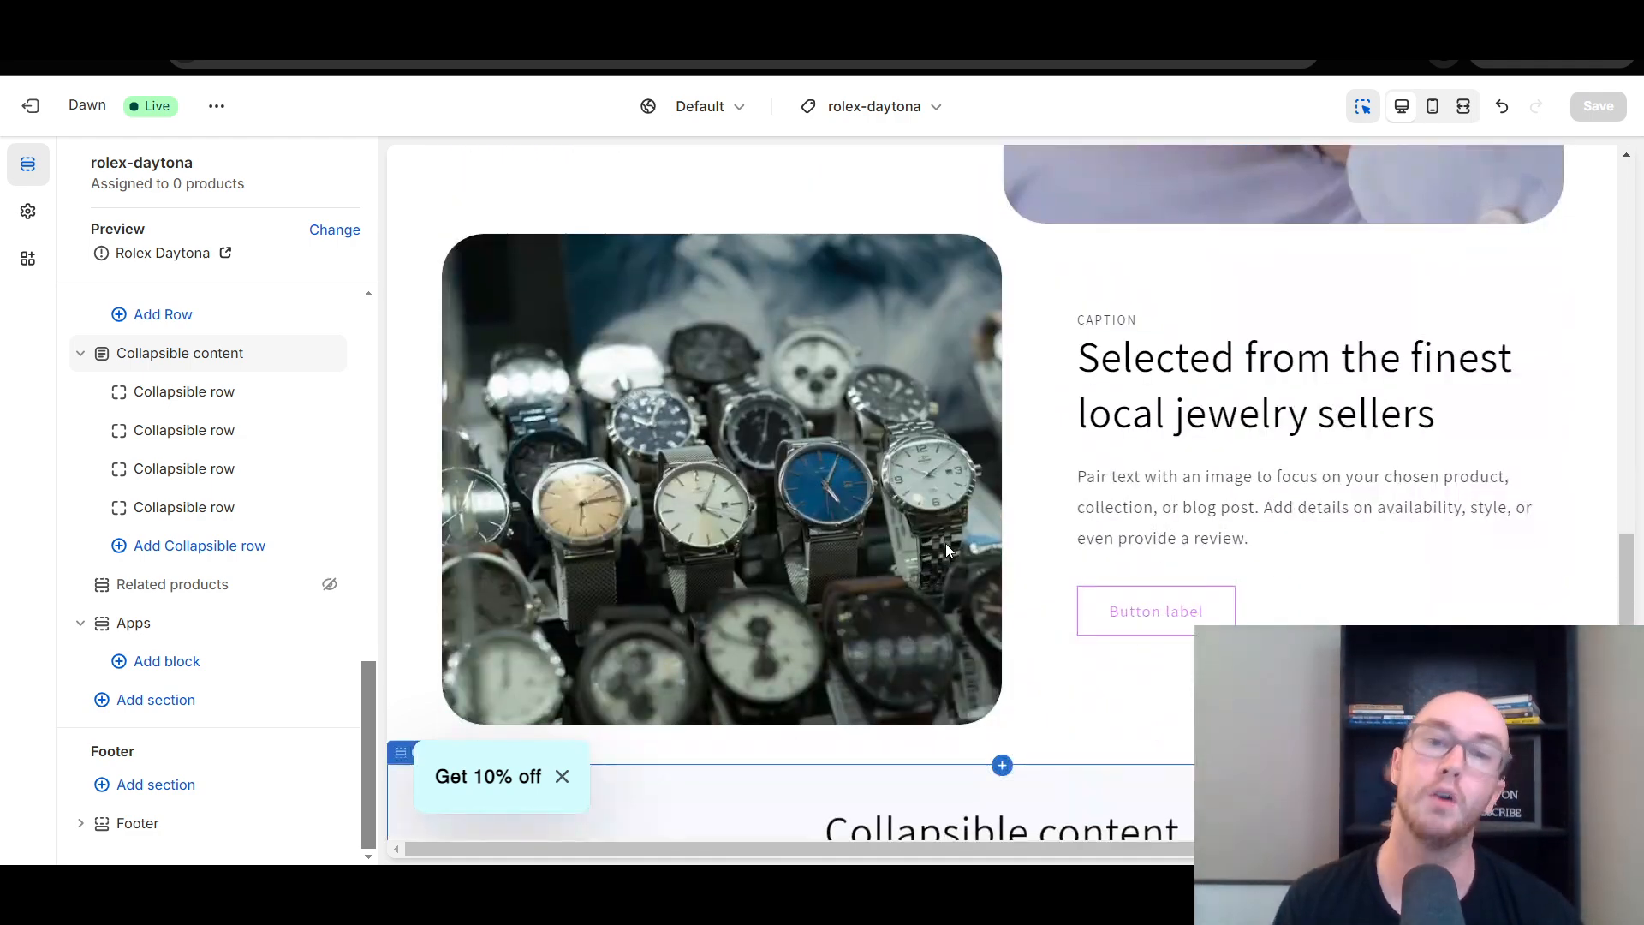
pyautogui.scroll(10, 949, 556)
pyautogui.scroll(10, 950, 557)
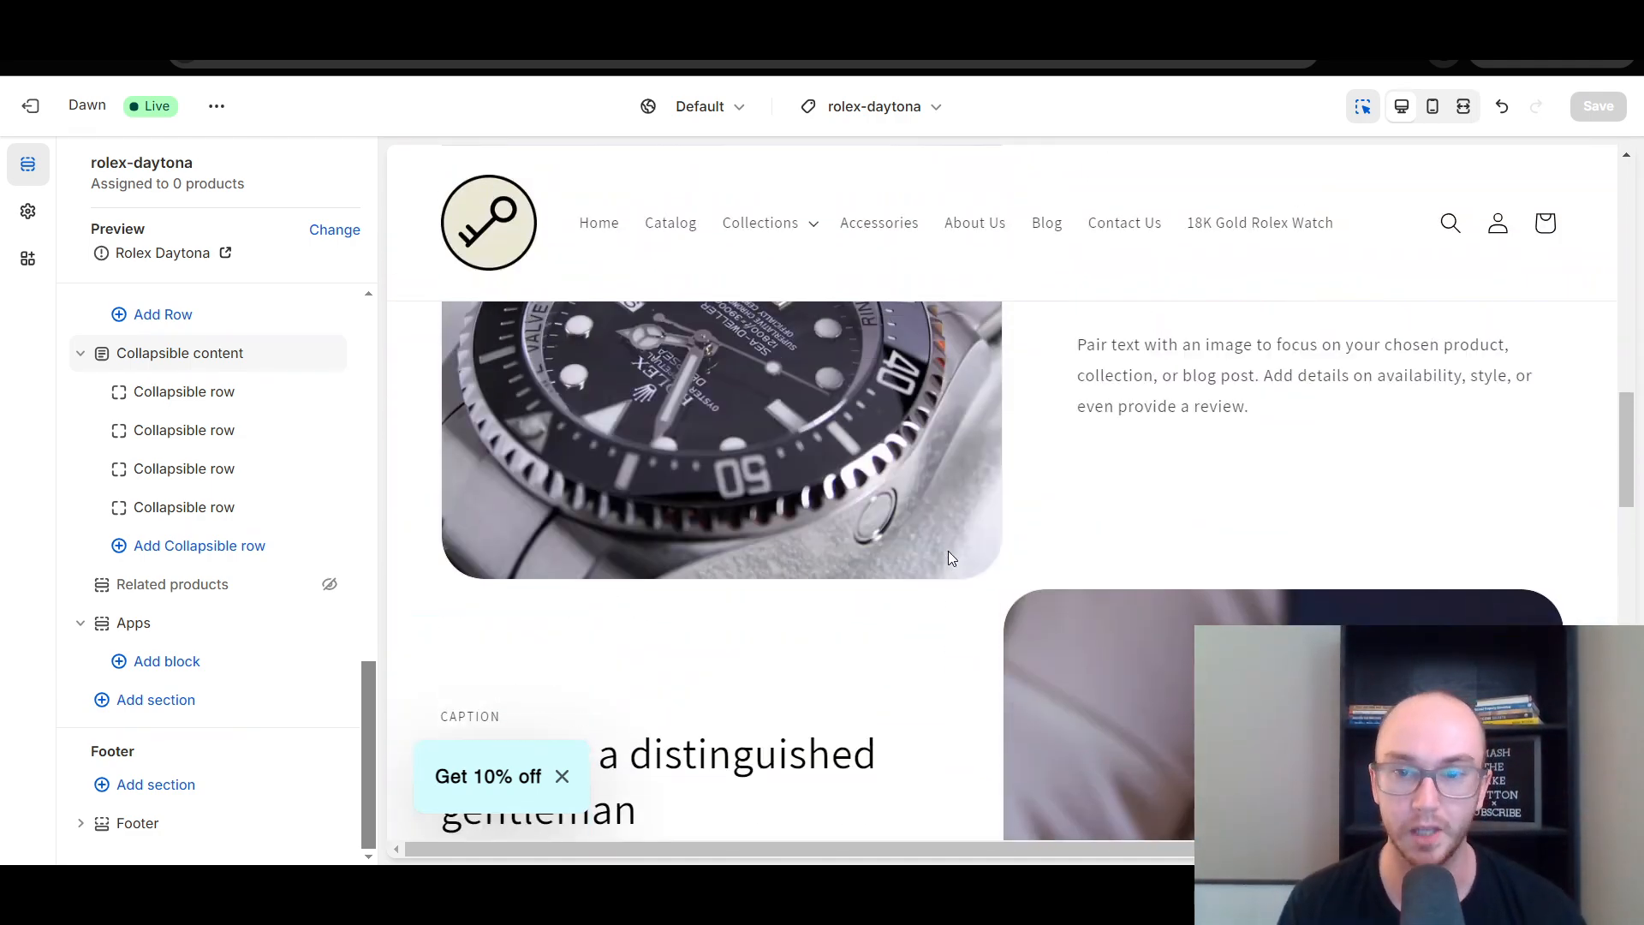
pyautogui.scroll(-8, 948, 557)
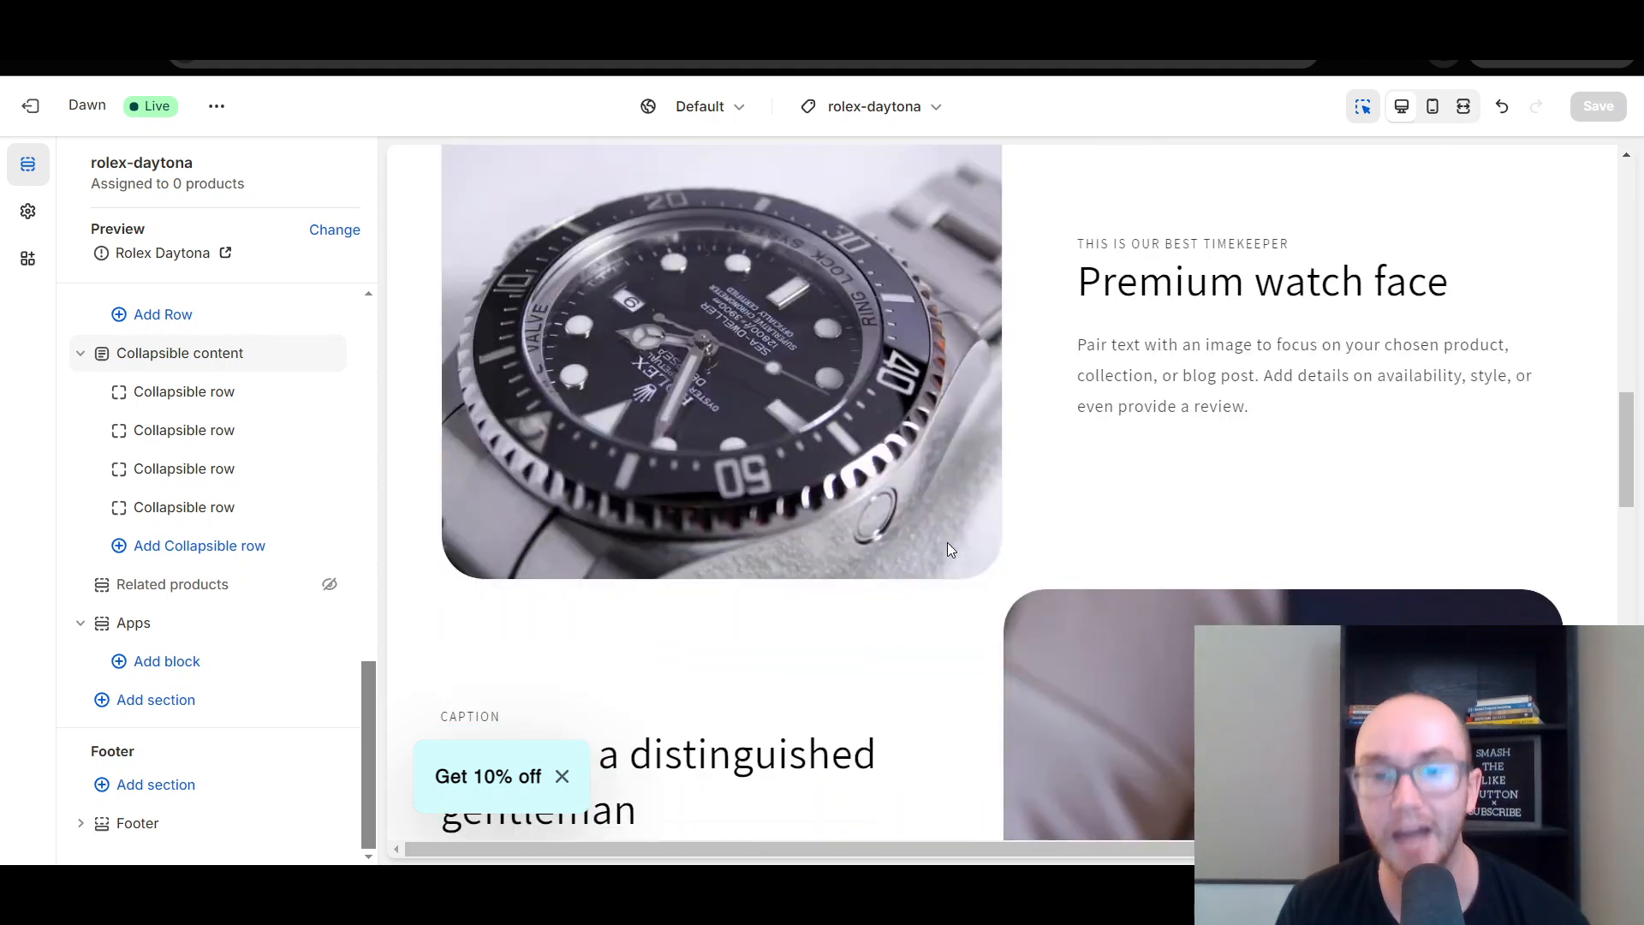
pyautogui.scroll(-3, 948, 549)
pyautogui.scroll(8, 947, 543)
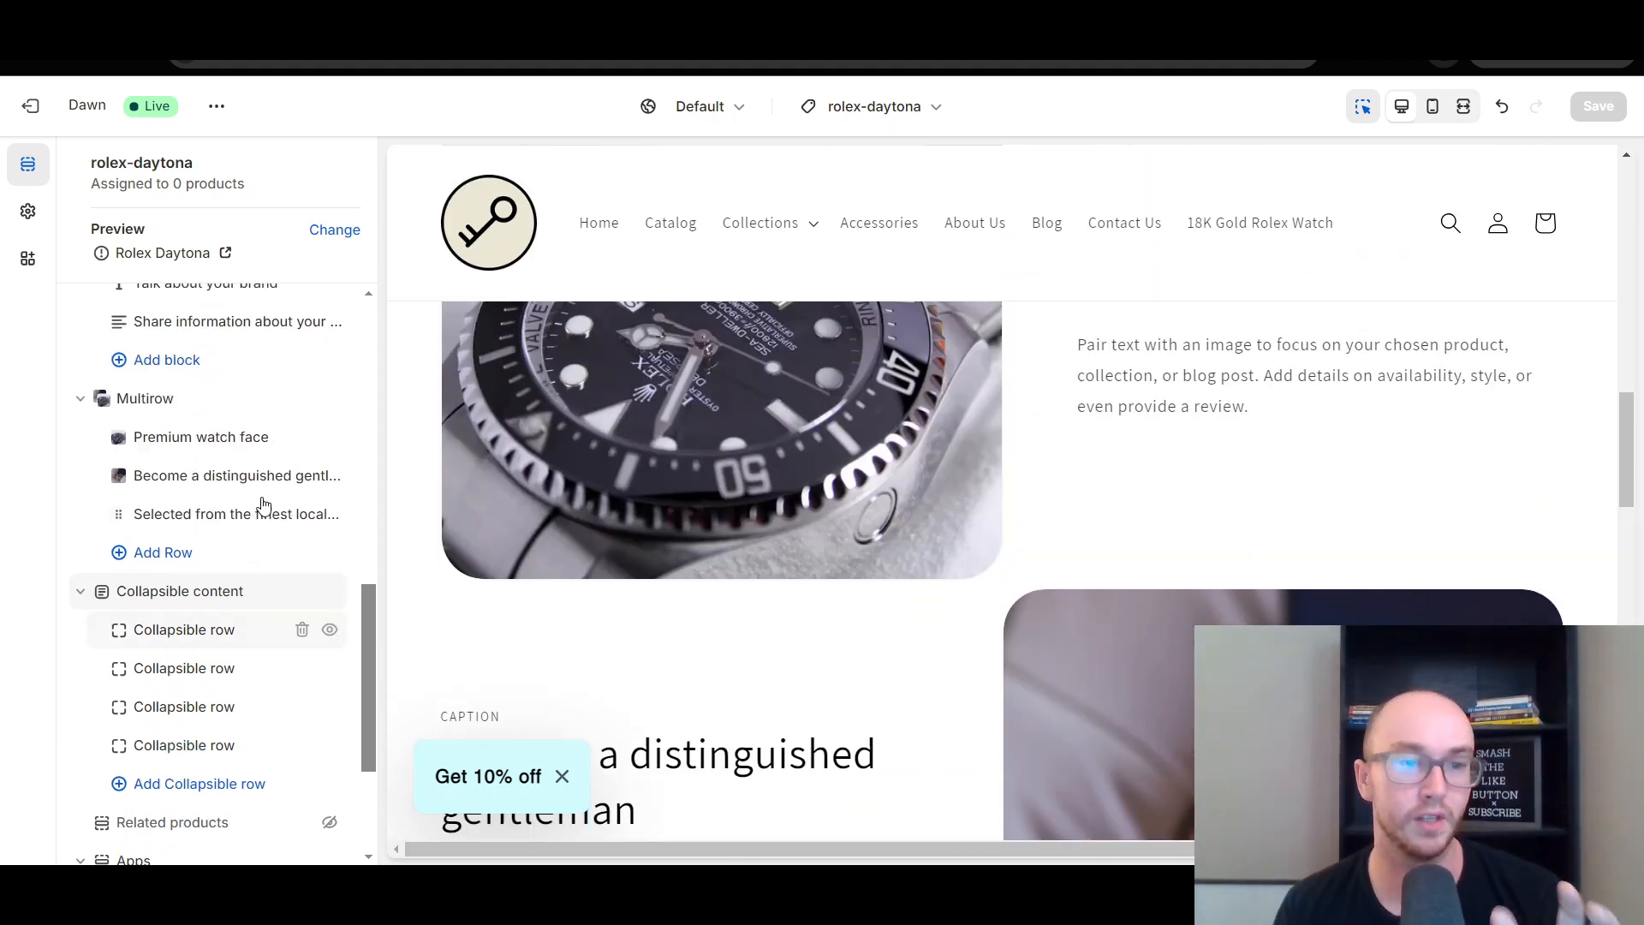
pyautogui.scroll(10, 1020, 525)
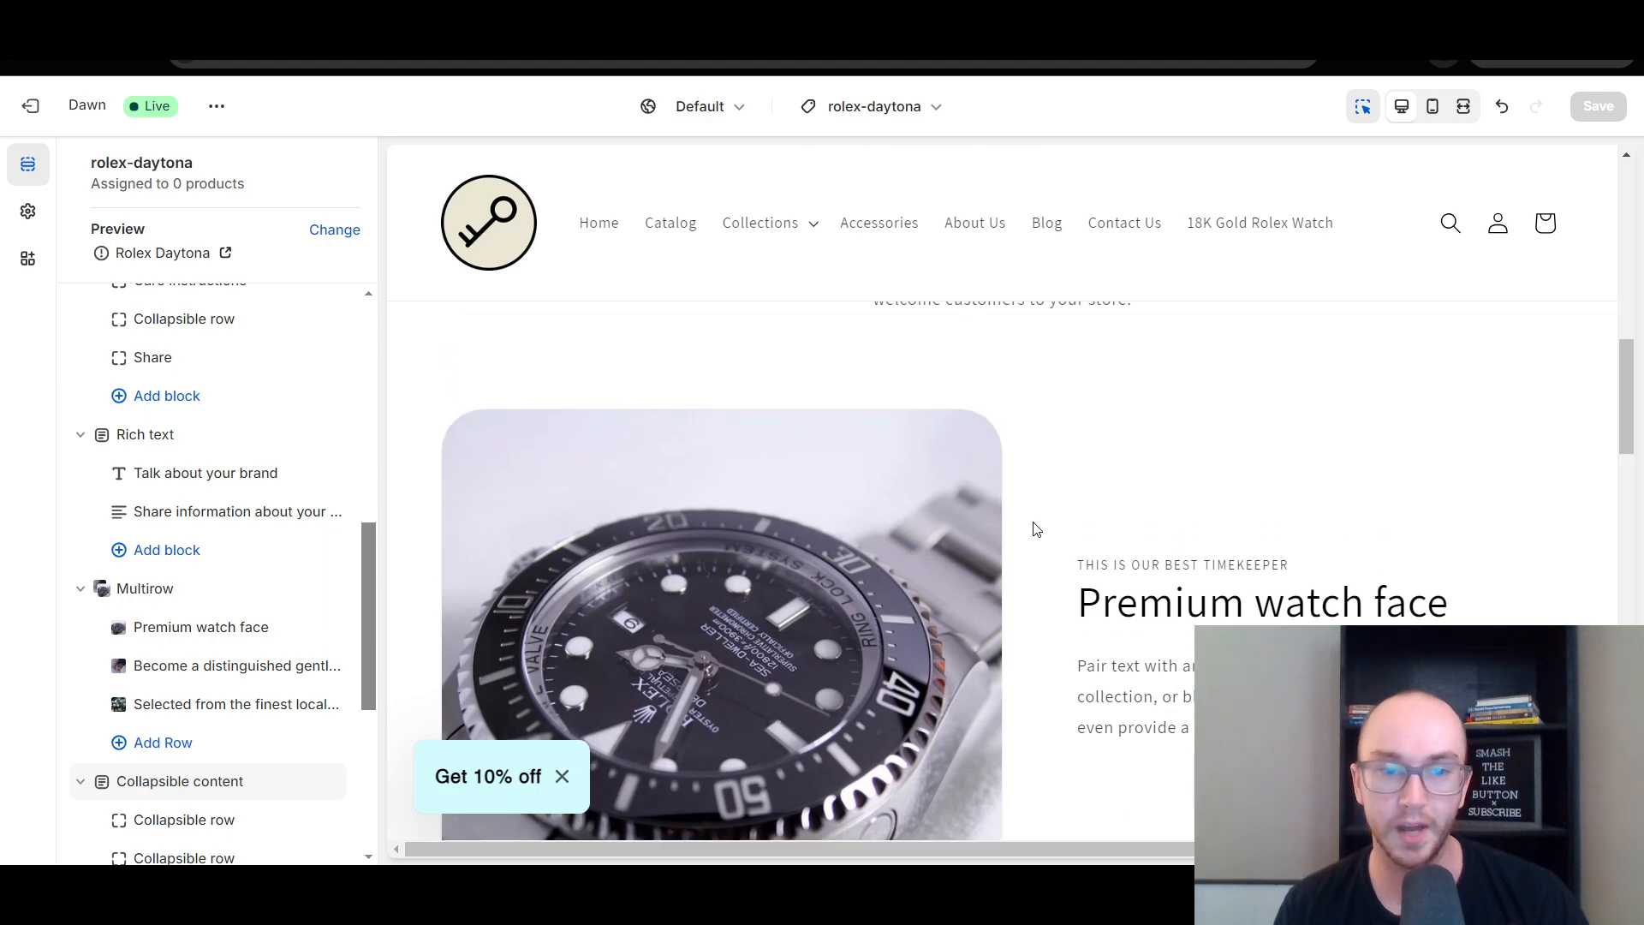
pyautogui.scroll(5, 1033, 522)
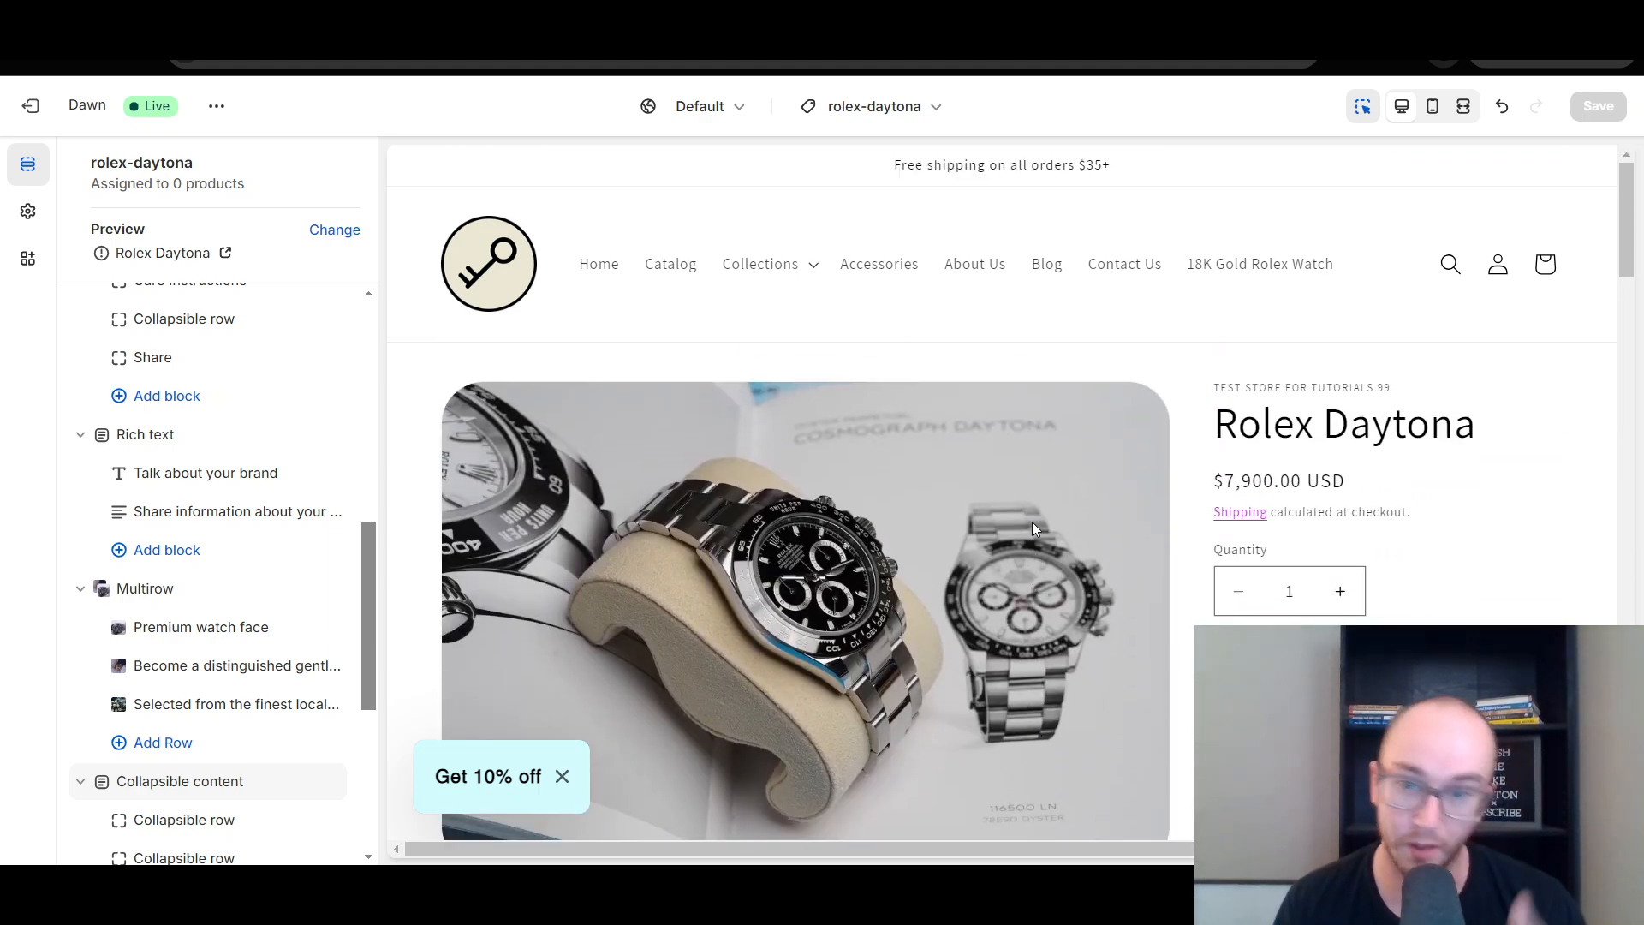
# Step: View the list of product templates and how many products each is assigned to
pyautogui.click(882, 112)
pyautogui.click(1013, 235)
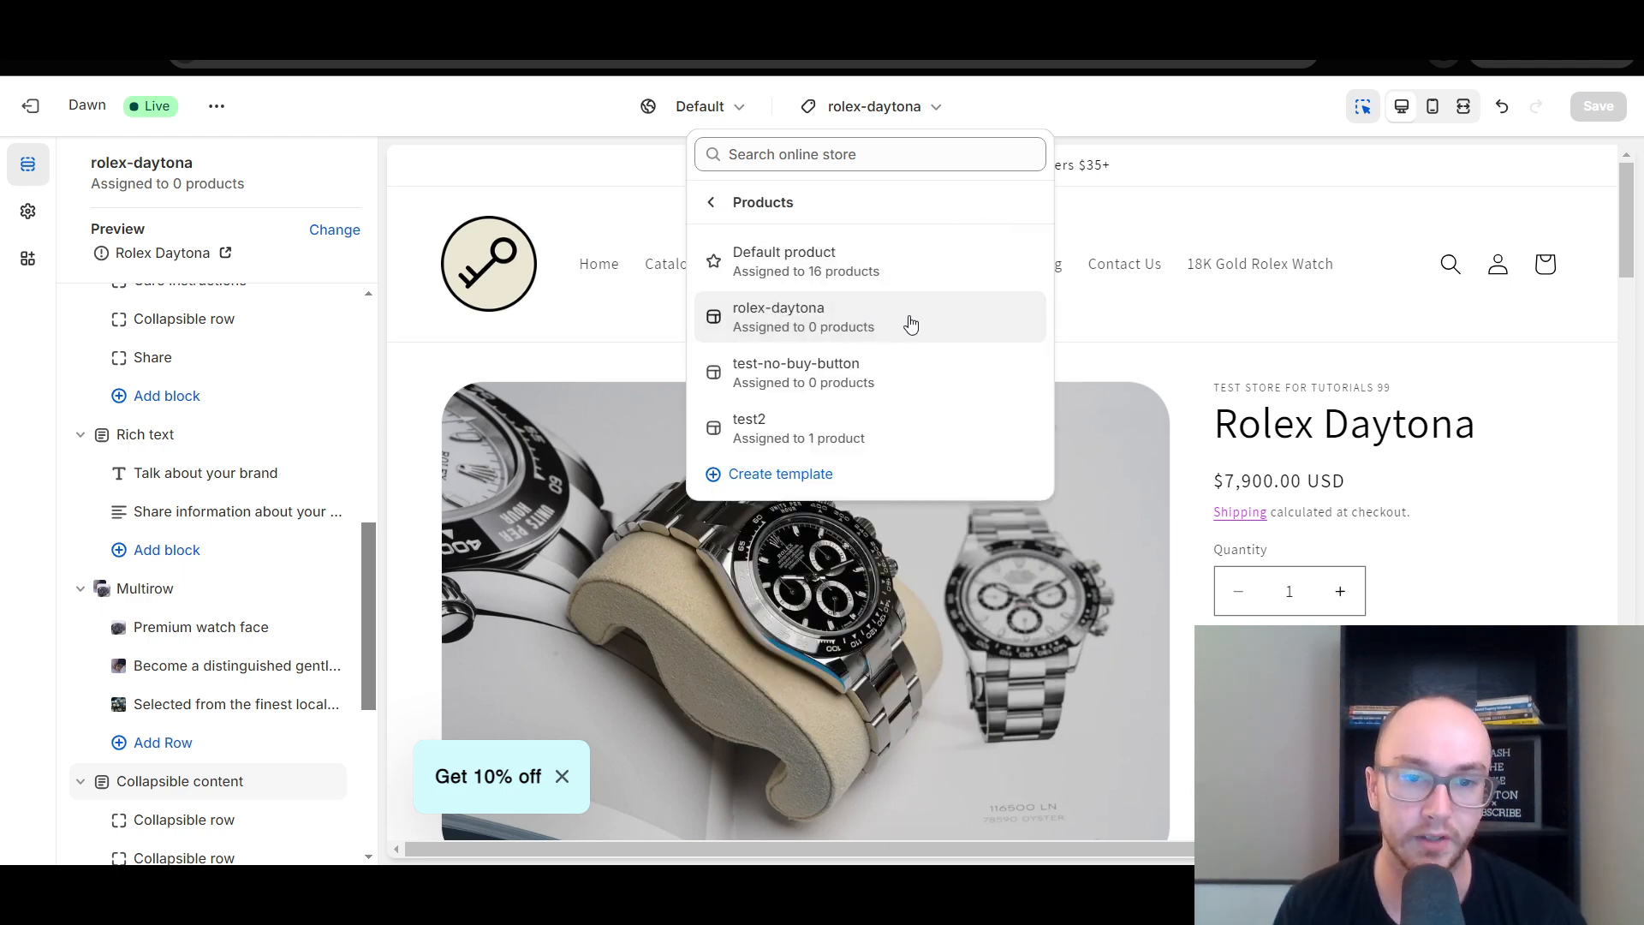
pyautogui.click(604, 129)
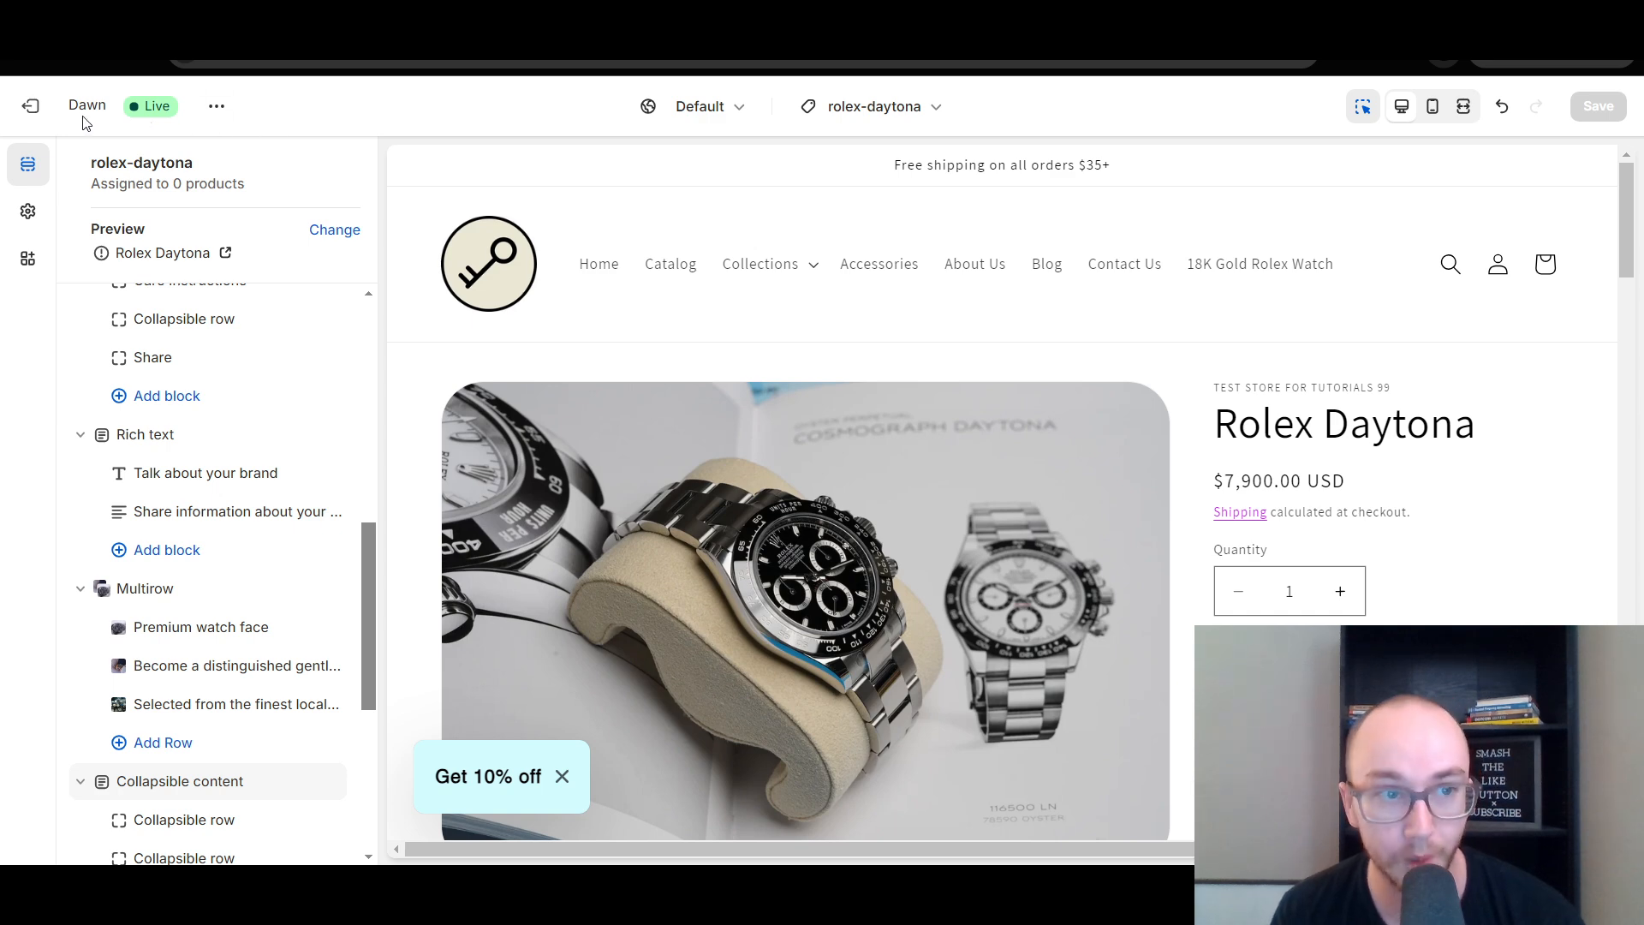
# Step: Leave the theme editor and open the Rolex Daytona product from the store's product list
pyautogui.click(38, 107)
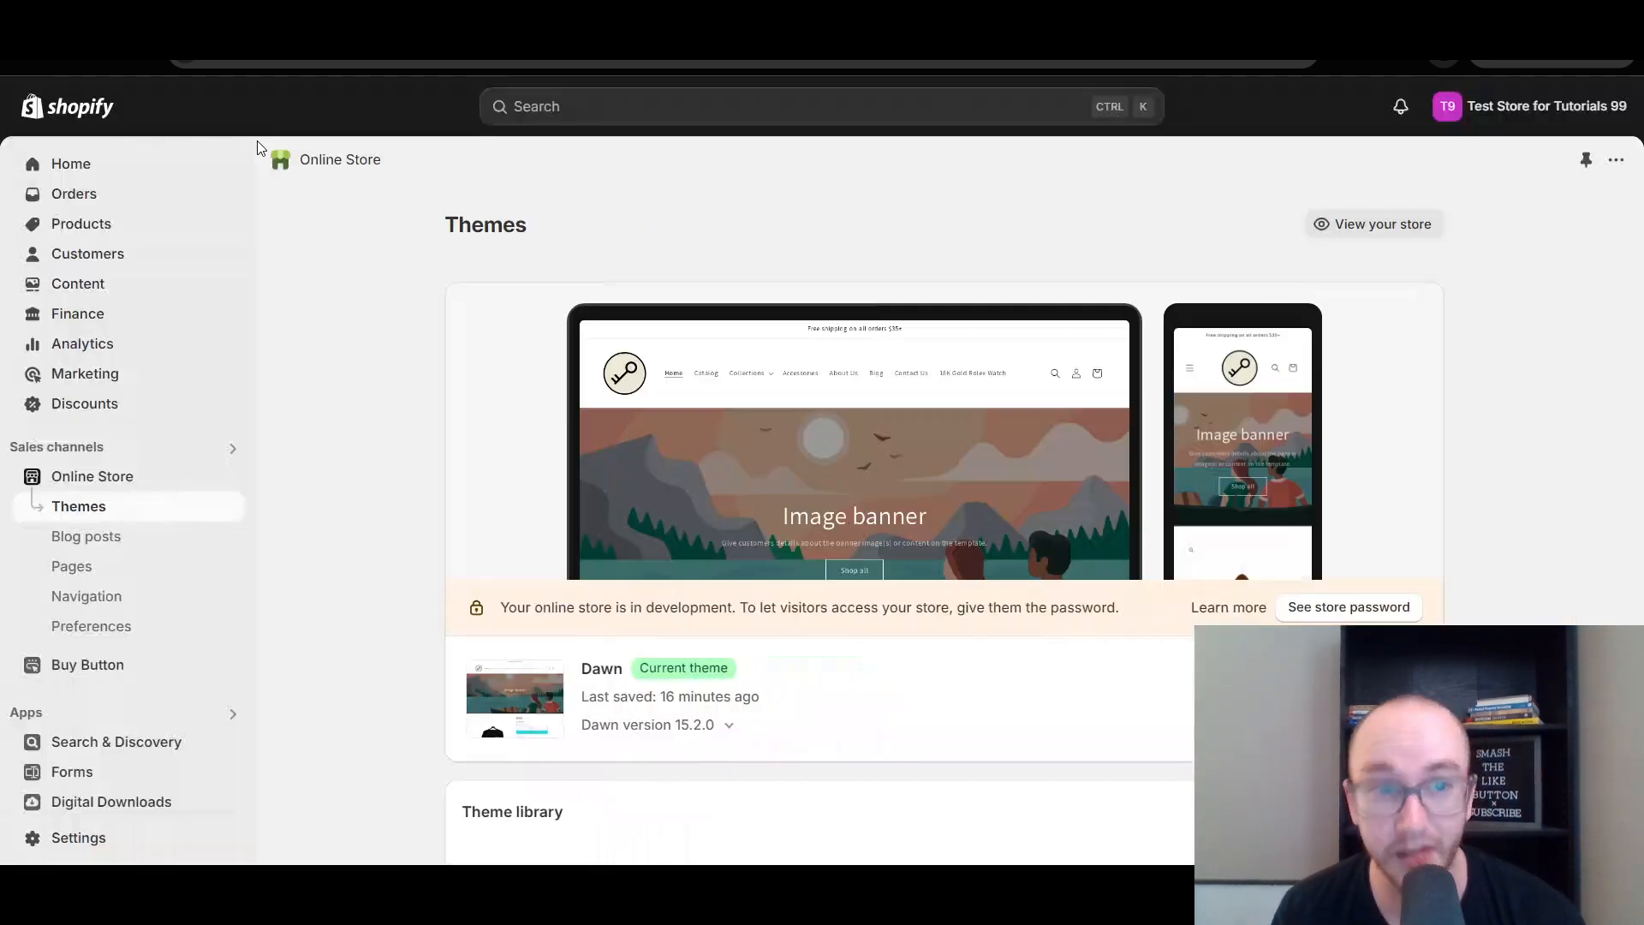
pyautogui.click(101, 236)
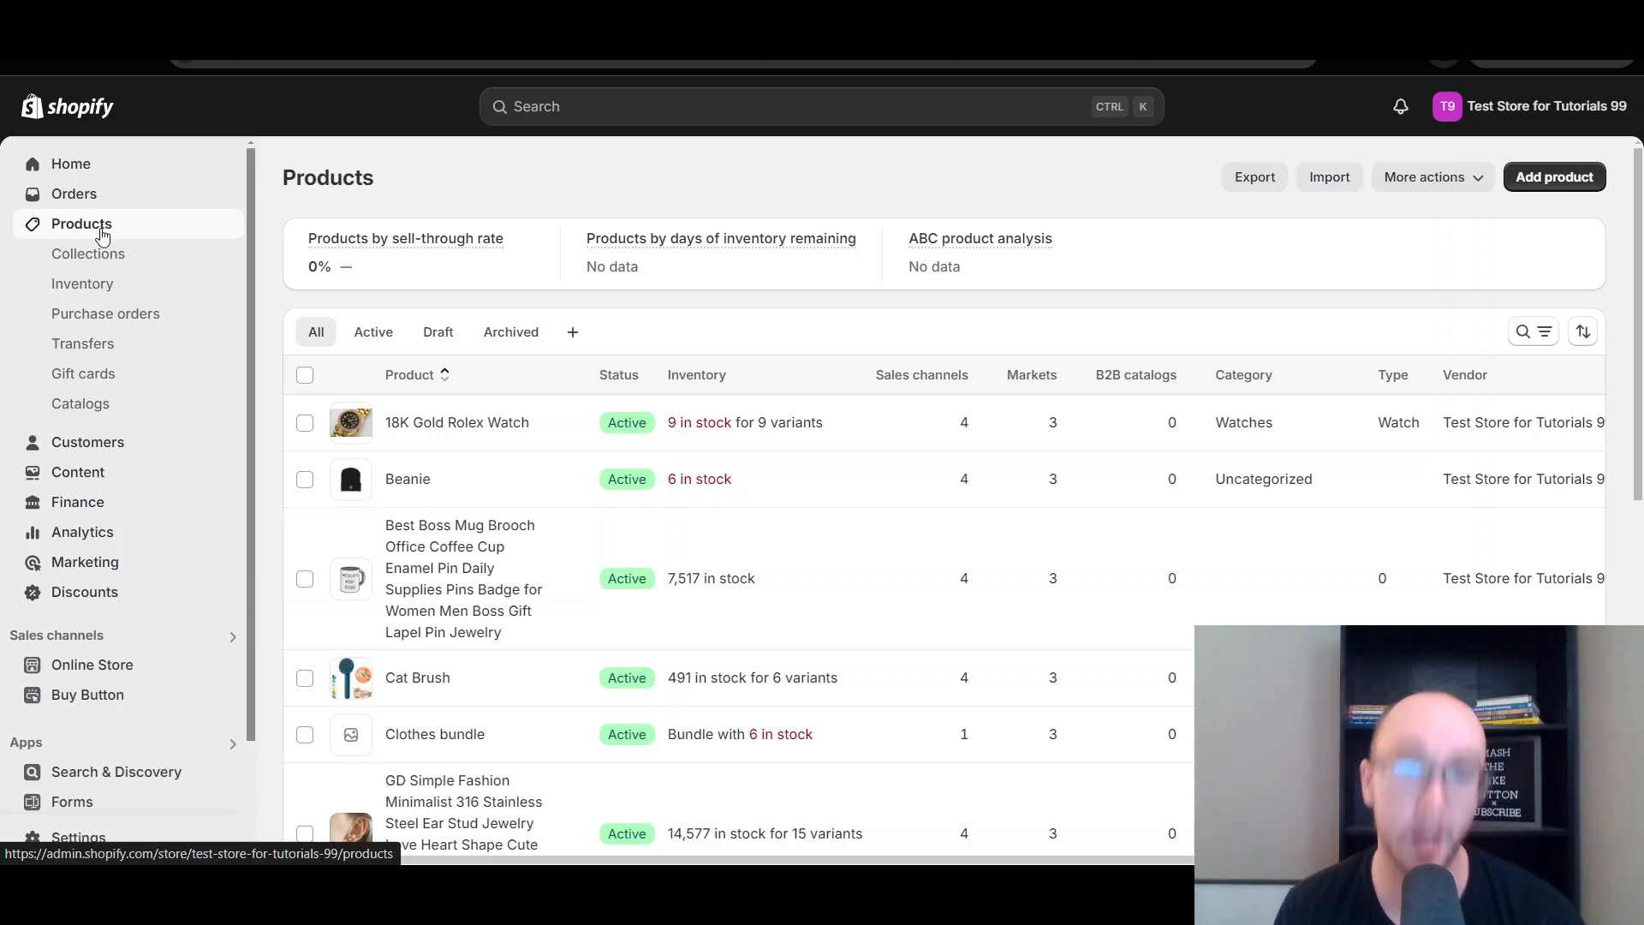
pyautogui.scroll(-2, 576, 625)
pyautogui.scroll(-4, 575, 647)
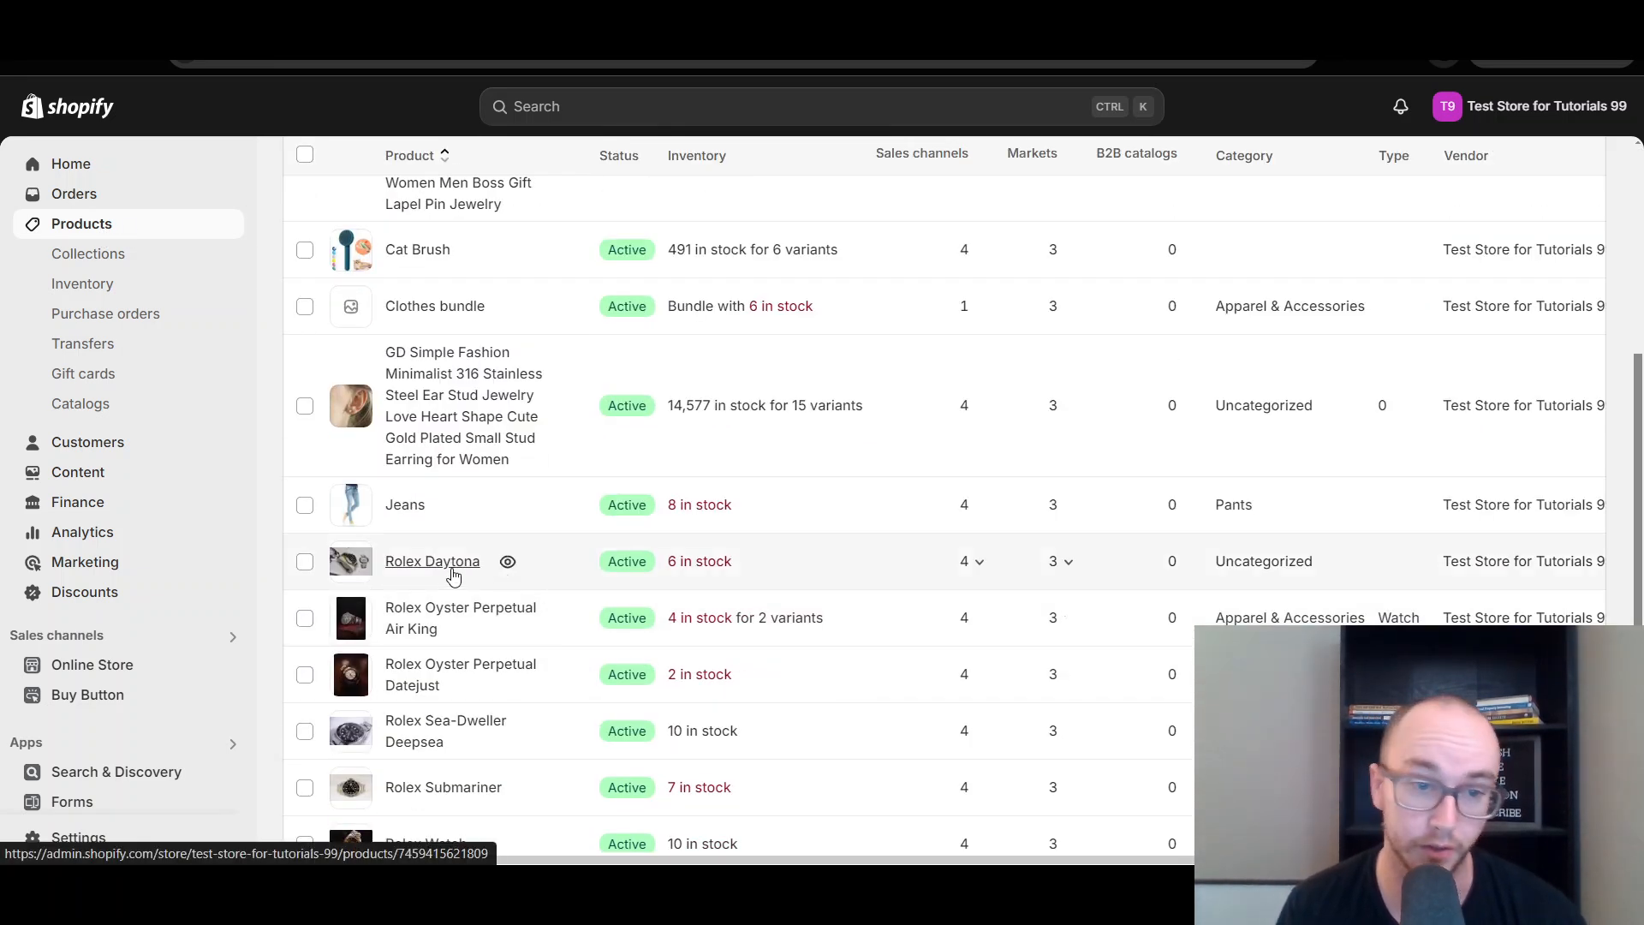
pyautogui.click(559, 580)
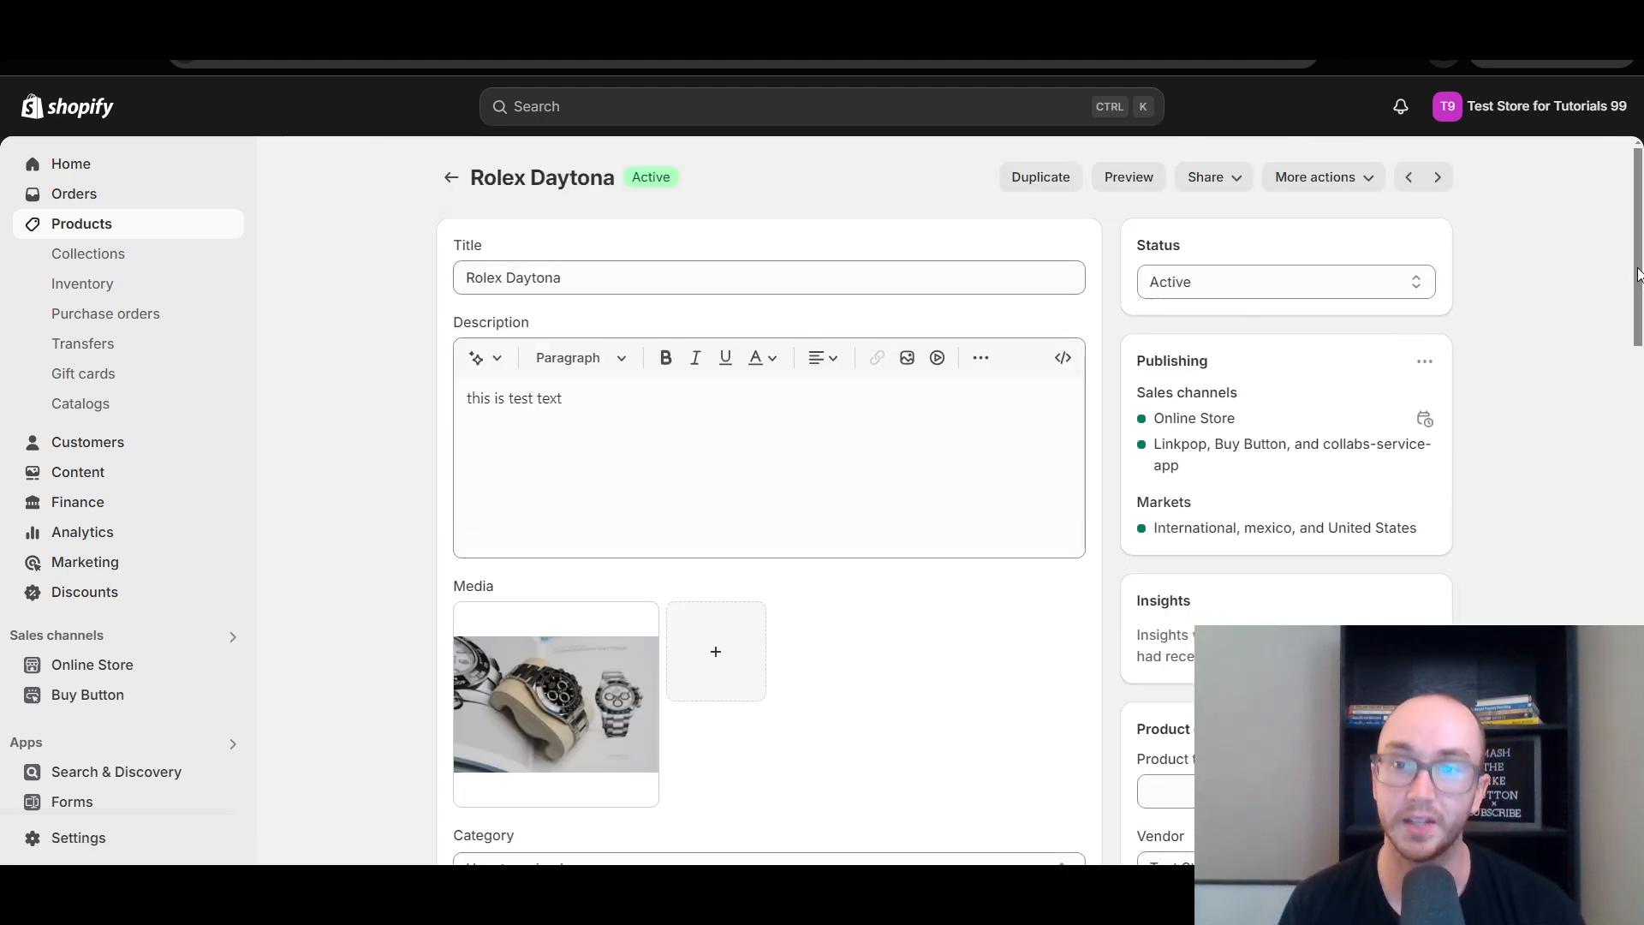
# Step: Assign the rolex-daytona theme template to the Rolex Daytona product and save the product
pyautogui.moveTo(1640, 274); pyautogui.dragTo(1630, 547)
pyautogui.scroll(2, 1632, 517)
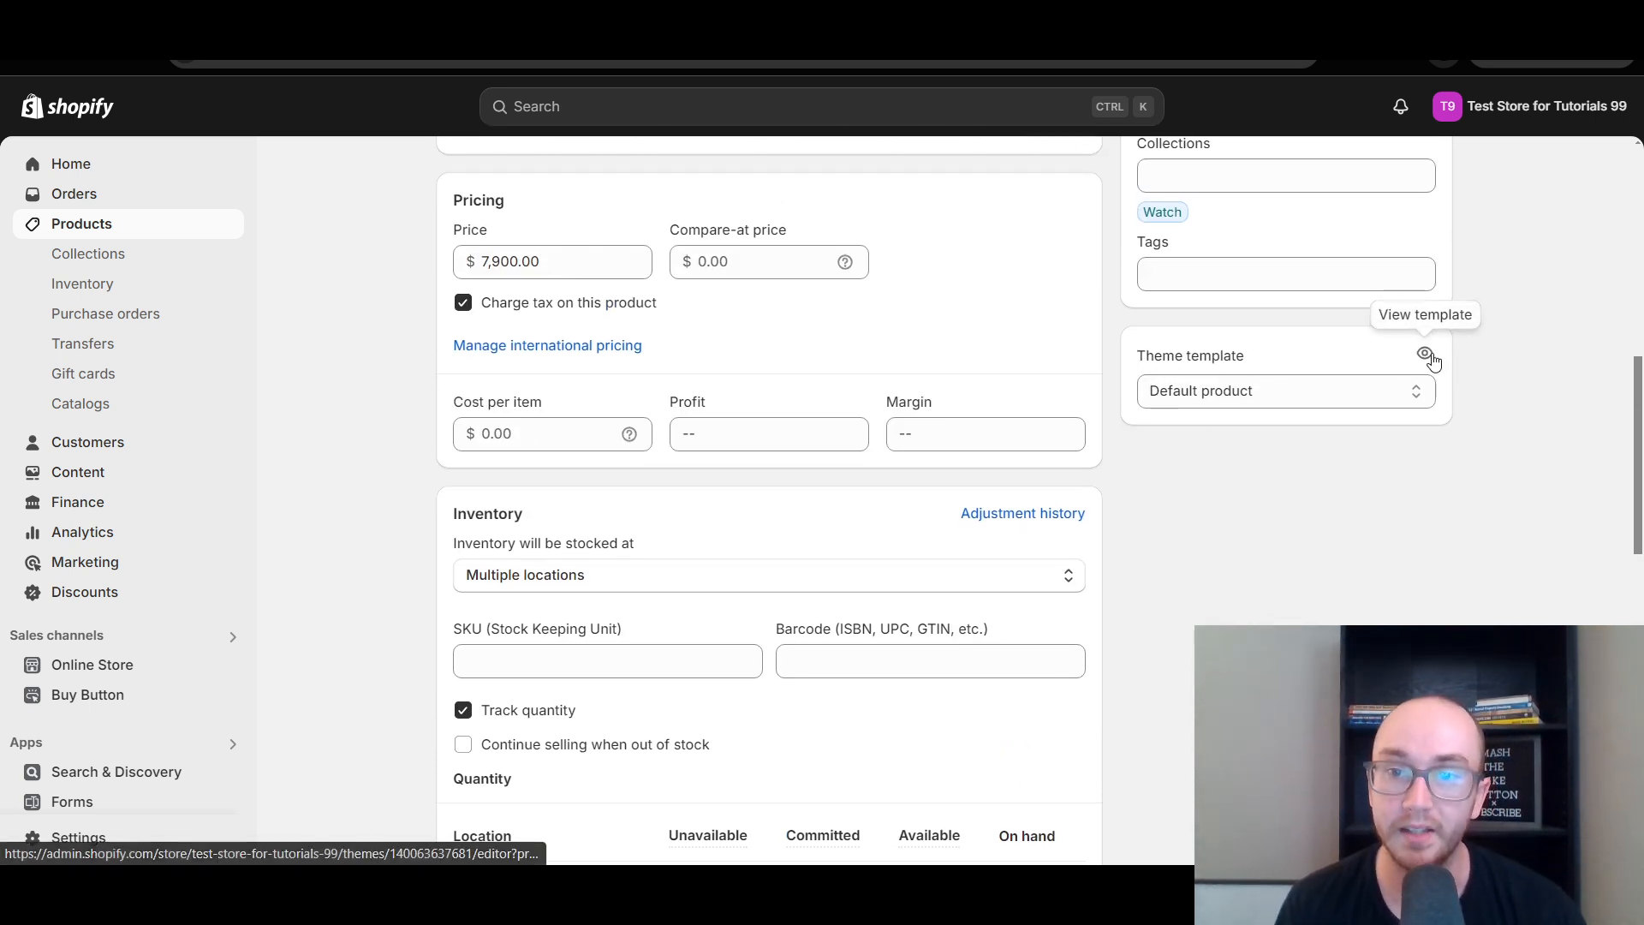
pyautogui.click(1223, 401)
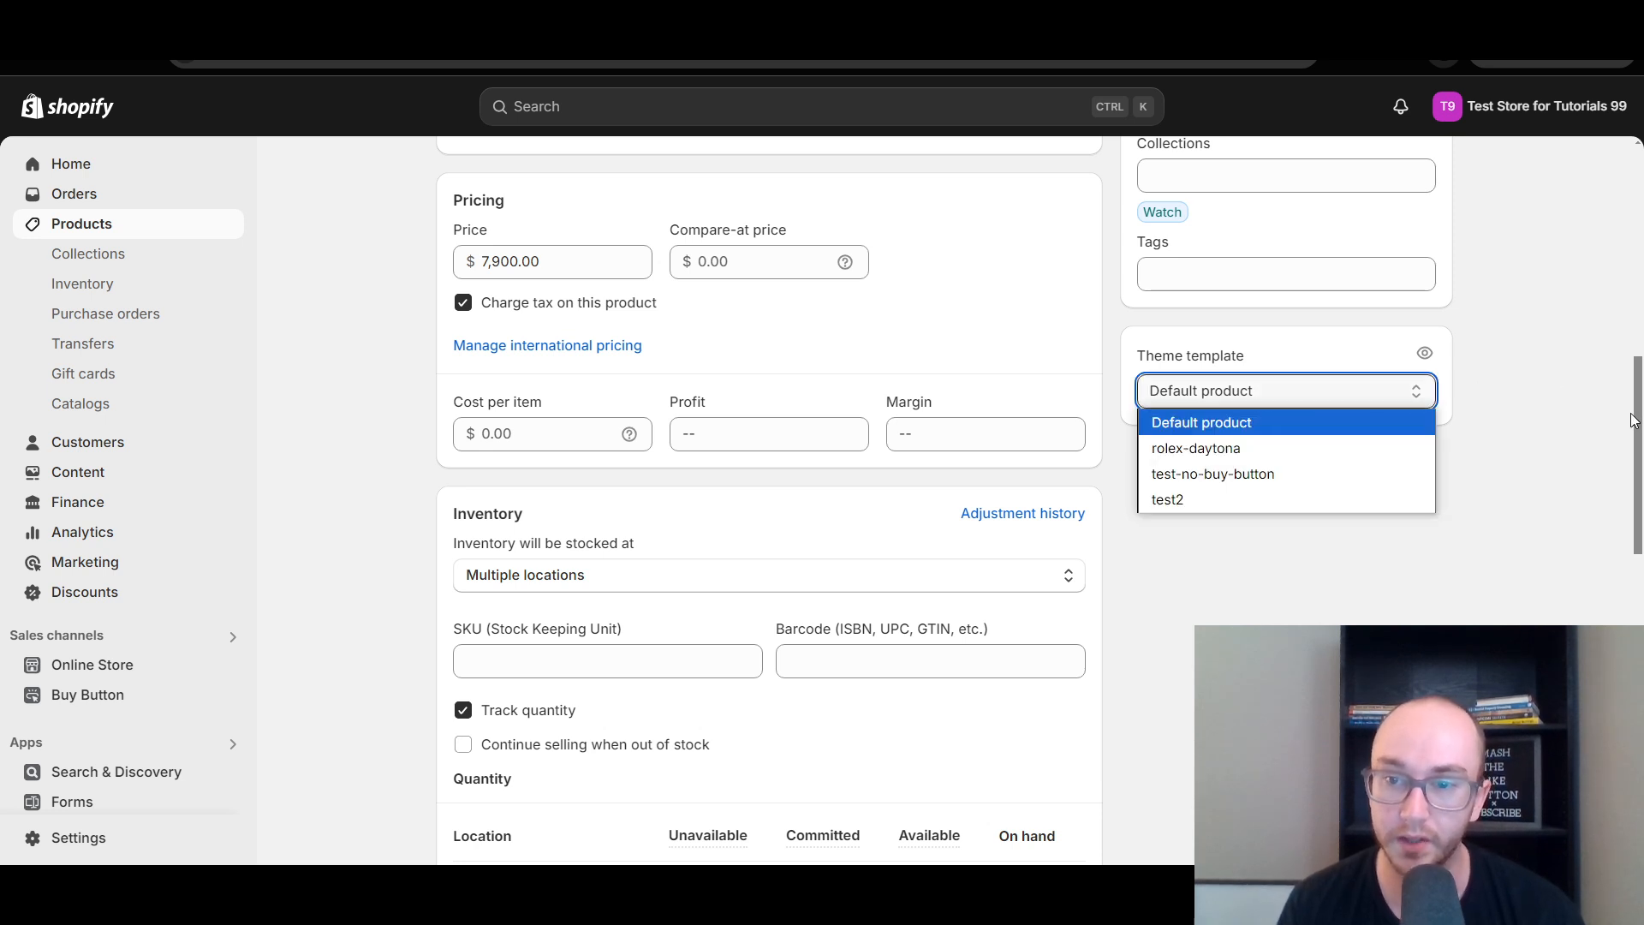
pyautogui.moveTo(1636, 420); pyautogui.dragTo(1635, 426)
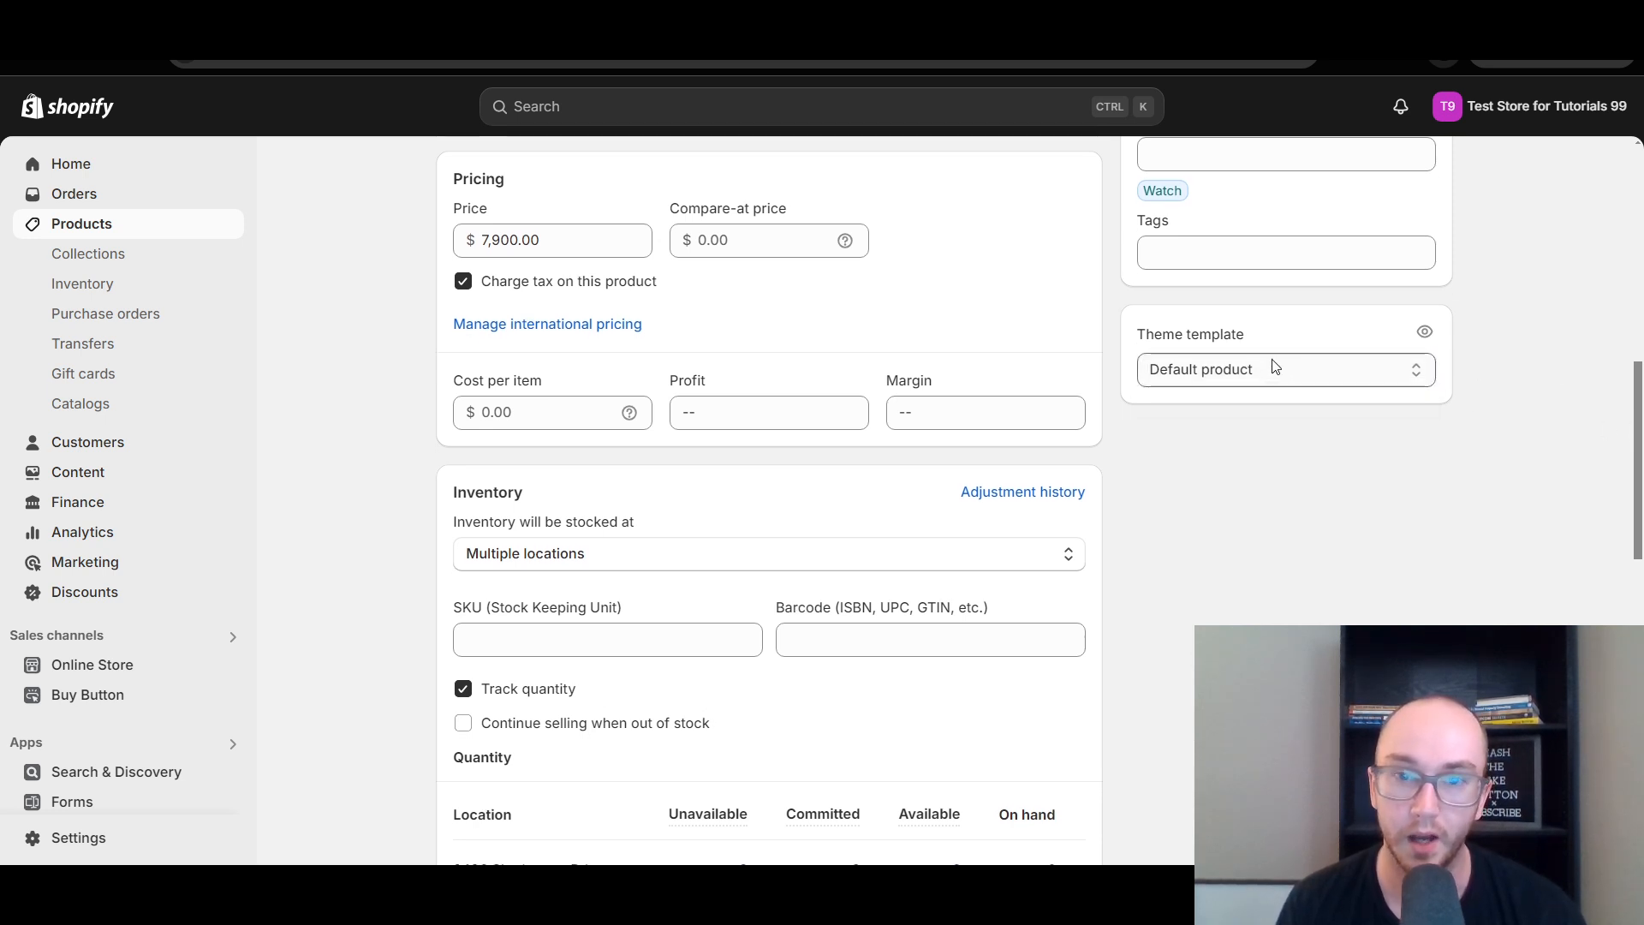
pyautogui.click(1250, 366)
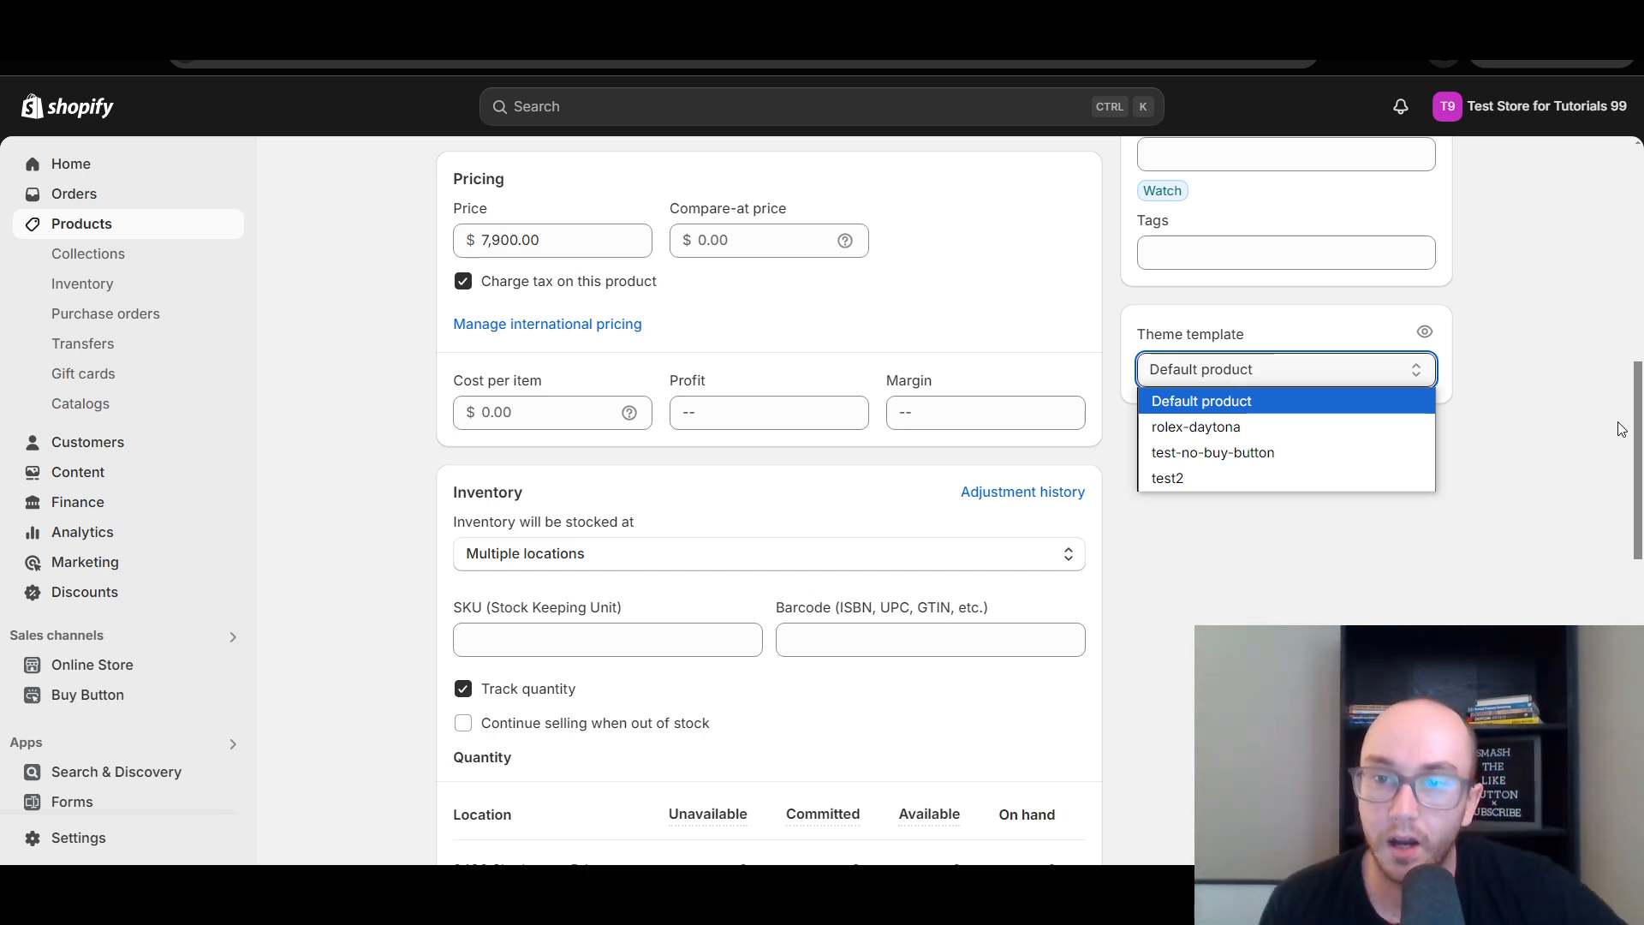
pyautogui.scroll(-3, 1638, 440)
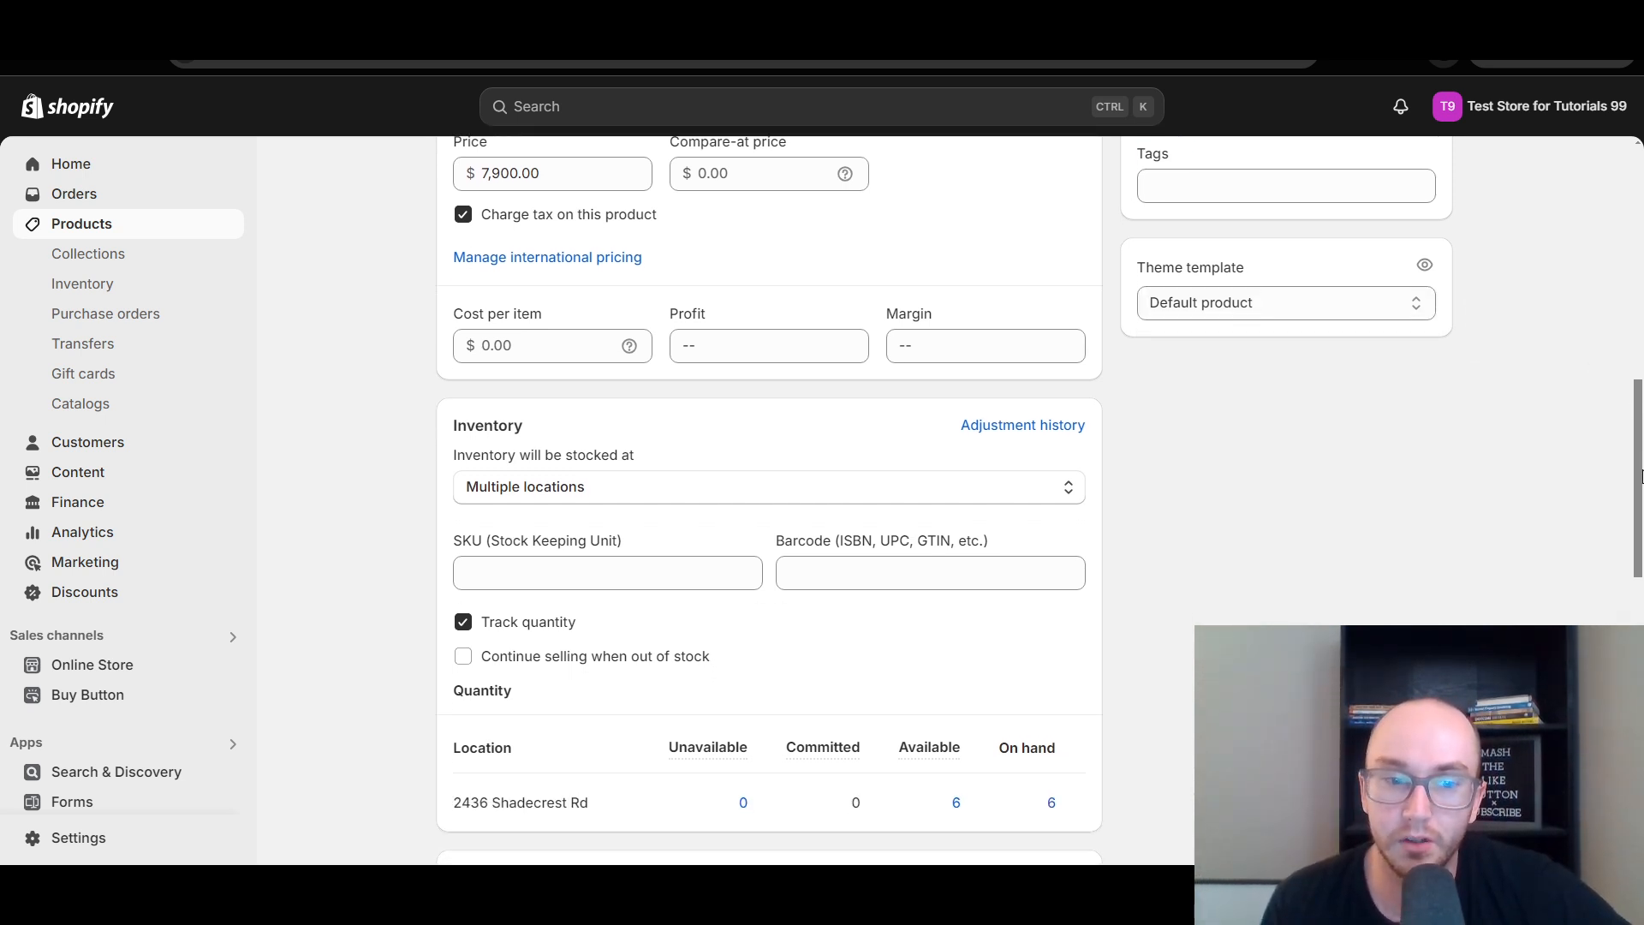
pyautogui.moveTo(1642, 455); pyautogui.dragTo(1641, 448)
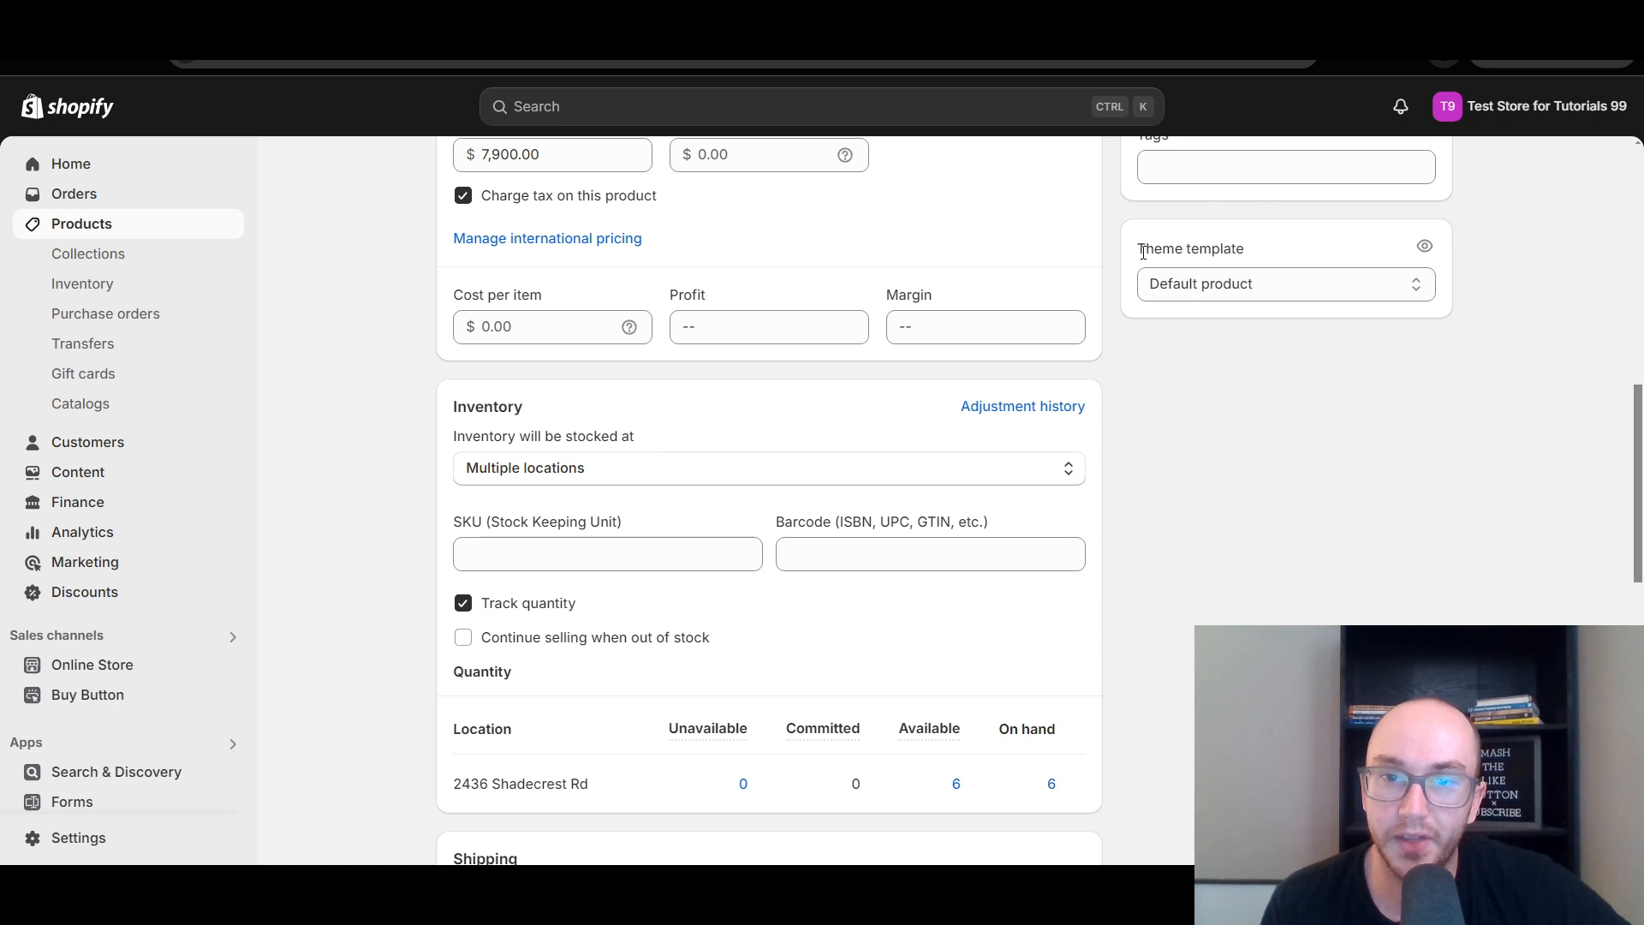
pyautogui.moveTo(1219, 246); pyautogui.dragTo(1137, 249)
pyautogui.click(1208, 285)
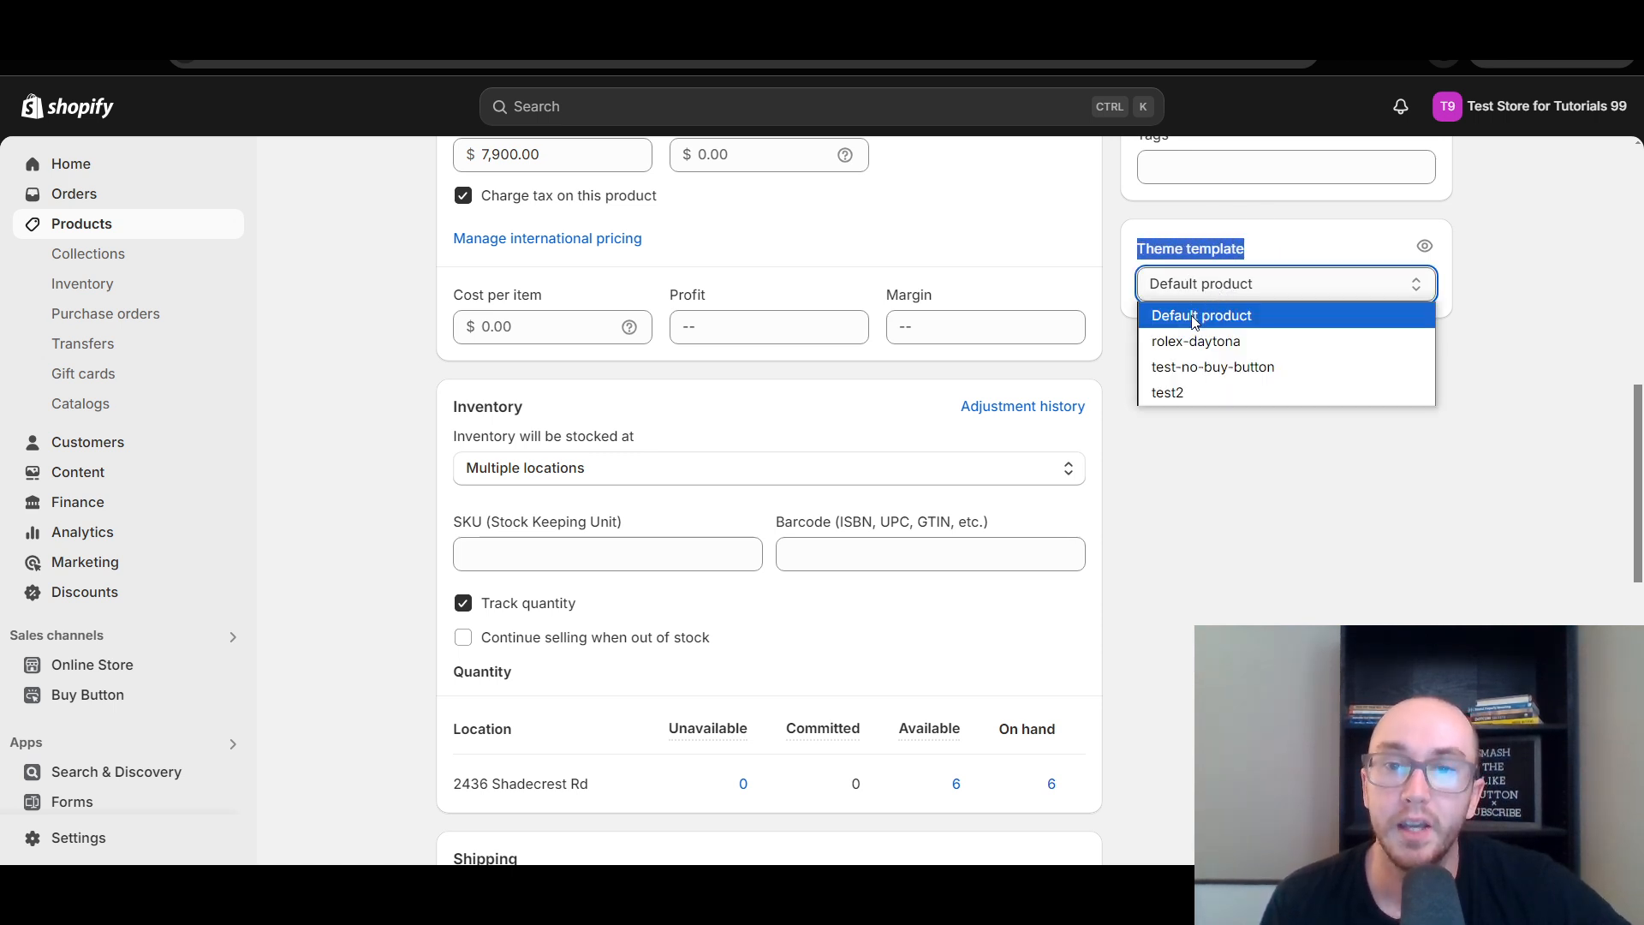
pyautogui.click(1247, 342)
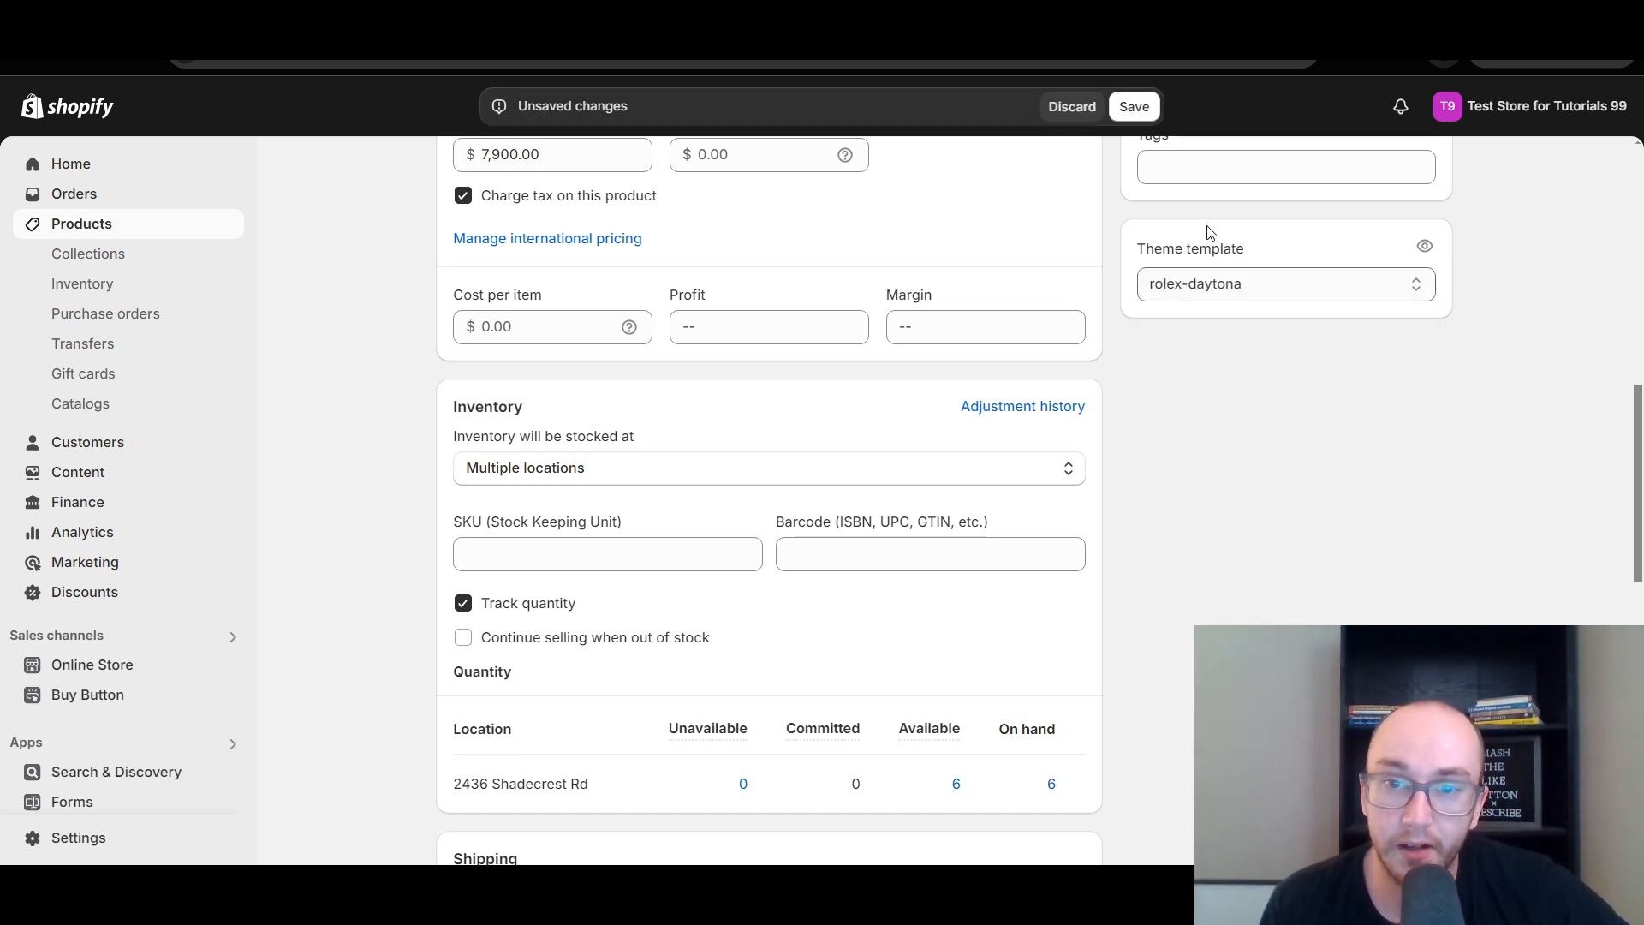
pyautogui.click(1136, 108)
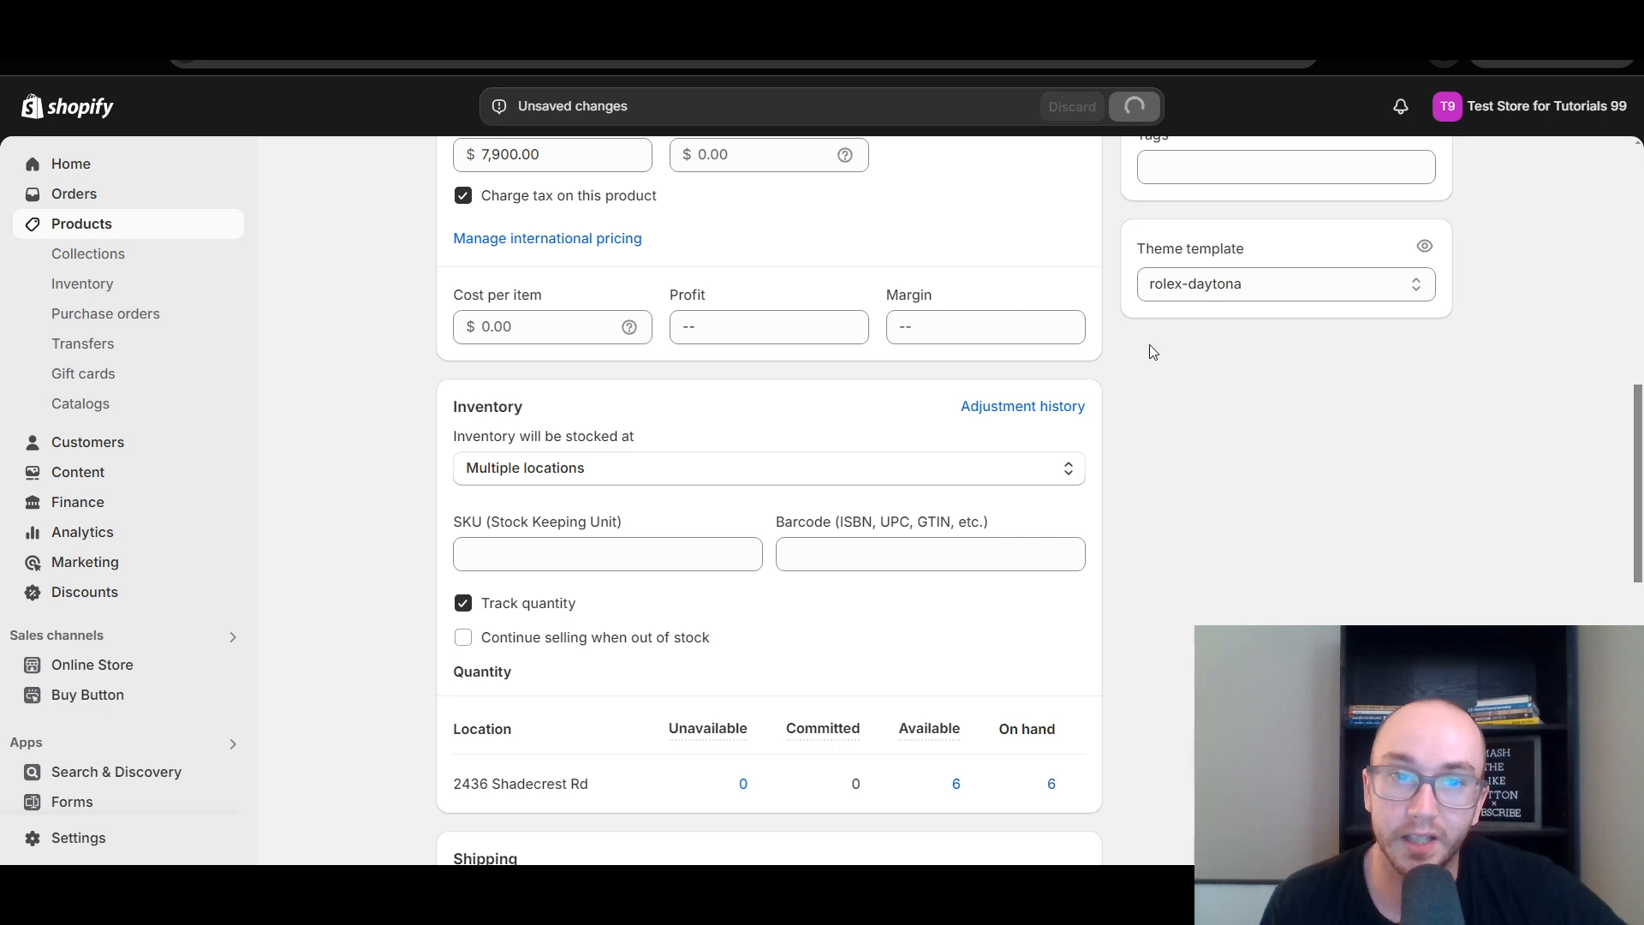
# Step: Switch to the Rolex Daytona storefront page and check the Rich text and Multirow sections on it
pyautogui.scroll(3, 1122, 366)
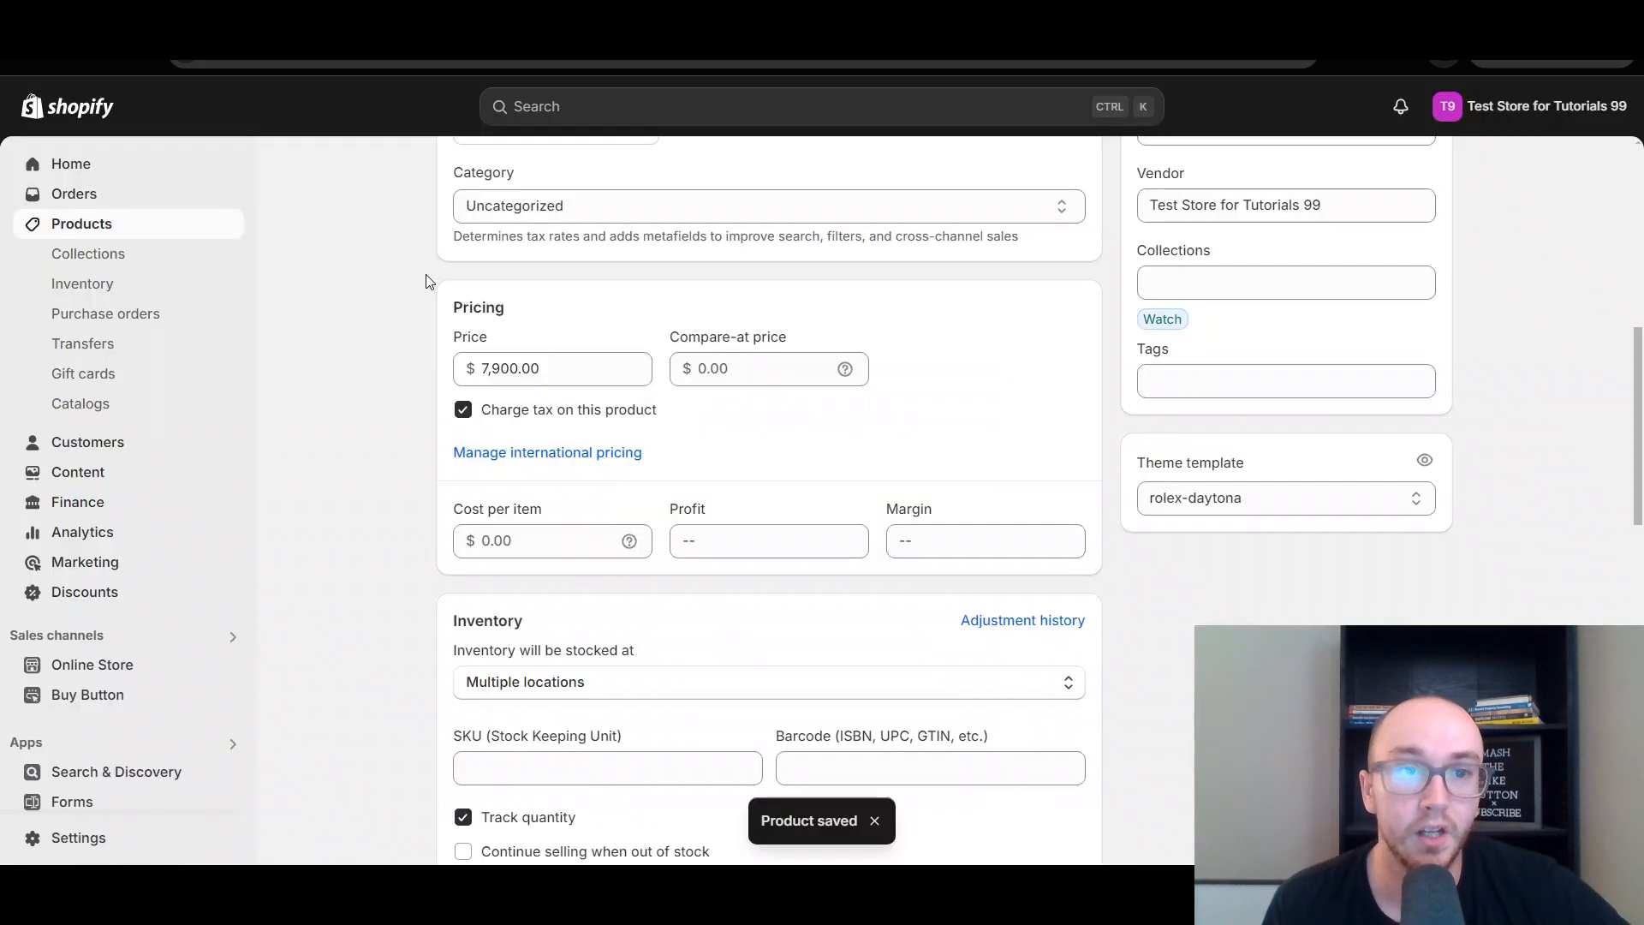
pyautogui.scroll(6, 425, 279)
pyautogui.scroll(2, 425, 279)
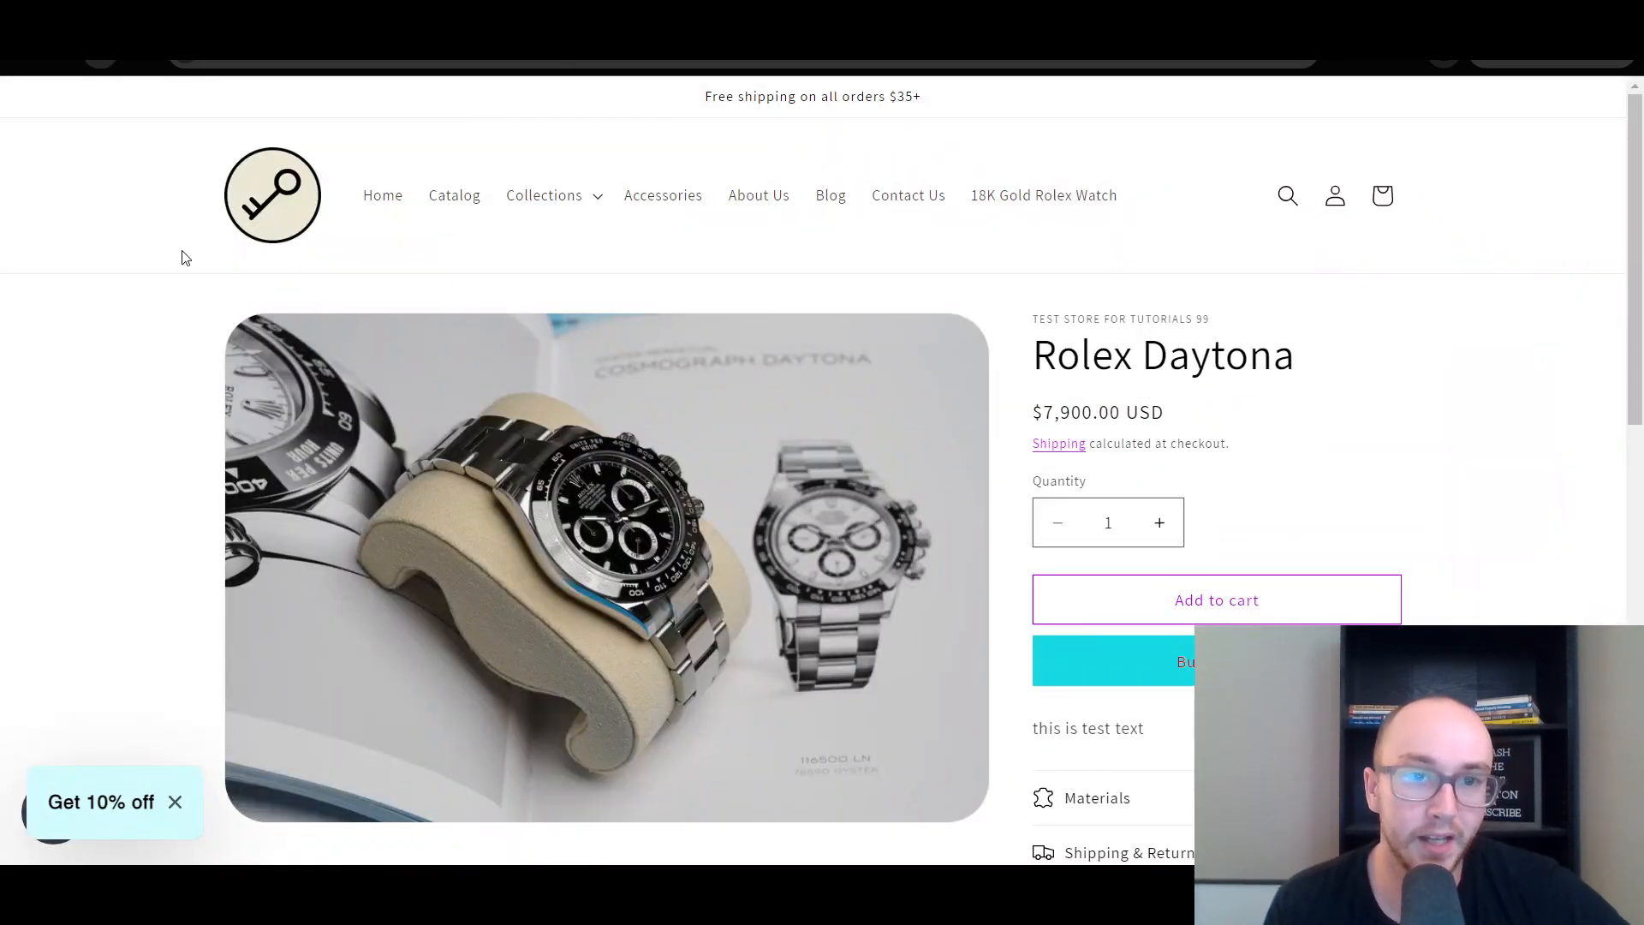
pyautogui.scroll(-5, 198, 284)
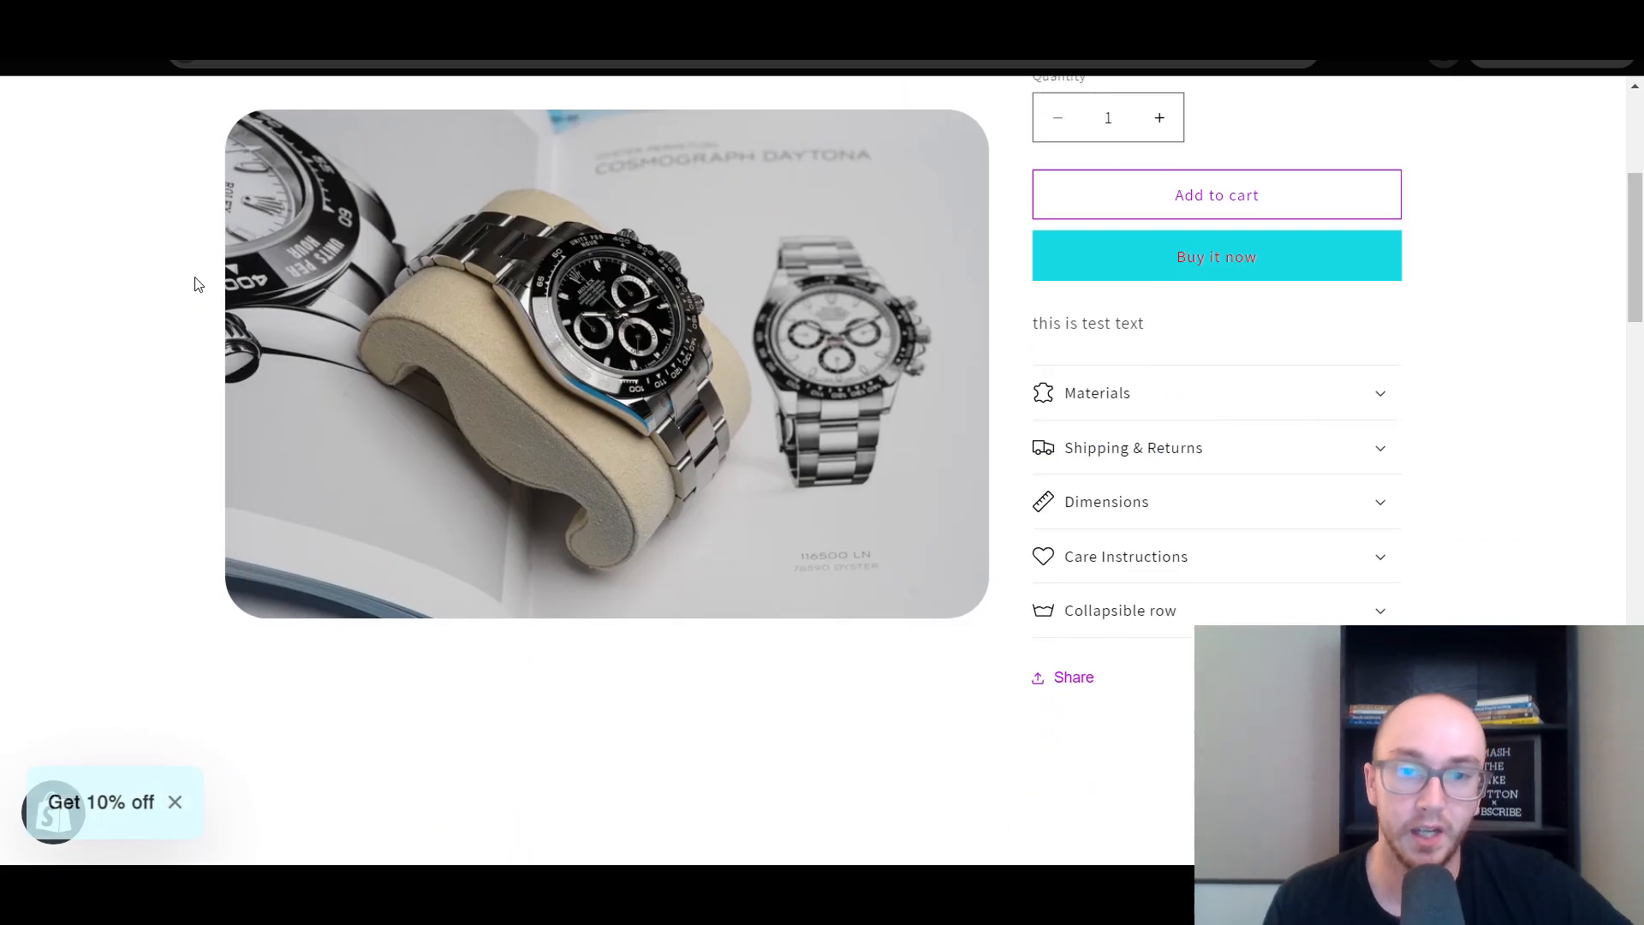
pyautogui.scroll(-7, 198, 285)
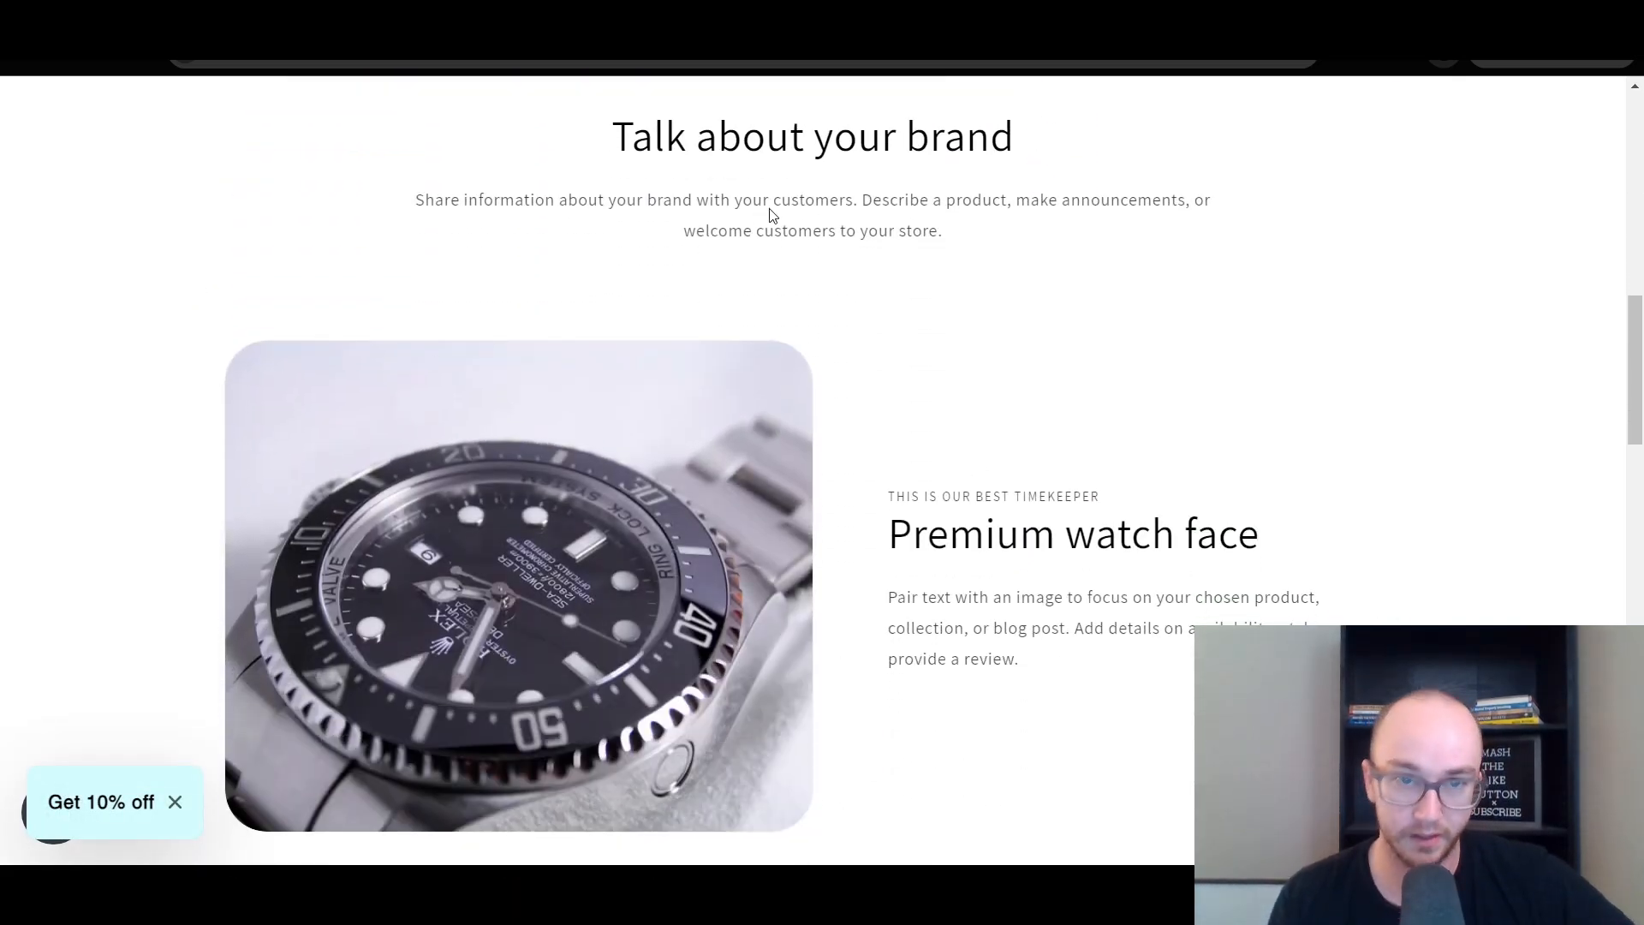
pyautogui.moveTo(1640, 370); pyautogui.dragTo(1574, 68)
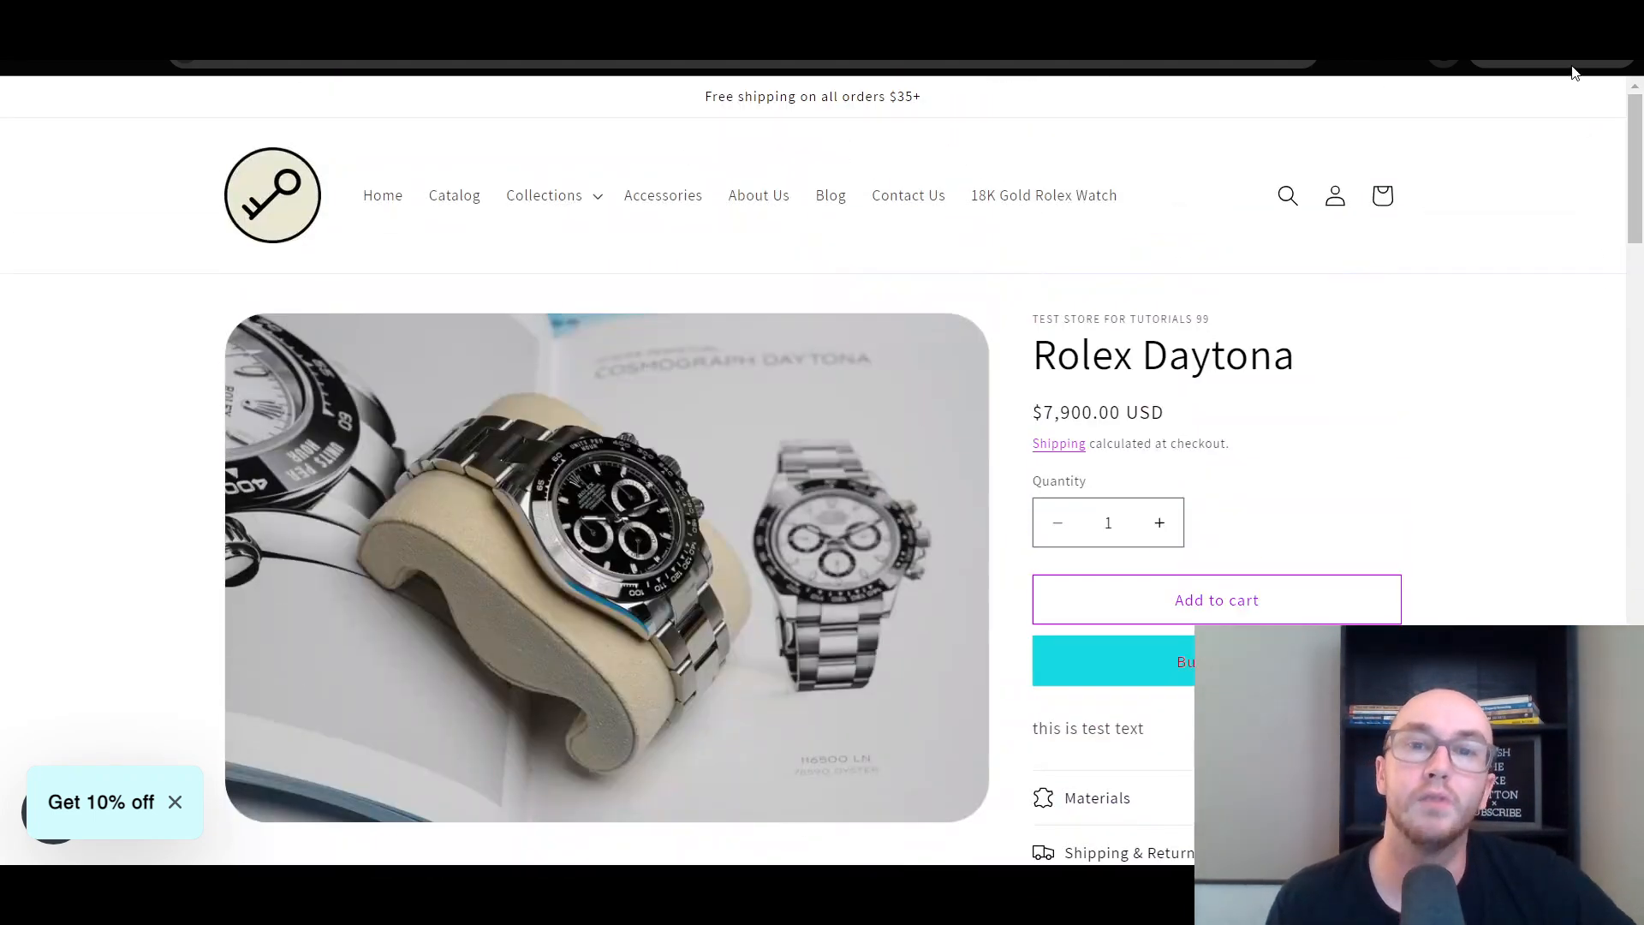
# Step: Open the Jeans product from the storefront catalog and examine which sections its page shows down to the footer
pyautogui.click(482, 221)
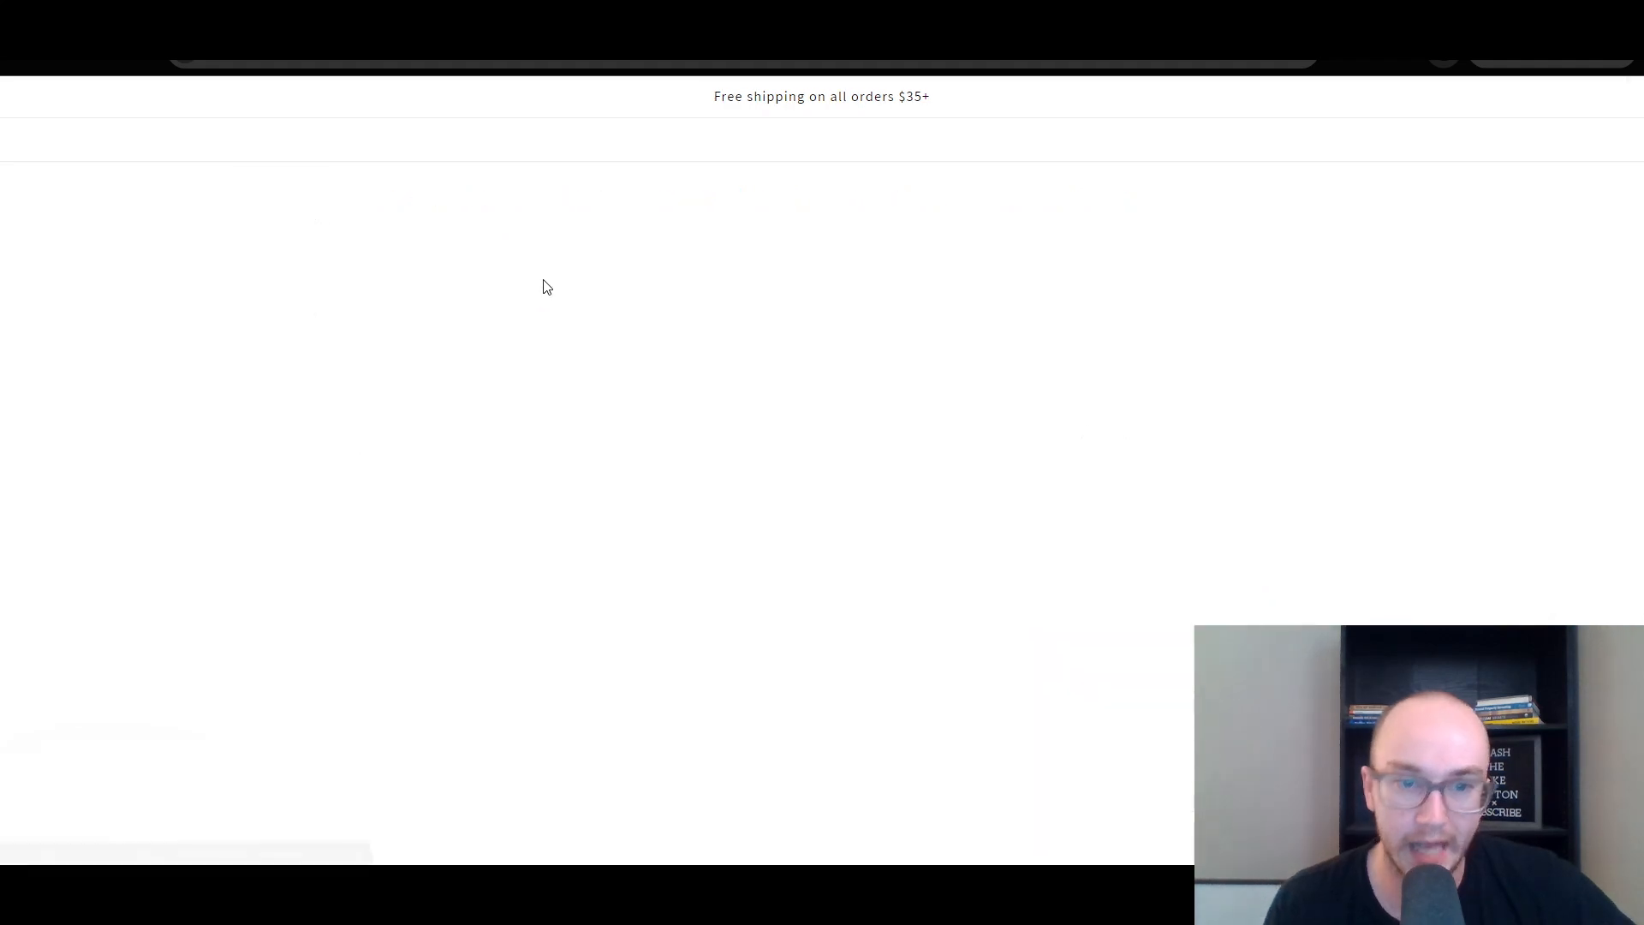
pyautogui.scroll(-7, 981, 525)
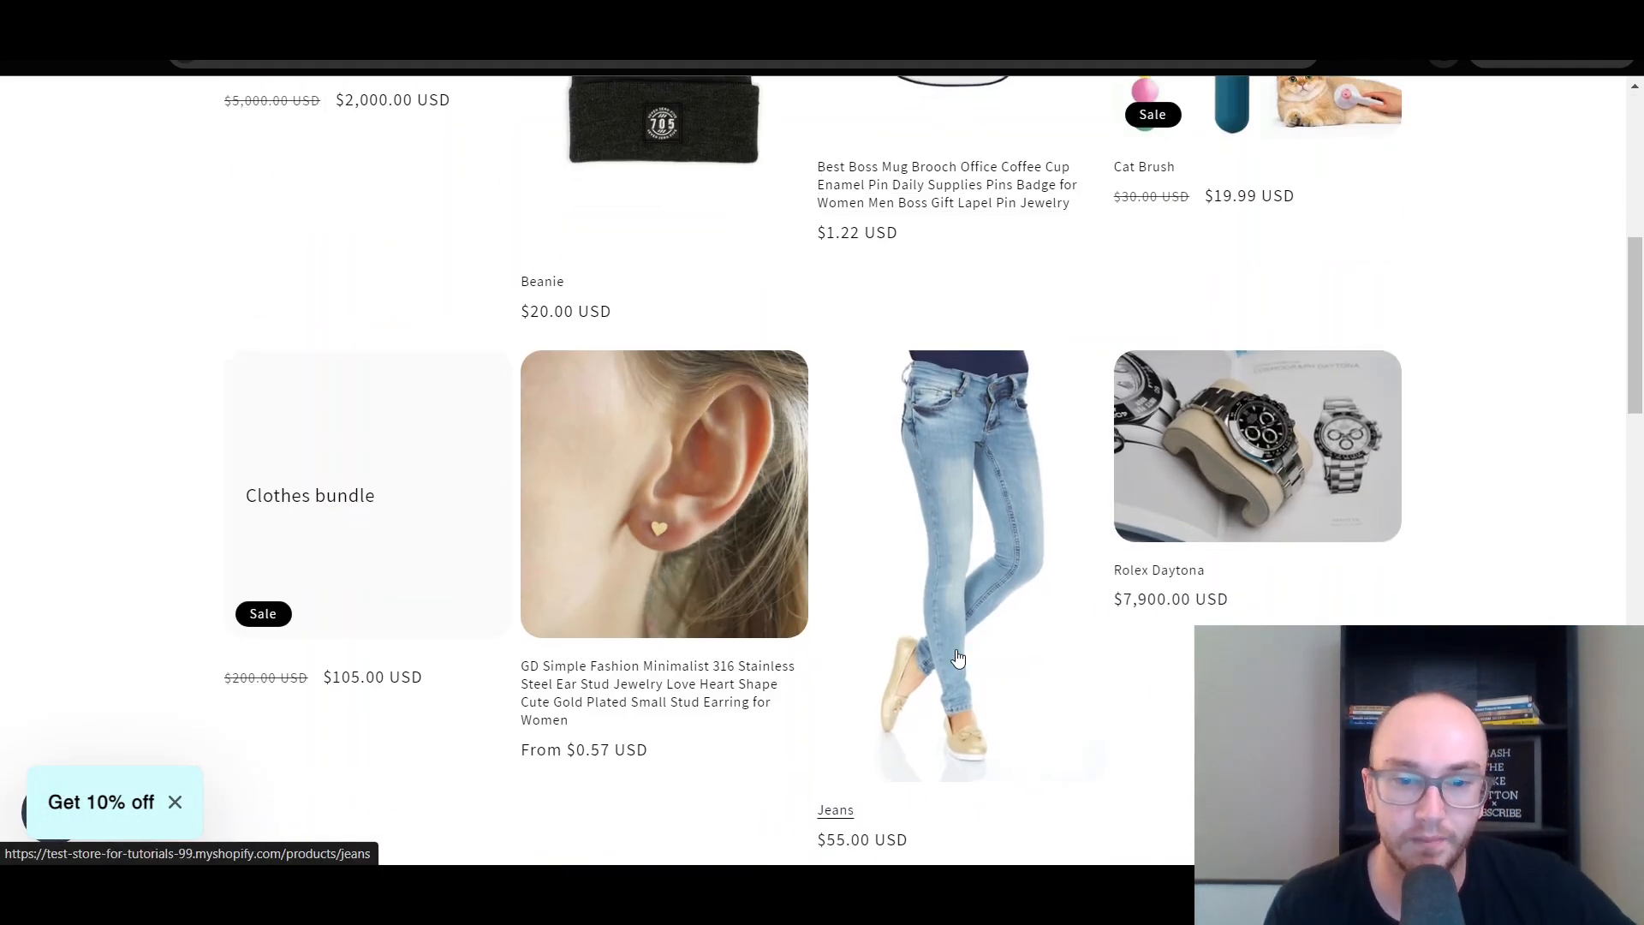
pyautogui.click(1005, 564)
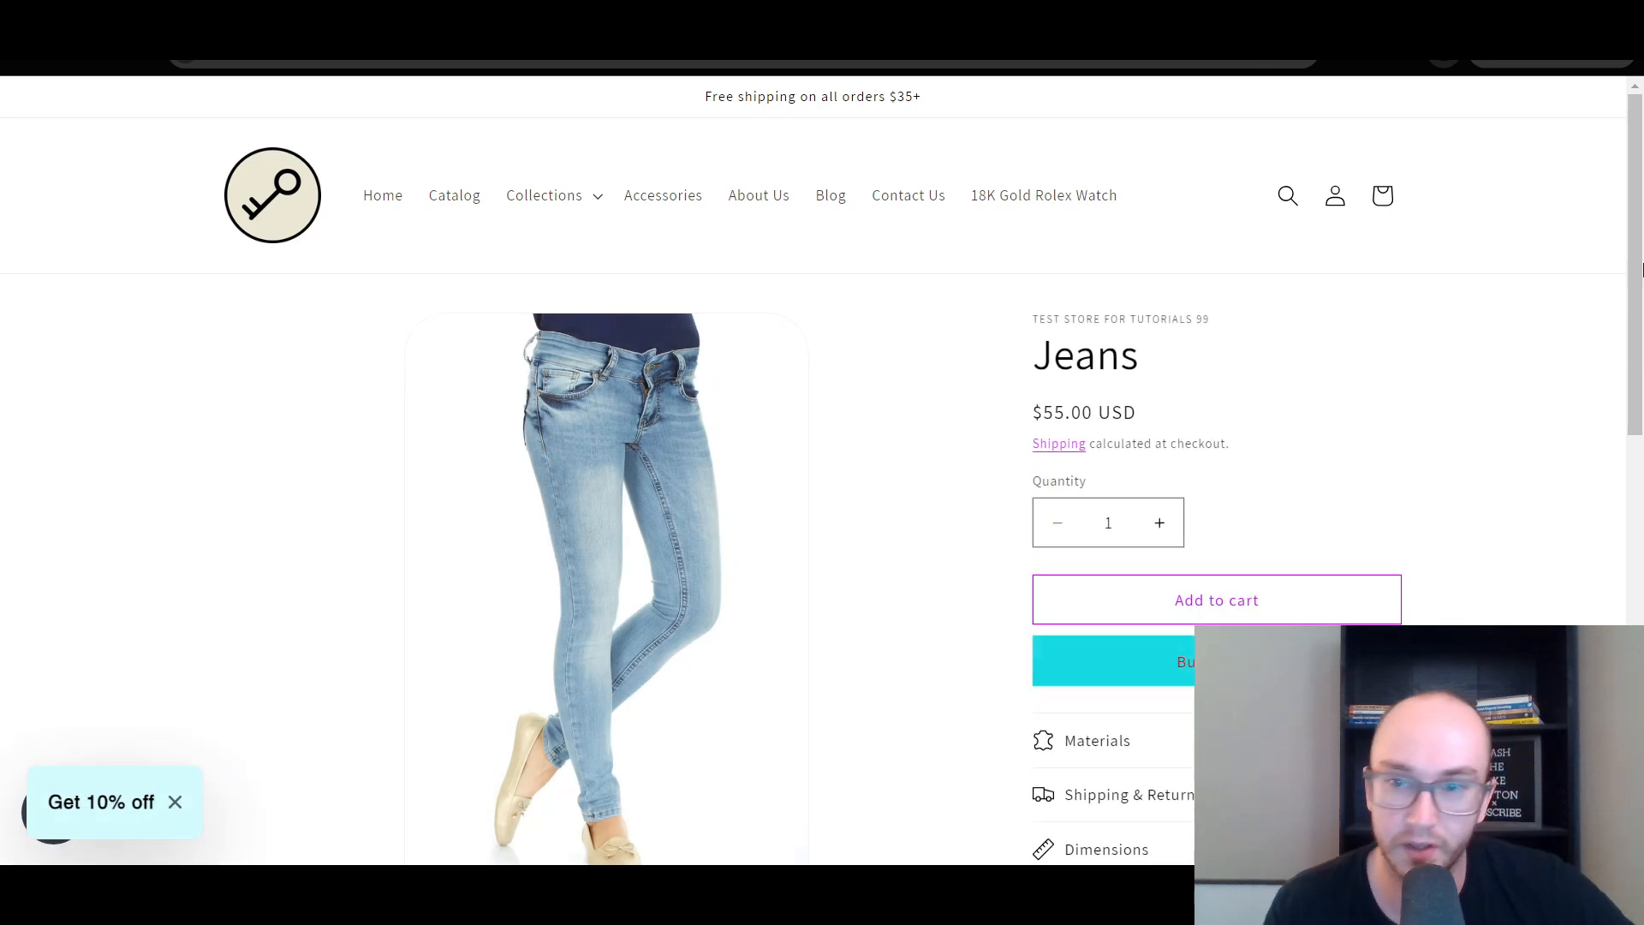
pyautogui.scroll(-8, 994, 551)
pyautogui.scroll(-2, 1621, 591)
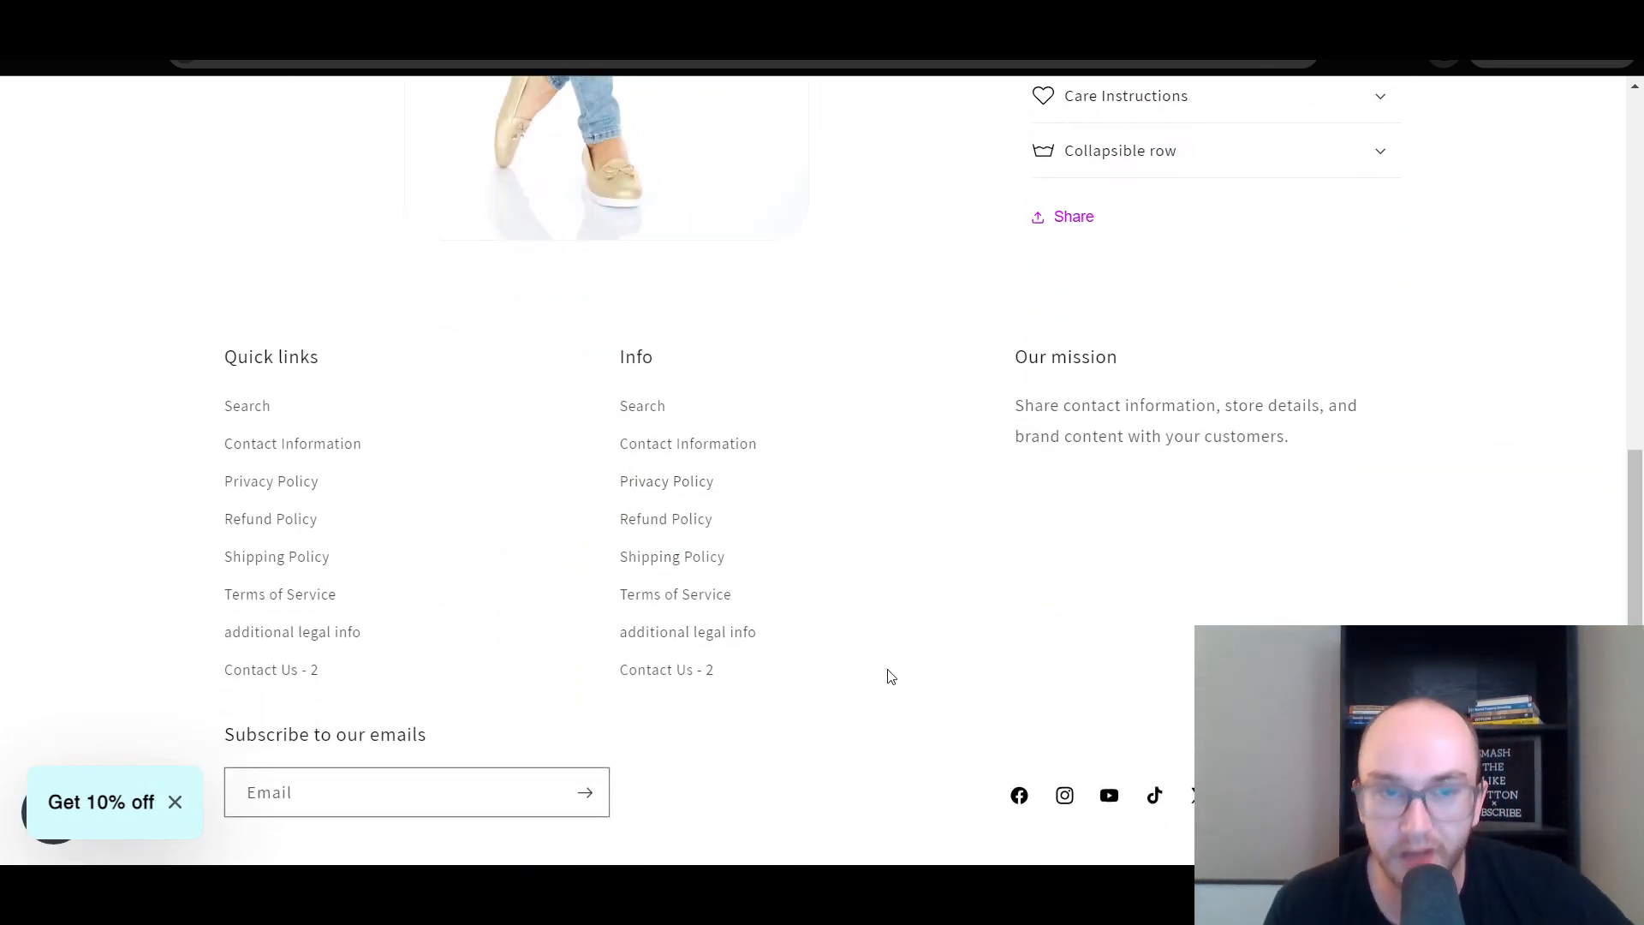
# Step: Return to the Rolex Daytona product in the store admin and review its available theme template options
pyautogui.scroll(6, 719, 609)
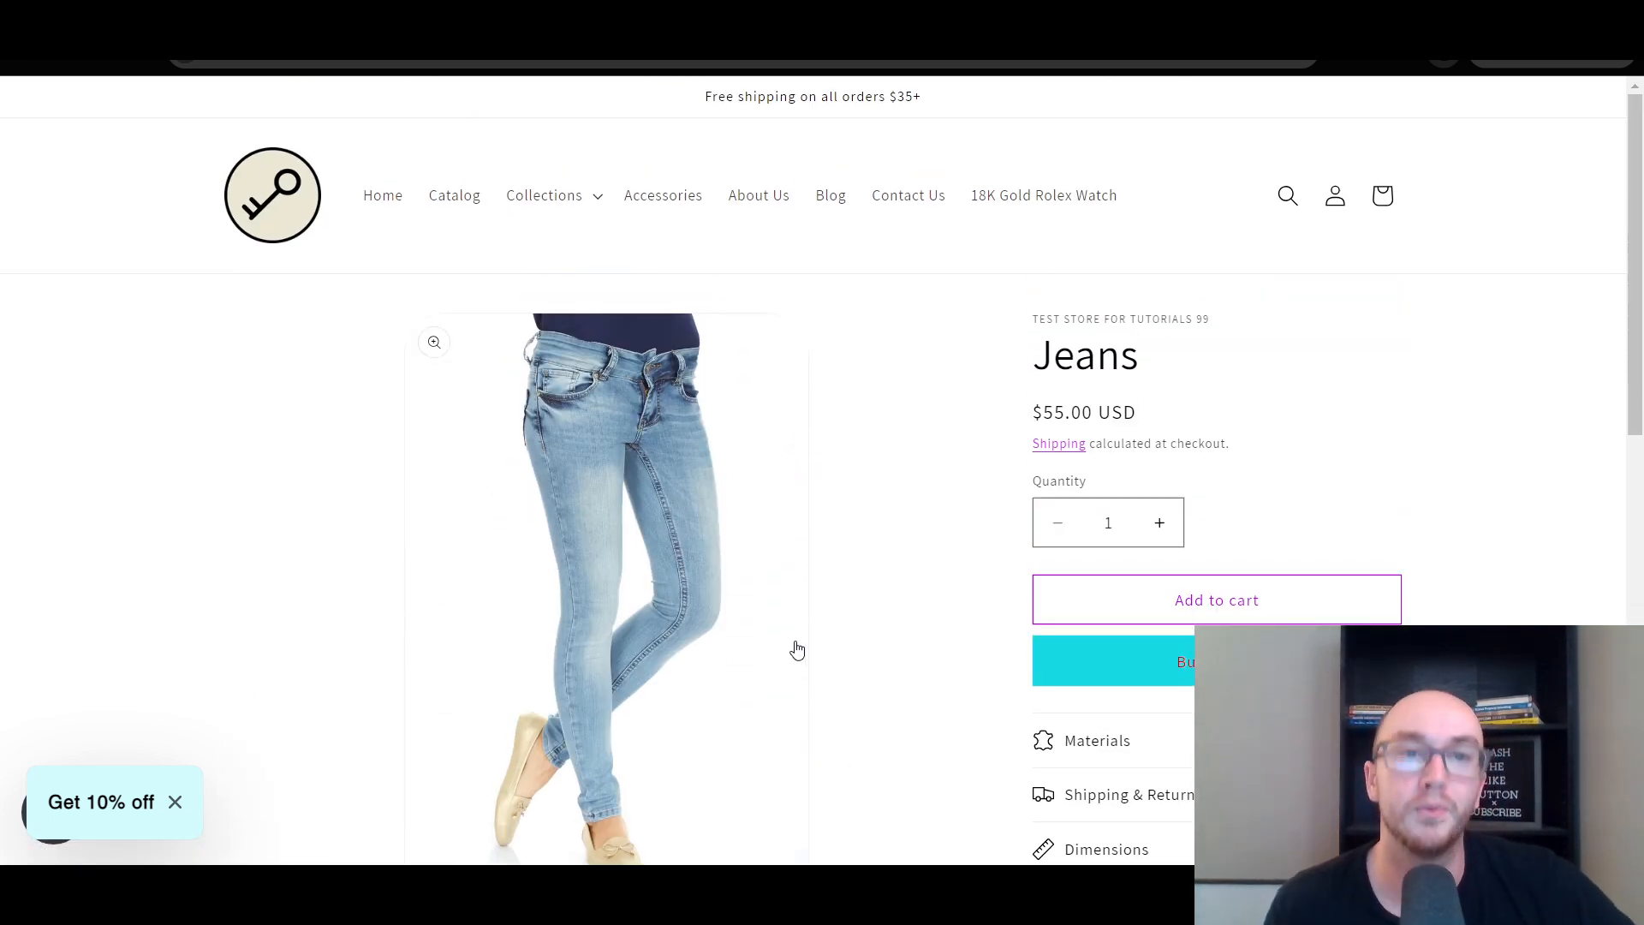
pyautogui.hotkey('ctrl', 'Tab')
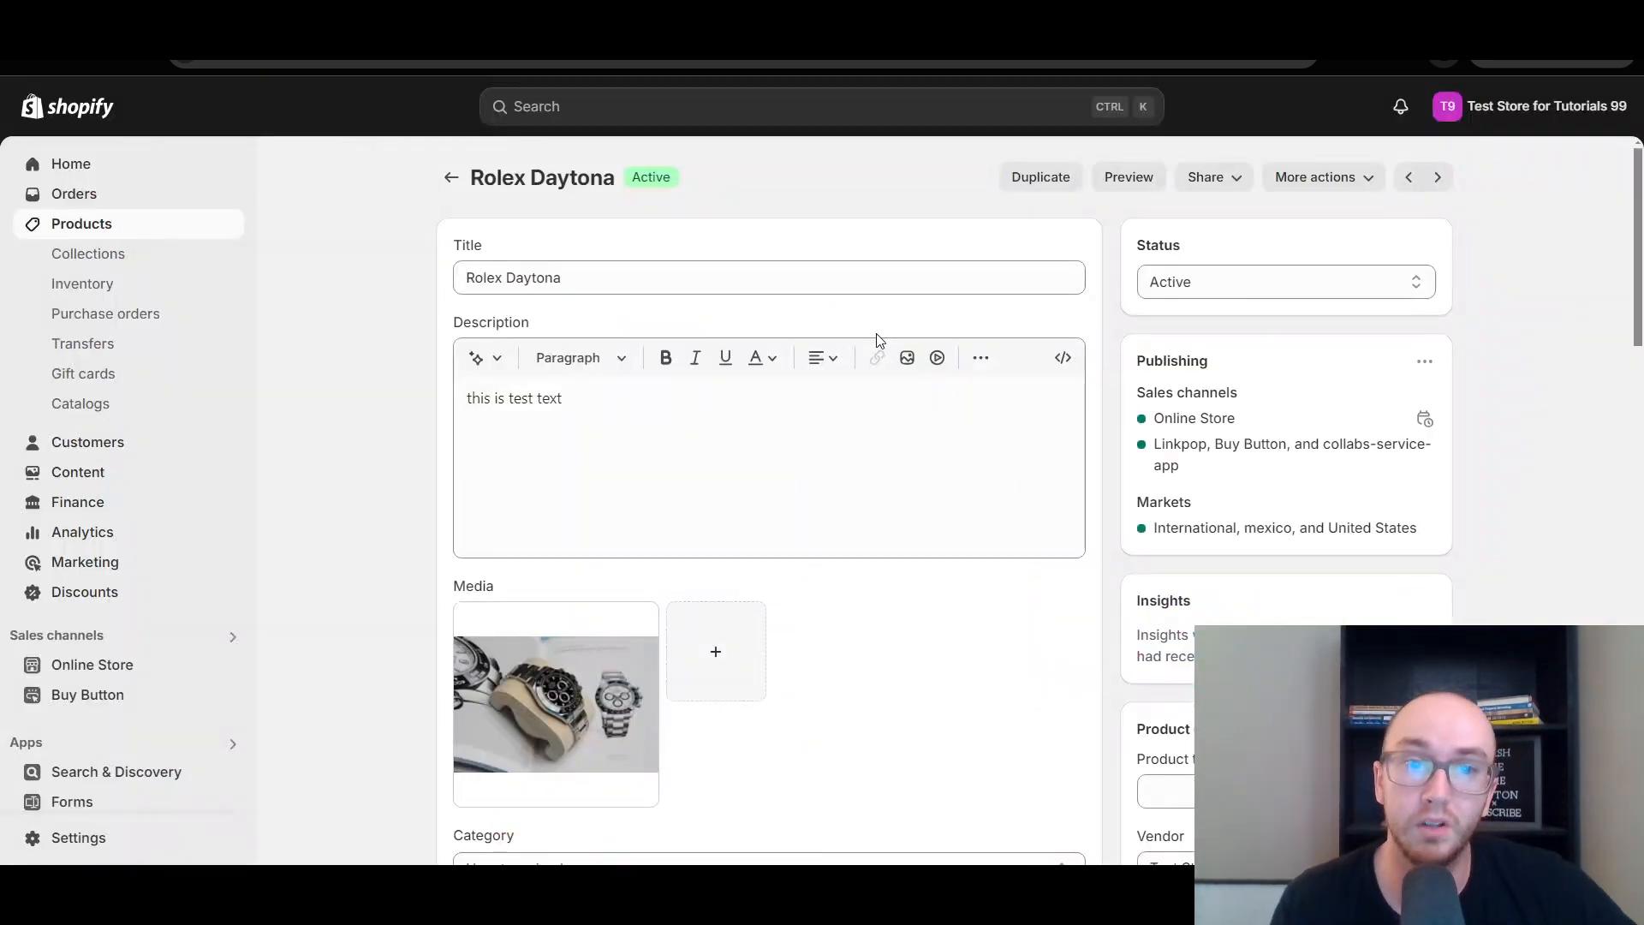
pyautogui.moveTo(1641, 317); pyautogui.dragTo(1598, 559)
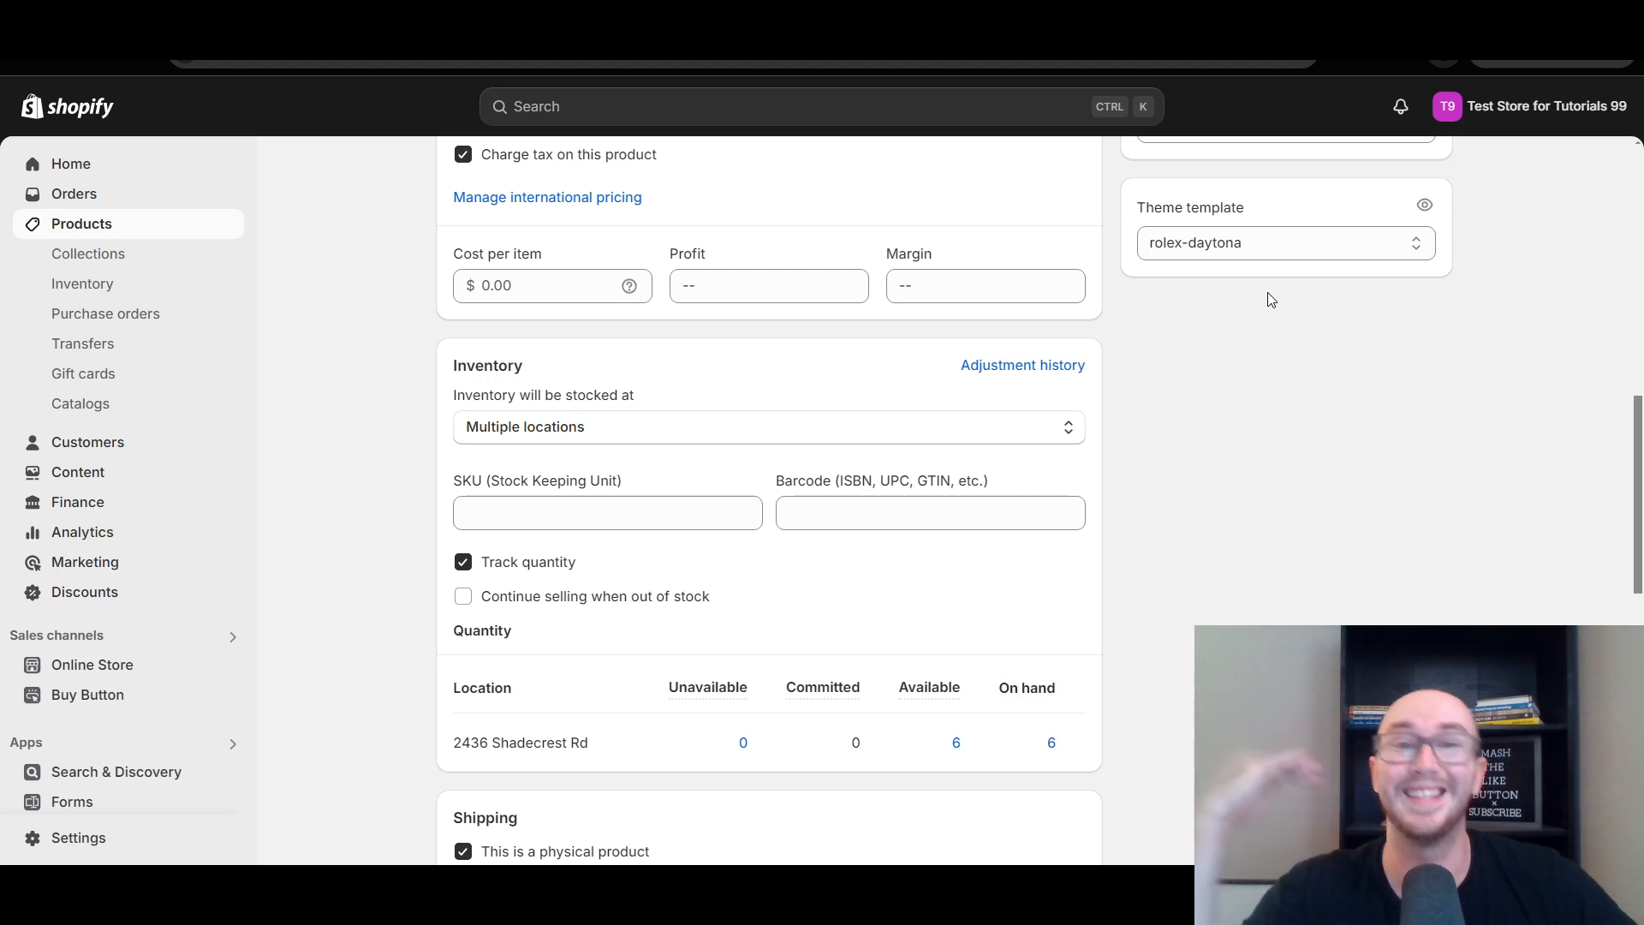
pyautogui.click(1228, 243)
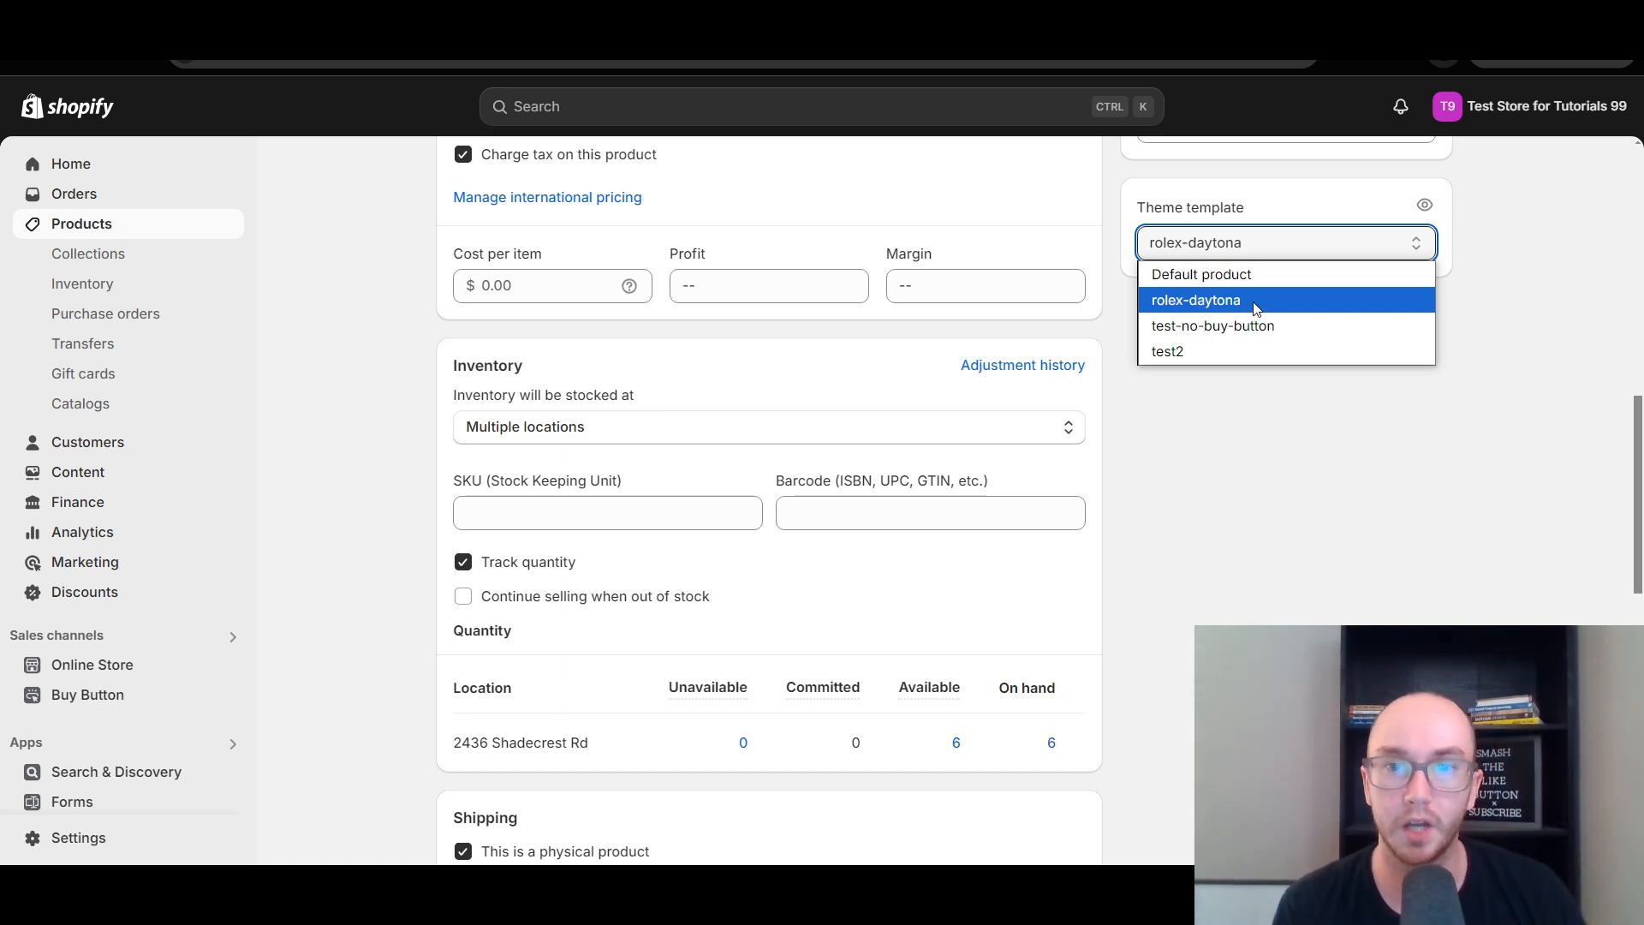
pyautogui.click(1519, 275)
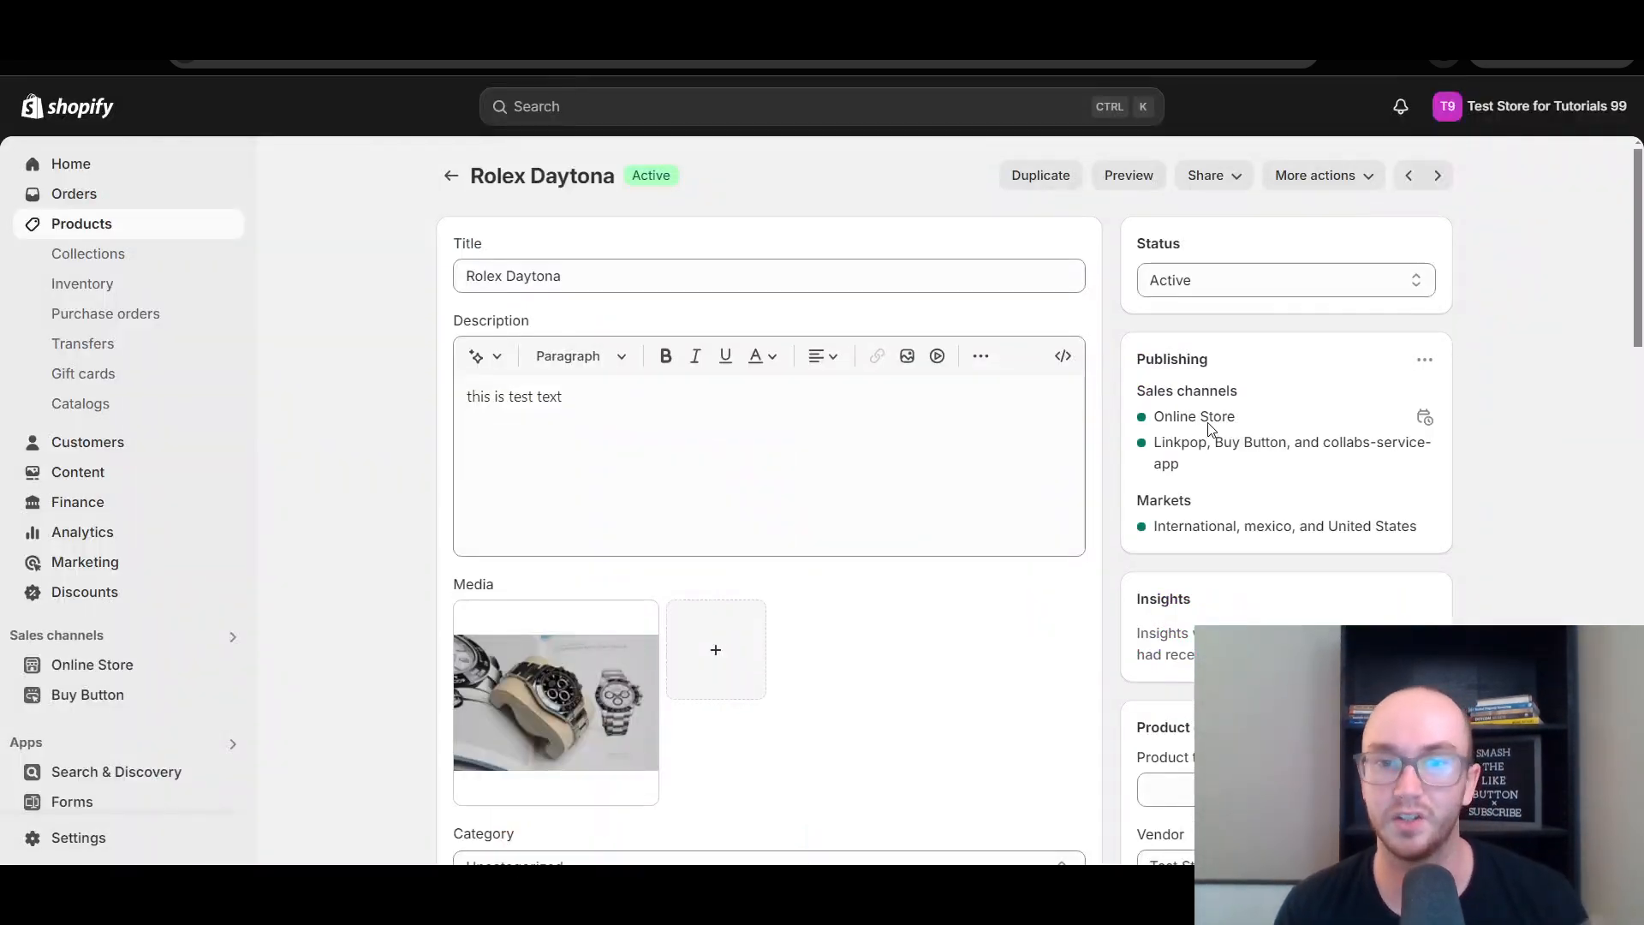
# Step: Pick rolex-daytona as the theme template of the Rolex Daytona product
pyautogui.scroll(-5, 1205, 429)
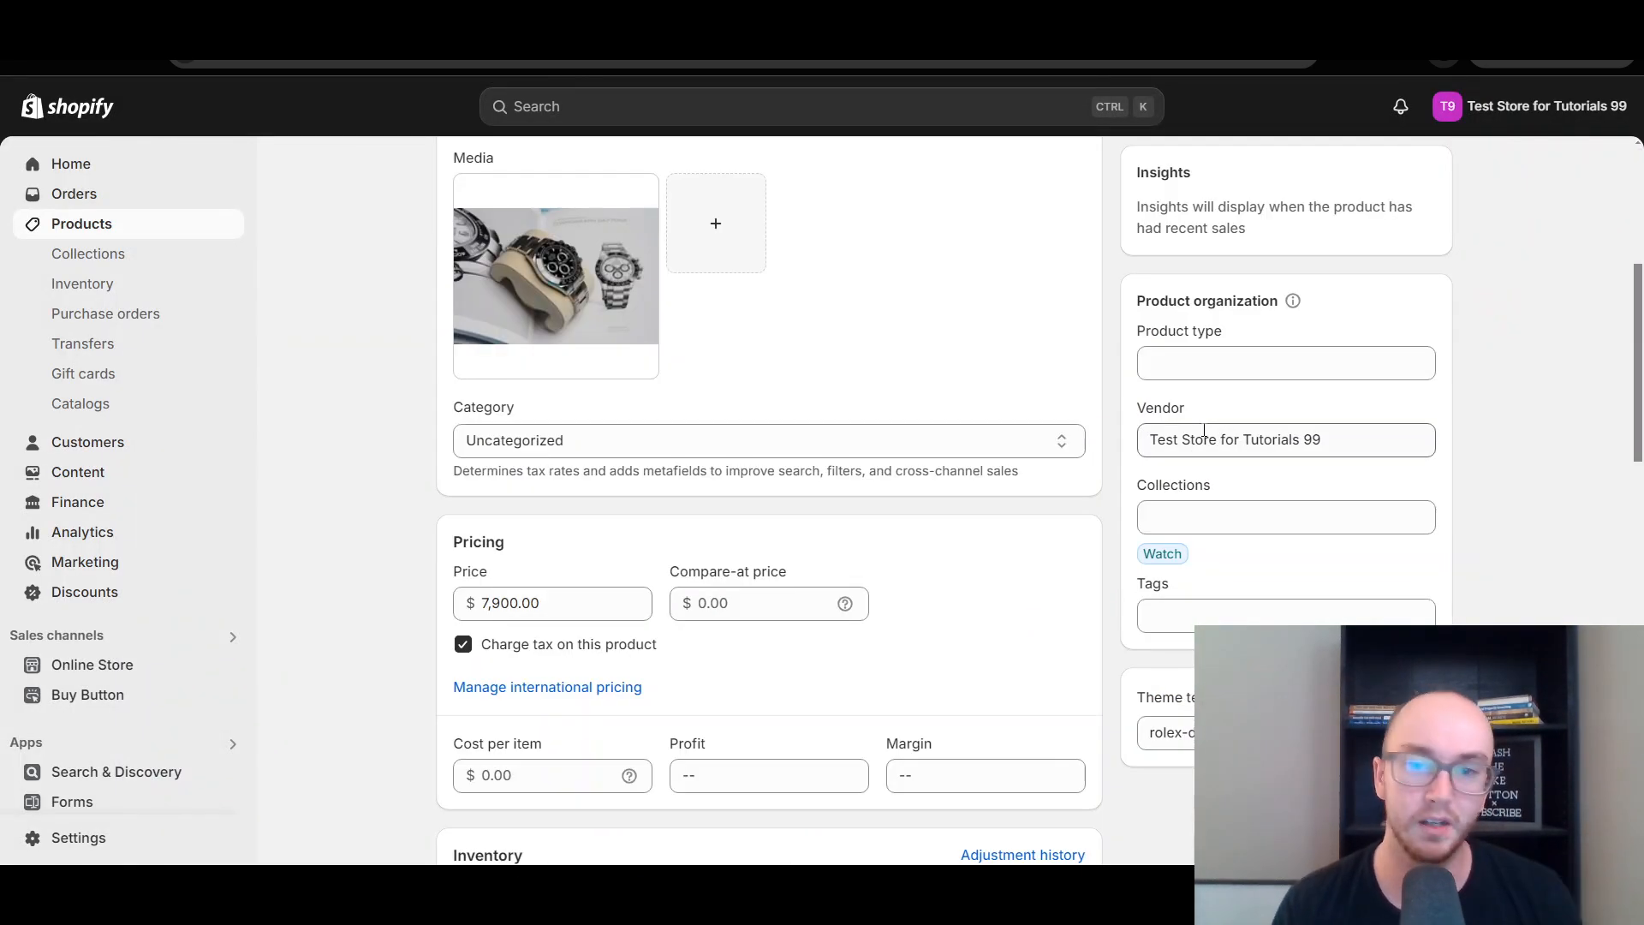
pyautogui.scroll(-3, 1205, 430)
pyautogui.click(1177, 424)
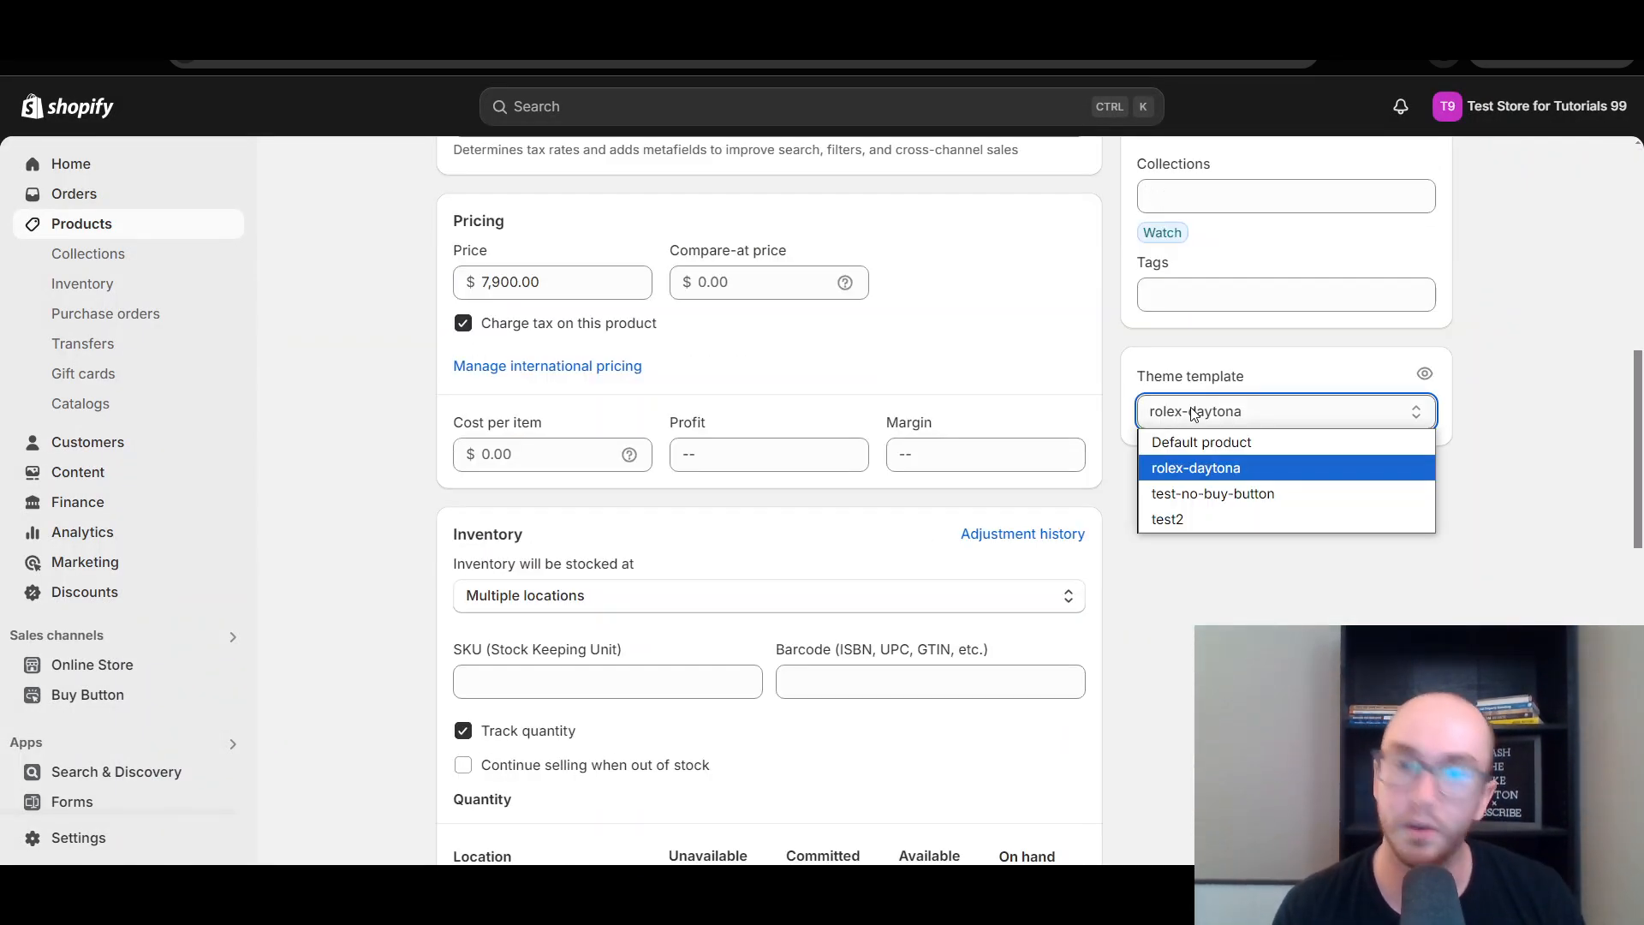
pyautogui.click(1197, 468)
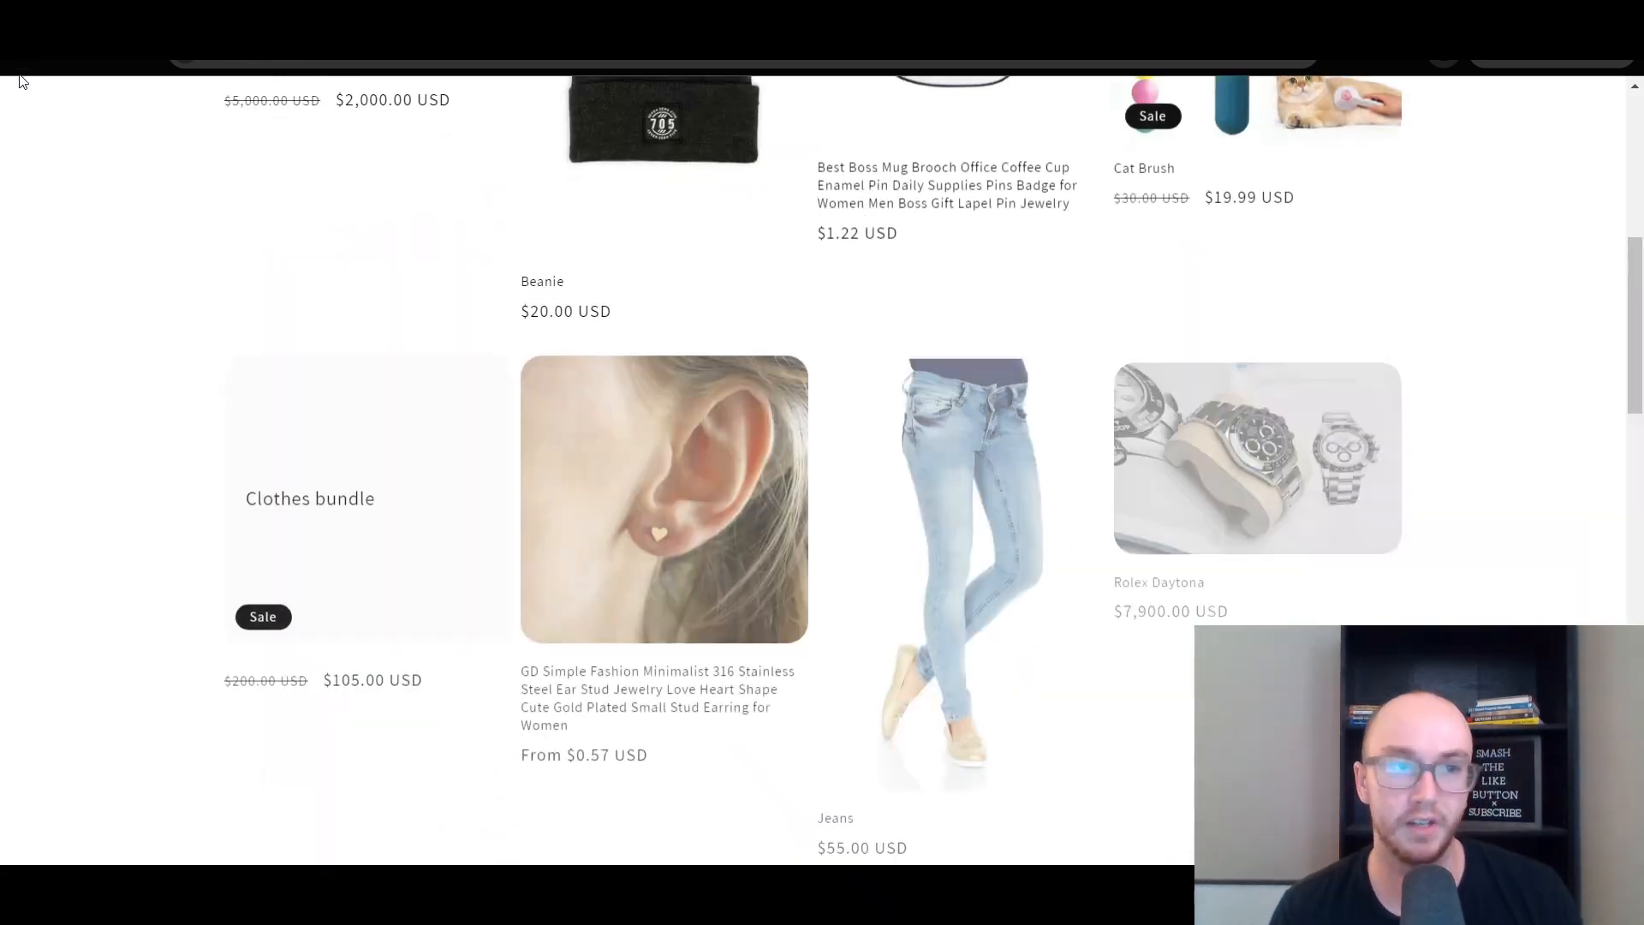
# Step: Open the Rolex Daytona from the storefront catalog and check its page from the product details to the Collapsible content section
pyautogui.click(1164, 403)
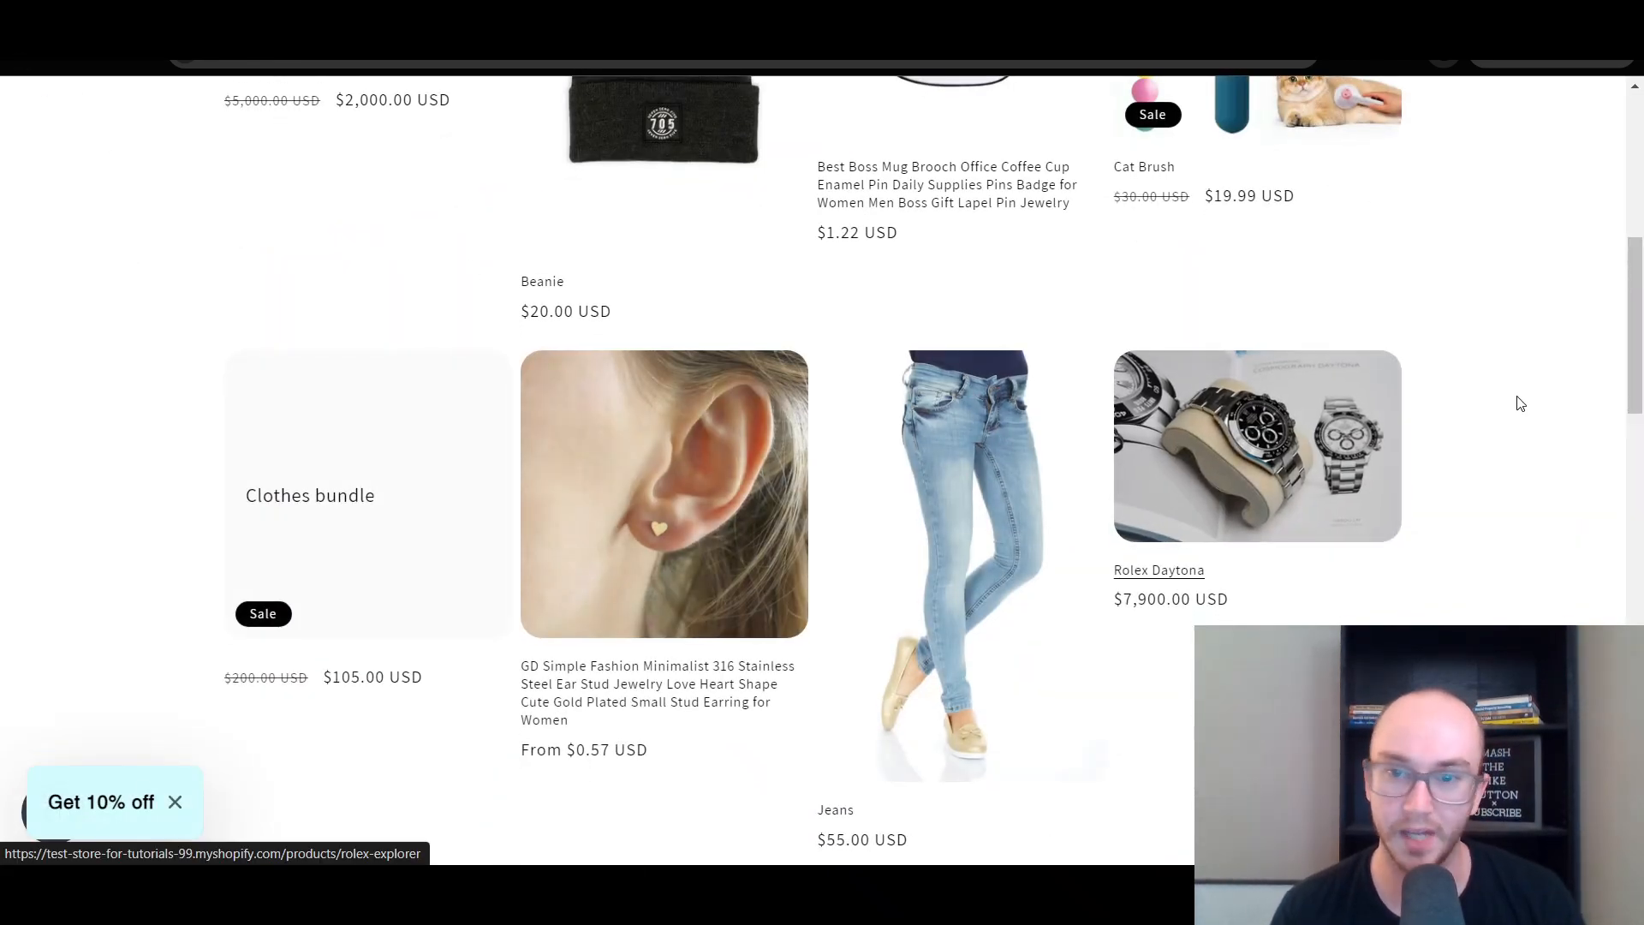
pyautogui.moveTo(1640, 223); pyautogui.dragTo(1634, 683)
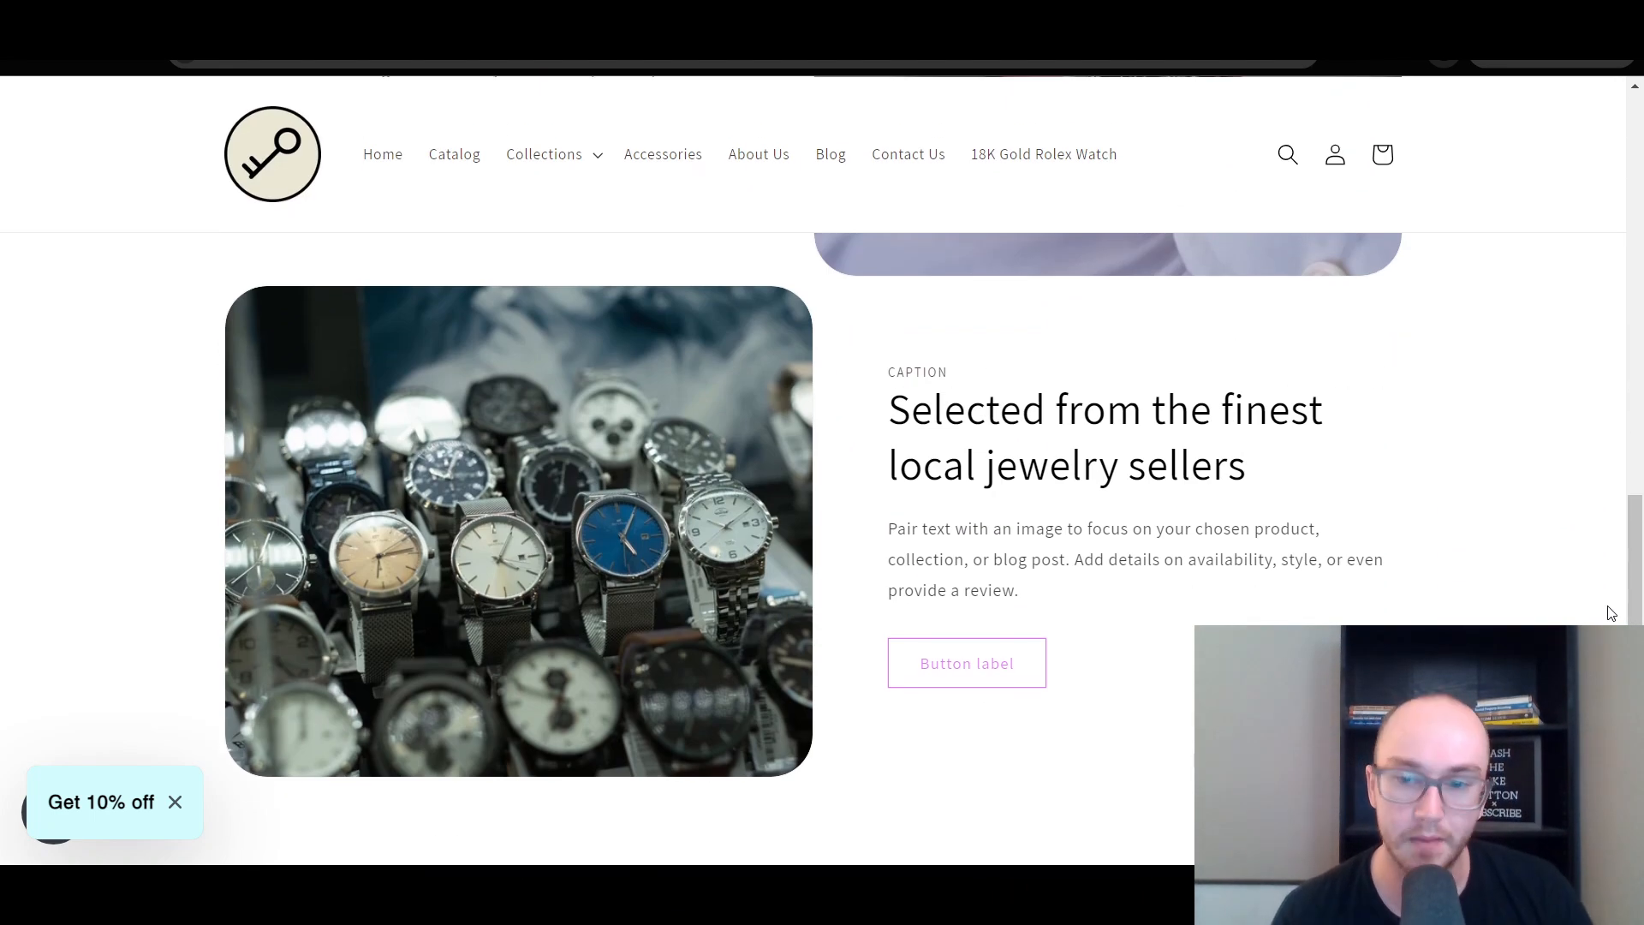
pyautogui.scroll(10, 1610, 613)
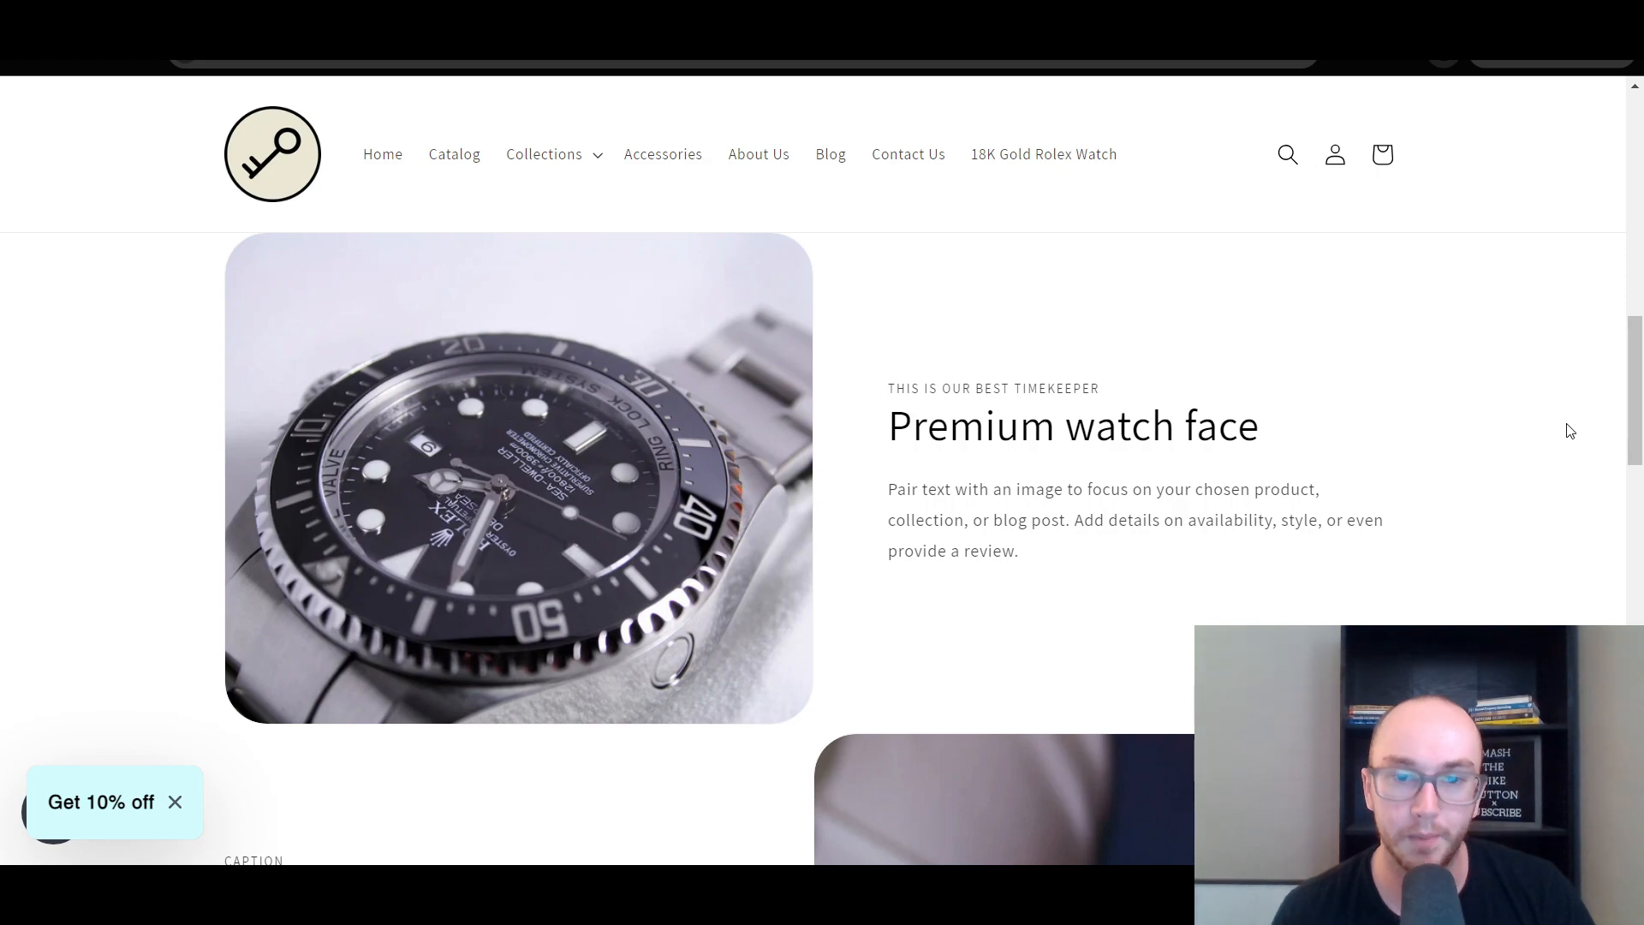
pyautogui.scroll(10, 1570, 430)
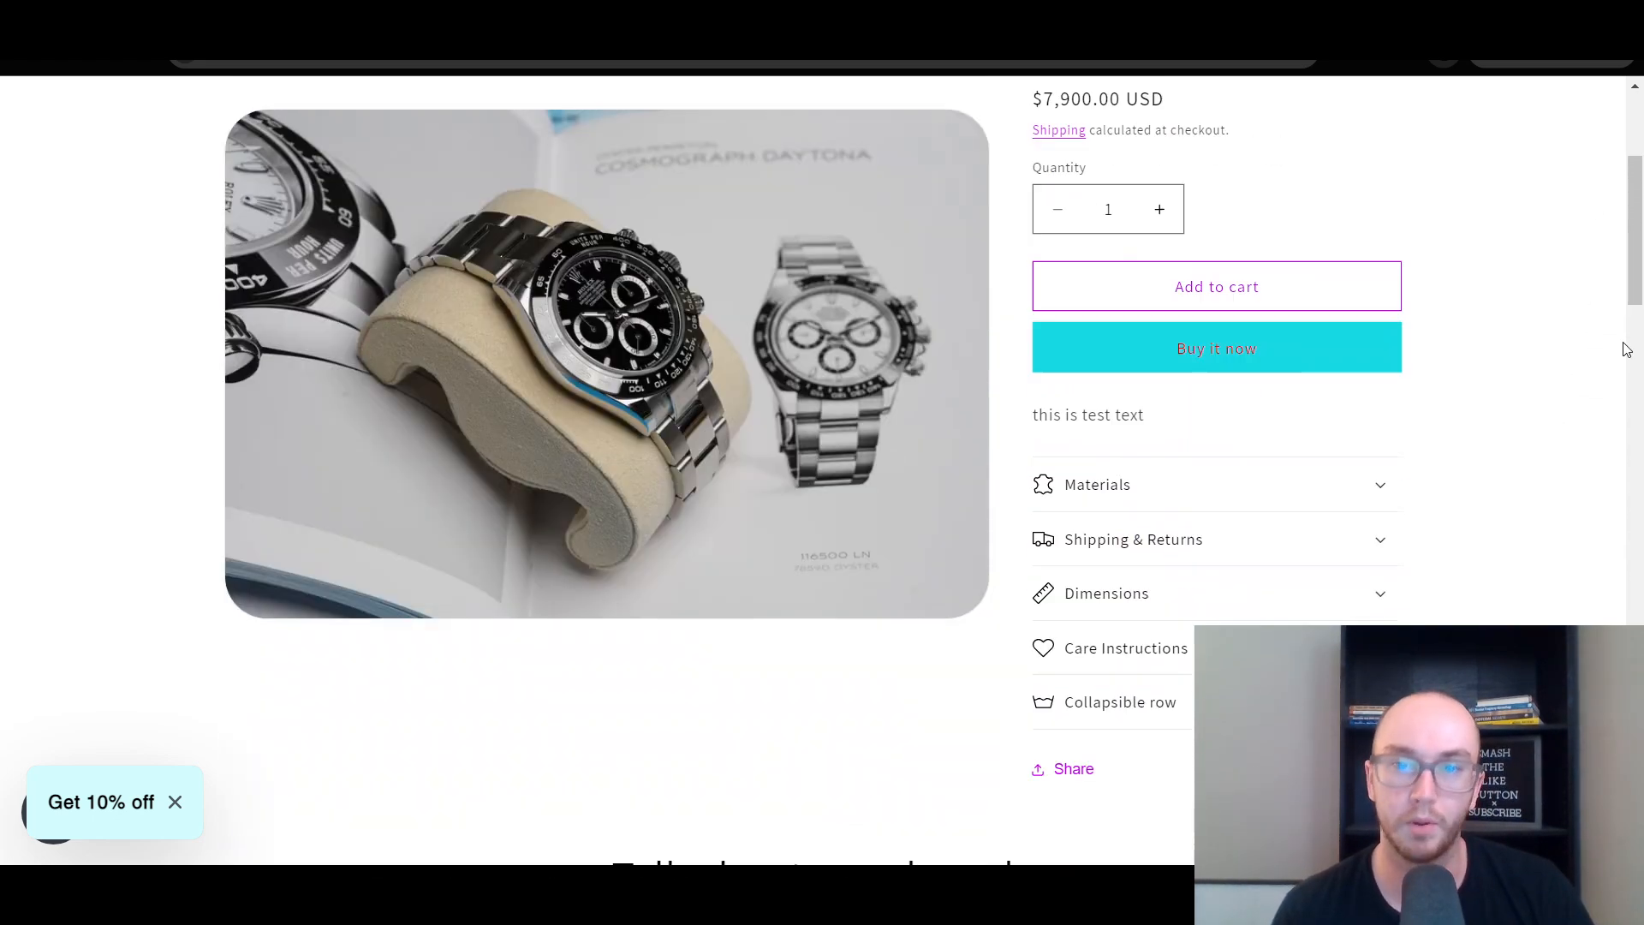
pyautogui.scroll(-10, 1625, 349)
pyautogui.scroll(-5, 996, 496)
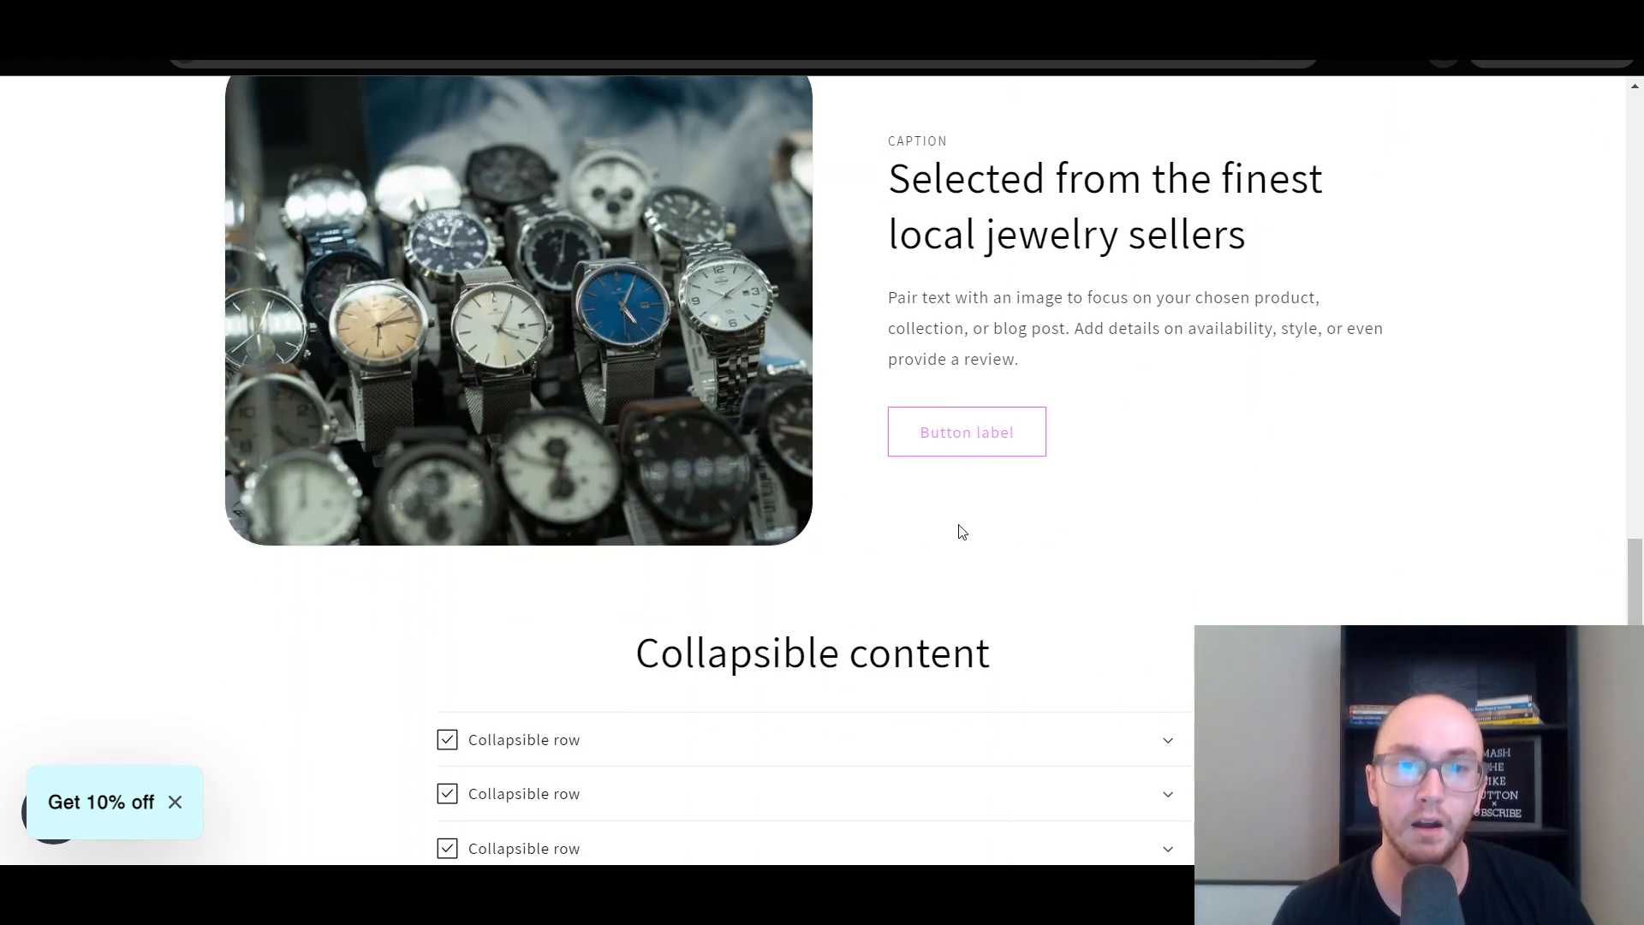
pyautogui.scroll(15, 956, 543)
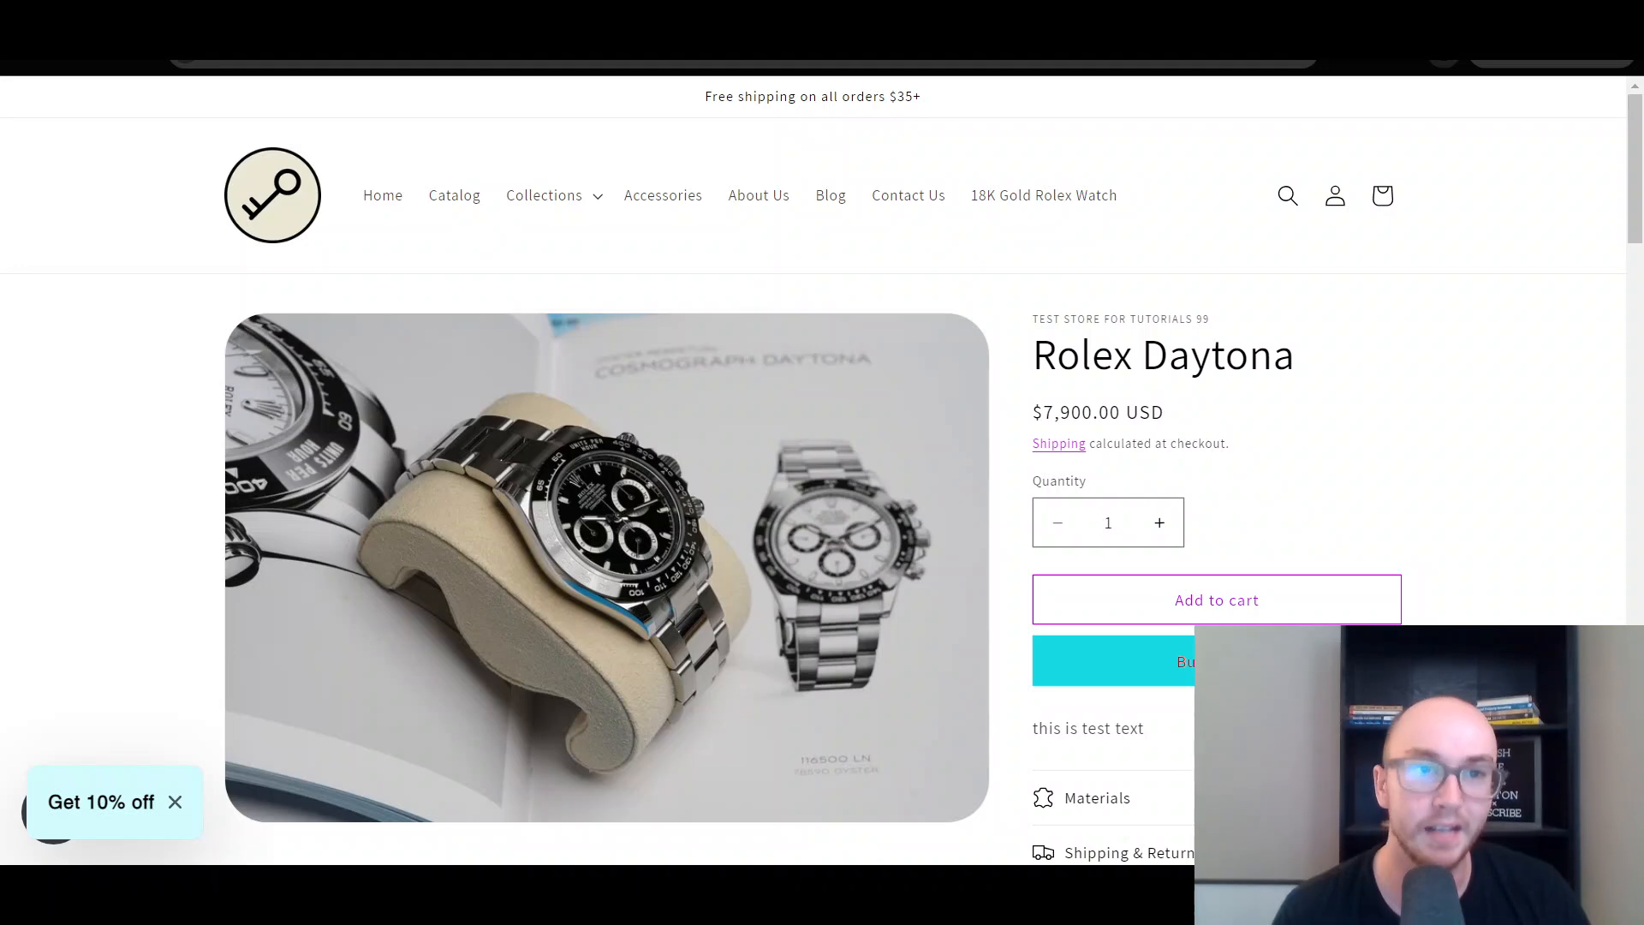
# Step: Switch back to the store admin and leave the Rolex Daytona product for the Home page
pyautogui.hotkey('ctrl', 'shift', 'Tab')
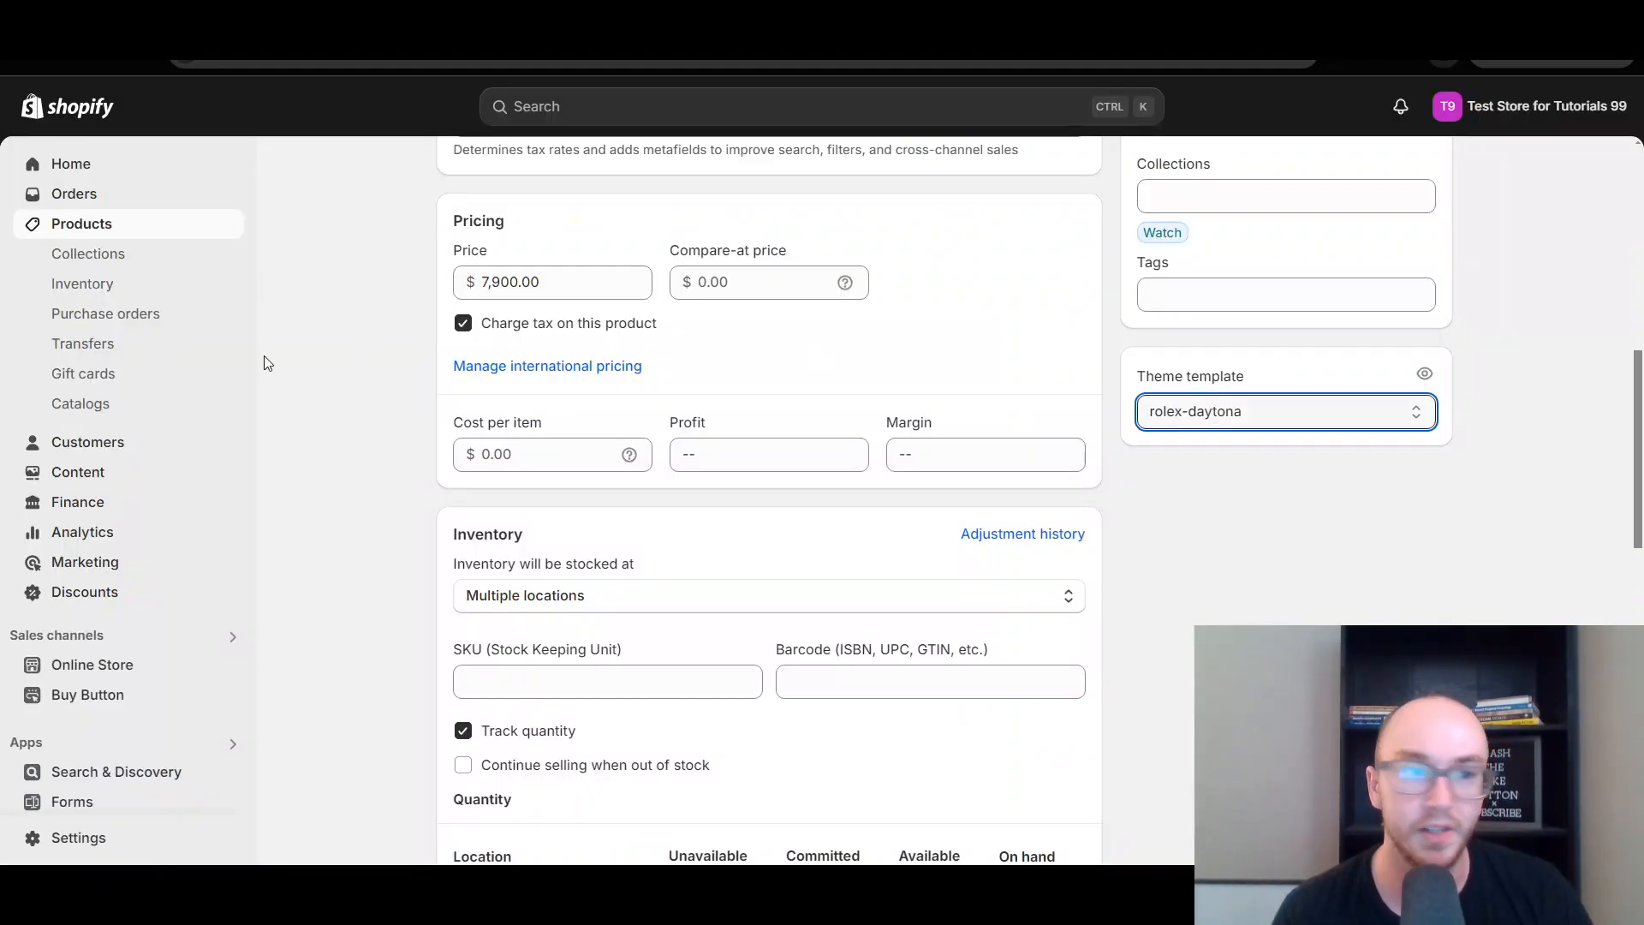
pyautogui.click(146, 172)
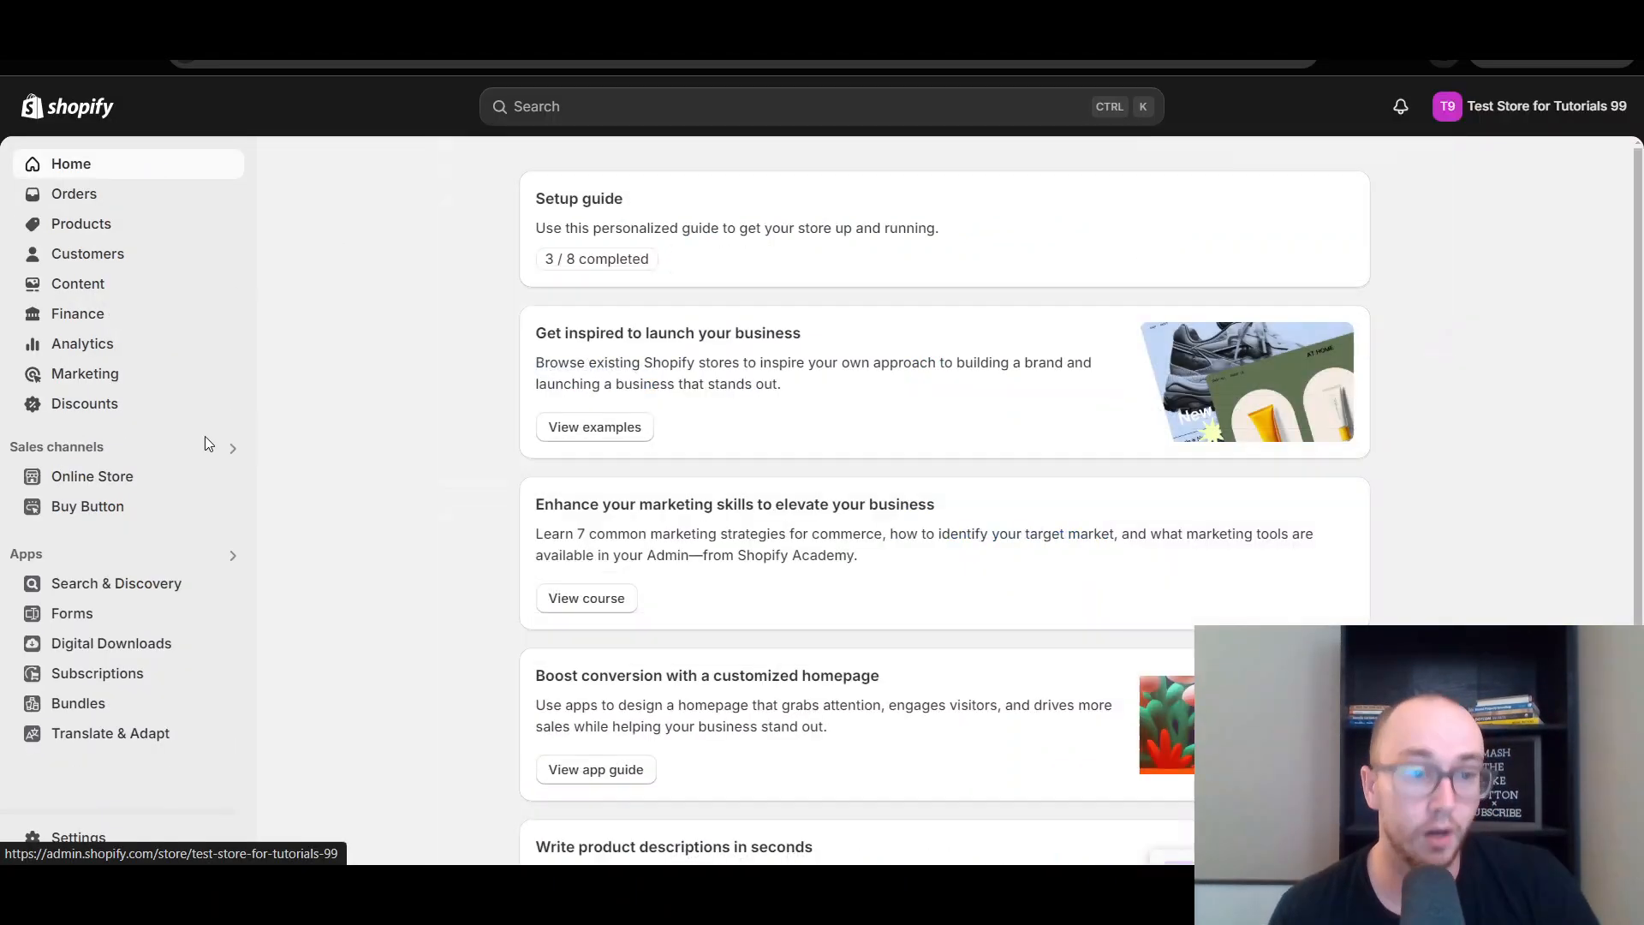
# Step: Switch to the Rolex Daytona storefront page and review its overall layout, including the purchase area, image-and-text rows and Collapsible content
pyautogui.hotkey('ctrl', 'Tab')
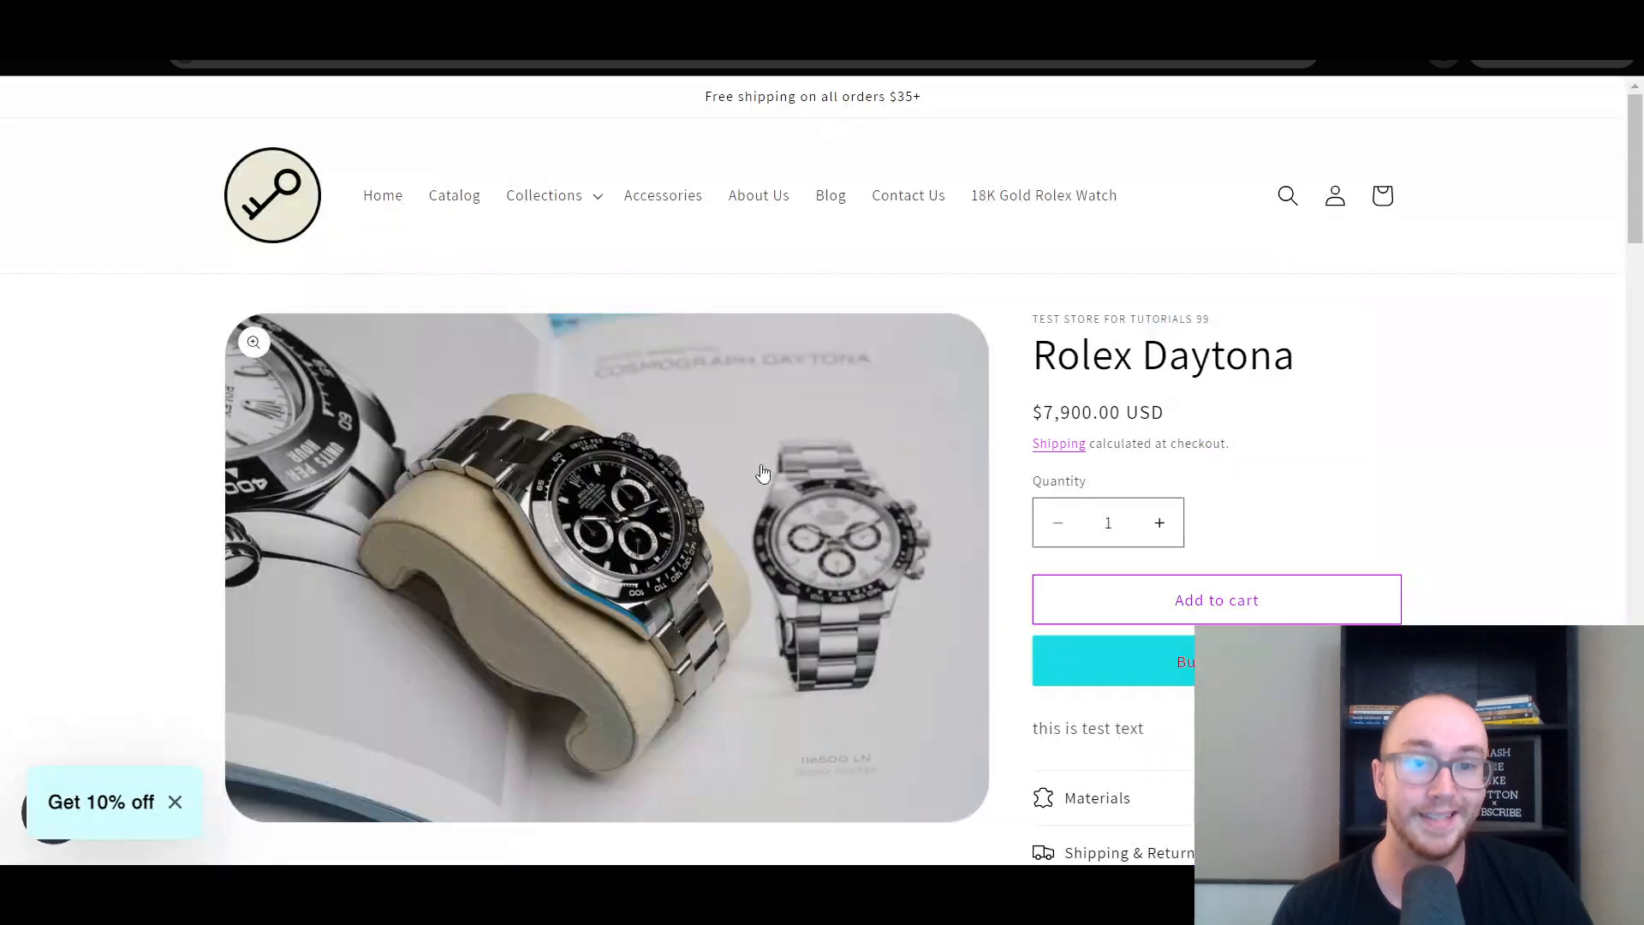
pyautogui.moveTo(1641, 257); pyautogui.dragTo(1610, 280)
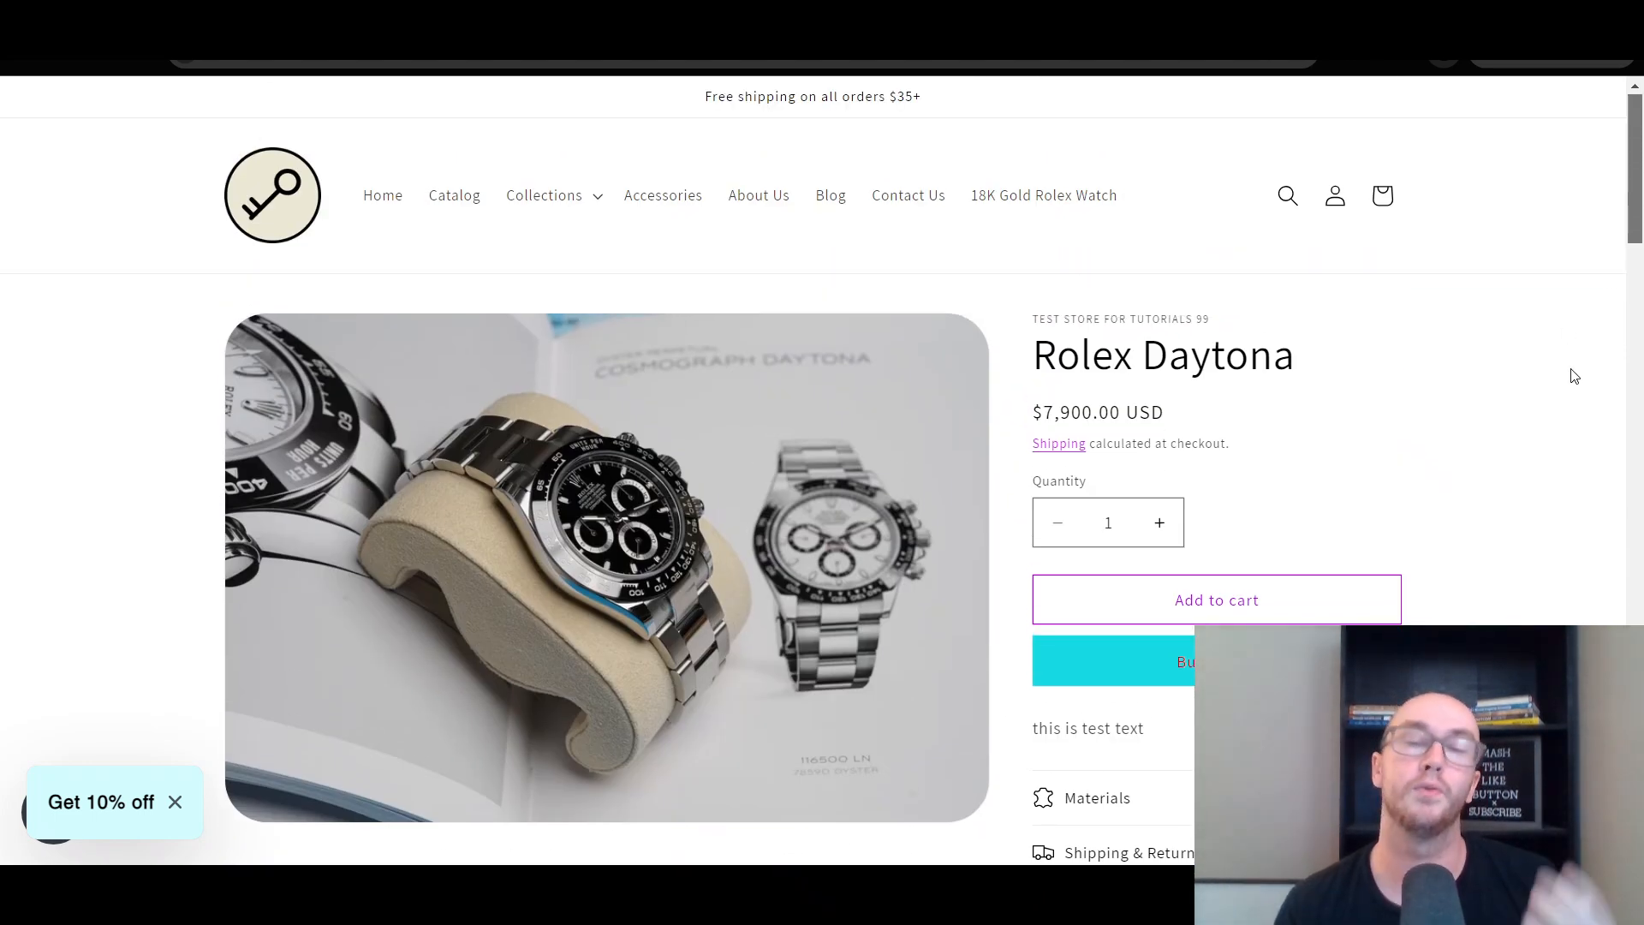
pyautogui.moveTo(1625, 168); pyautogui.dragTo(1600, 576)
pyautogui.scroll(-7, 833, 448)
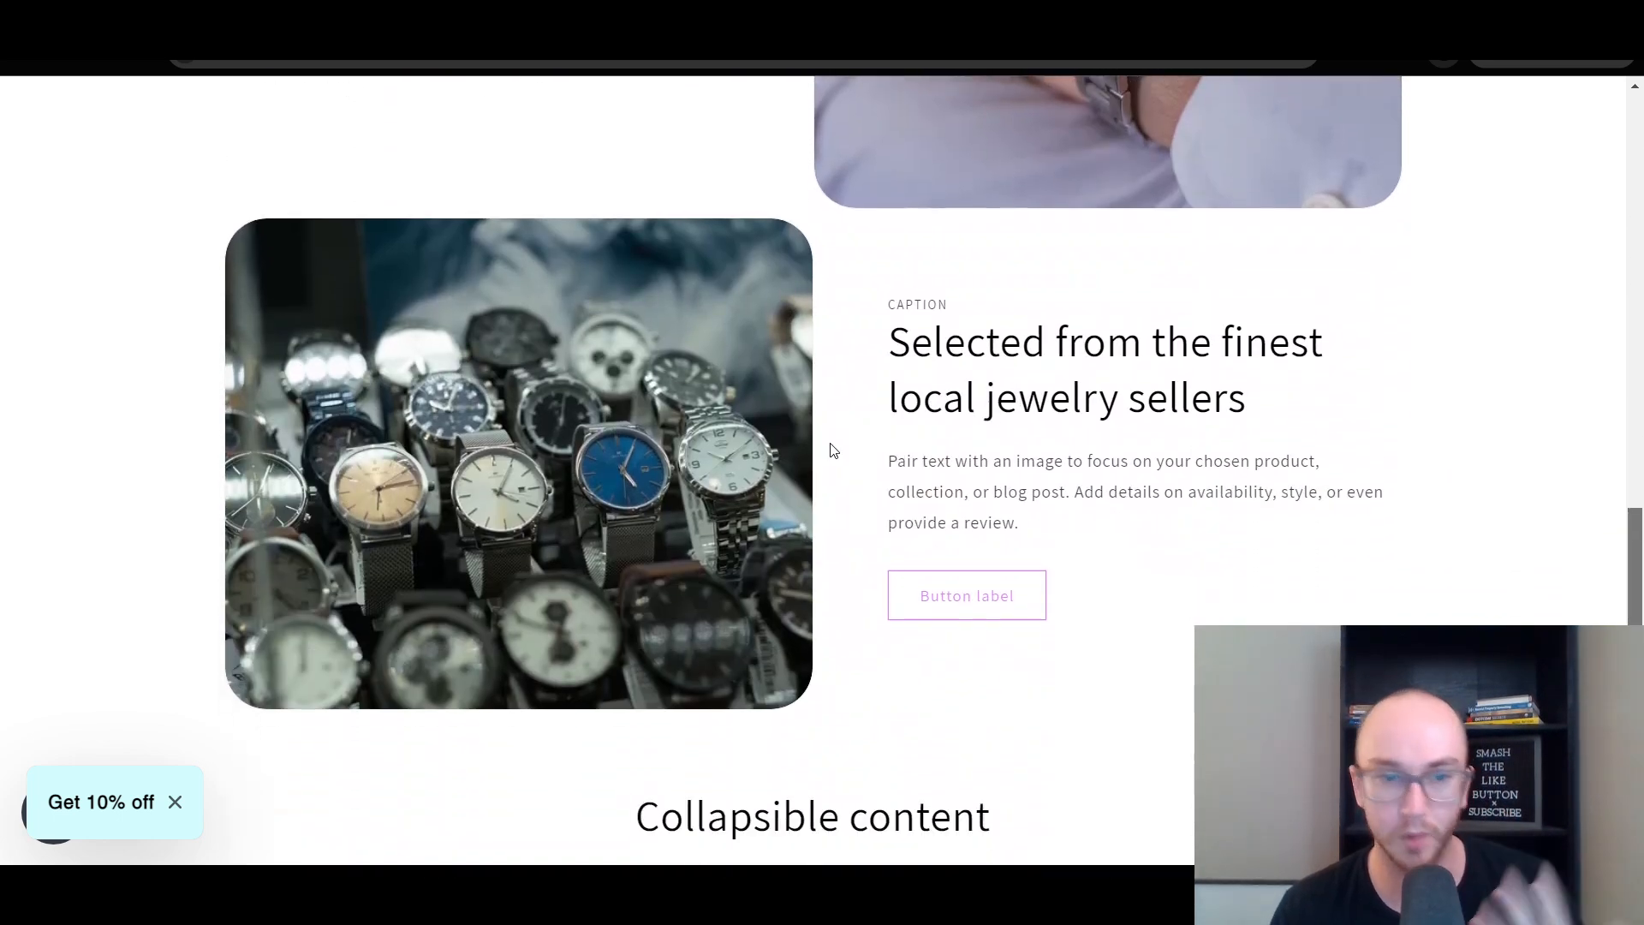
pyautogui.scroll(15, 885, 613)
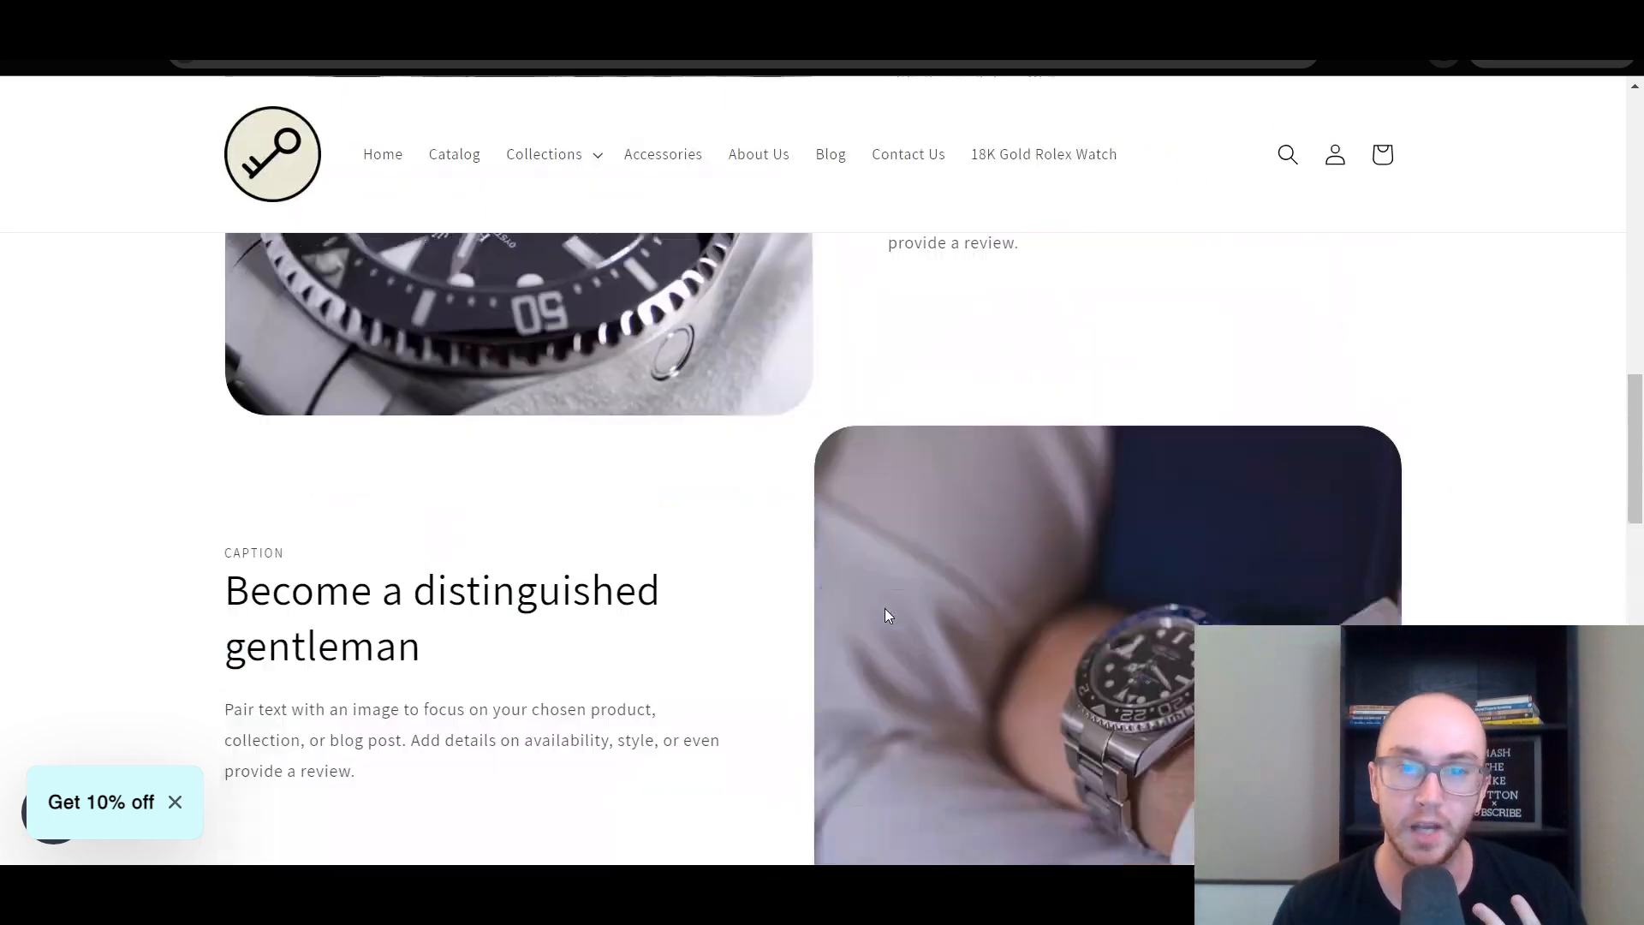
pyautogui.scroll(8, 887, 613)
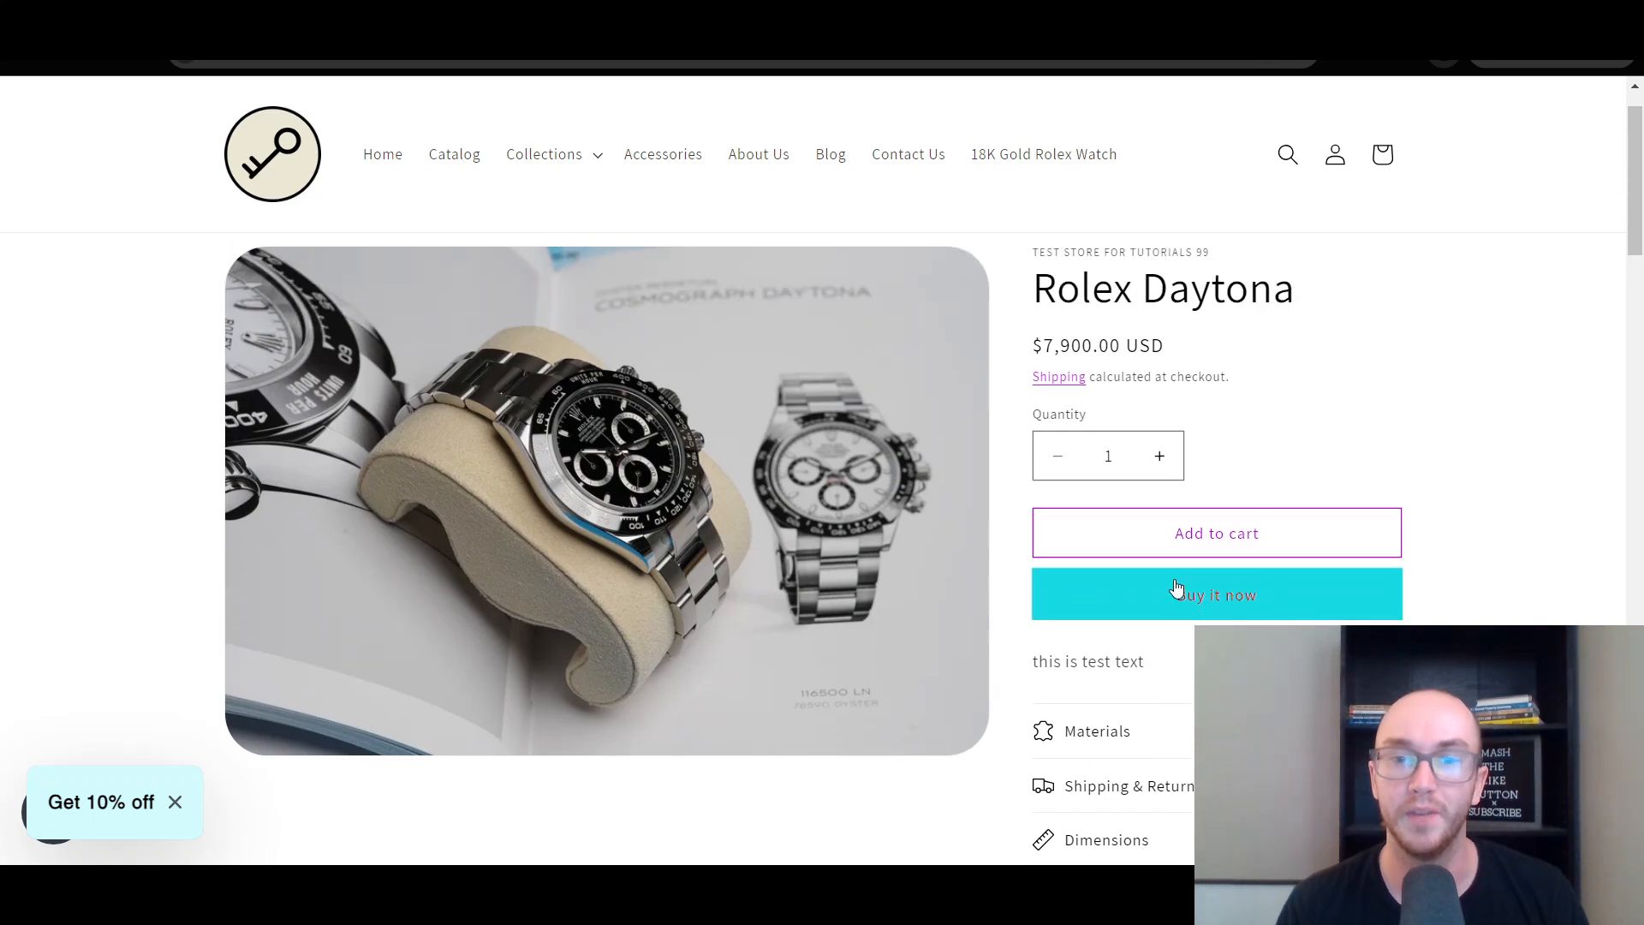
pyautogui.scroll(-15, 894, 520)
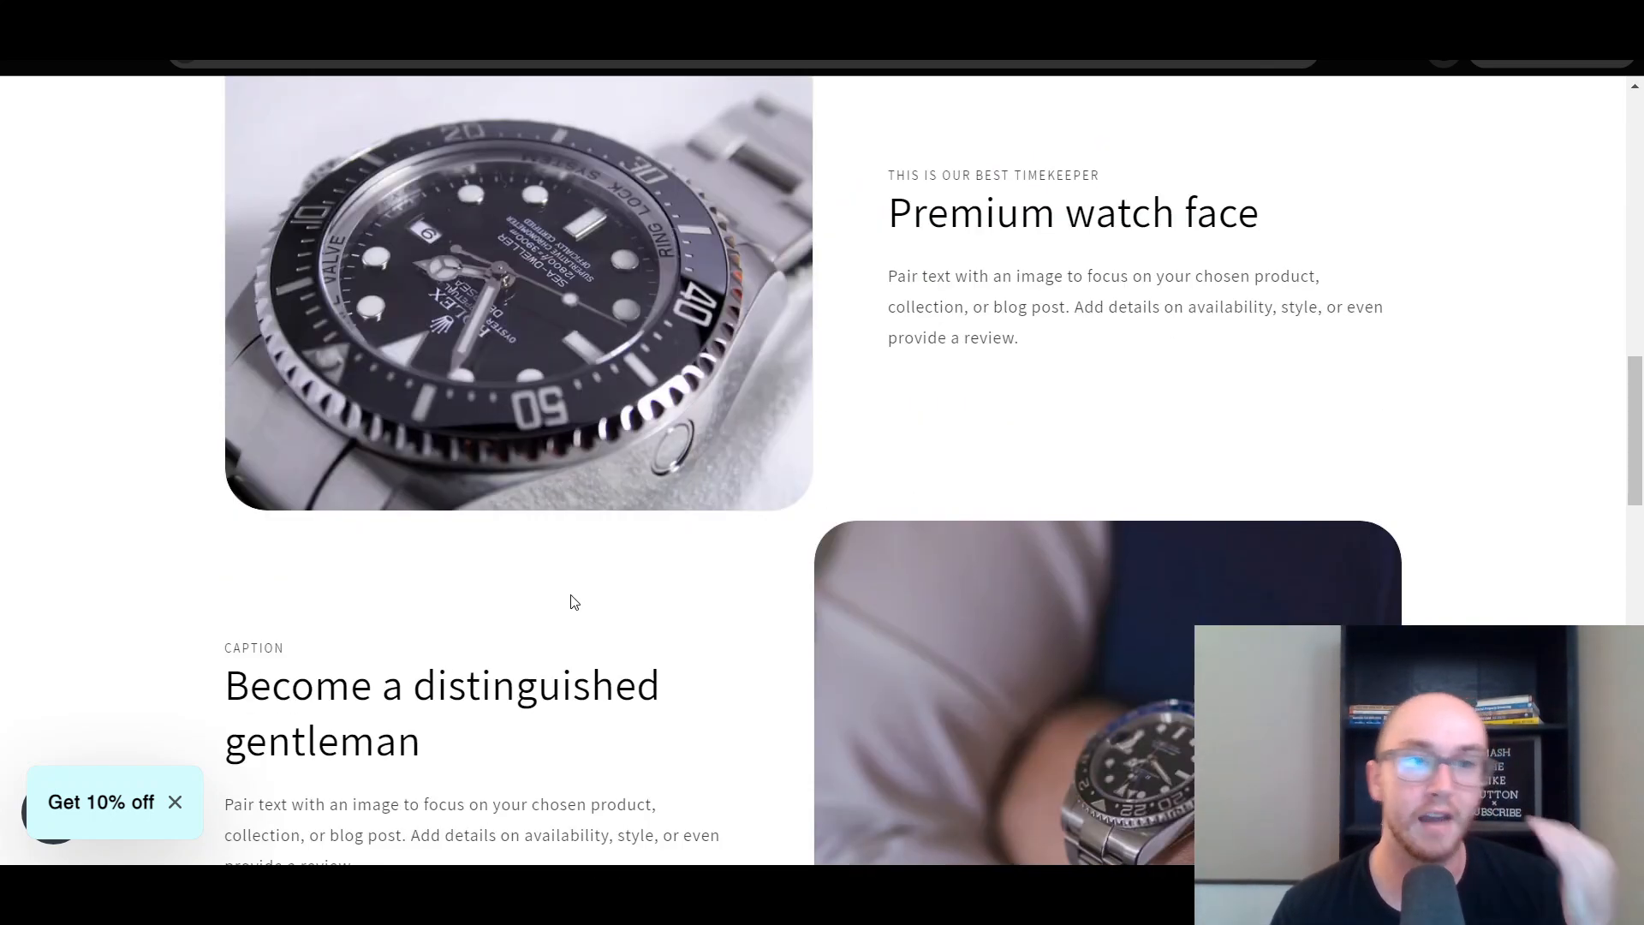
pyautogui.scroll(-7, 574, 602)
pyautogui.scroll(-4, 573, 602)
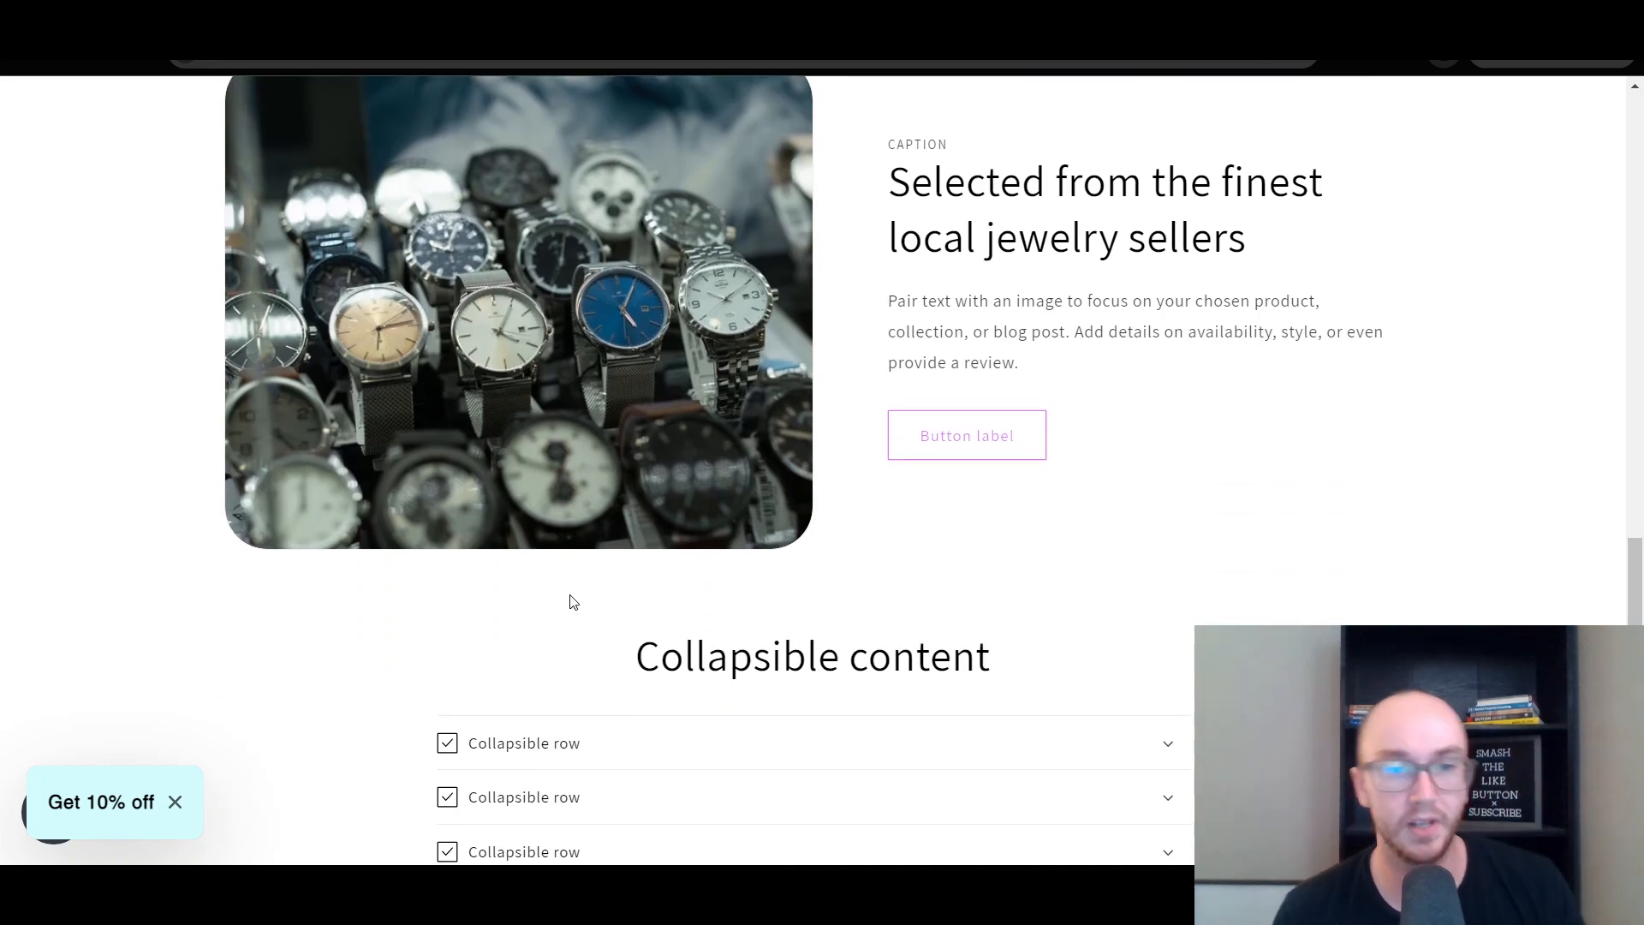
pyautogui.scroll(-4, 566, 604)
pyautogui.scroll(12, 562, 604)
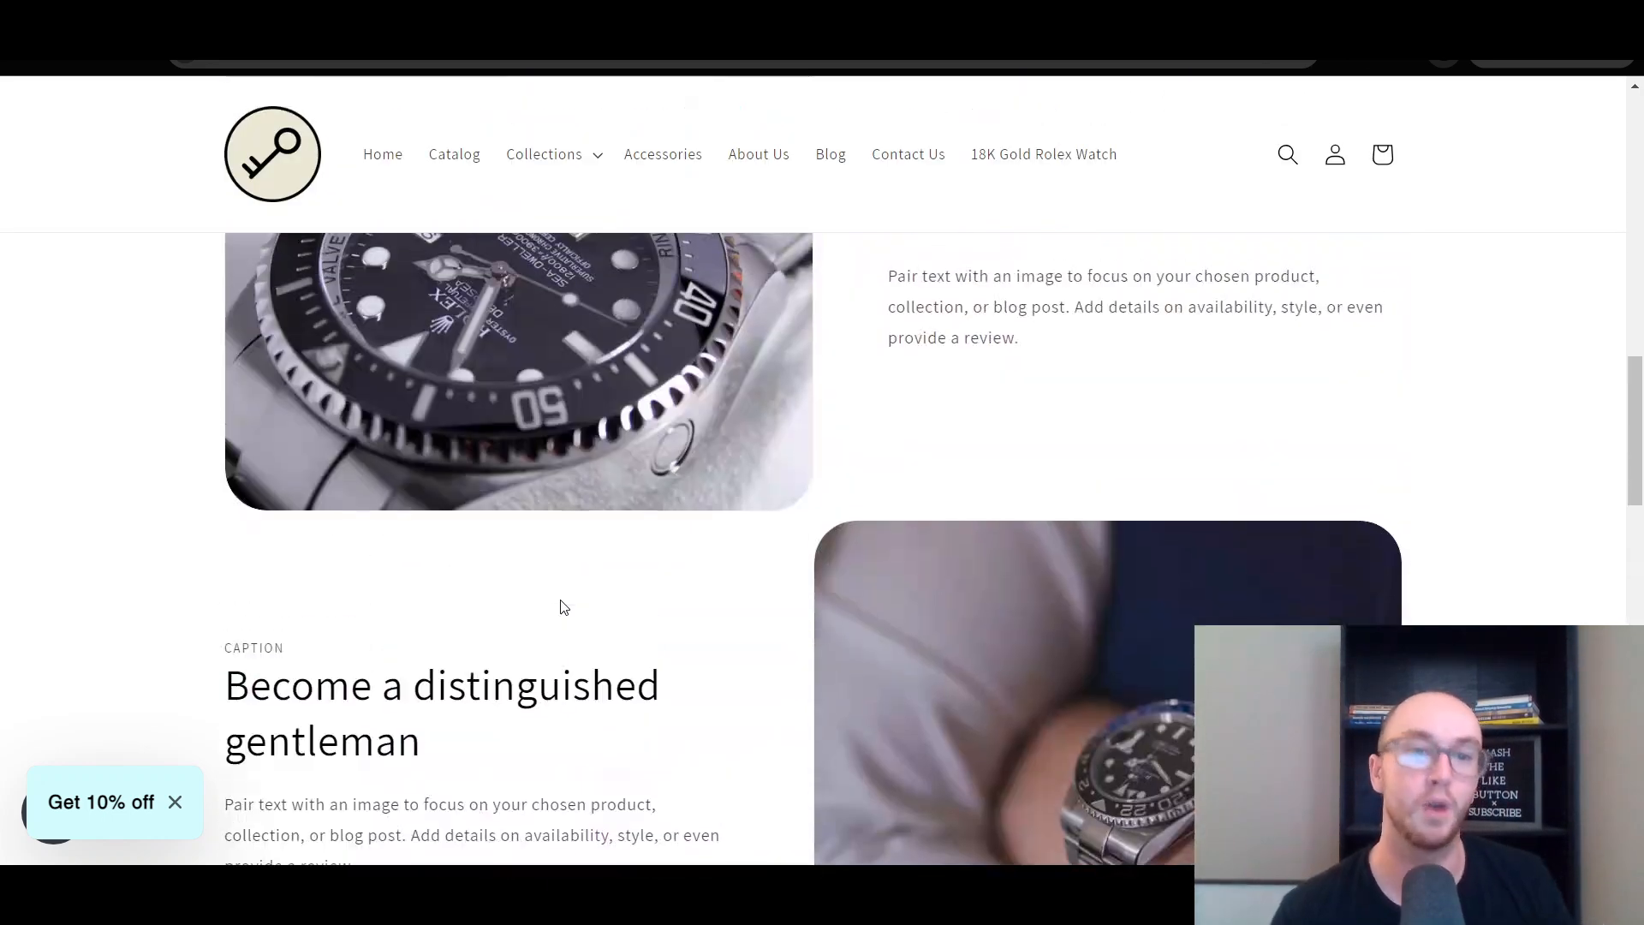
pyautogui.scroll(3, 561, 604)
pyautogui.scroll(12, 557, 605)
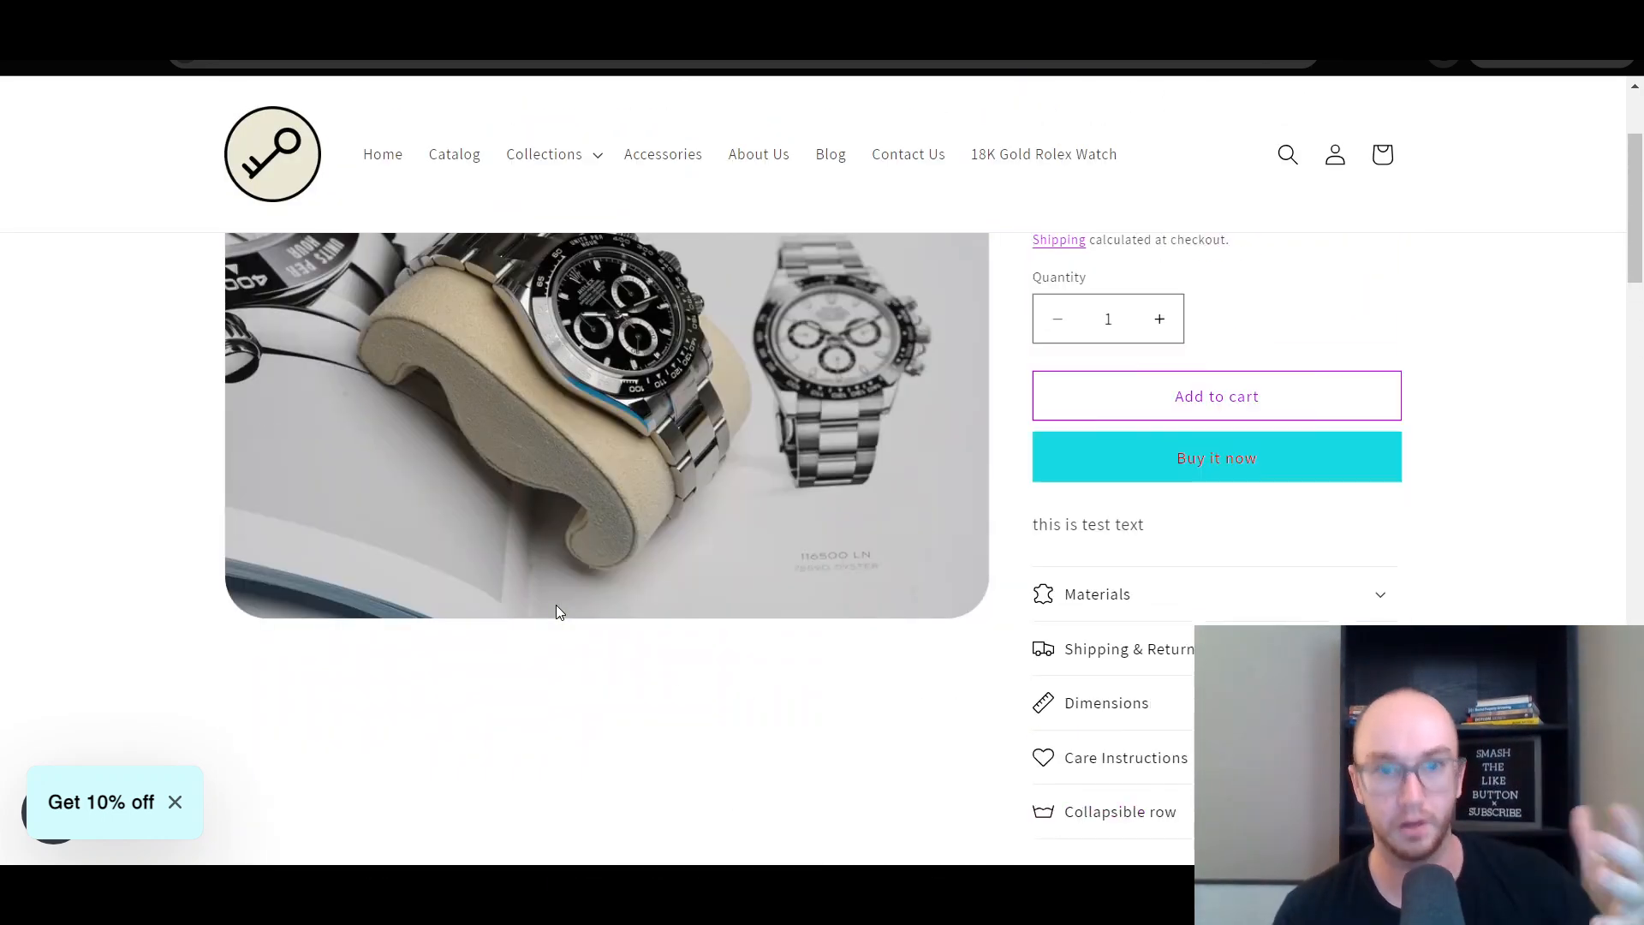
pyautogui.scroll(3, 557, 612)
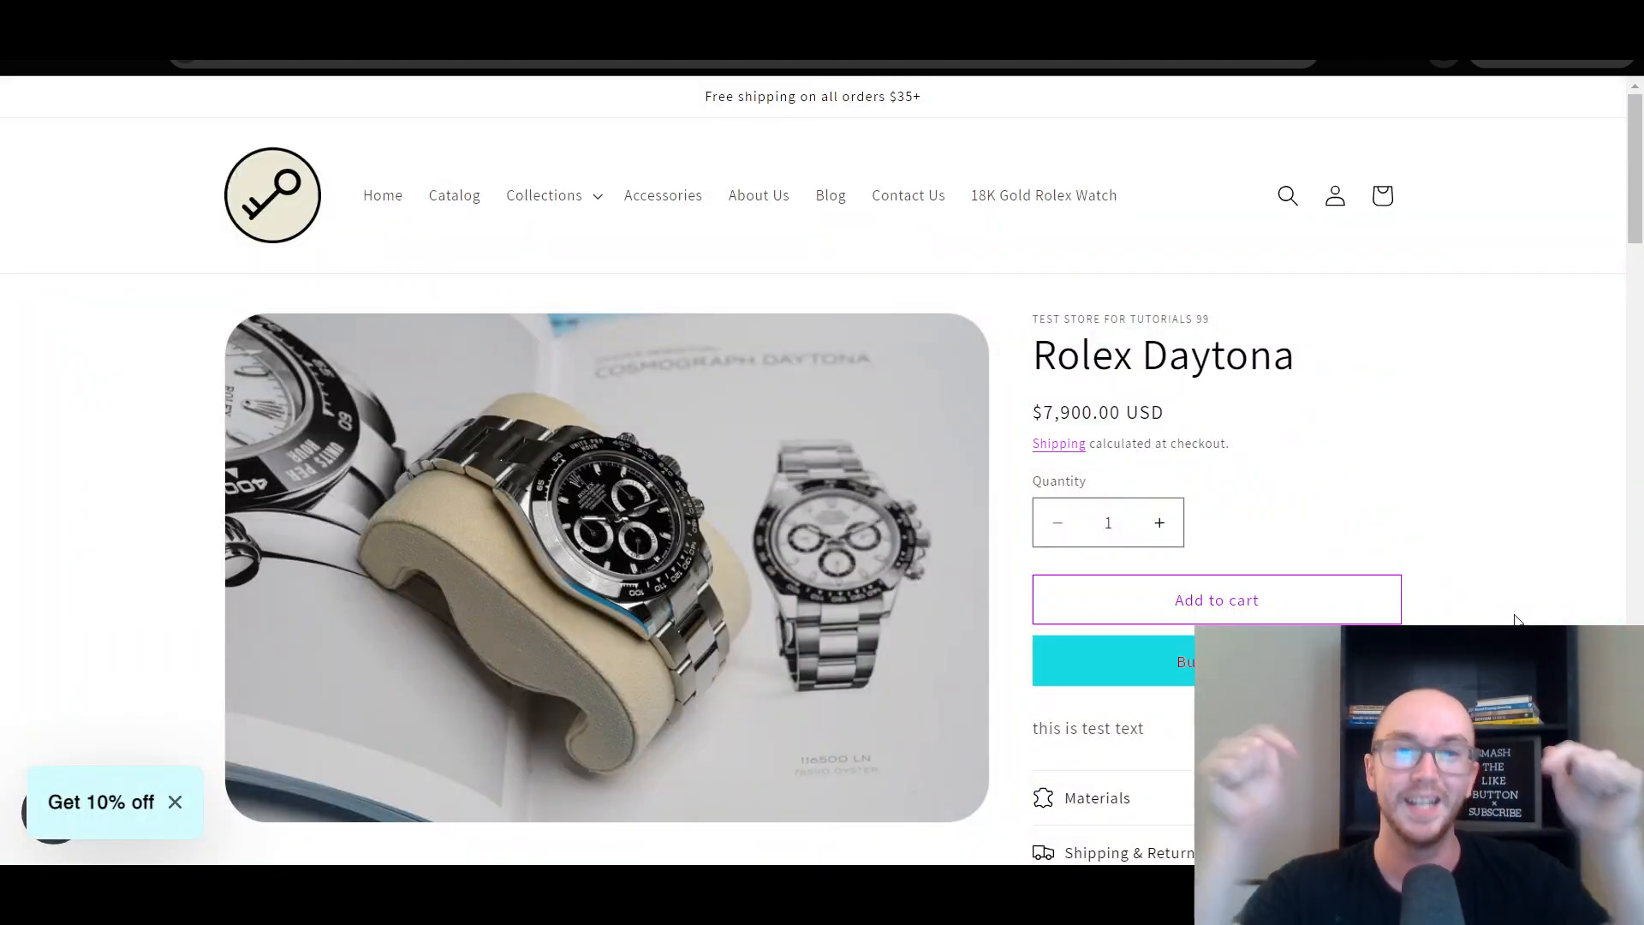
pyautogui.scroll(-15, 1514, 618)
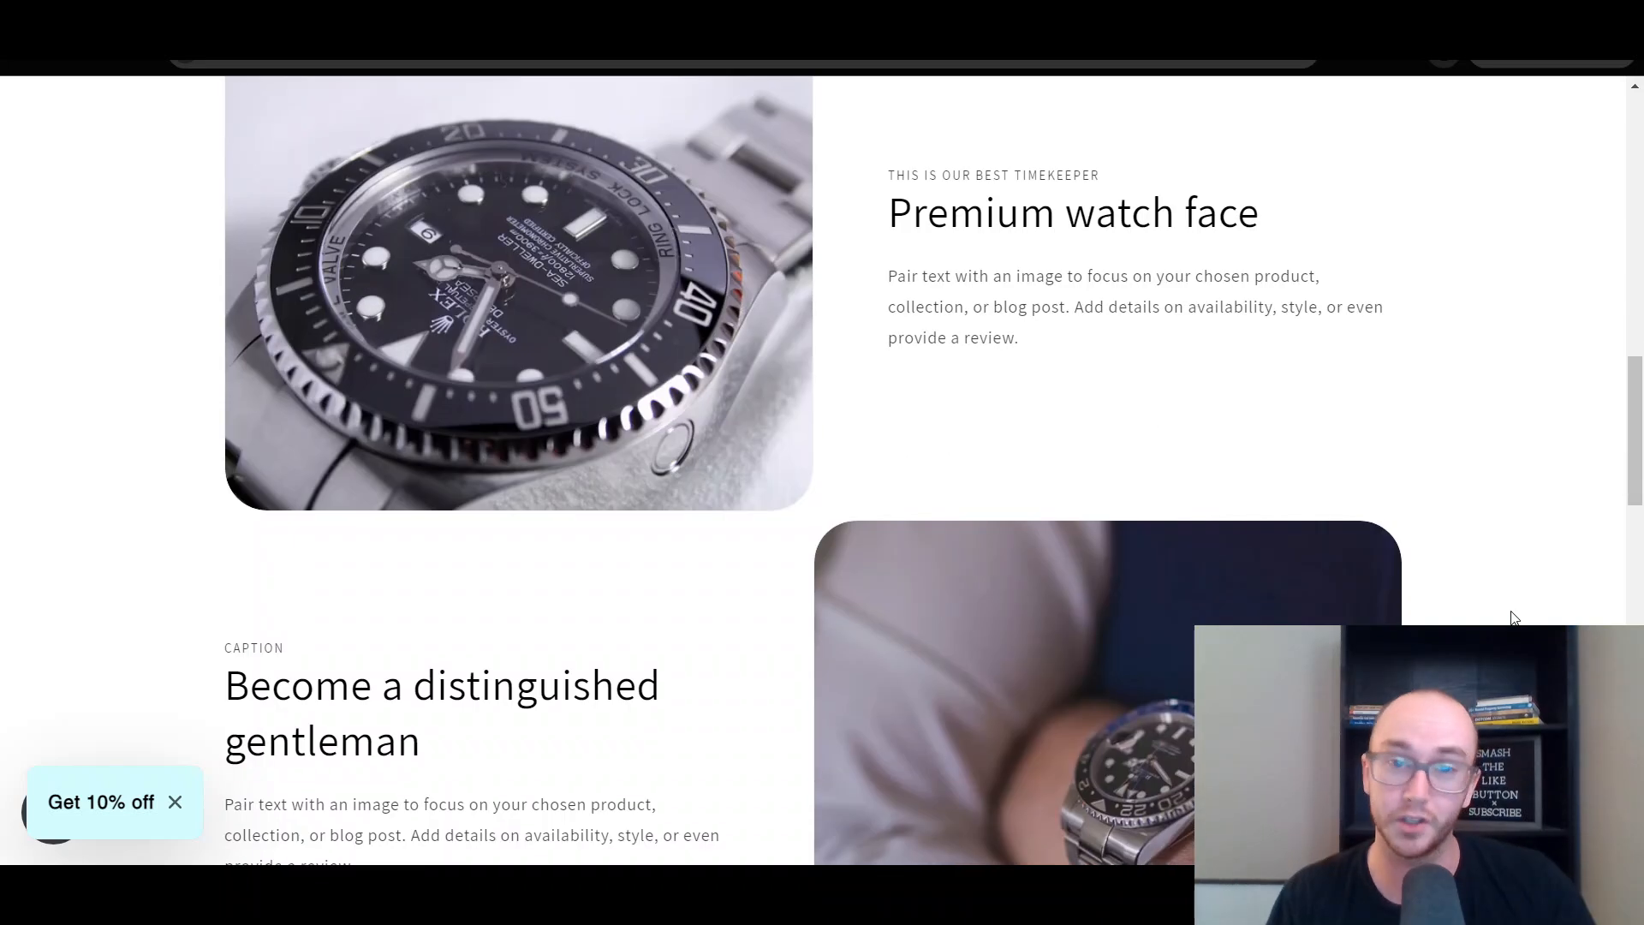